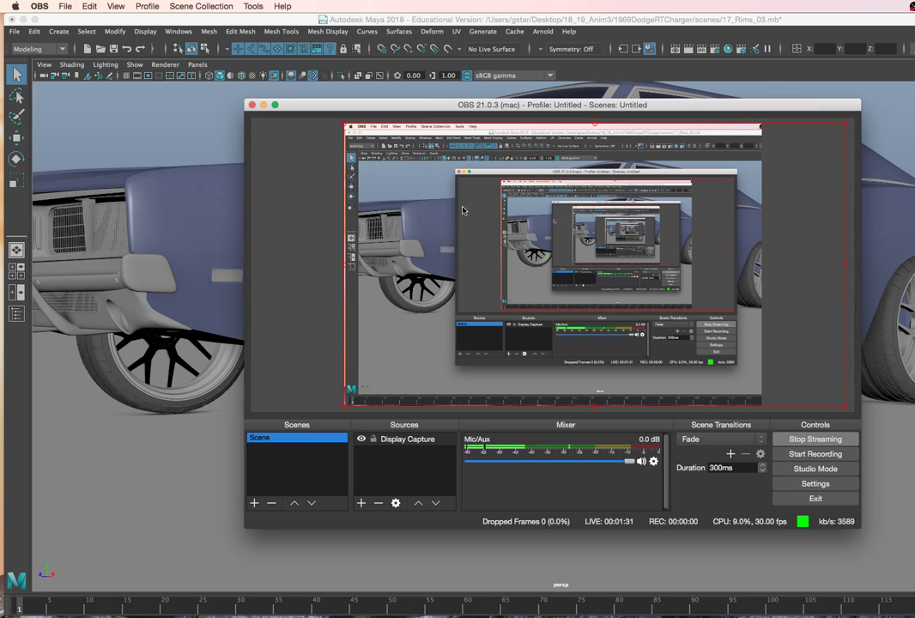
# Minimise the OBS window and start a full-screen recording with QuickTime Player
pyautogui.click(263, 105)
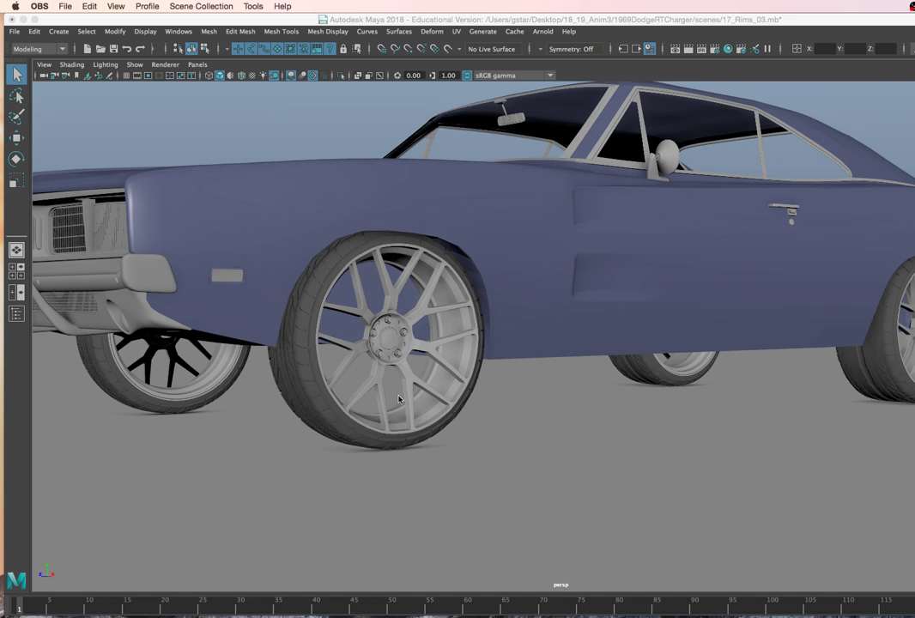
pyautogui.keyDown('alt'); pyautogui.moveTo(528, 314); pyautogui.dragTo(432, 328); pyautogui.keyUp('alt')
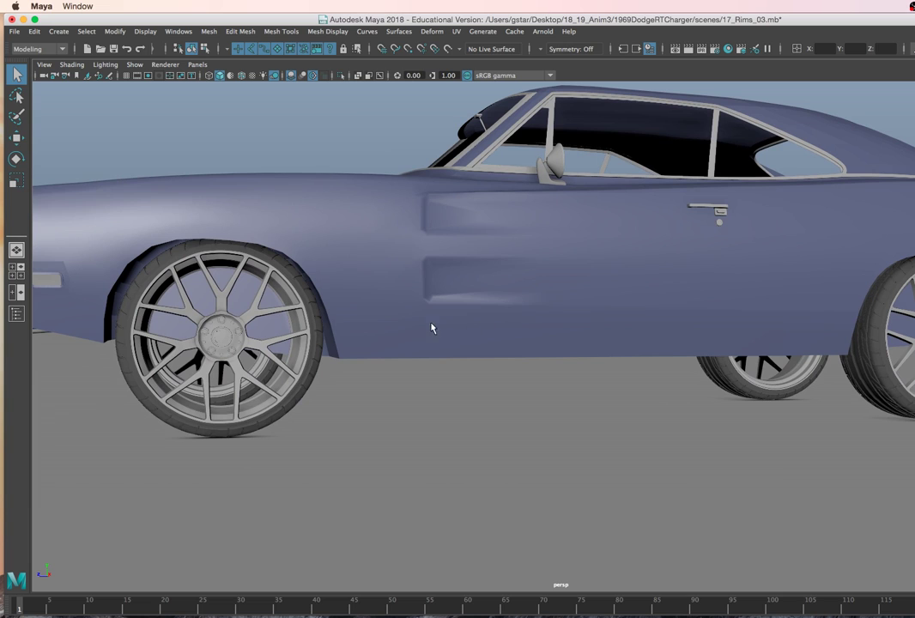
pyautogui.moveTo(348, 605)
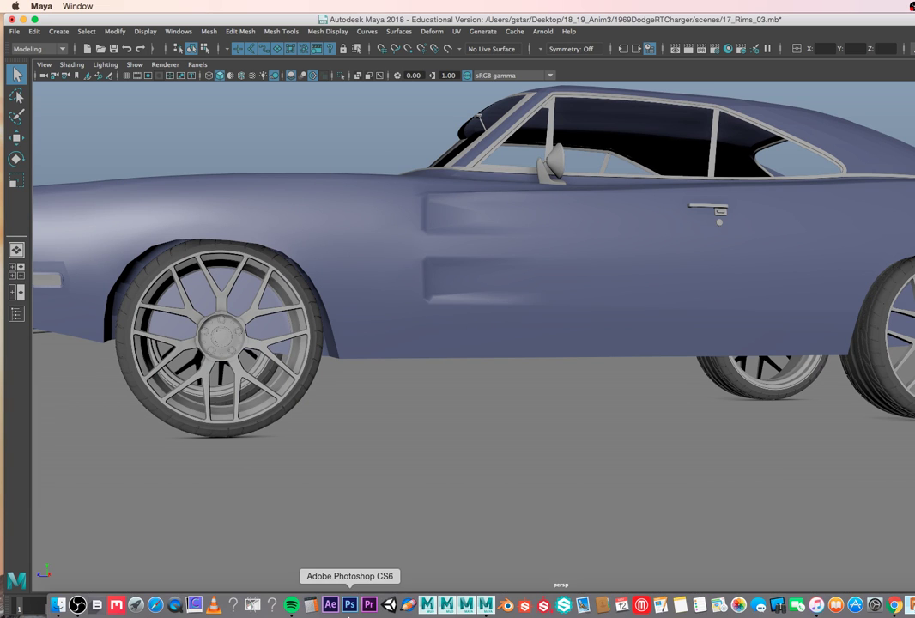
pyautogui.click(175, 604)
pyautogui.click(117, 6)
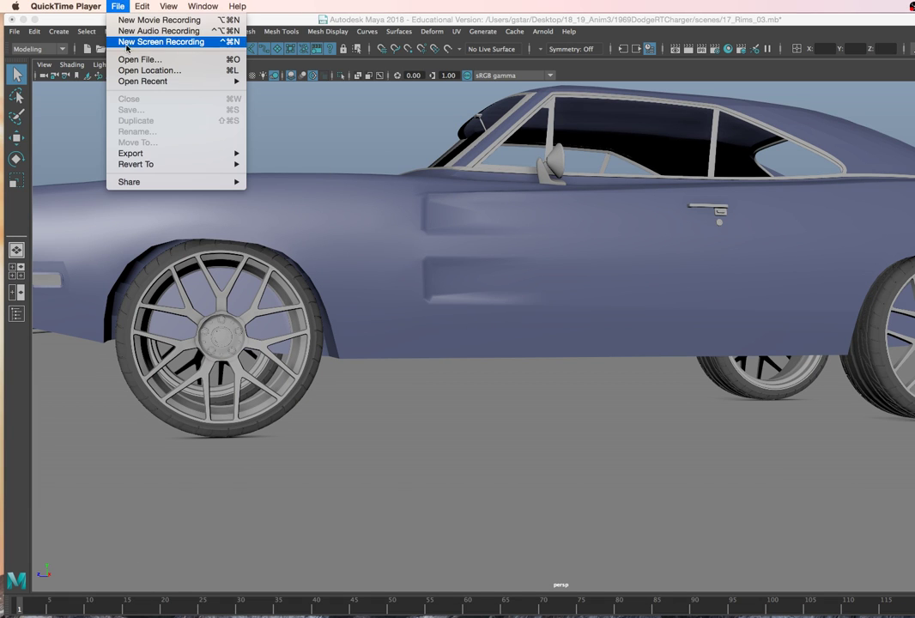
pyautogui.click(160, 41)
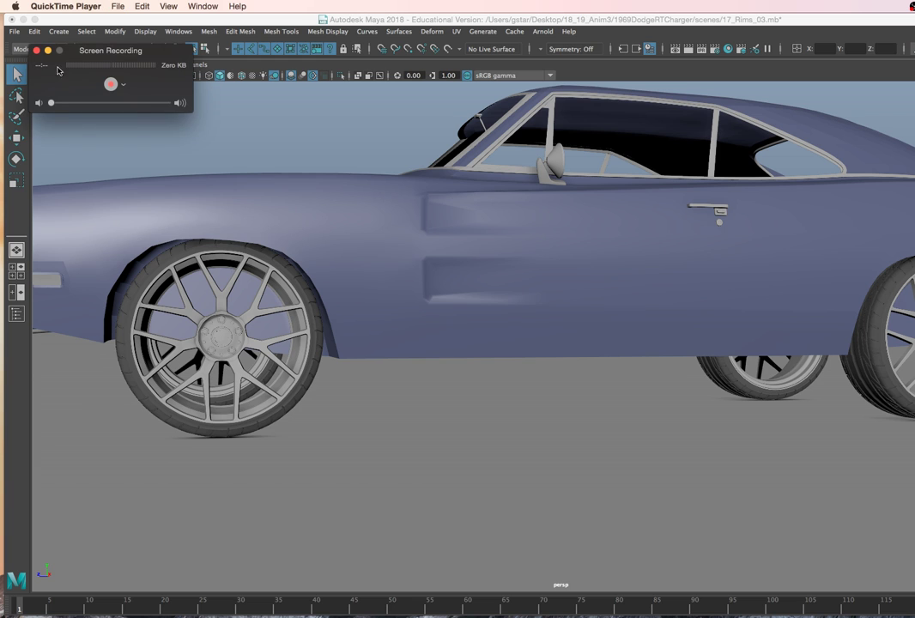
pyautogui.click(110, 84)
pyautogui.click(178, 239)
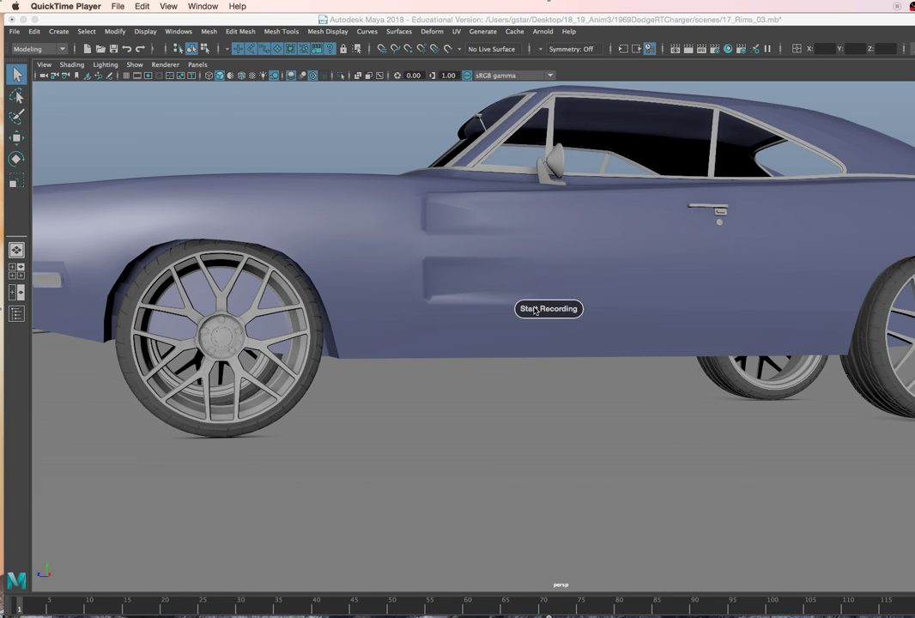
pyautogui.click(276, 126)
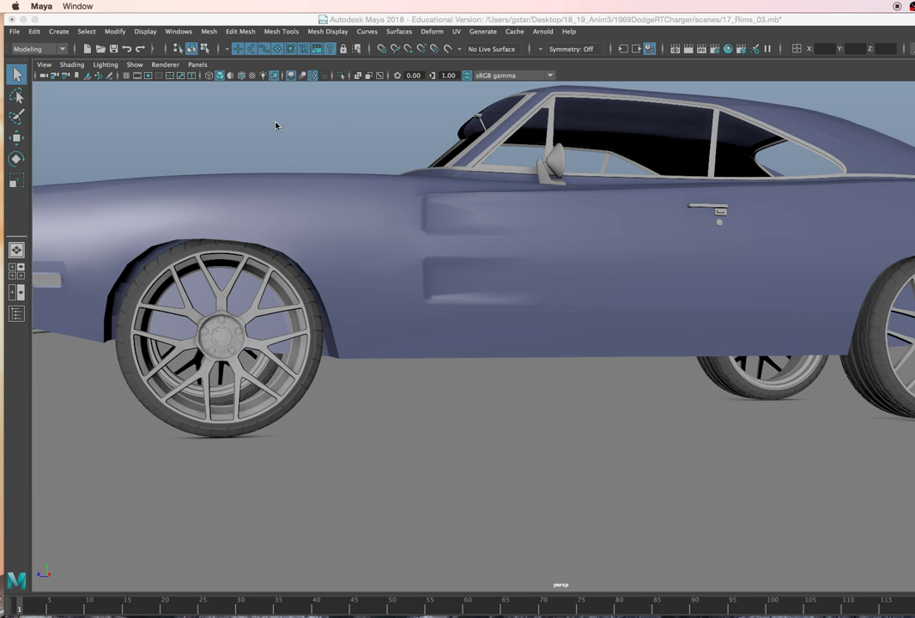
# Dismiss the GPU texture memory warning, maximise the side view and hide its grid
pyautogui.keyDown('alt'); pyautogui.moveTo(254, 158); pyautogui.dragTo(372, 163, button='middle'); pyautogui.keyUp('alt')
pyautogui.keyDown('alt'); pyautogui.moveTo(372, 163); pyautogui.dragTo(356, 173); pyautogui.keyUp('alt')
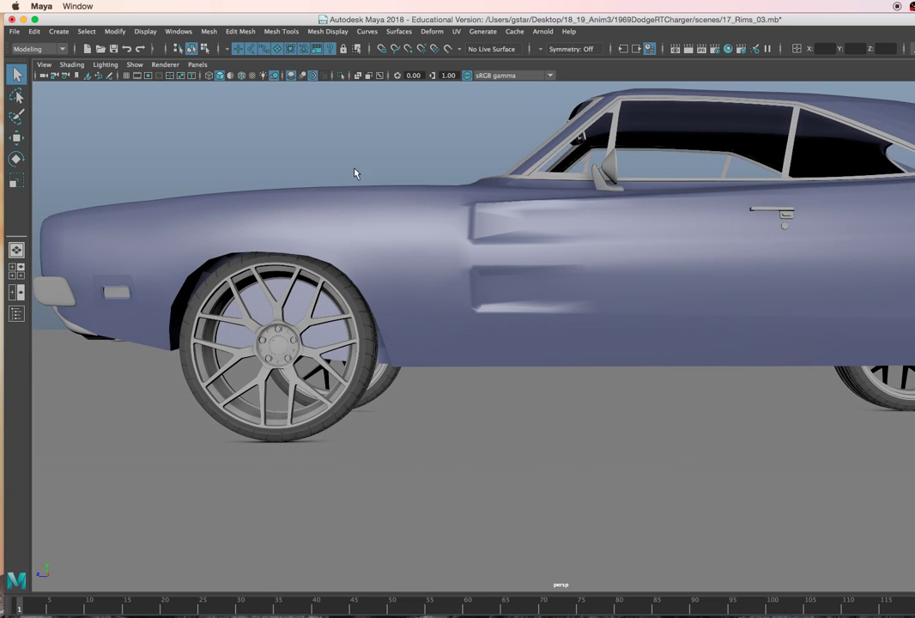
pyautogui.moveTo(58, 604)
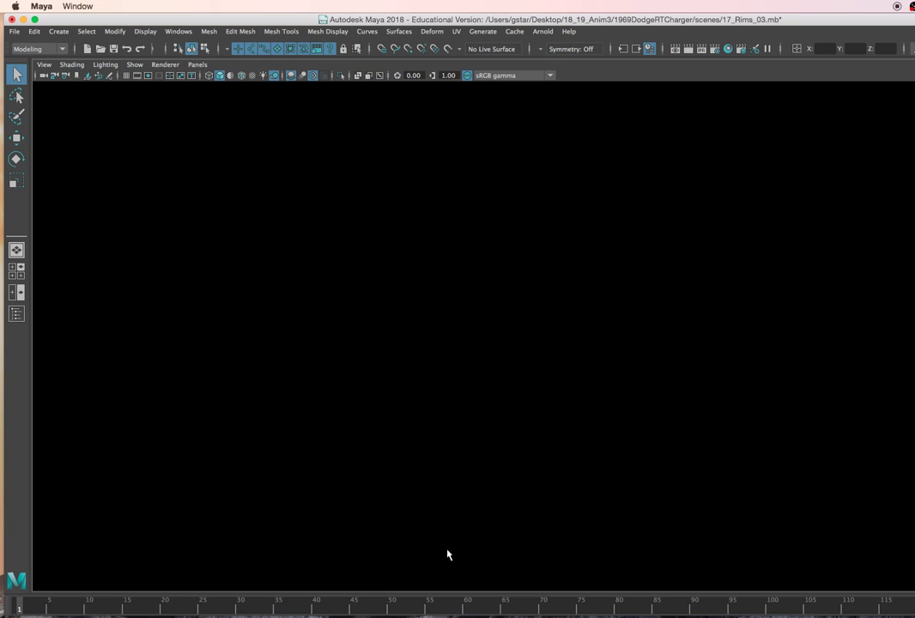
pyautogui.keyDown('alt'); pyautogui.moveTo(446, 548); pyautogui.dragTo(336, 468); pyautogui.keyUp('alt')
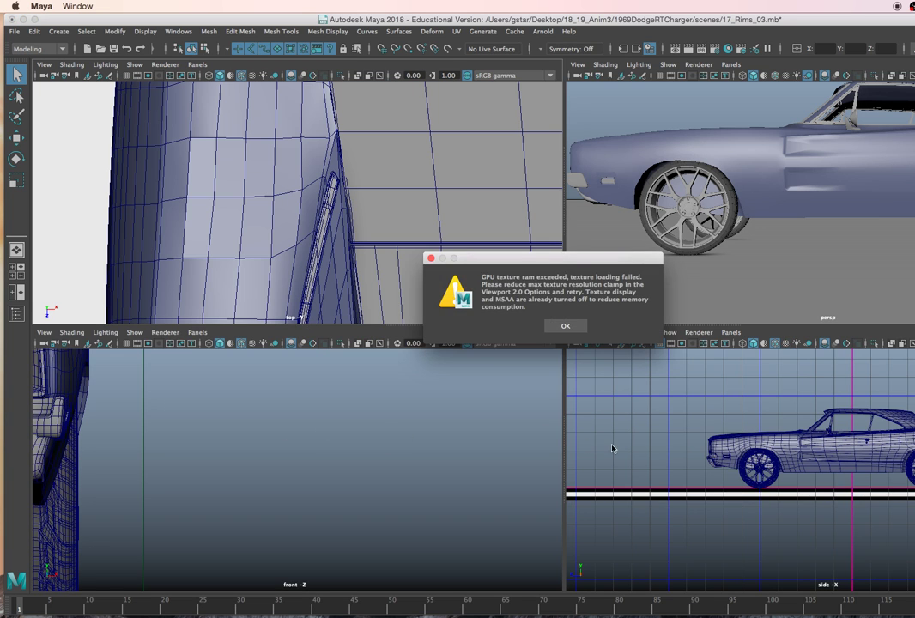
pyautogui.click(565, 327)
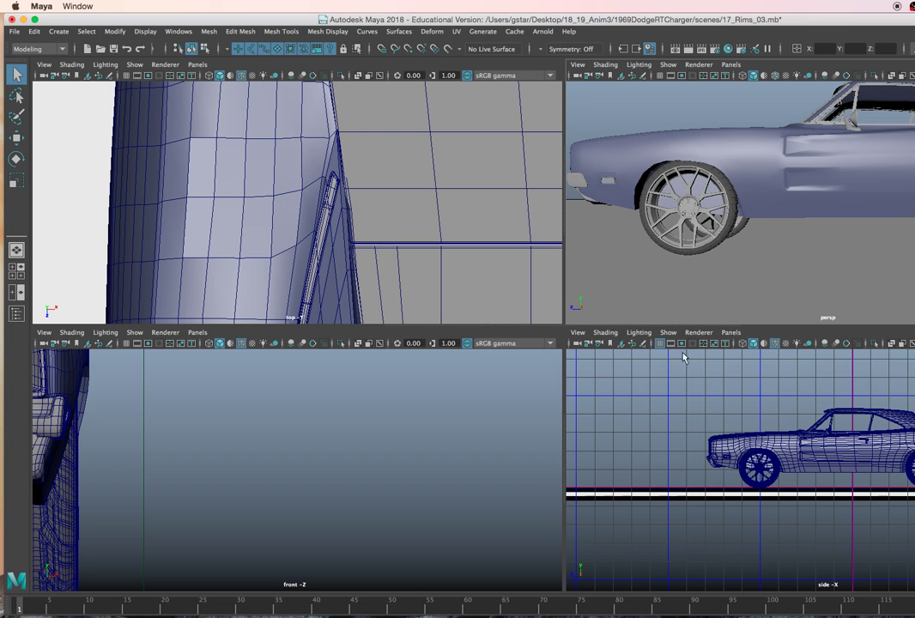
pyautogui.press('space')
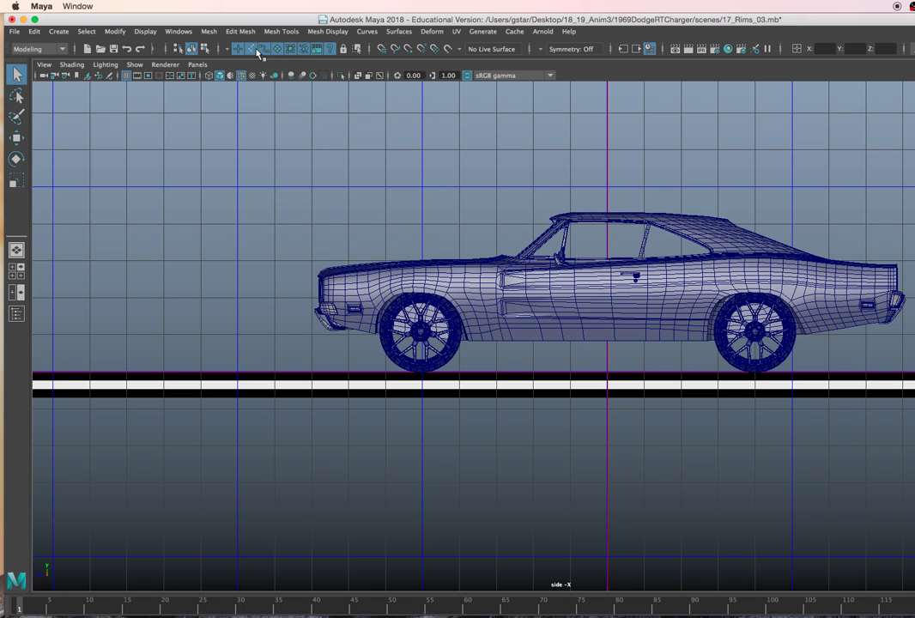
pyautogui.click(126, 75)
pyautogui.keyDown('alt'); pyautogui.moveTo(274, 188); pyautogui.dragTo(325, 189, button='middle'); pyautogui.keyUp('alt')
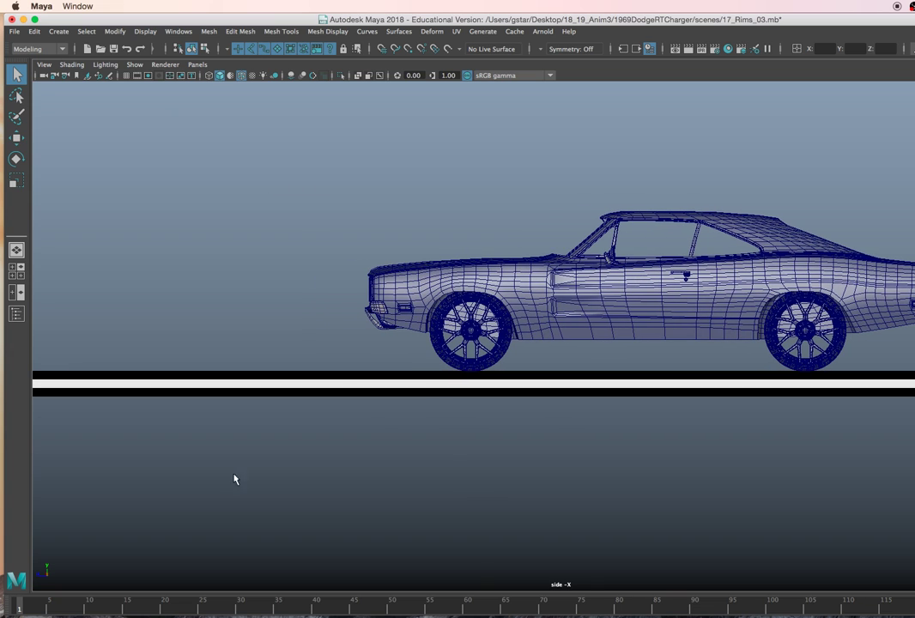
# Switch to Finder and open the Disk Brakes folder under Desktop/18_19_Anim3/1969DodgeRTCharger/sourceimages/Rims
pyautogui.moveTo(192, 604)
pyautogui.click(58, 604)
pyautogui.click(58, 605)
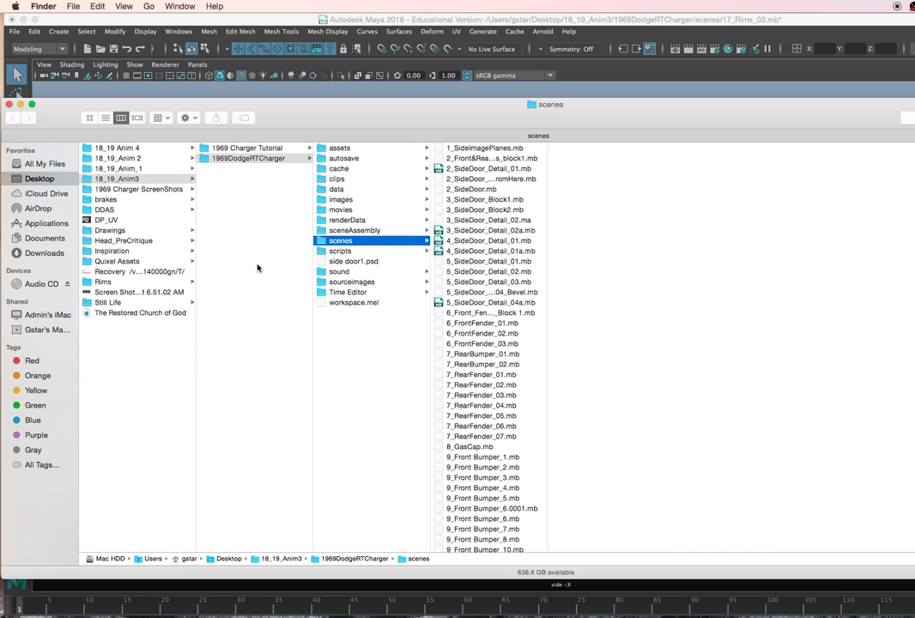
pyautogui.click(39, 179)
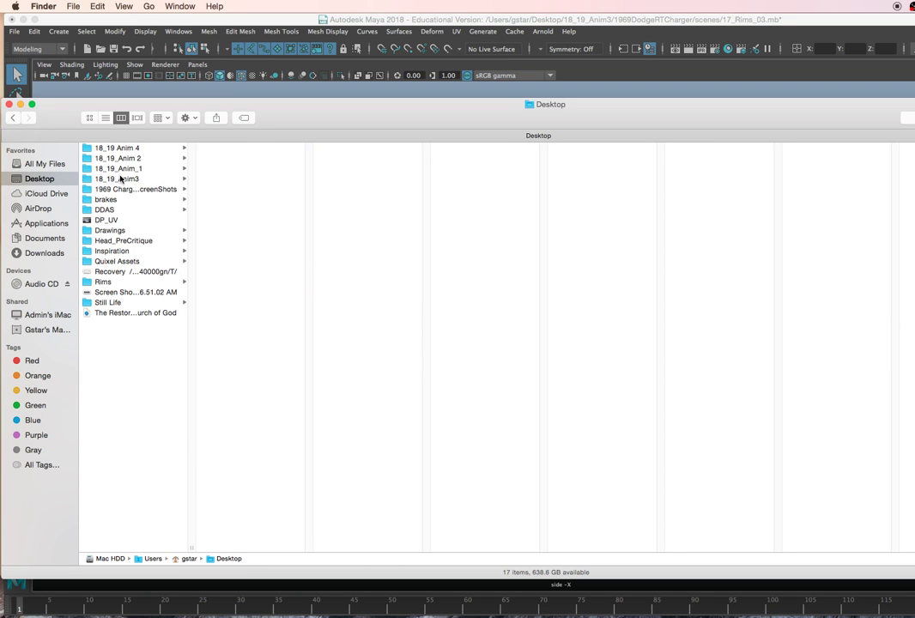
pyautogui.click(121, 179)
pyautogui.click(247, 158)
pyautogui.click(355, 282)
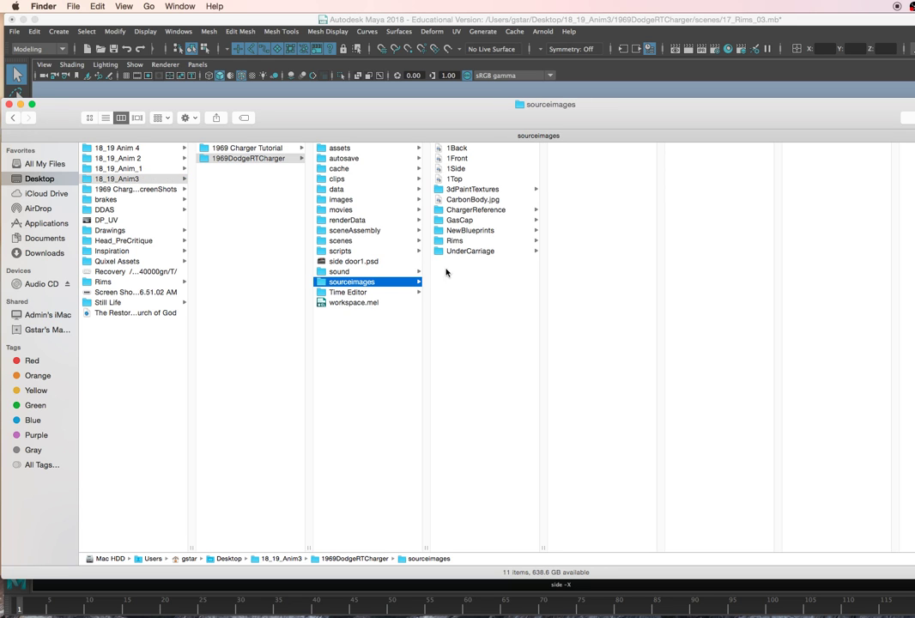
pyautogui.click(454, 240)
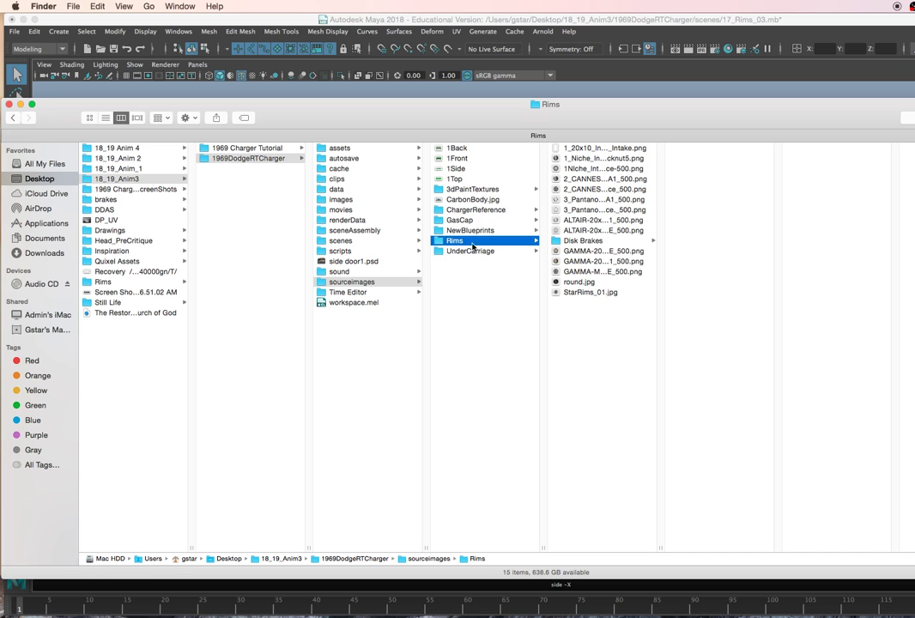
pyautogui.click(584, 240)
# Preview the brake caliper reference files in the Disk Brakes folder, starting with Brake Caliper.jpg, and dismiss the Finder and preview windows
pyautogui.click(697, 149)
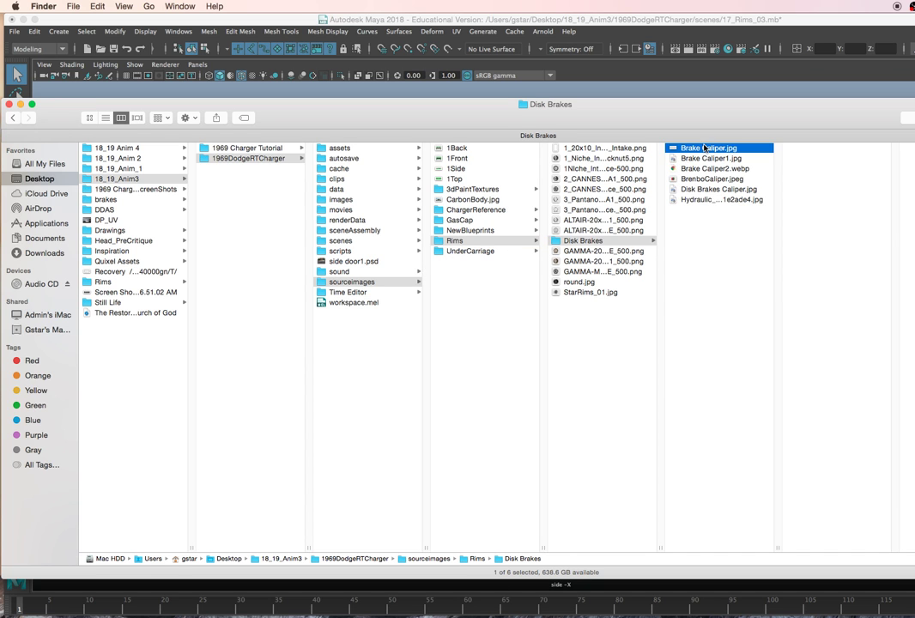
pyautogui.press('space')
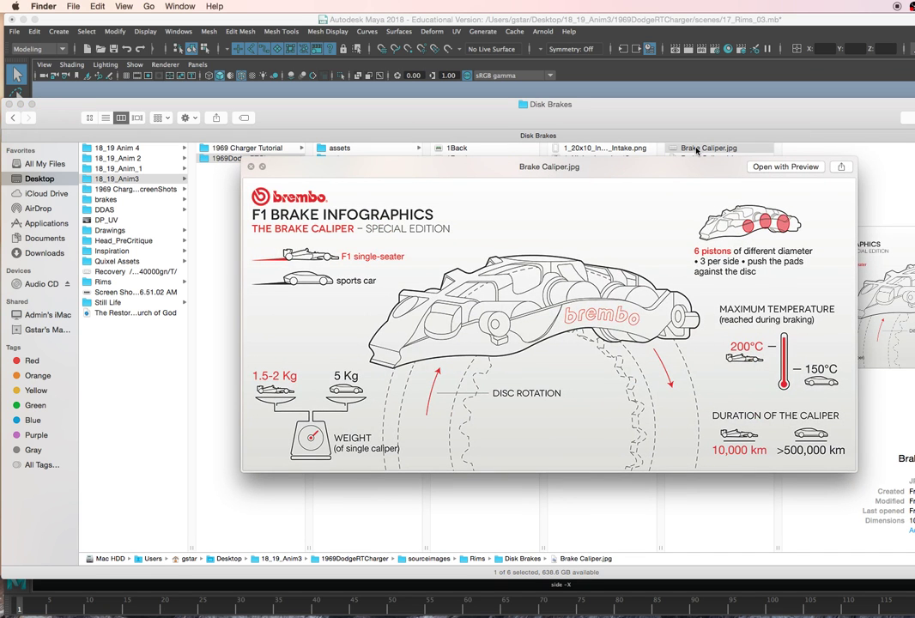
pyautogui.press('Down')
pyautogui.press('Down')
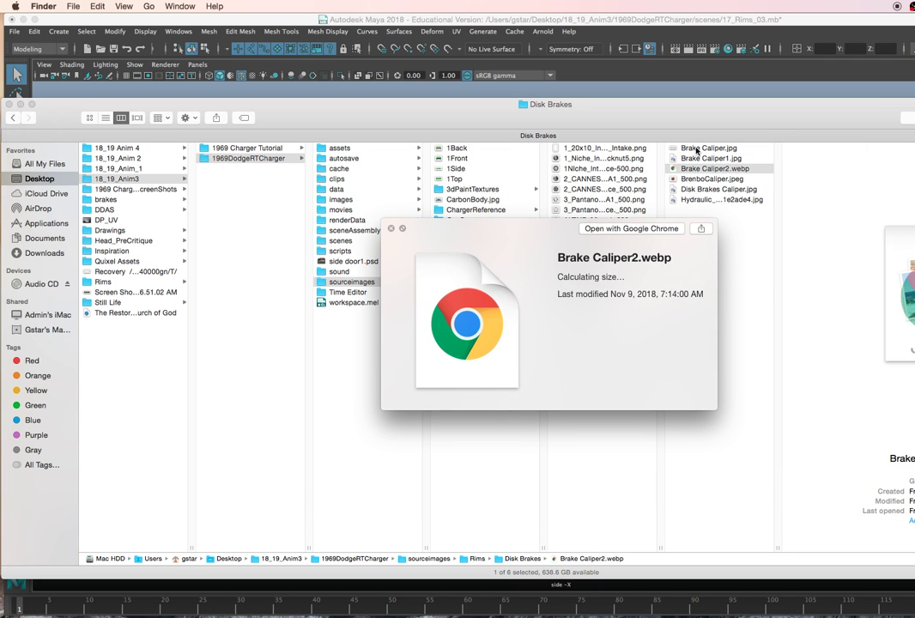
pyautogui.press('Down')
pyautogui.press('Down')
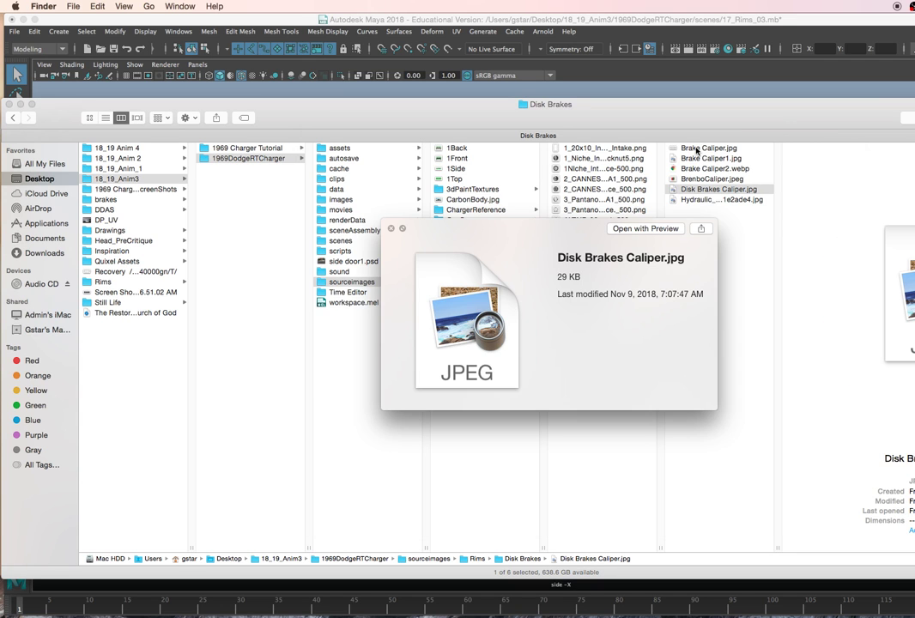
pyautogui.press('Down')
pyautogui.press('Up')
pyautogui.press('Up')
pyautogui.press('Up')
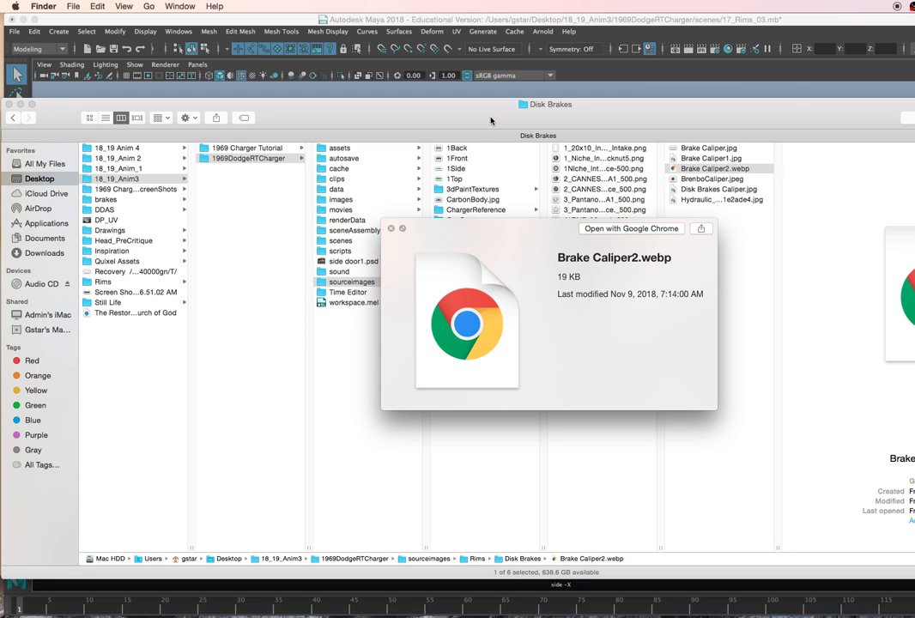
pyautogui.click(19, 104)
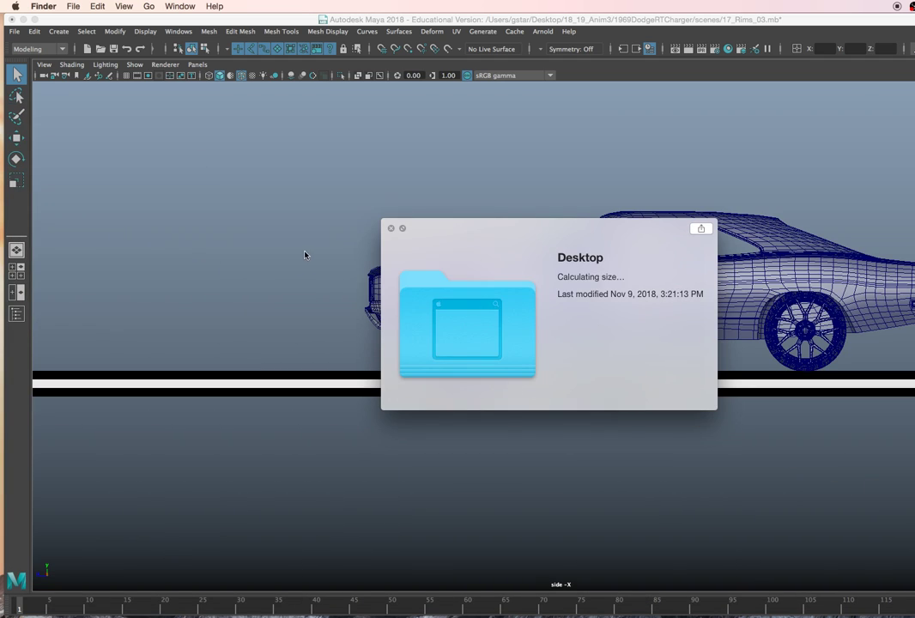
pyautogui.click(391, 228)
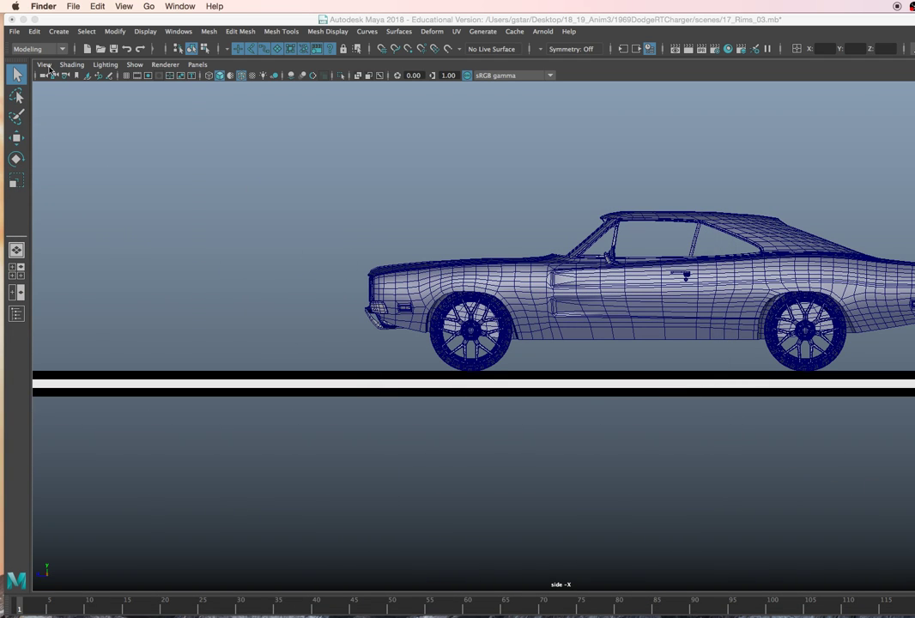
# Import Screen Shot 2018-11-09 at 7.10.11 AM from 1969DodgeRTCharger/sourceimages/brakes on the DAWSONATOR drive as a side-view image plane
pyautogui.click(48, 66)
pyautogui.moveTo(122, 318)
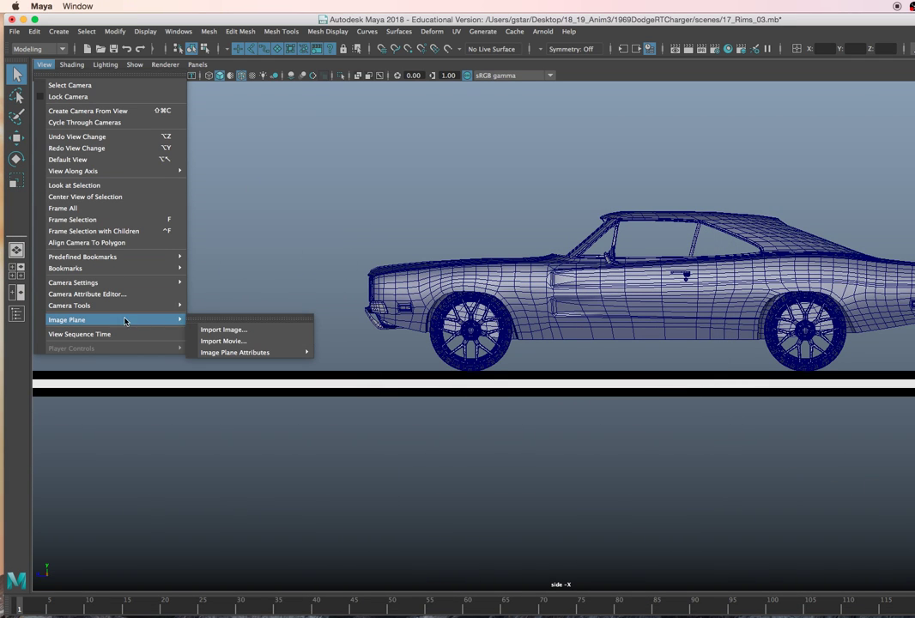
pyautogui.click(228, 331)
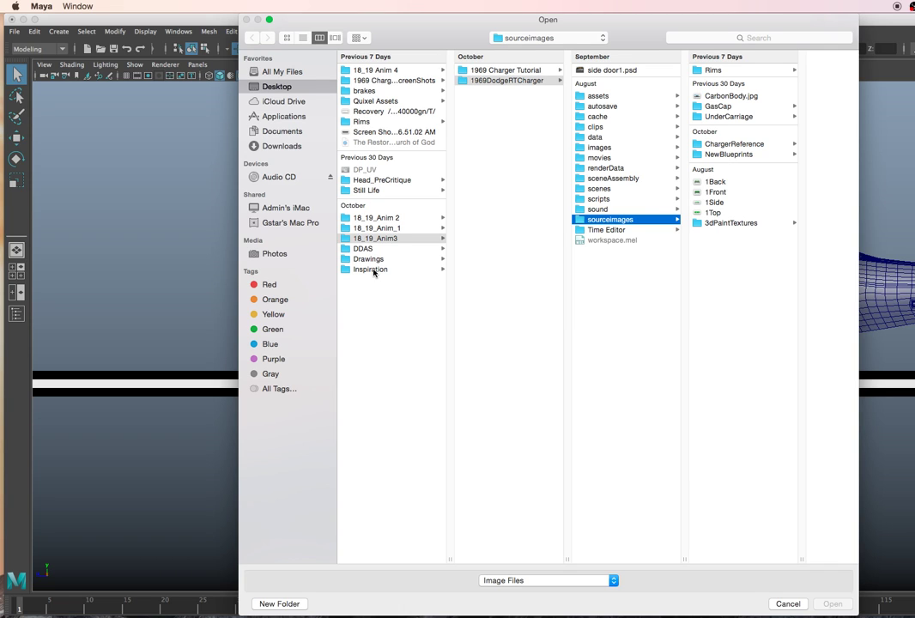
pyautogui.click(283, 222)
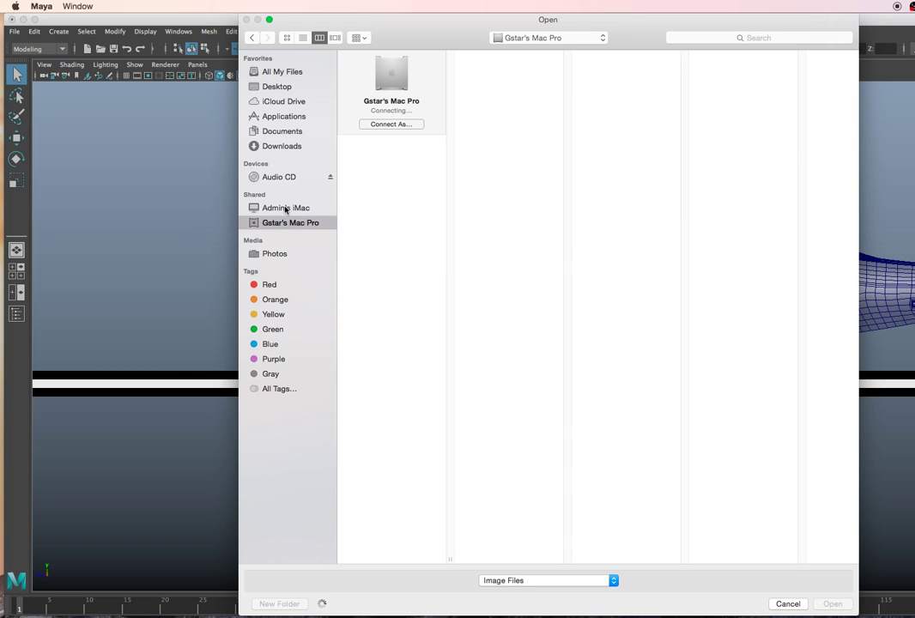
pyautogui.click(281, 190)
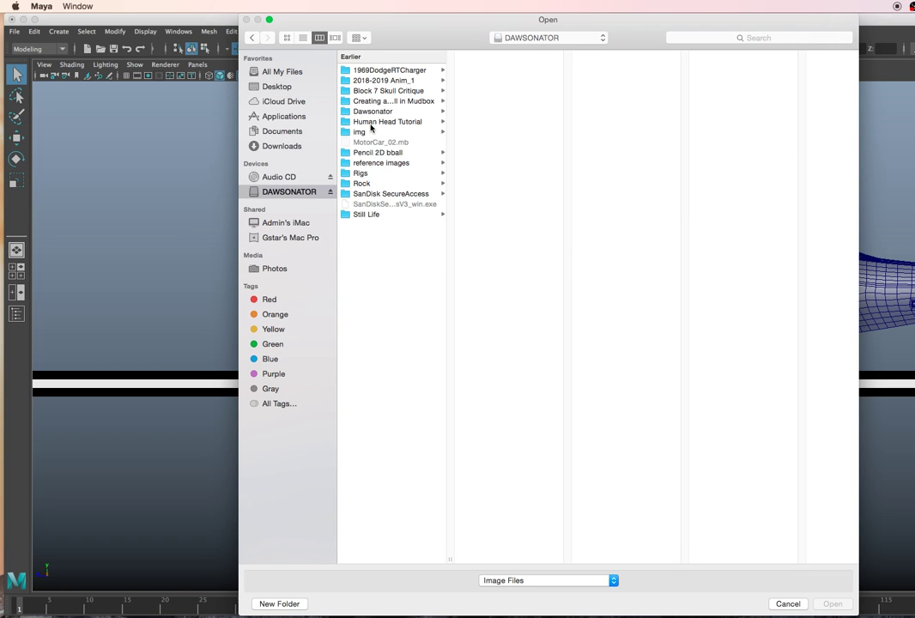
pyautogui.click(378, 71)
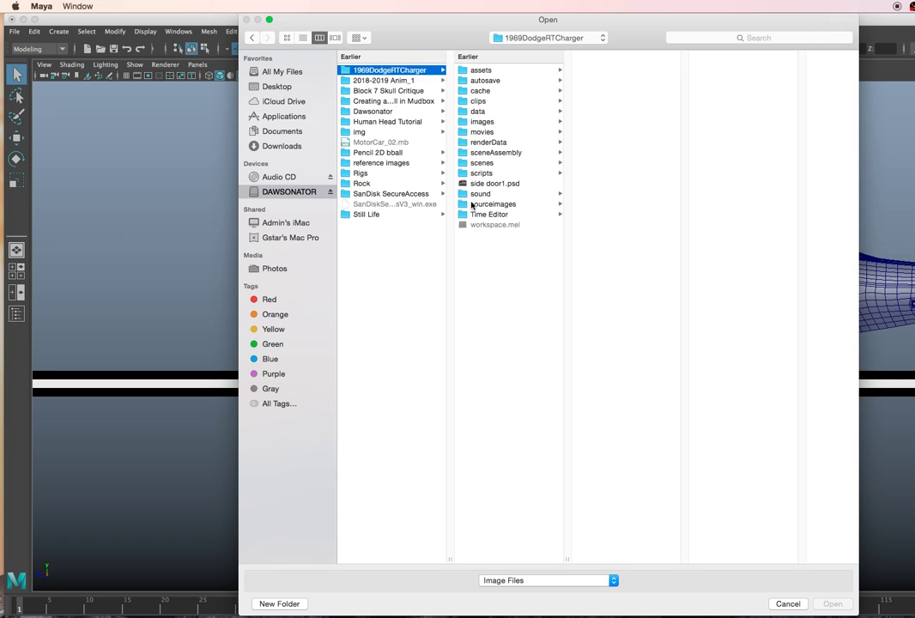
pyautogui.click(472, 204)
pyautogui.click(598, 122)
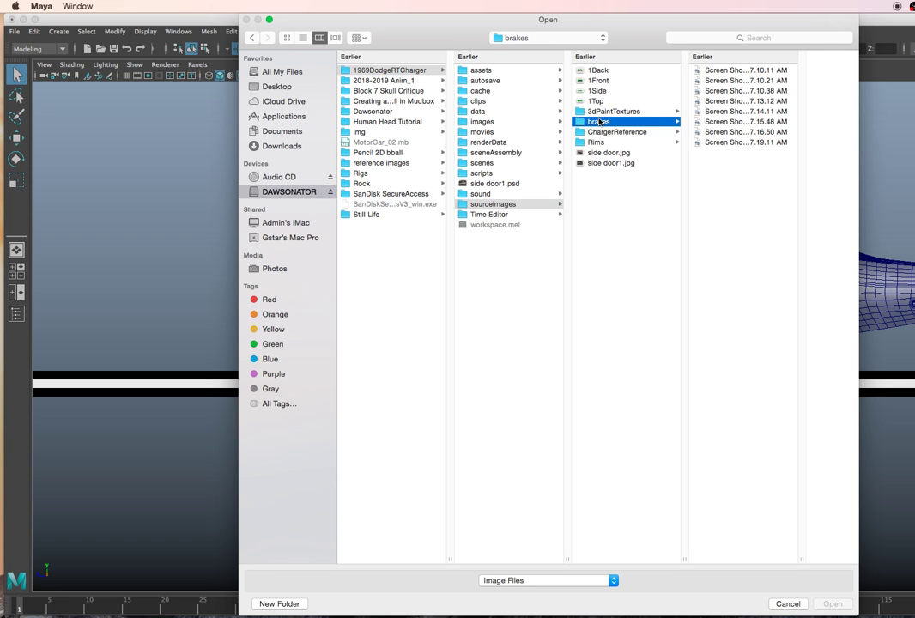
pyautogui.click(700, 71)
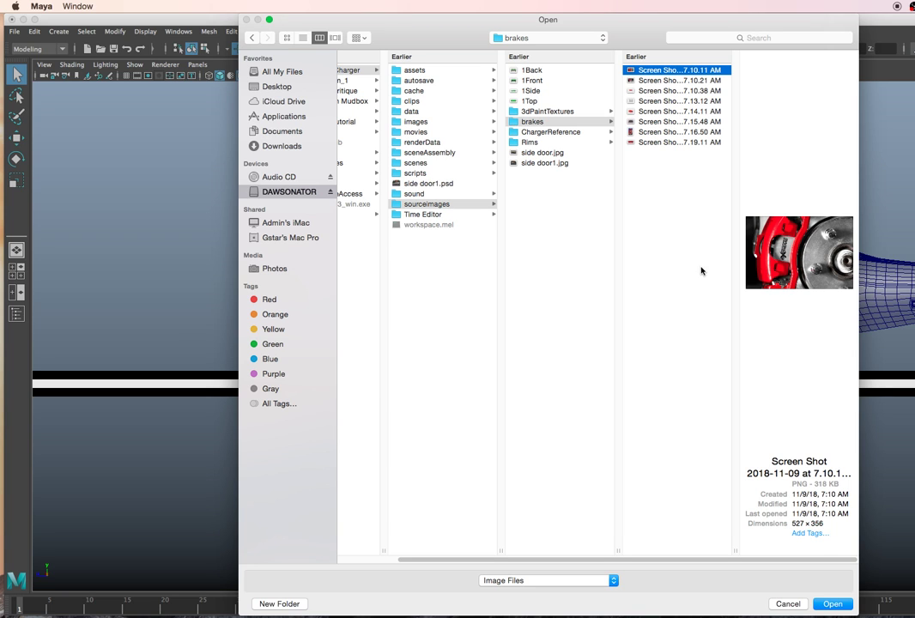
pyautogui.click(826, 604)
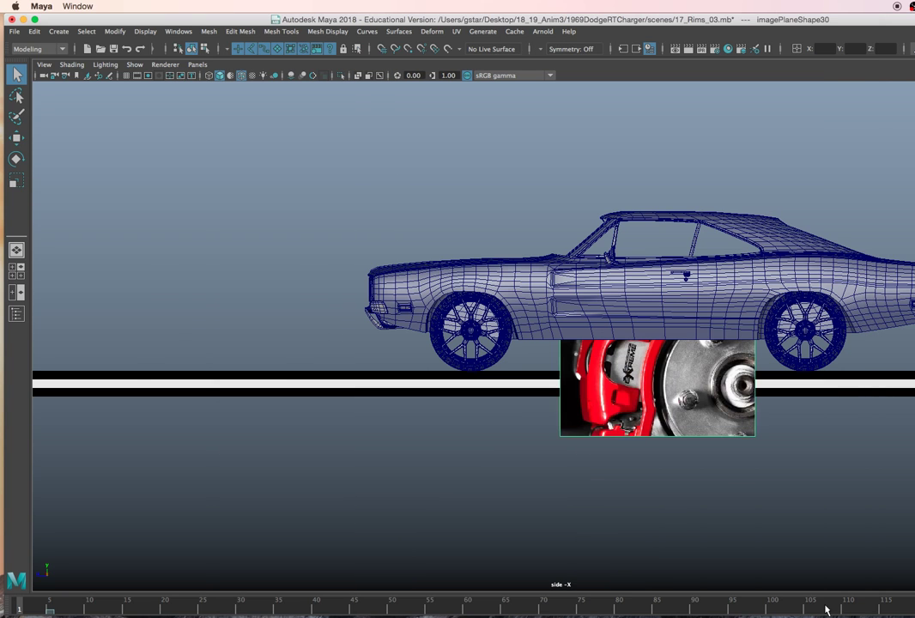
# Move the brake image plane out from under the car to the empty area above and ahead of its front end
pyautogui.press('w')
pyautogui.moveTo(657, 372); pyautogui.dragTo(182, 185)
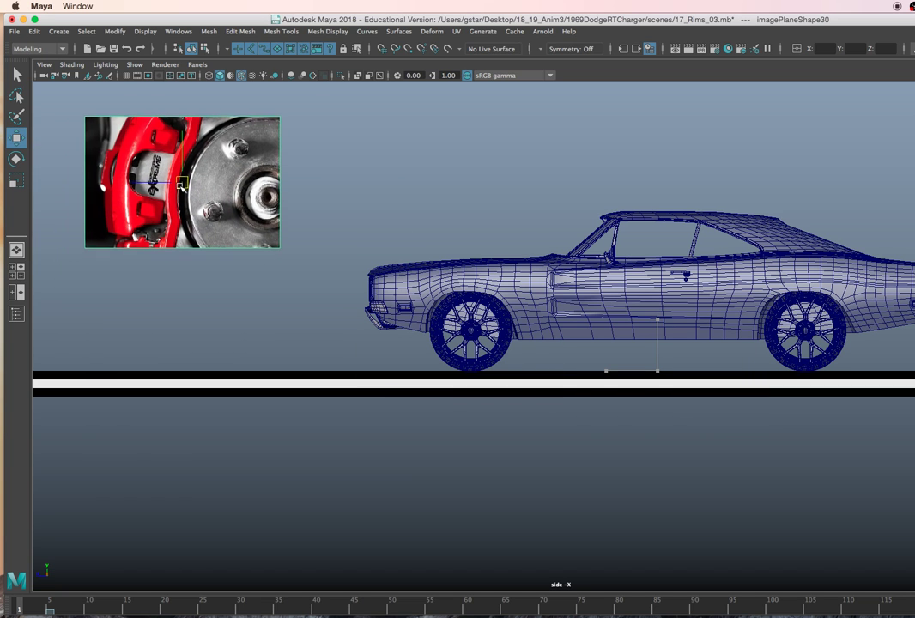
pyautogui.keyDown('alt'); pyautogui.moveTo(222, 231); pyautogui.dragTo(319, 248, button='middle'); pyautogui.keyUp('alt')
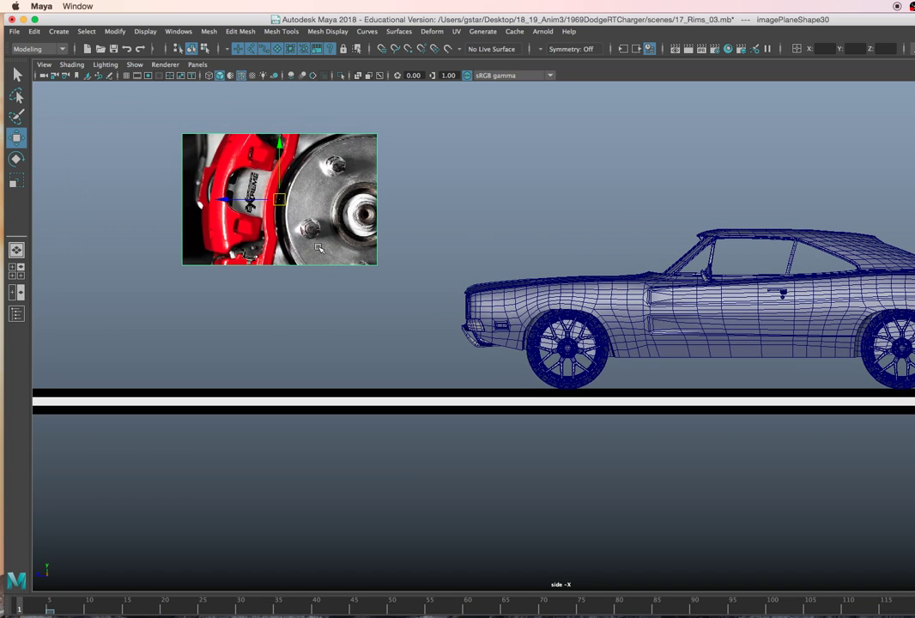
pyautogui.moveTo(280, 200); pyautogui.dragTo(200, 143)
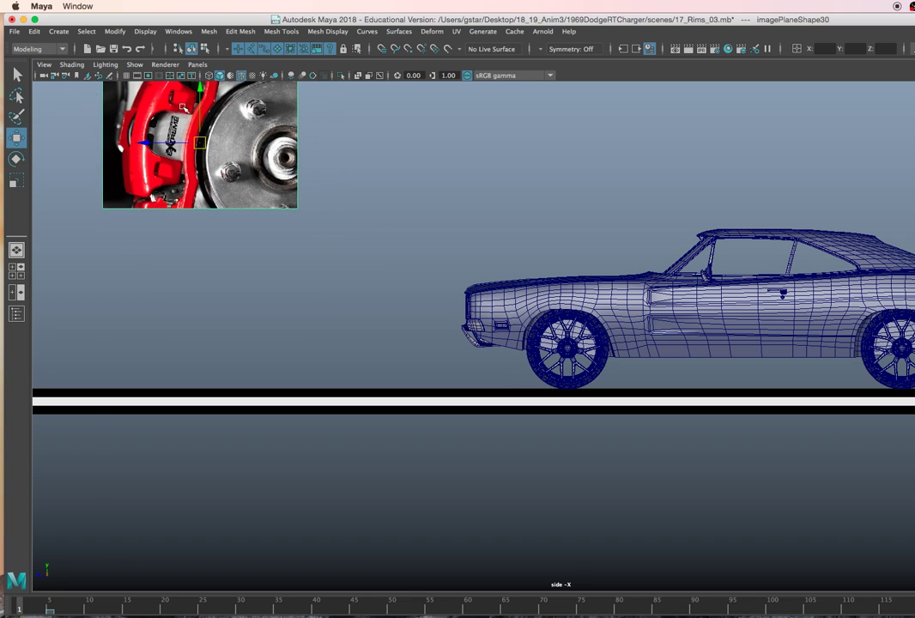
pyautogui.click(44, 64)
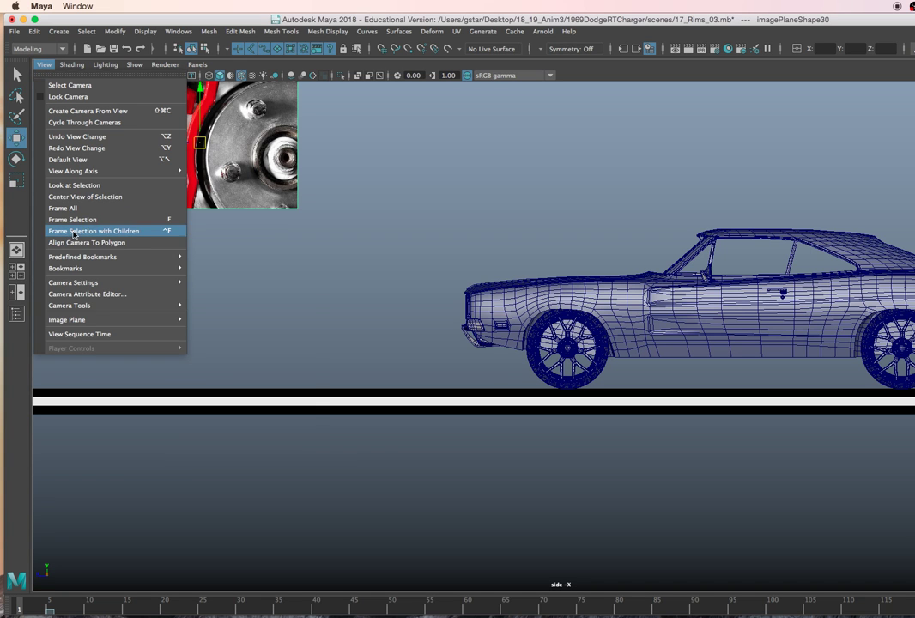
pyautogui.moveTo(92, 323)
pyautogui.click(222, 330)
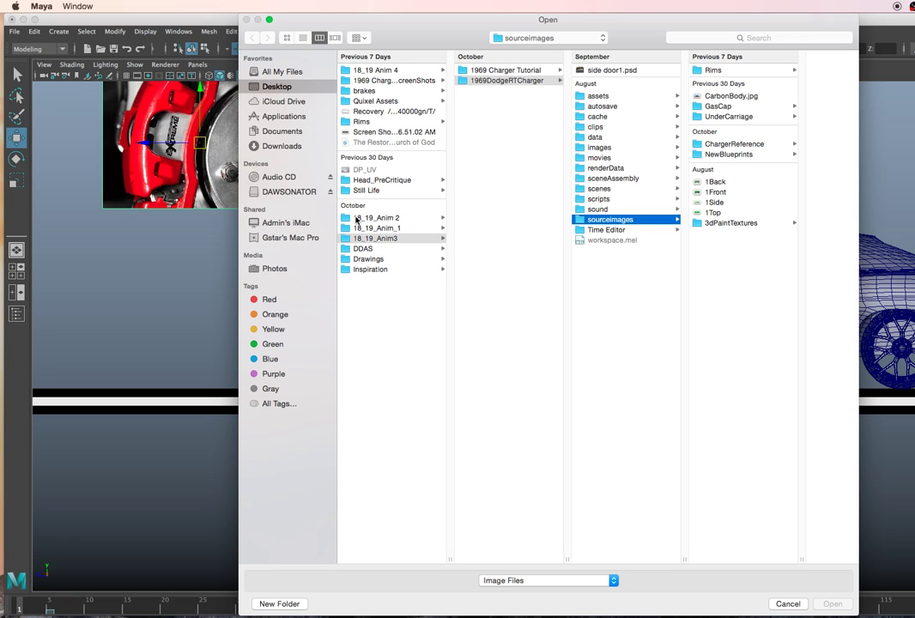
pyautogui.click(302, 193)
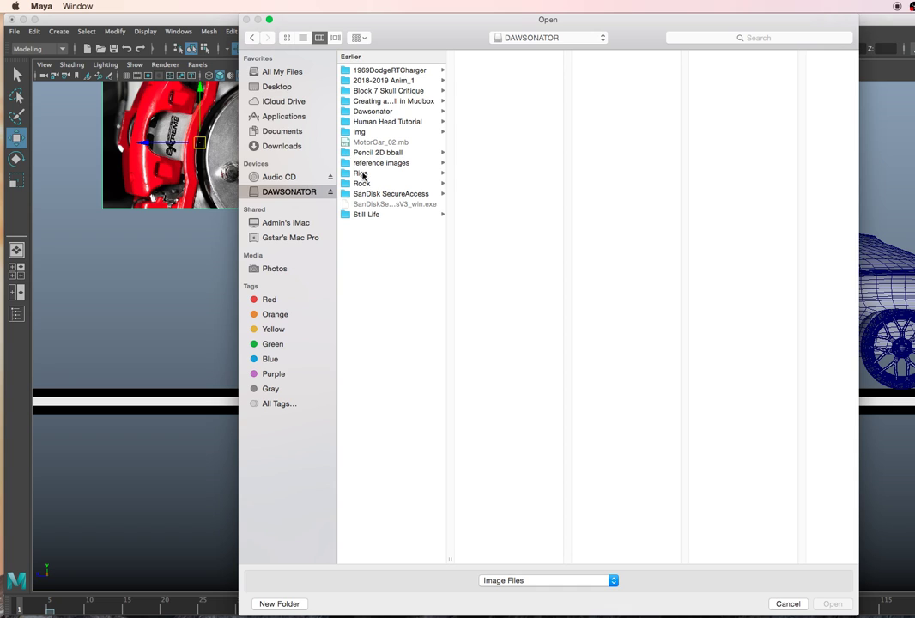
pyautogui.click(374, 80)
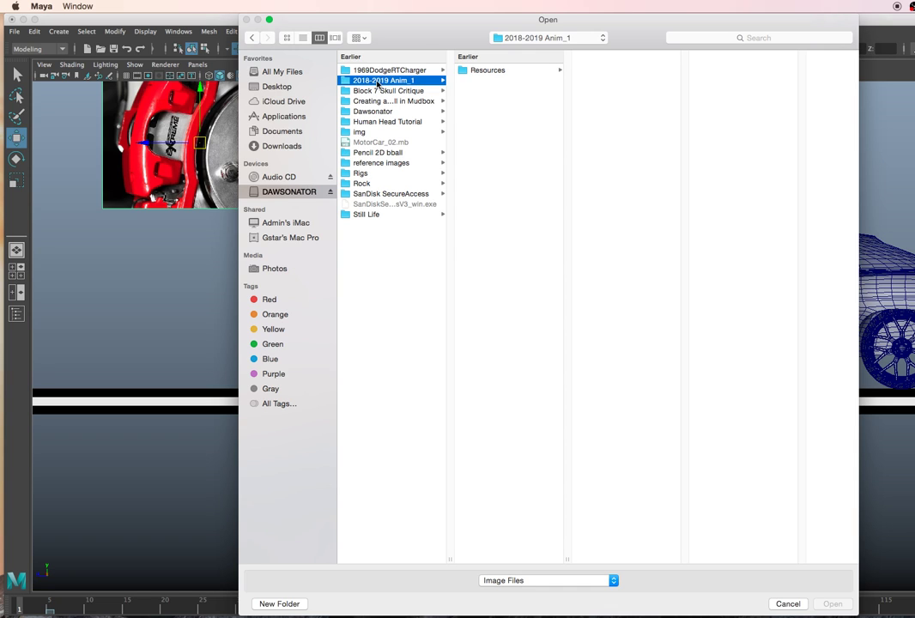
pyautogui.click(378, 69)
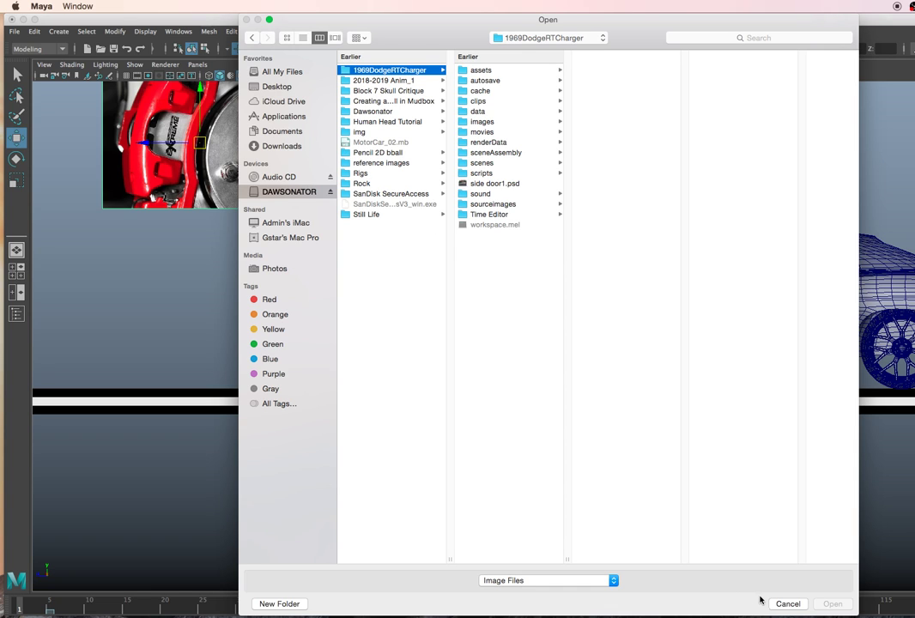
pyautogui.click(773, 603)
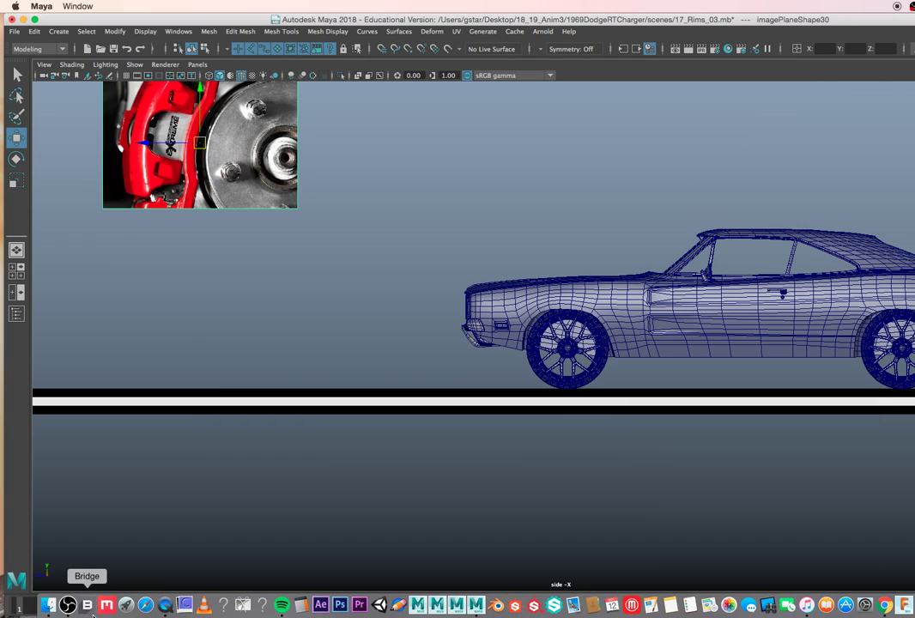
# Switch to Finder and copy the brakes folder from 1969DodgeRTCharger/sourceimages on the DAWSONATOR drive
pyautogui.click(49, 605)
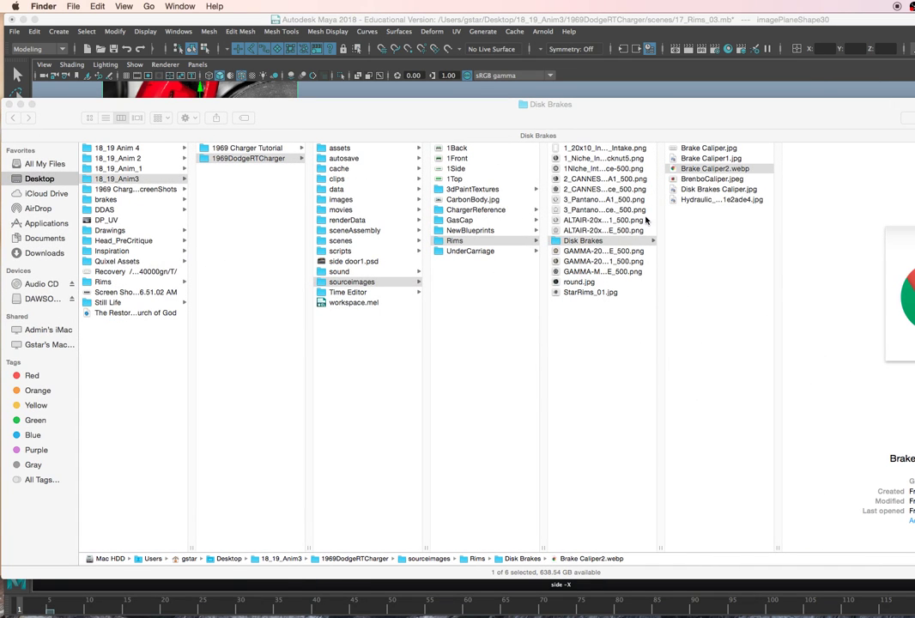
pyautogui.rightClick(601, 241)
pyautogui.click(640, 366)
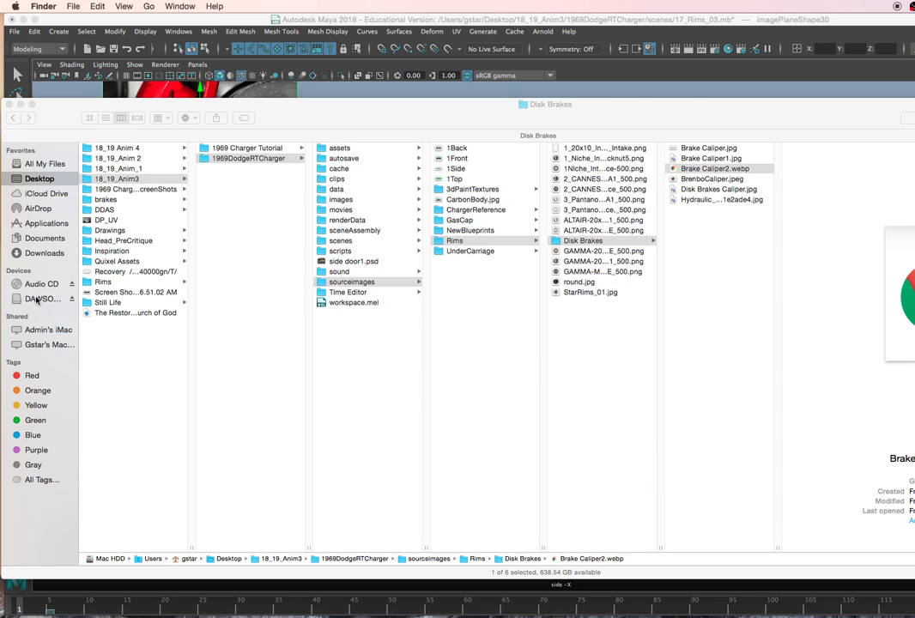
pyautogui.click(135, 220)
pyautogui.click(31, 299)
pyautogui.click(116, 159)
pyautogui.click(117, 149)
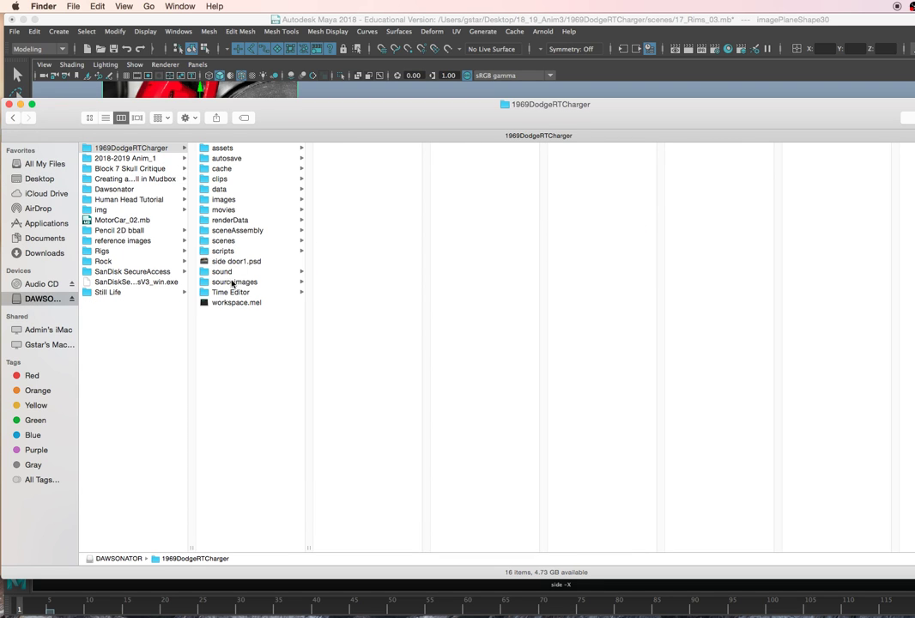
pyautogui.click(234, 282)
pyautogui.rightClick(337, 200)
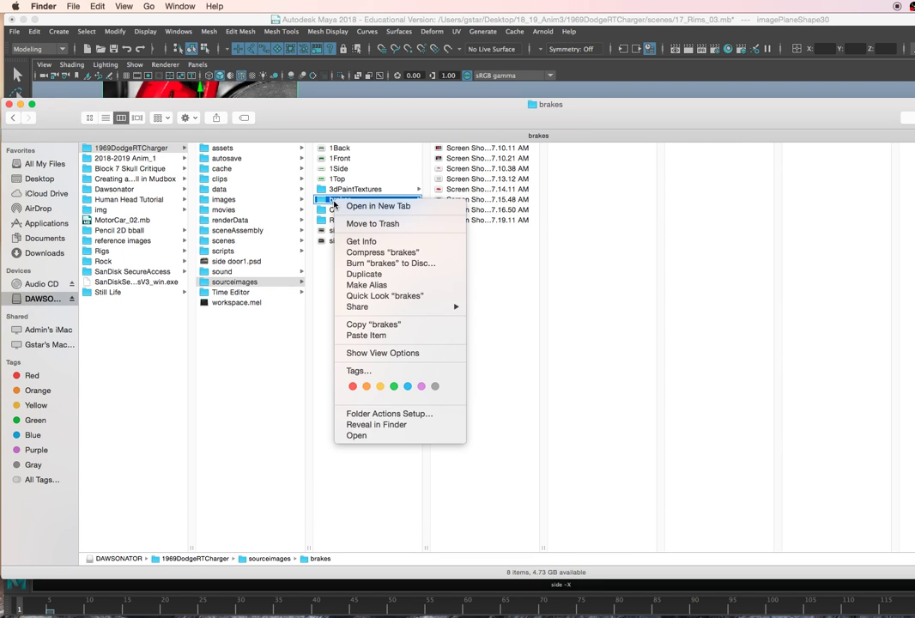
pyautogui.click(373, 324)
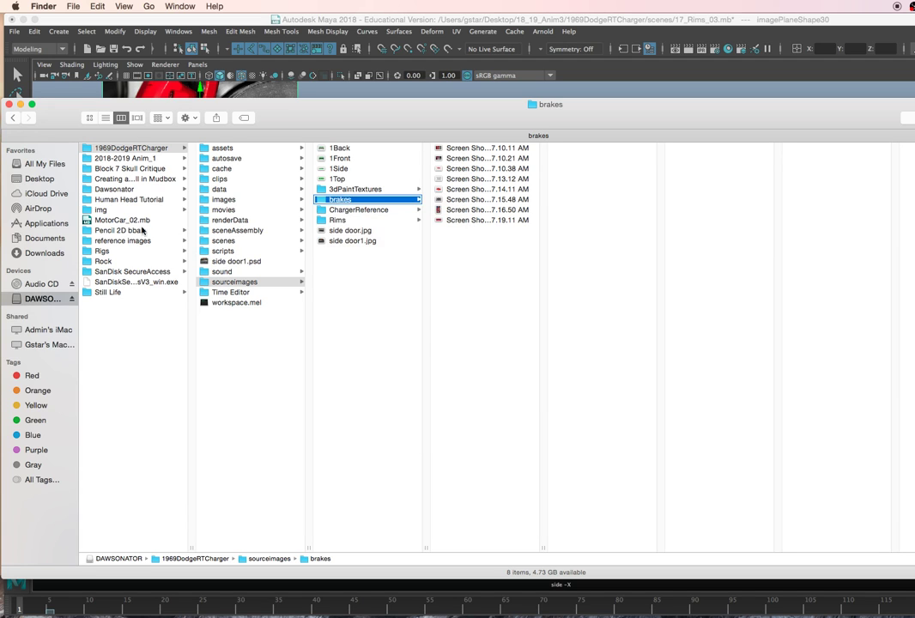
# Paste the brakes folder into Desktop/18_19_Anim3/1969DodgeRTCharger/sourceimages, close the Finder window and return to Maya
pyautogui.click(36, 179)
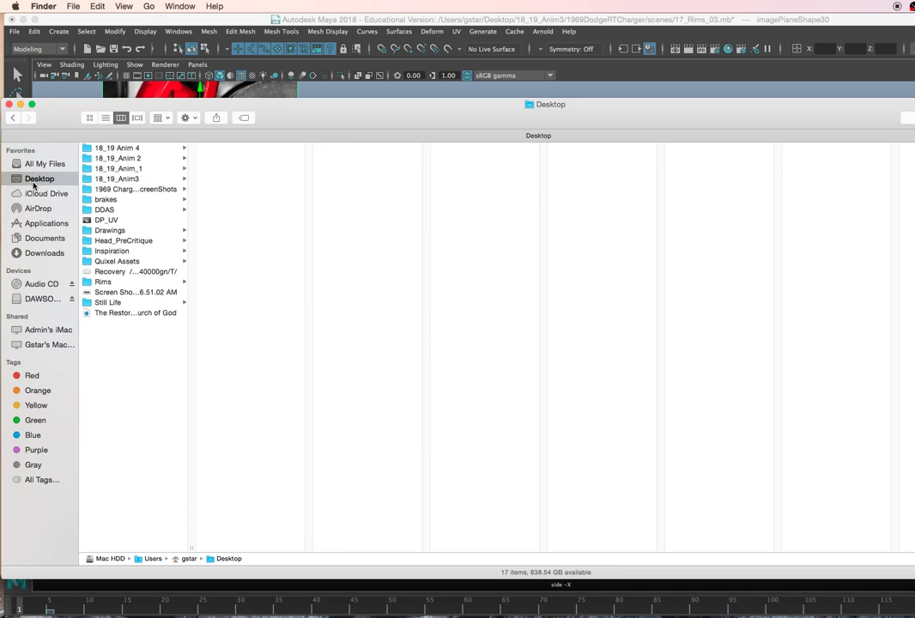
pyautogui.click(123, 181)
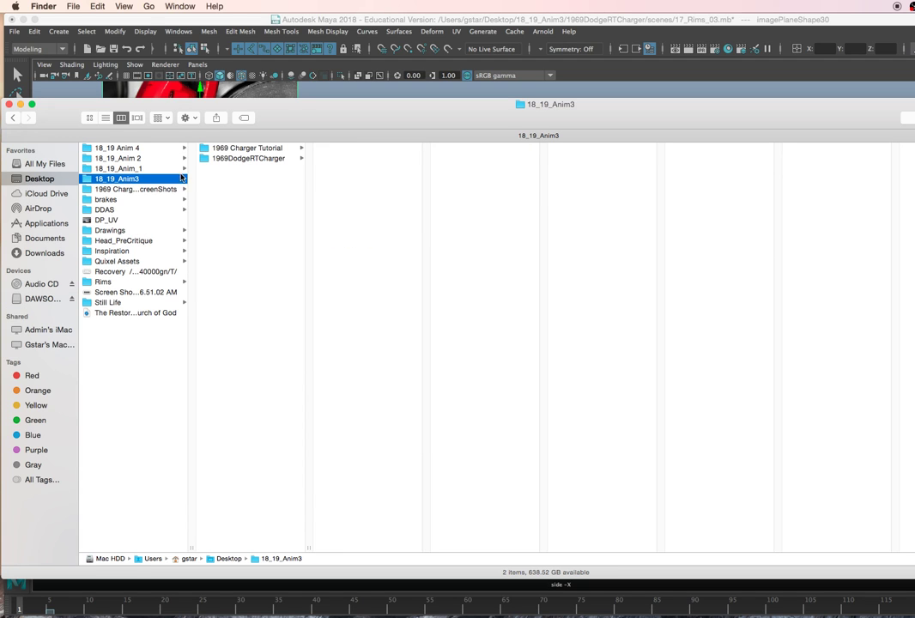
pyautogui.click(234, 159)
pyautogui.click(352, 282)
pyautogui.rightClick(449, 320)
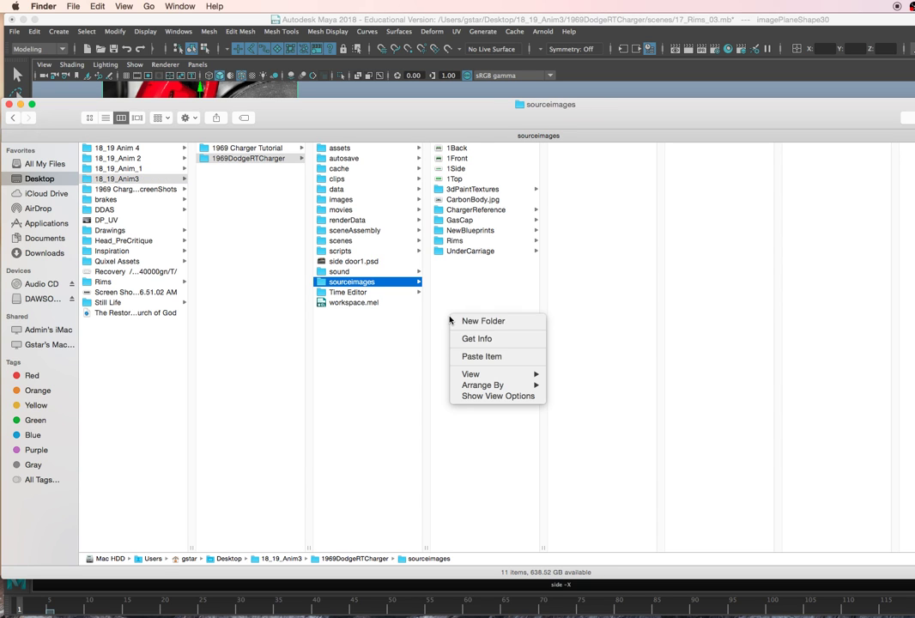
pyautogui.click(483, 375)
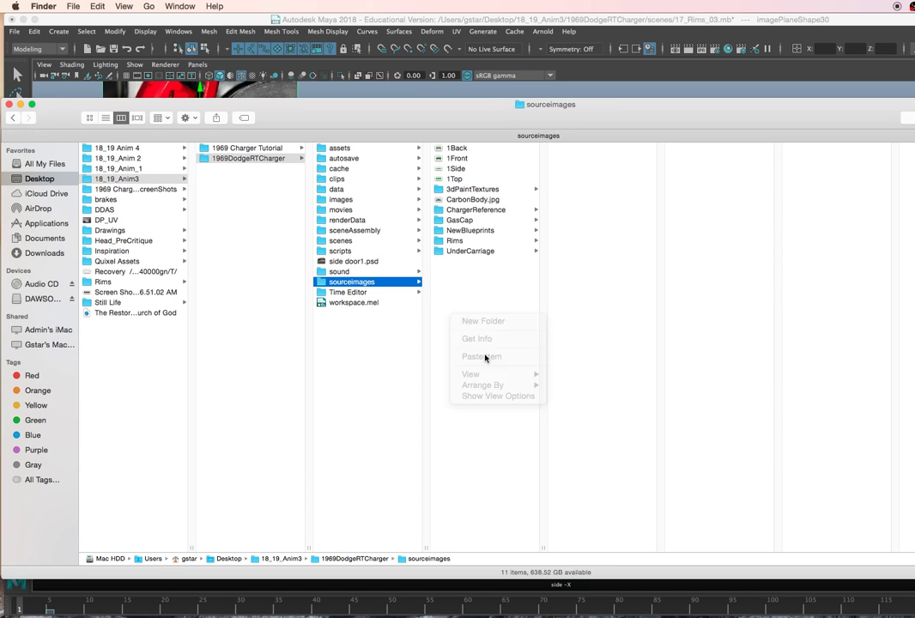
pyautogui.click(9, 104)
pyautogui.click(257, 129)
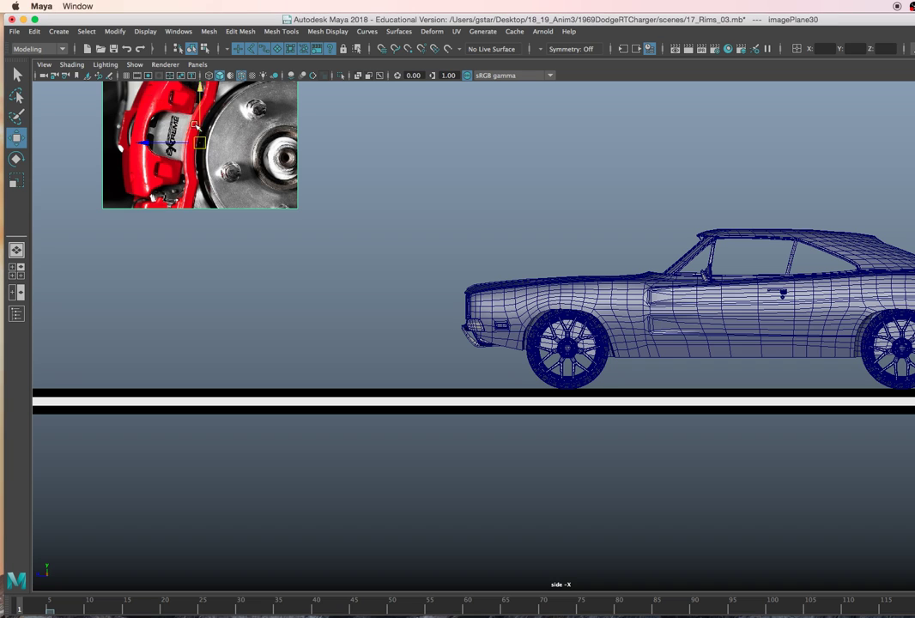
# Import Screen Shot 2018-11-09 at 7.10.21 AM from the project's sourceimages/brakes folder as a side-view image plane
pyautogui.click(44, 64)
pyautogui.moveTo(96, 319)
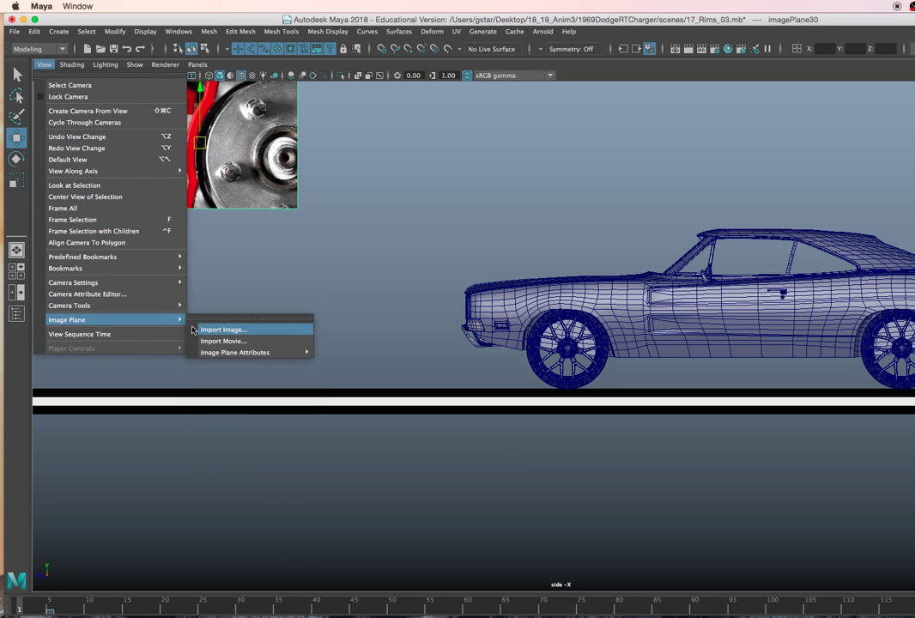
pyautogui.click(204, 329)
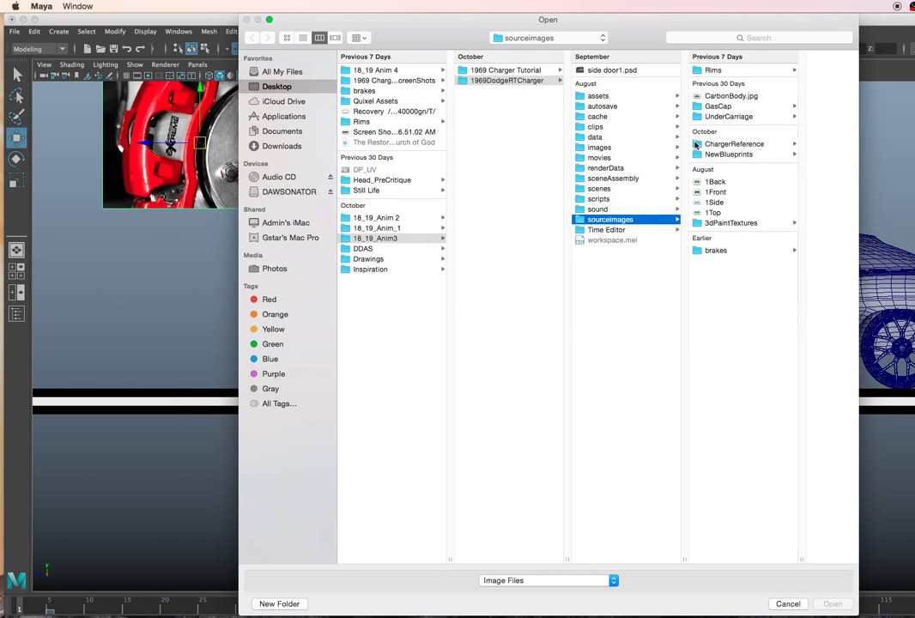
pyautogui.click(716, 250)
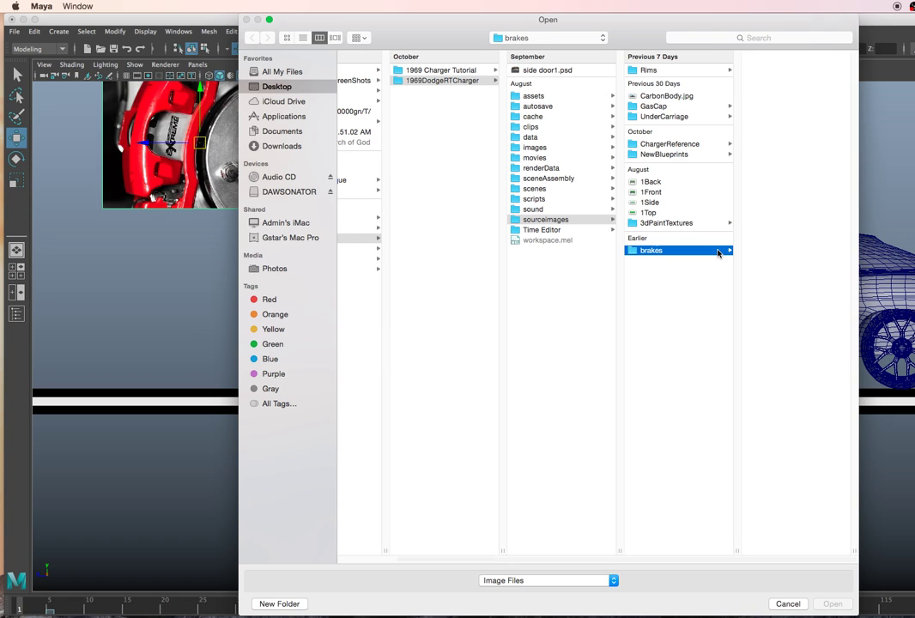
pyautogui.click(776, 72)
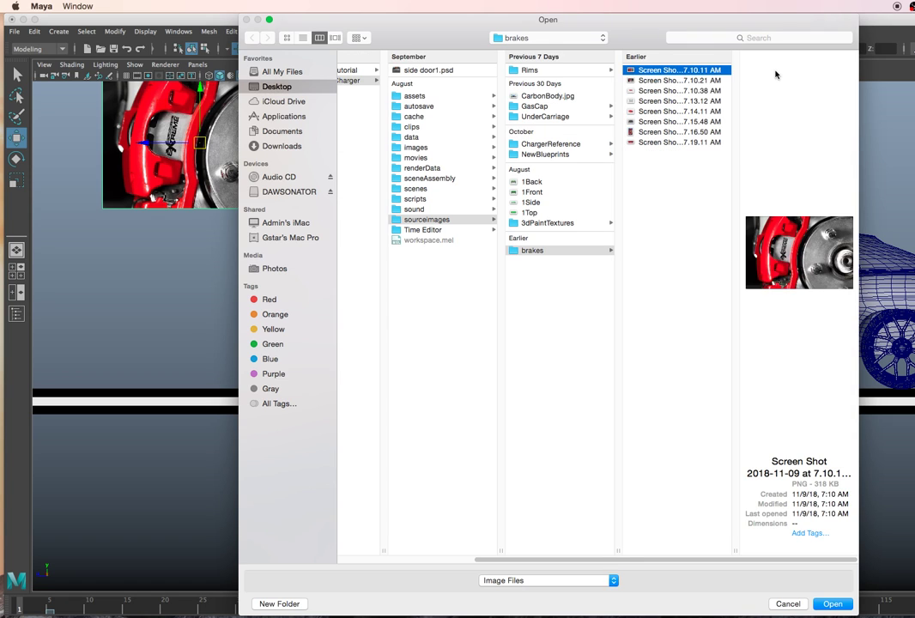
pyautogui.press('Down')
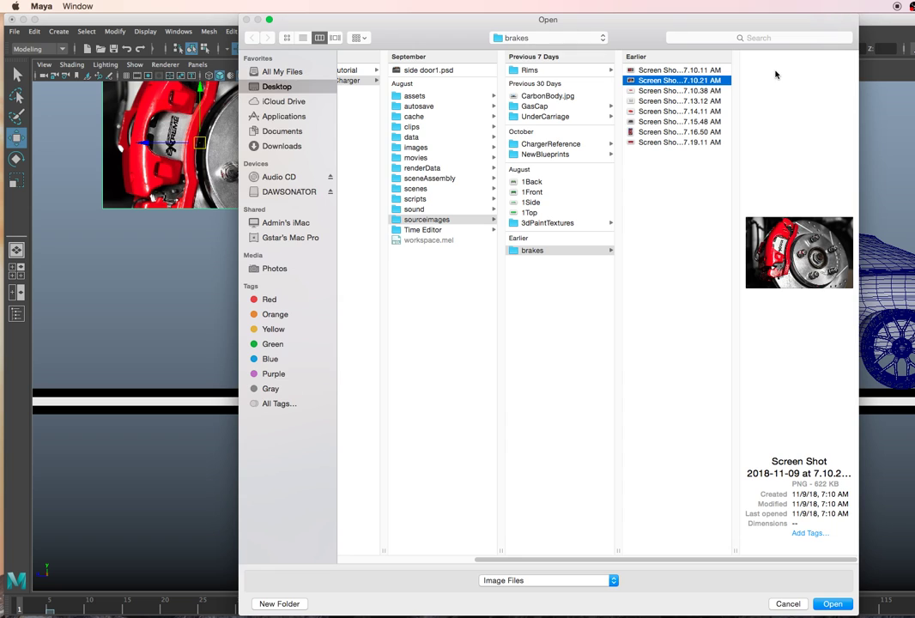
pyautogui.press('Return')
# Move the new caliper and disc image plane directly below the close-up brake image, ahead of the car
pyautogui.moveTo(757, 393); pyautogui.dragTo(183, 318)
pyautogui.keyDown('alt'); pyautogui.moveTo(191, 317); pyautogui.dragTo(325, 341, button='middle'); pyautogui.keyUp('alt')
pyautogui.moveTo(311, 337); pyautogui.dragTo(277, 334)
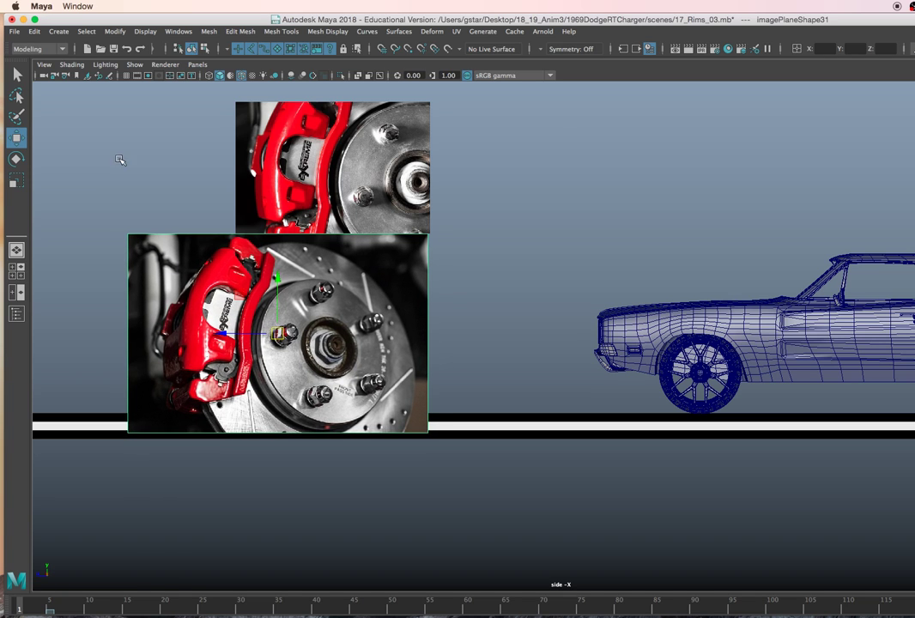
# Import Screen Shot 2018-11-09 at 7.10.38 AM from the sourceimages/brakes folder as another side-view image plane
pyautogui.click(44, 65)
pyautogui.moveTo(77, 319)
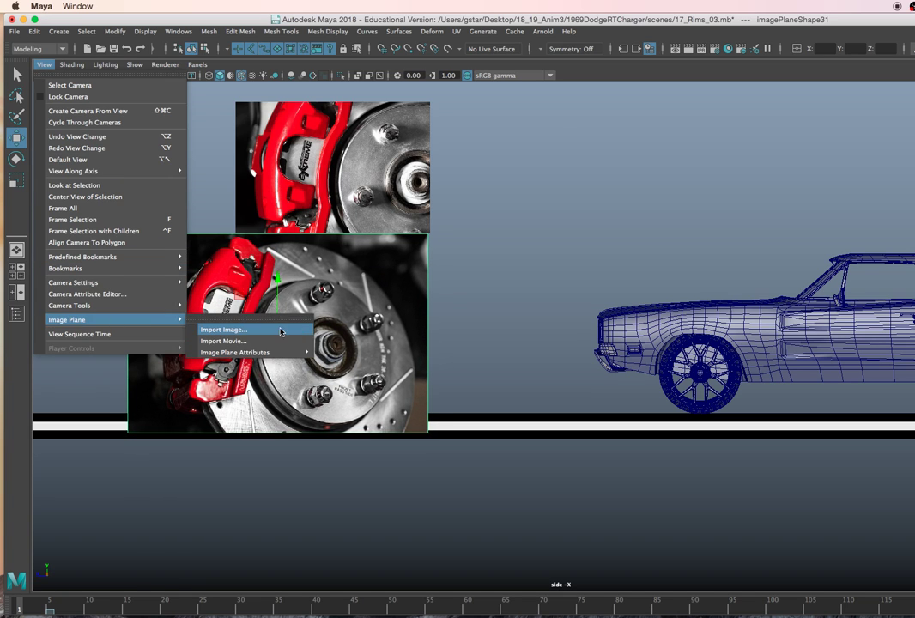
pyautogui.click(225, 330)
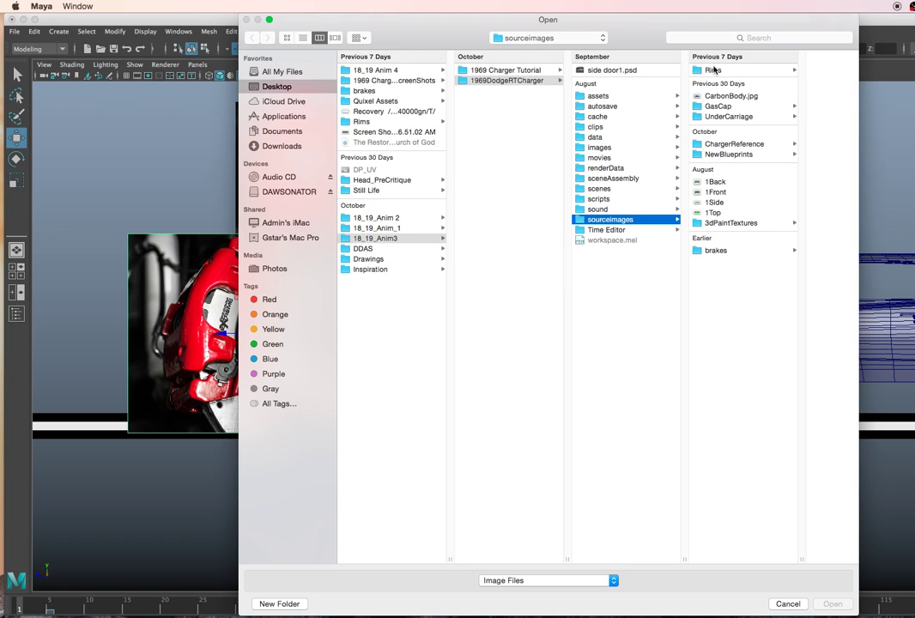
pyautogui.click(726, 251)
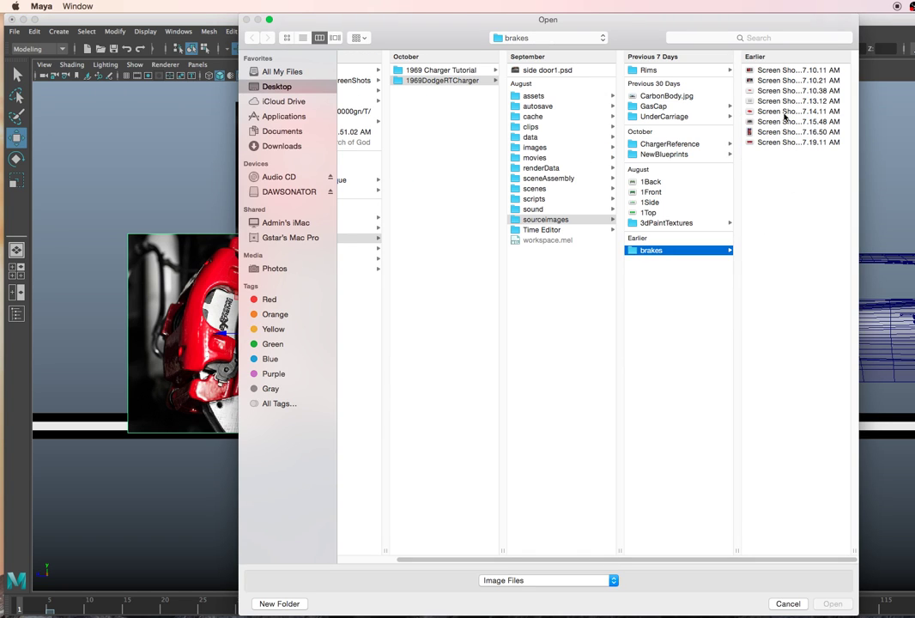
pyautogui.click(781, 91)
pyautogui.press('Up')
pyautogui.press('Down')
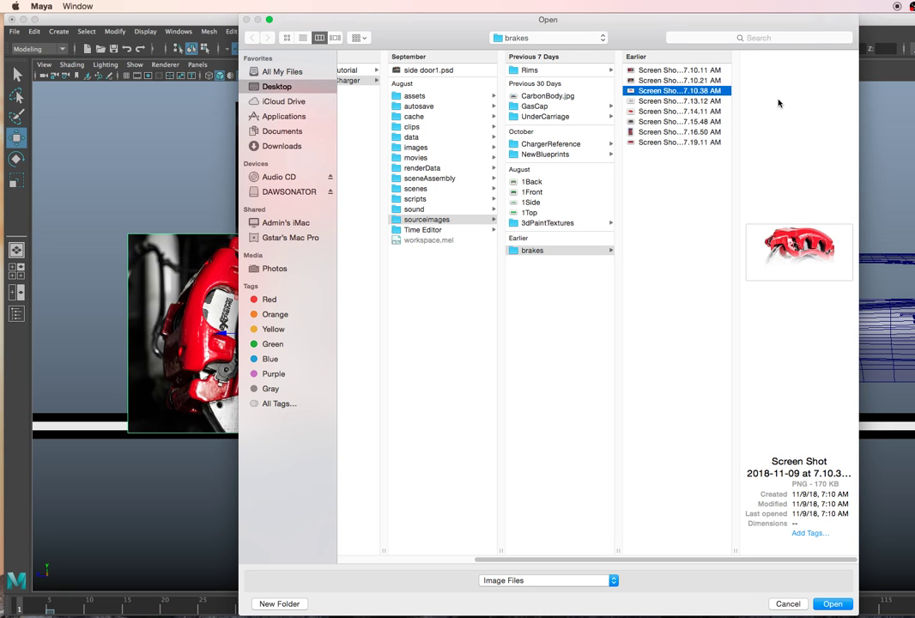
pyautogui.click(826, 603)
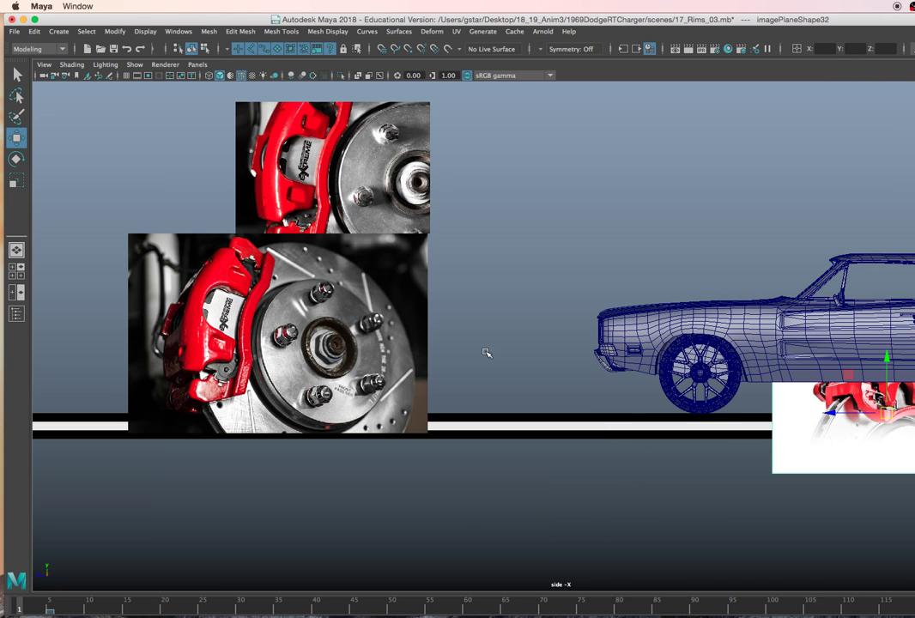
# Move the white-background red caliper image plane beside the close-up brake image, on the side away from the car, and deselect it
pyautogui.moveTo(53, 240); pyautogui.dragTo(124, 168)
pyautogui.scroll(-2, 124, 168)
pyautogui.moveTo(178, 124); pyautogui.dragTo(333, 273)
pyautogui.keyDown('alt'); pyautogui.moveTo(331, 215); pyautogui.dragTo(358, 247, button='middle'); pyautogui.keyUp('alt')
pyautogui.moveTo(407, 236); pyautogui.dragTo(246, 171)
pyautogui.click(124, 175)
pyautogui.moveTo(84, 171); pyautogui.dragTo(80, 172)
pyautogui.click(428, 217)
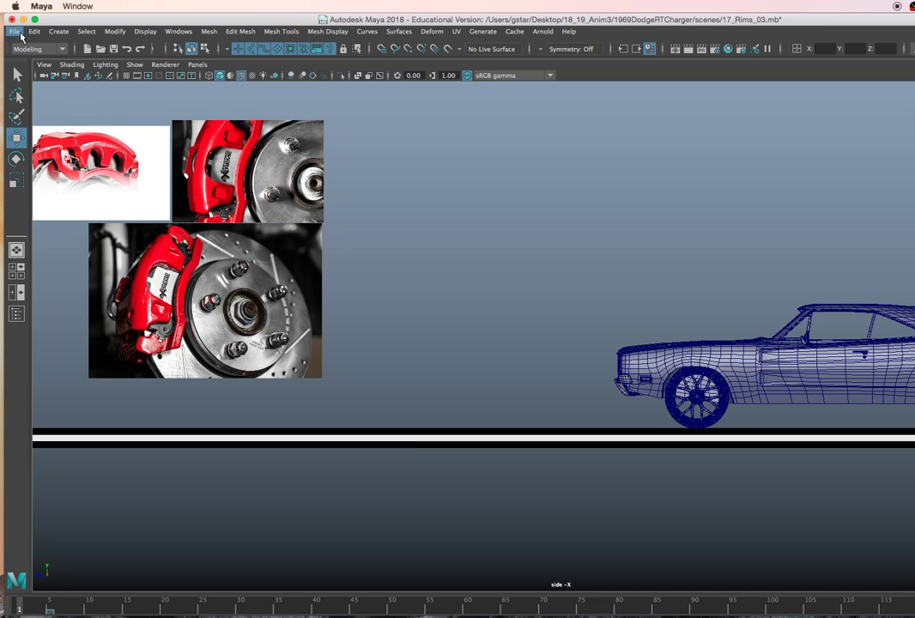
# Import Screen Shot 2018-11-09 at 7.13.12 AM from the sourceimages/brakes folder as another side-view image plane
pyautogui.click(43, 64)
pyautogui.moveTo(98, 320)
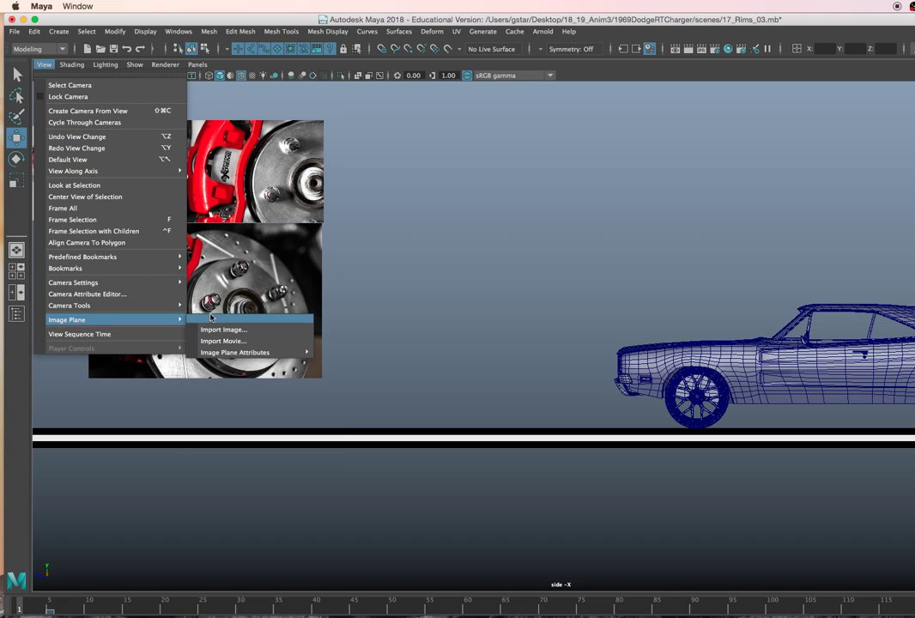
pyautogui.click(224, 328)
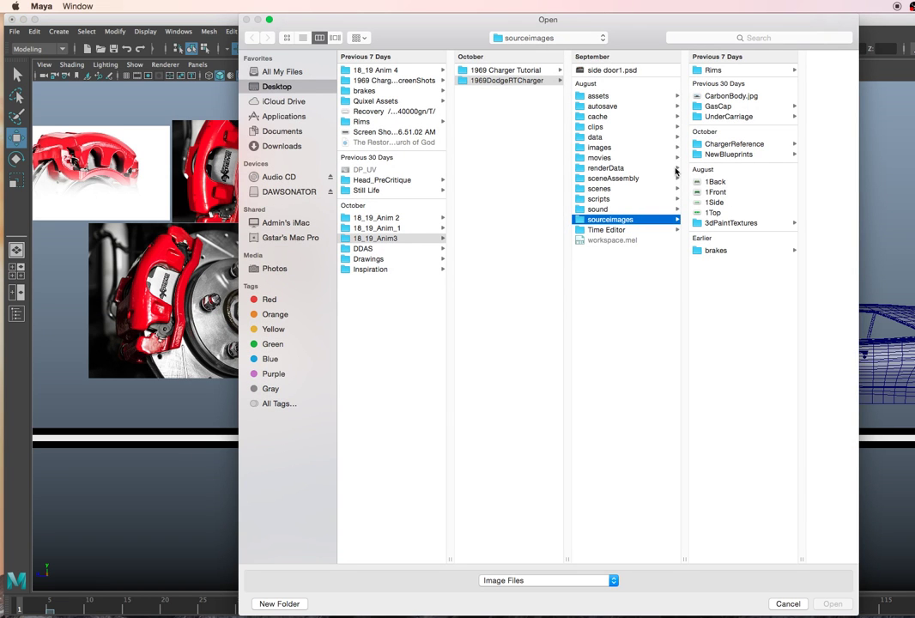
pyautogui.click(709, 249)
pyautogui.click(763, 103)
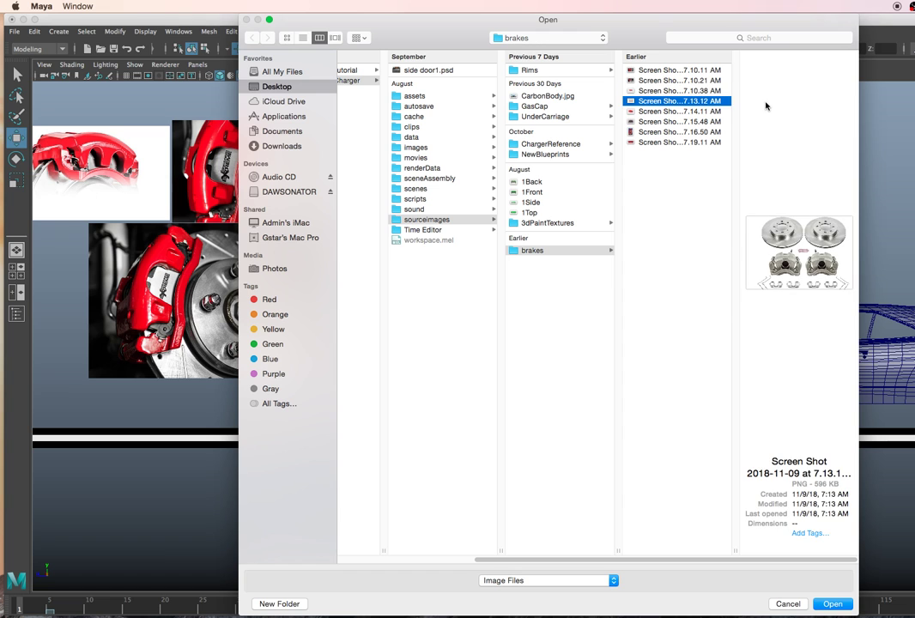
pyautogui.press('Return')
# Move the image plane with the two discs and calipers above the other brake reference images
pyautogui.moveTo(835, 367); pyautogui.dragTo(546, 248)
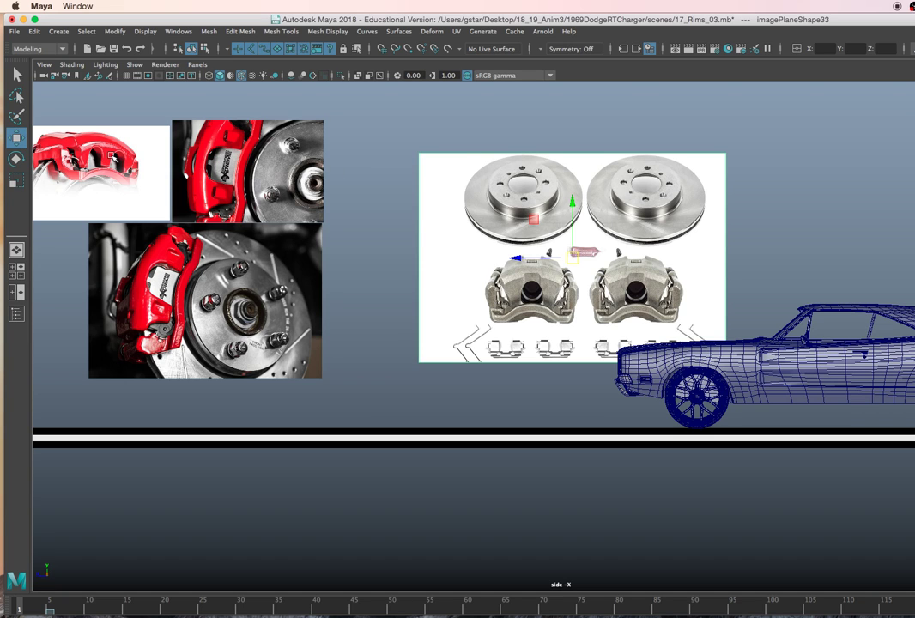
pyautogui.scroll(-3, 538, 170)
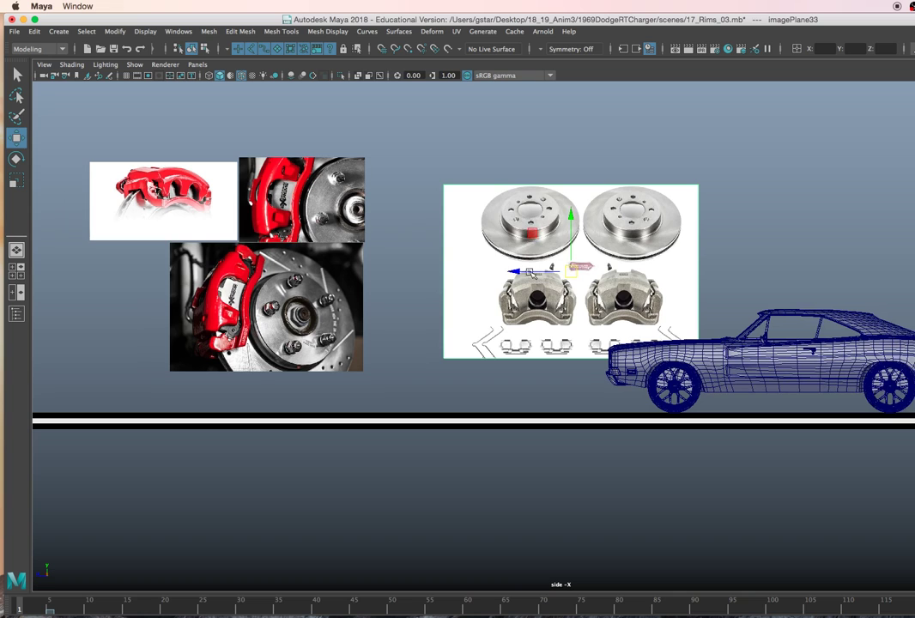
pyautogui.moveTo(572, 271); pyautogui.dragTo(486, 235)
pyautogui.keyDown('alt'); pyautogui.moveTo(485, 234); pyautogui.dragTo(519, 371, button='middle'); pyautogui.keyUp('alt')
pyautogui.moveTo(519, 371); pyautogui.dragTo(264, 201)
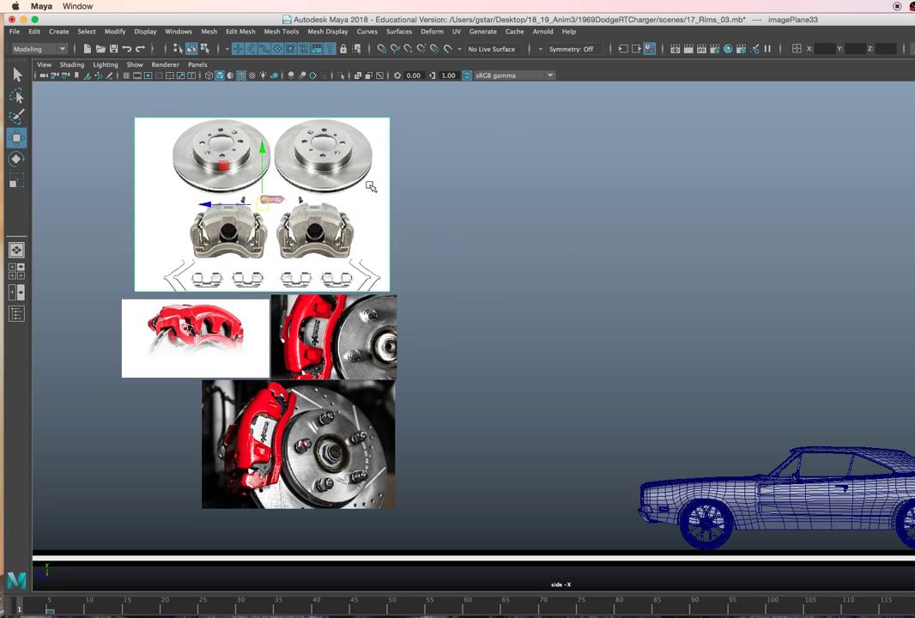
# Import Screen Shot 2018-11-09 at 7.14.11 AM from sourceimages/brakes as a side-view image plane and place it beside the two-disc image, towards the car
pyautogui.click(44, 64)
pyautogui.moveTo(128, 319)
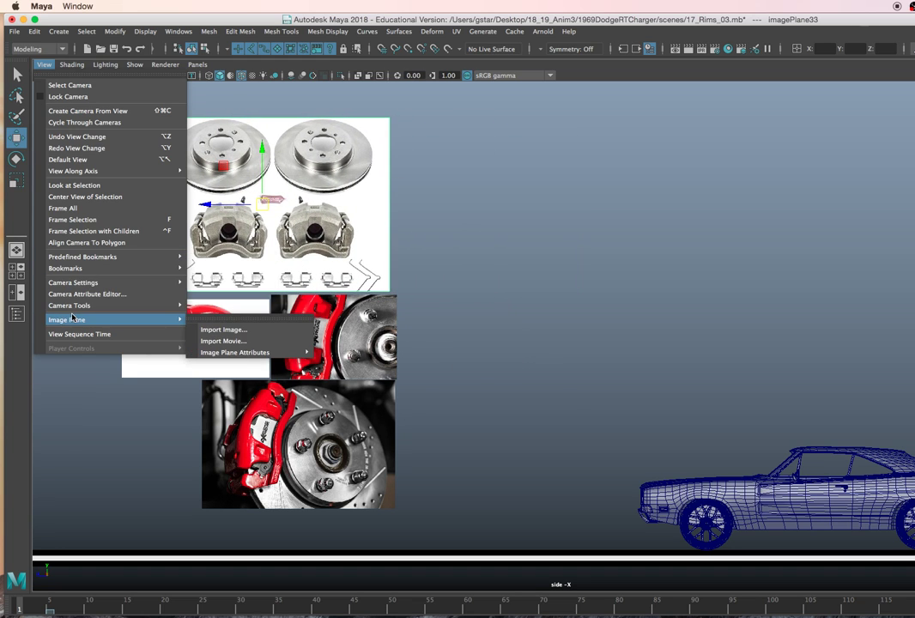
pyautogui.click(221, 329)
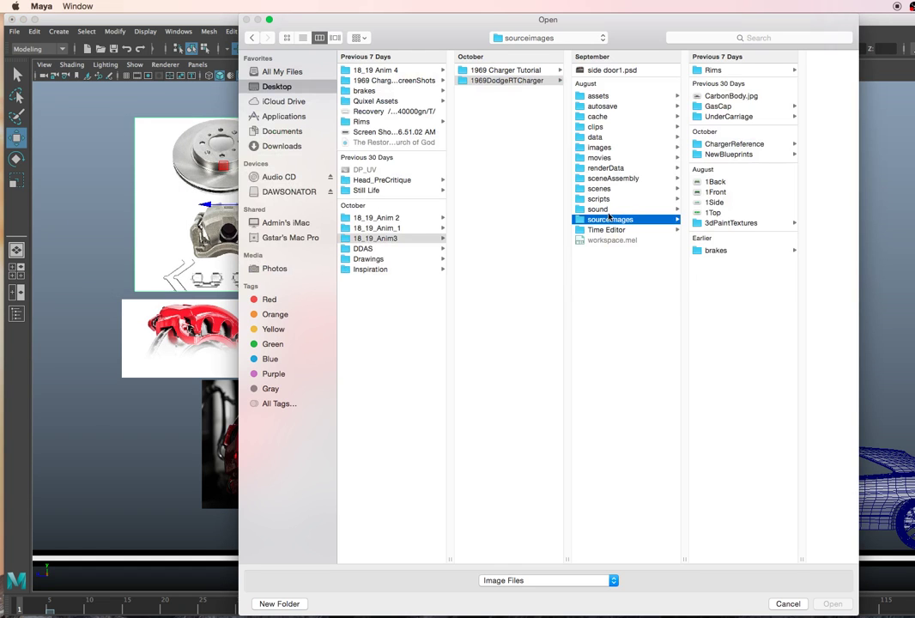
pyautogui.click(715, 72)
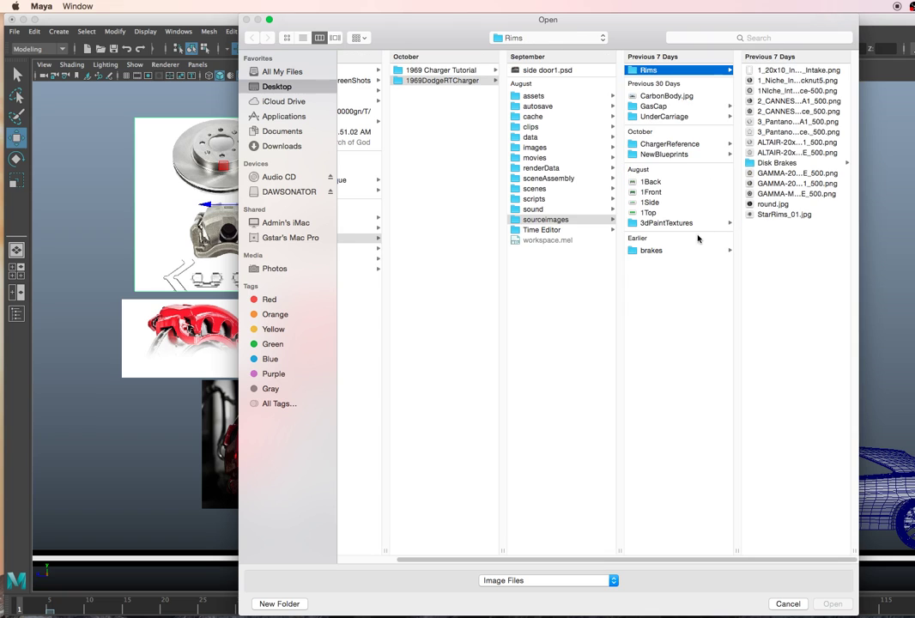
pyautogui.click(669, 250)
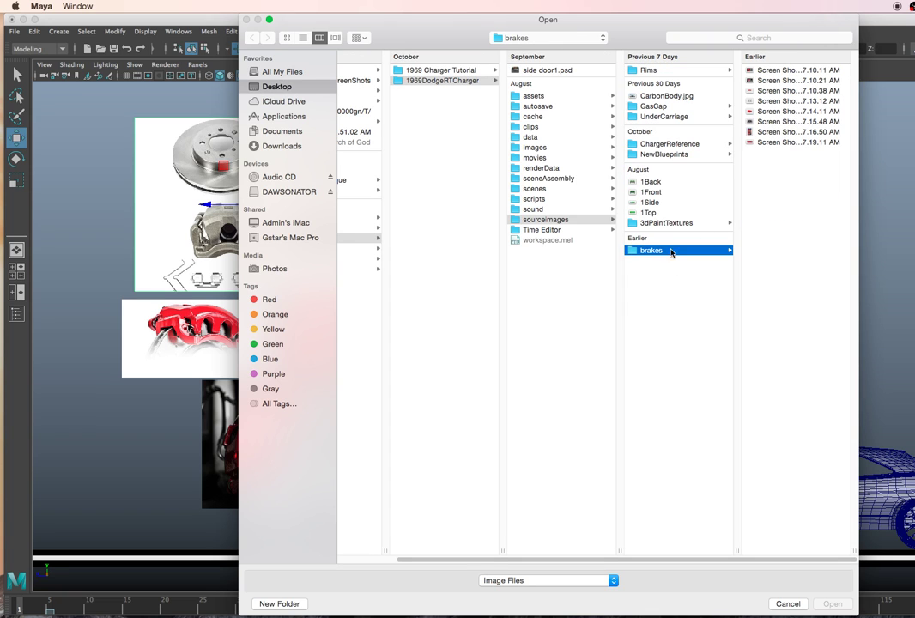
pyautogui.click(773, 122)
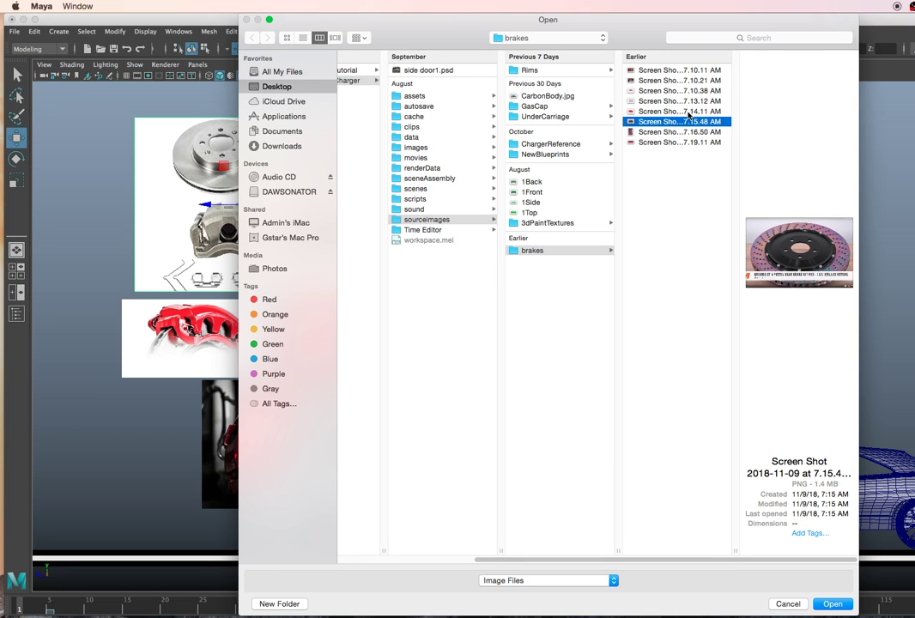
pyautogui.click(688, 113)
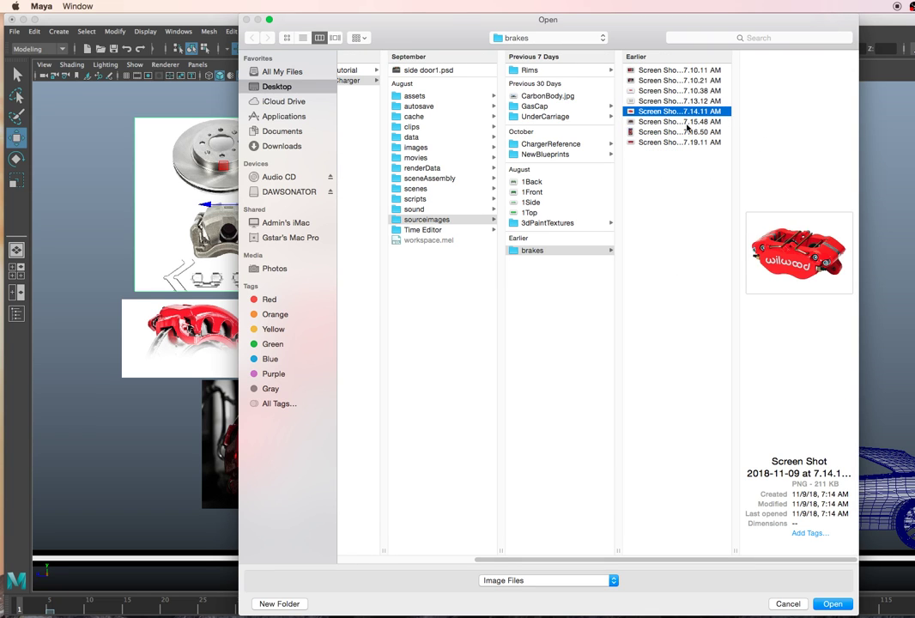
pyautogui.click(829, 604)
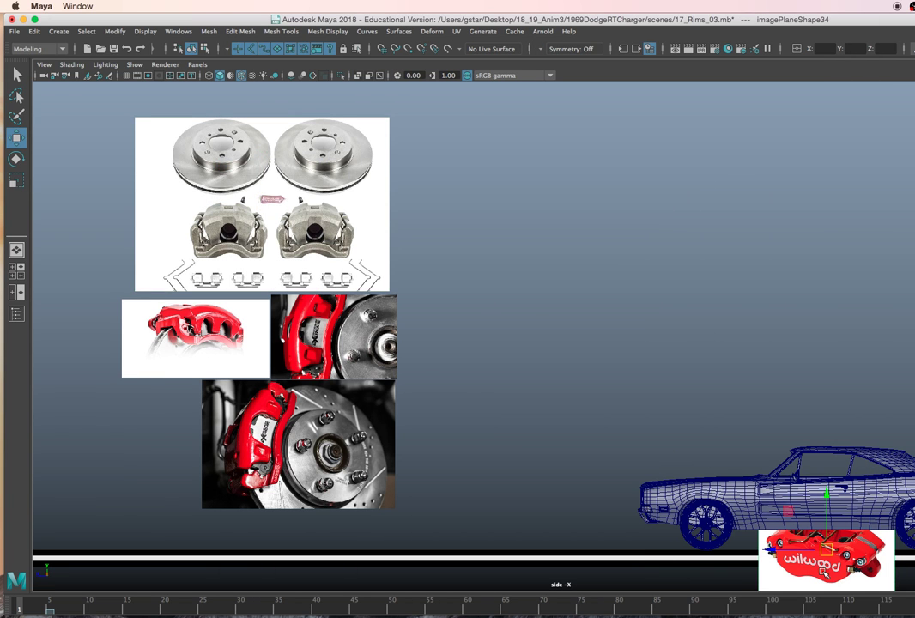
pyautogui.moveTo(824, 570); pyautogui.dragTo(460, 166)
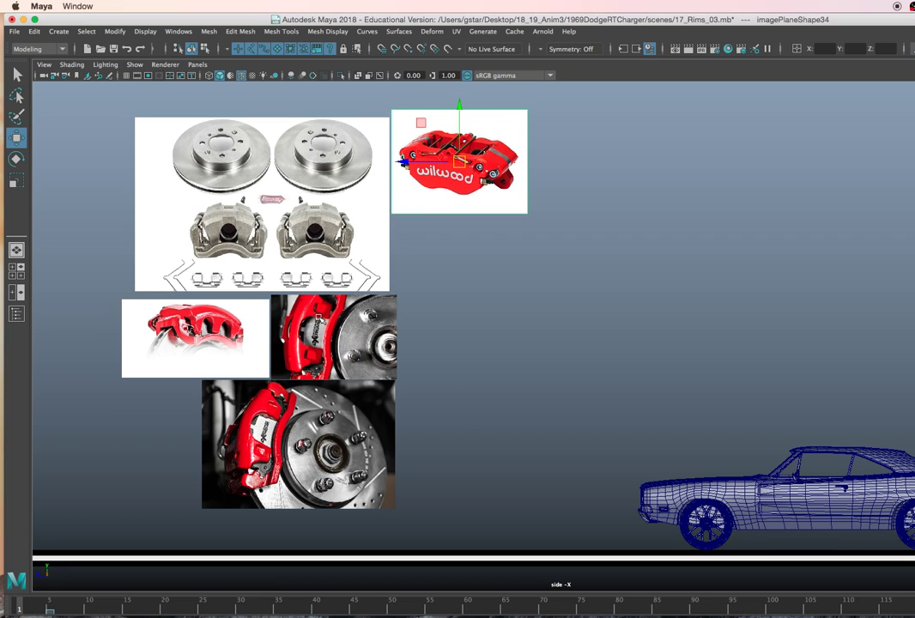
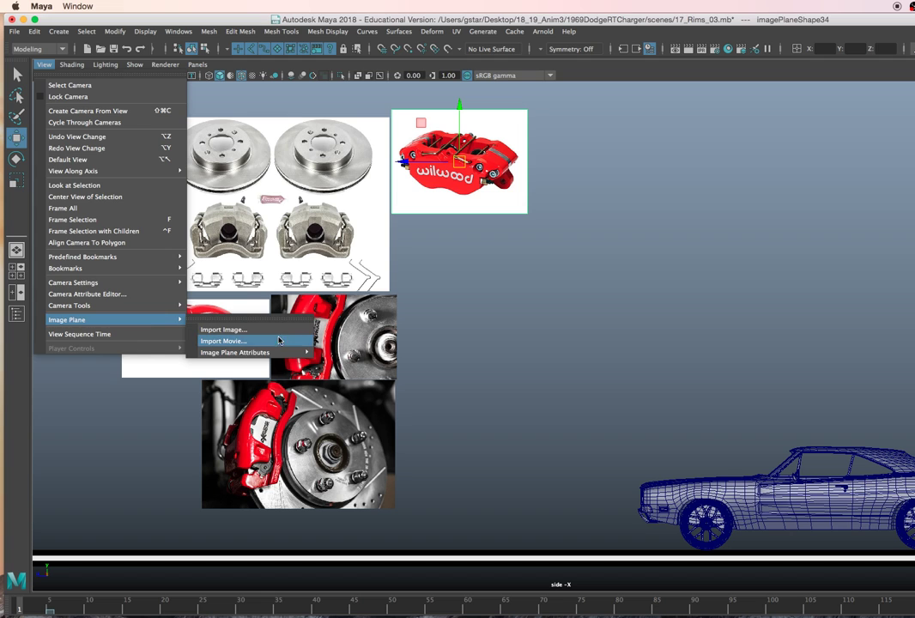
# Import Screen Shot 2018-11-09 at 7.15.48 AM from the brakes folder as an image plane and place it beyond the Wilwood caliper, above the car
pyautogui.click(230, 330)
pyautogui.click(740, 251)
pyautogui.click(796, 132)
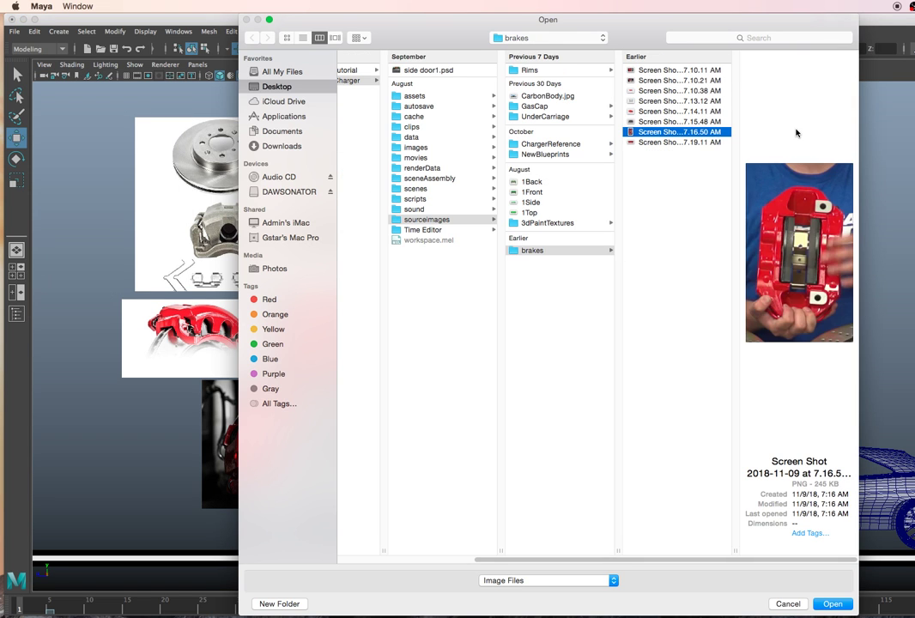
pyautogui.press('Up')
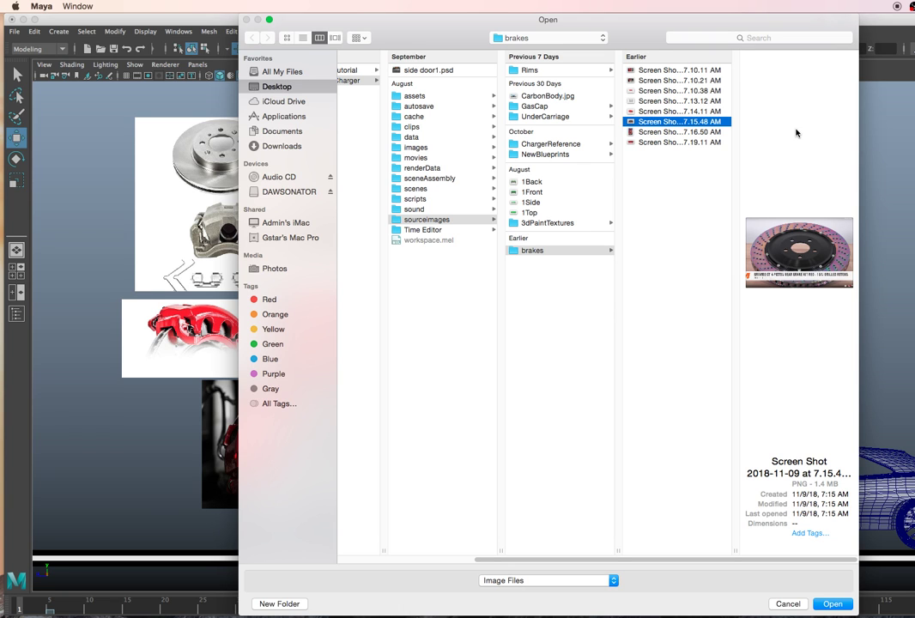
pyautogui.press('Return')
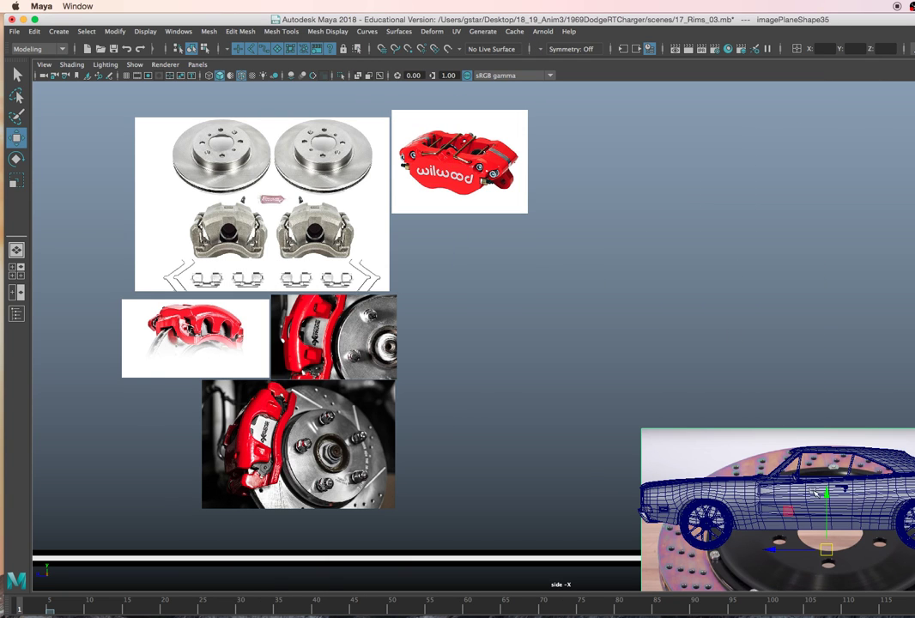
pyautogui.moveTo(835, 542); pyautogui.dragTo(730, 171)
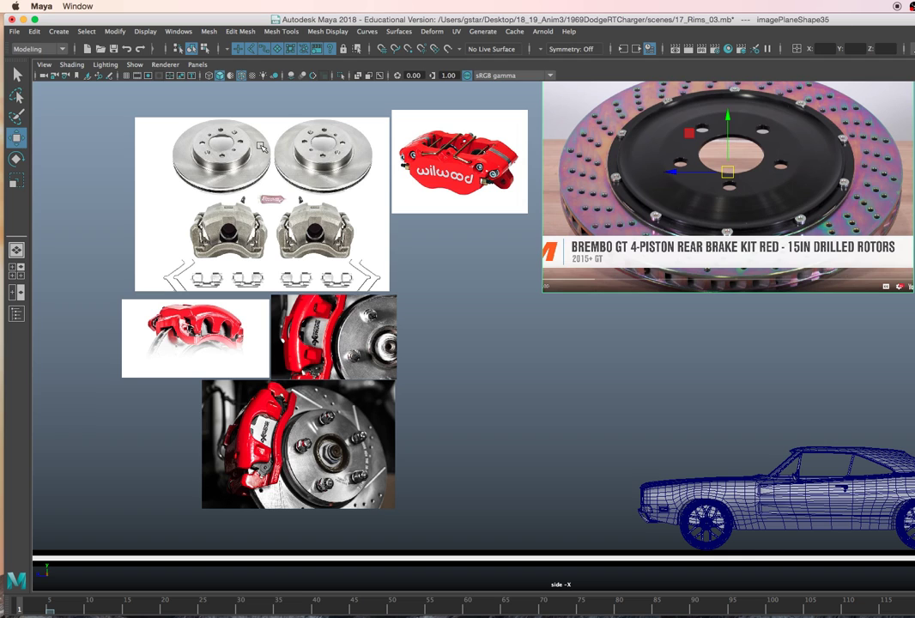
# Import Screen Shot 2018-11-09 at 7.16.50 AM from the brakes folder as an image plane and place it directly below the Wilwood caliper image
pyautogui.click(45, 65)
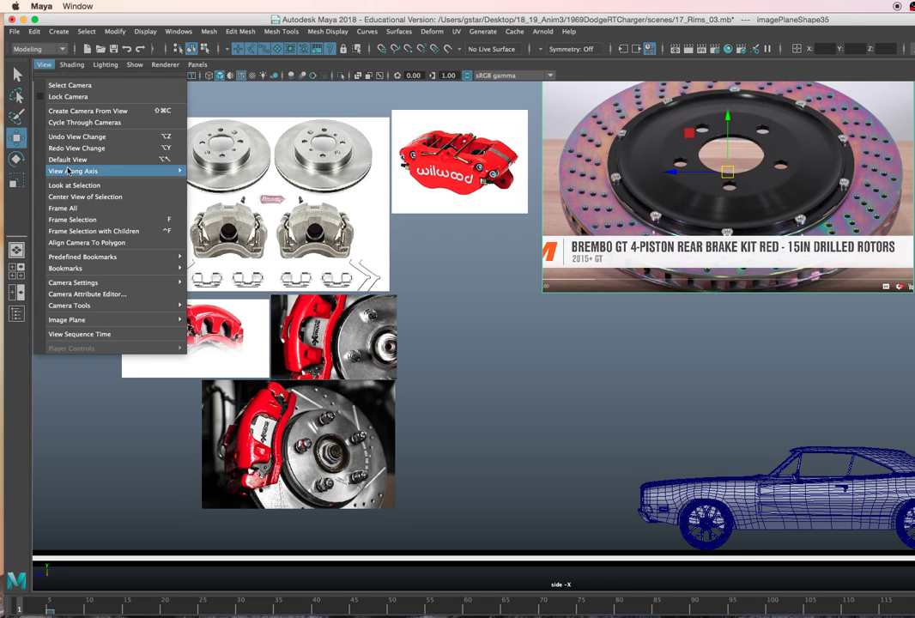
pyautogui.moveTo(129, 319)
pyautogui.click(232, 327)
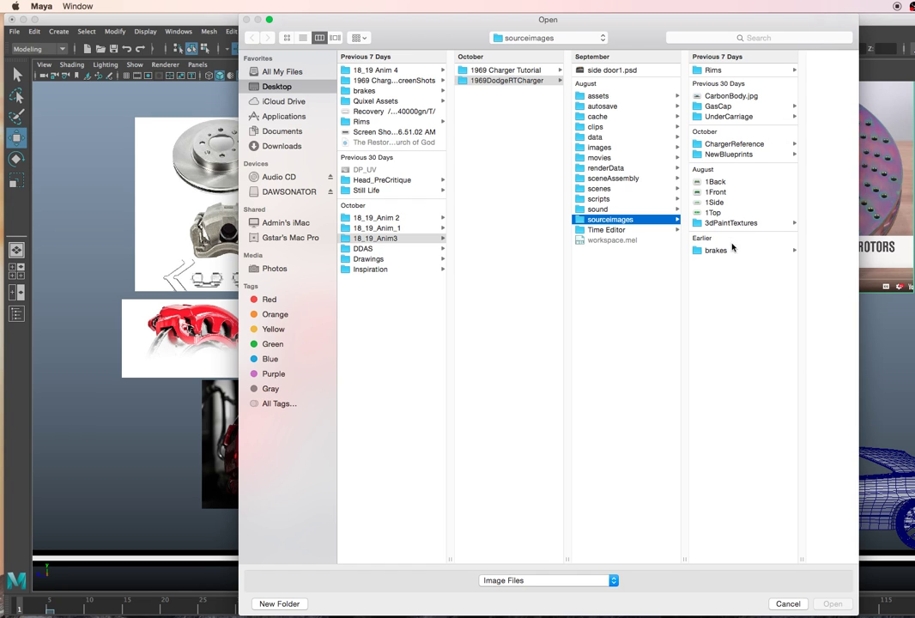
pyautogui.click(726, 250)
pyautogui.click(807, 132)
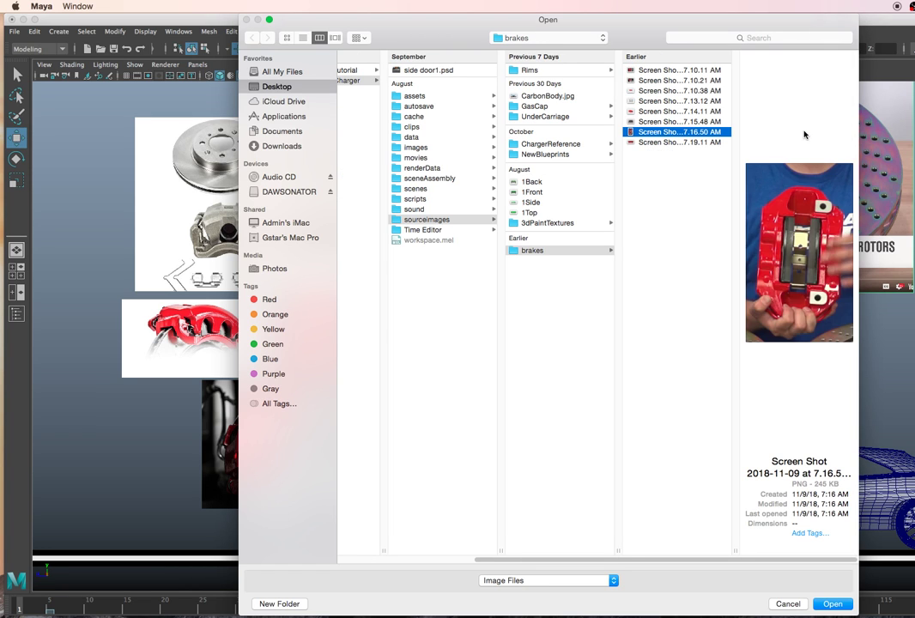
pyautogui.press('Down')
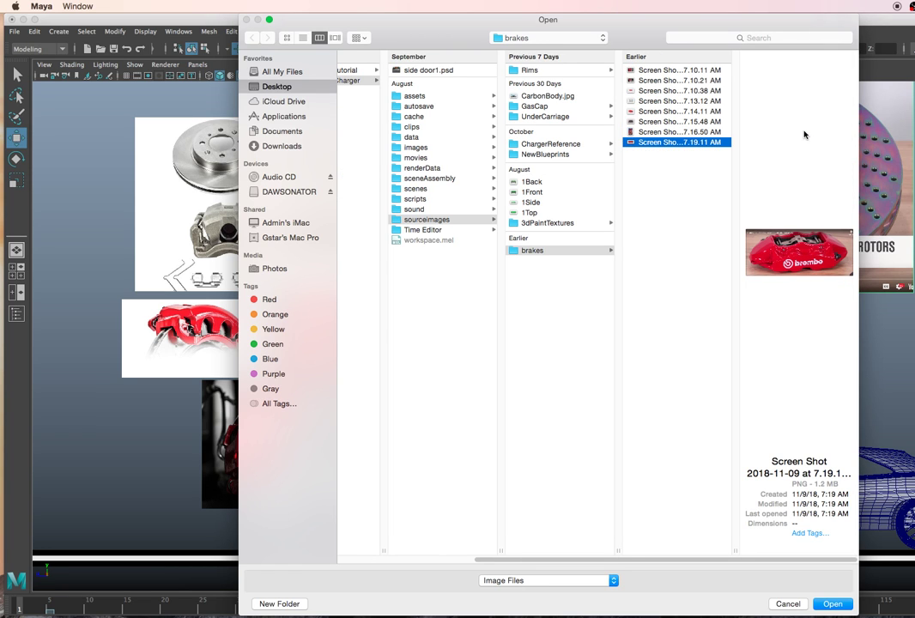
pyautogui.press('Up')
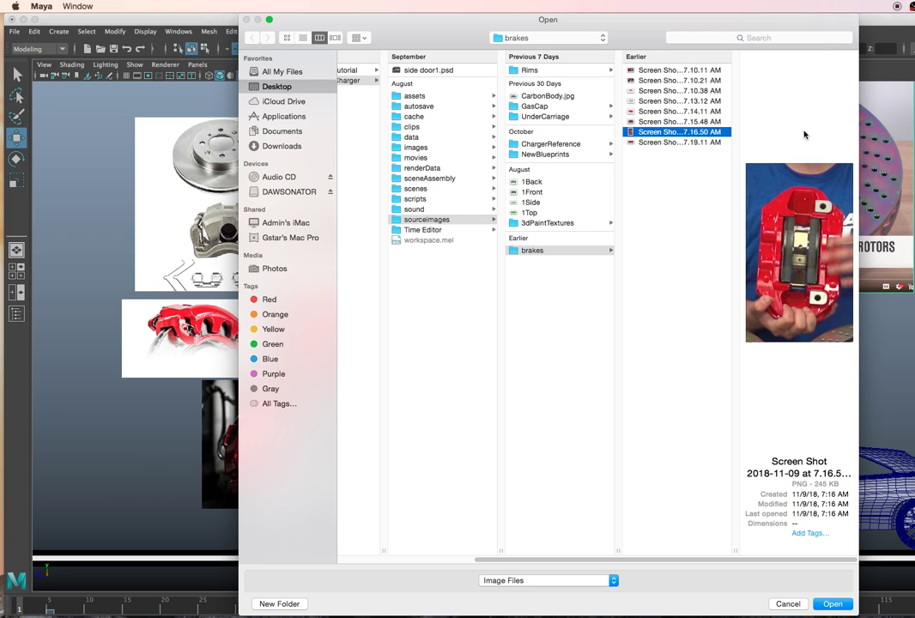
pyautogui.press('Return')
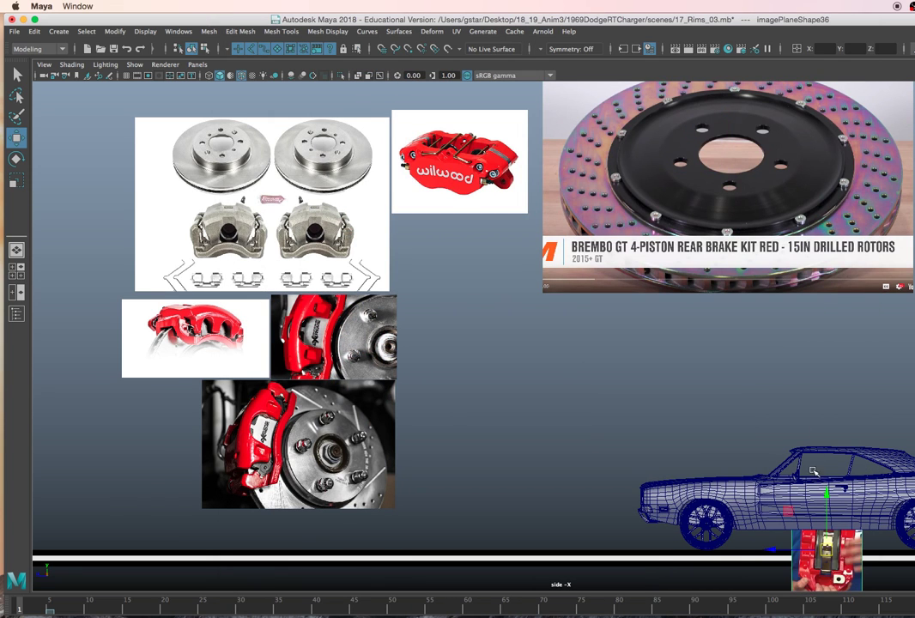
pyautogui.moveTo(827, 549); pyautogui.dragTo(439, 250)
pyautogui.moveTo(438, 290); pyautogui.dragTo(428, 274)
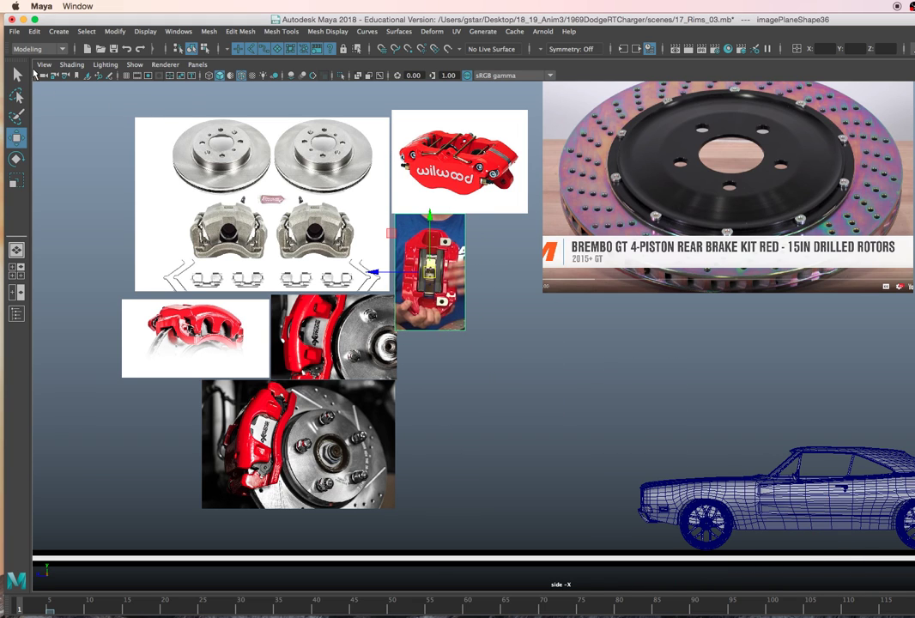
# Import Screen Shot 2018-11-09 at 7.19.11 AM from the brakes folder as an image plane and place it below the drilled rotor image, above the car
pyautogui.click(43, 65)
pyautogui.moveTo(138, 319)
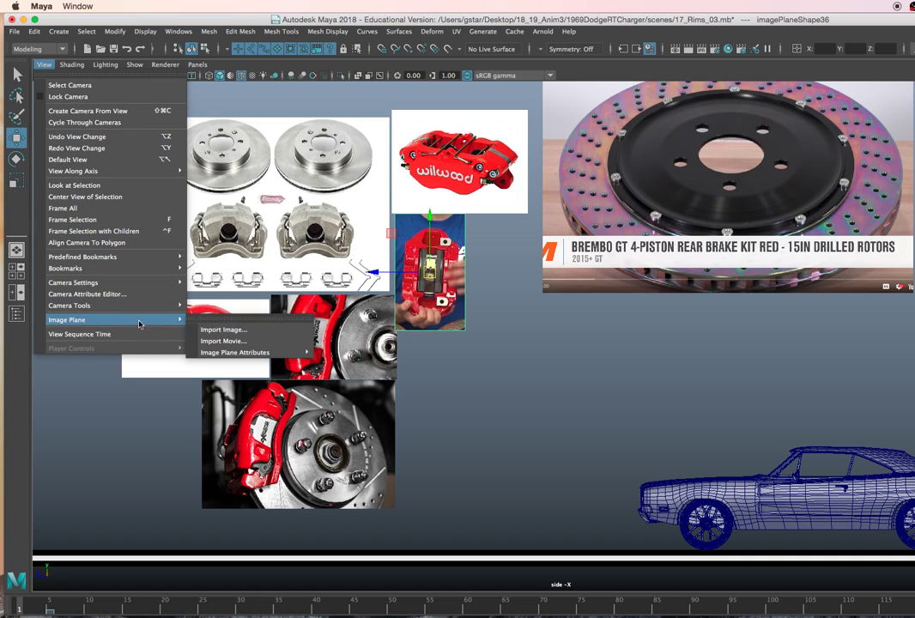
pyautogui.click(227, 329)
pyautogui.click(751, 252)
pyautogui.click(846, 141)
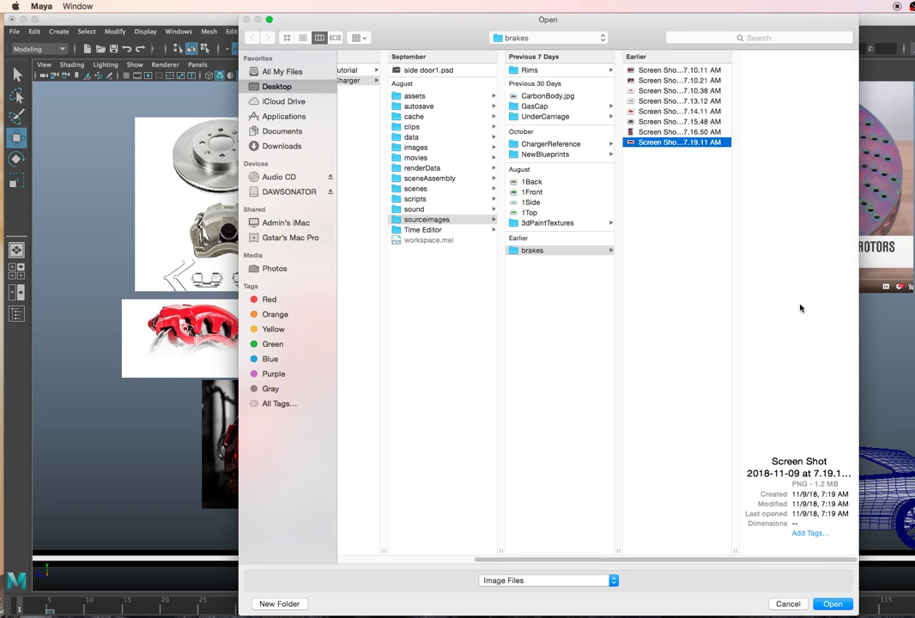
pyautogui.click(831, 604)
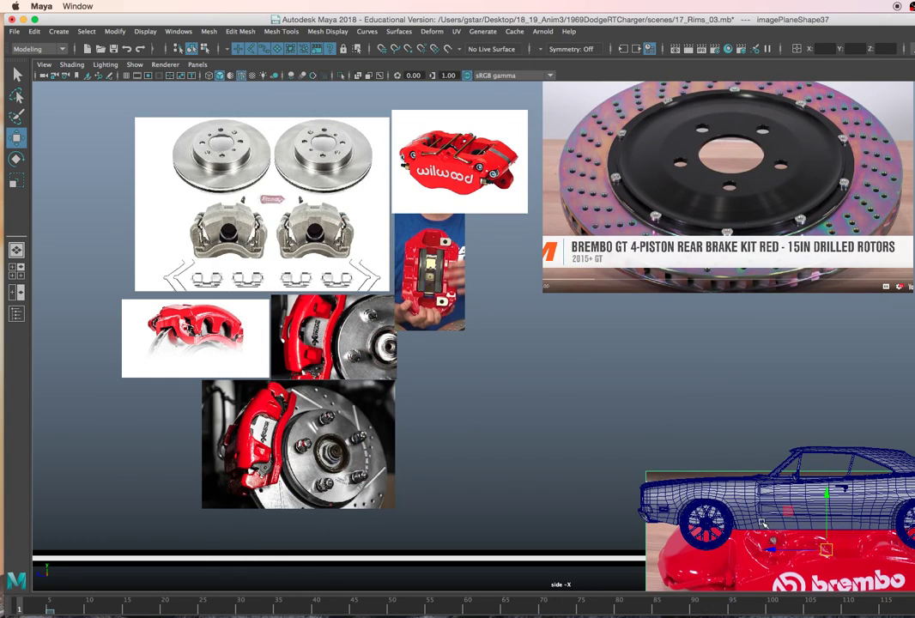
pyautogui.moveTo(817, 559); pyautogui.dragTo(646, 377)
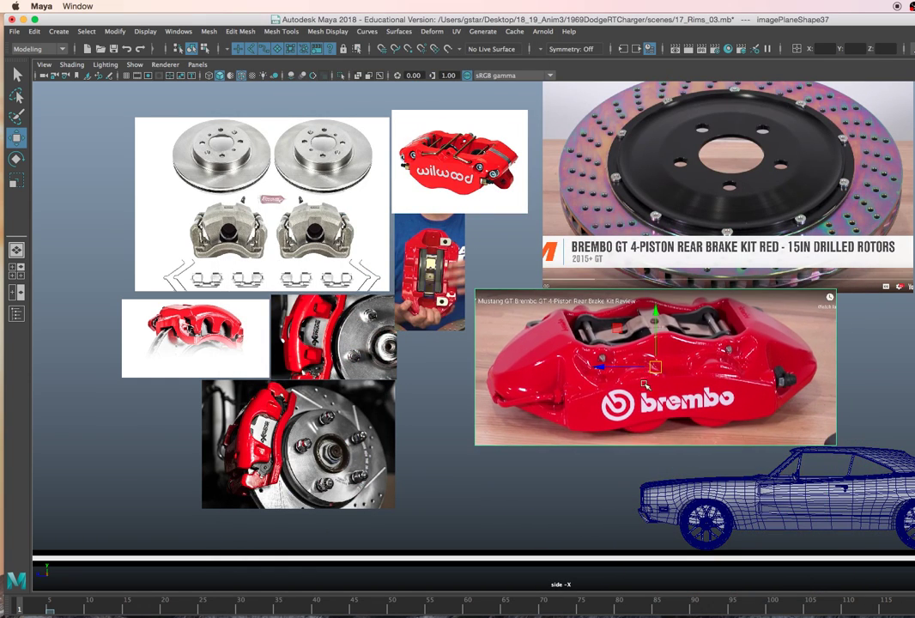
# Examine the Brembo caliper image and the mounted red caliper and slotted disc reference up close
pyautogui.scroll(3, 662, 399)
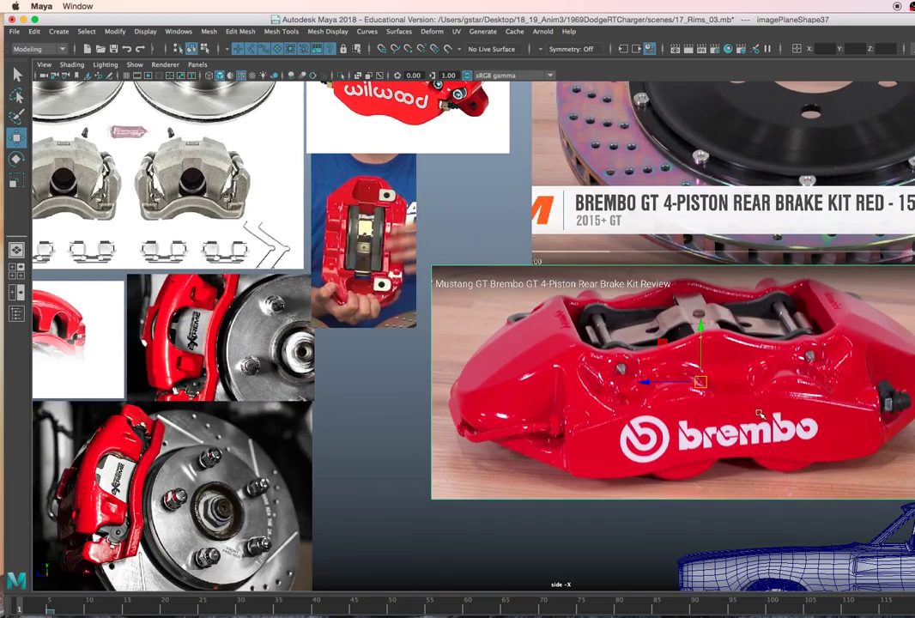
pyautogui.scroll(1, 740, 412)
pyautogui.keyDown('alt'); pyautogui.moveTo(739, 412); pyautogui.dragTo(834, 359, button='middle'); pyautogui.keyUp('alt')
pyautogui.keyDown('alt'); pyautogui.moveTo(663, 459); pyautogui.dragTo(849, 377, button='middle'); pyautogui.keyUp('alt')
pyautogui.scroll(1, 624, 416)
pyautogui.scroll(2, 624, 416)
pyautogui.keyDown('alt'); pyautogui.moveTo(540, 401); pyautogui.dragTo(588, 379, button='middle'); pyautogui.keyUp('alt')
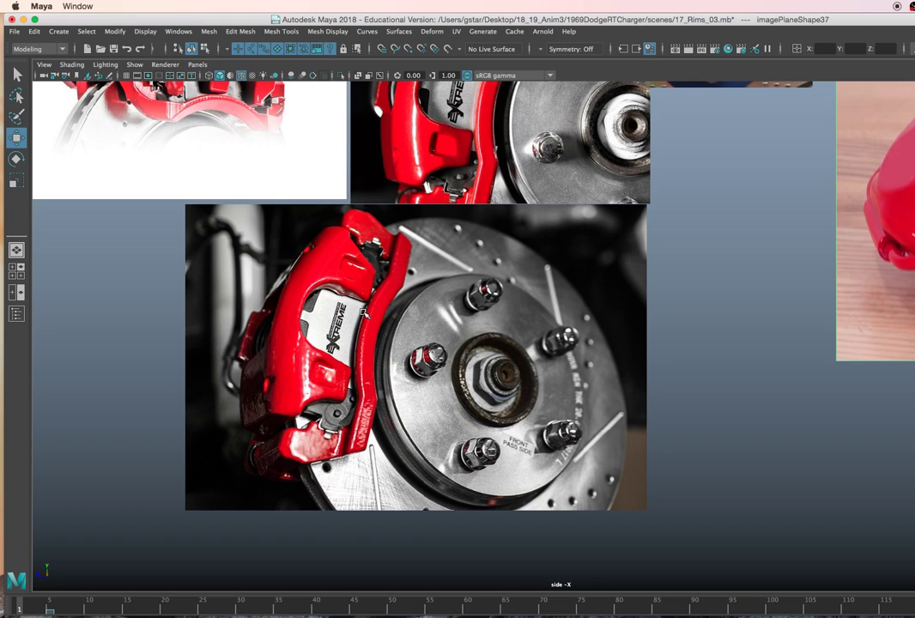
# Delete the white-background red caliper image plane beside the close-up brake image
pyautogui.keyDown('alt'); pyautogui.moveTo(437, 161); pyautogui.dragTo(431, 300, button='middle'); pyautogui.keyUp('alt')
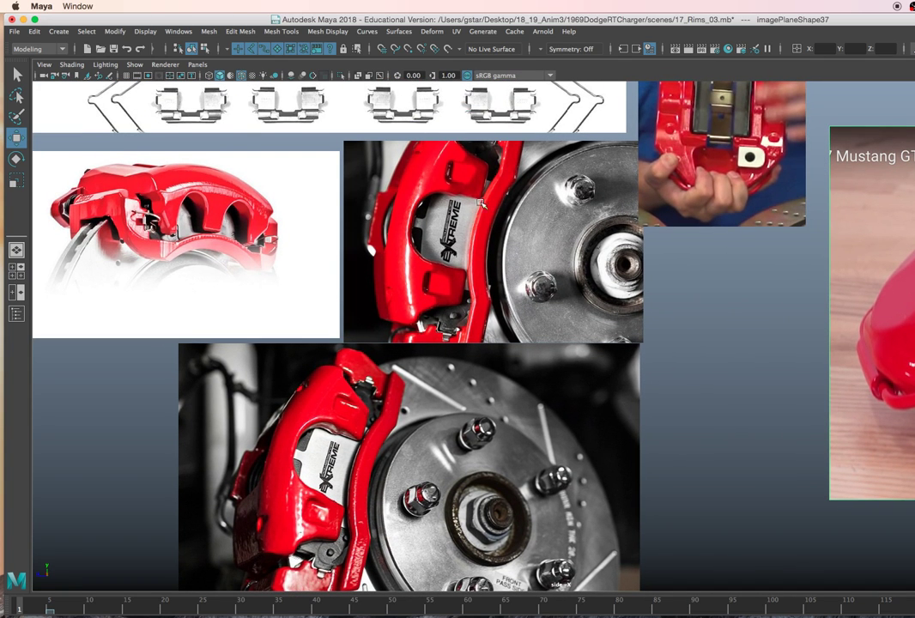
pyautogui.click(135, 195)
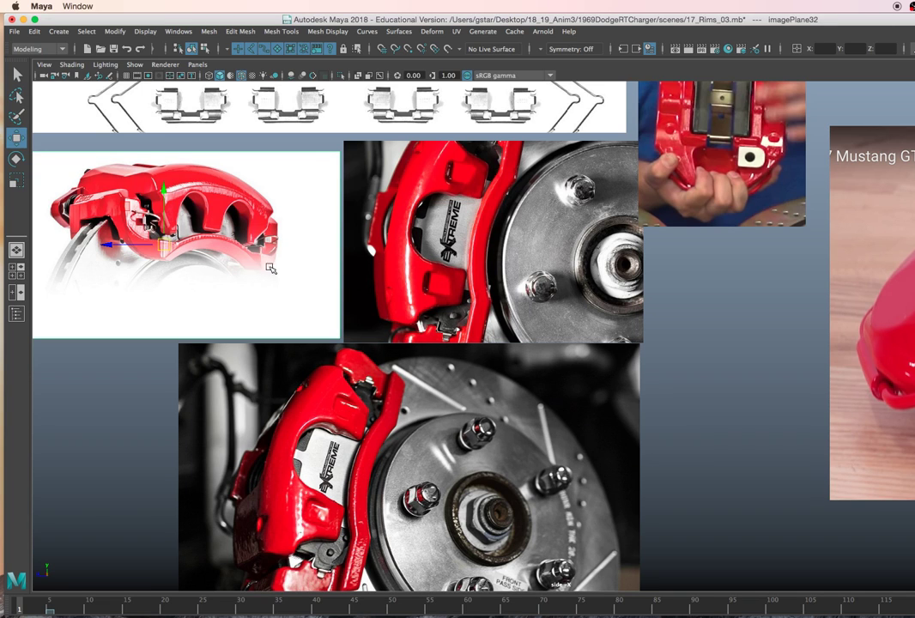
pyautogui.press('Delete')
# Examine the hand-held caliper, Brembo caliper, two-disc set, Wilwood caliper and drilled rotor references, selecting the Brembo caliper and rotor image planes
pyautogui.keyDown('alt'); pyautogui.moveTo(415, 213); pyautogui.dragTo(214, 290, button='middle'); pyautogui.keyUp('alt')
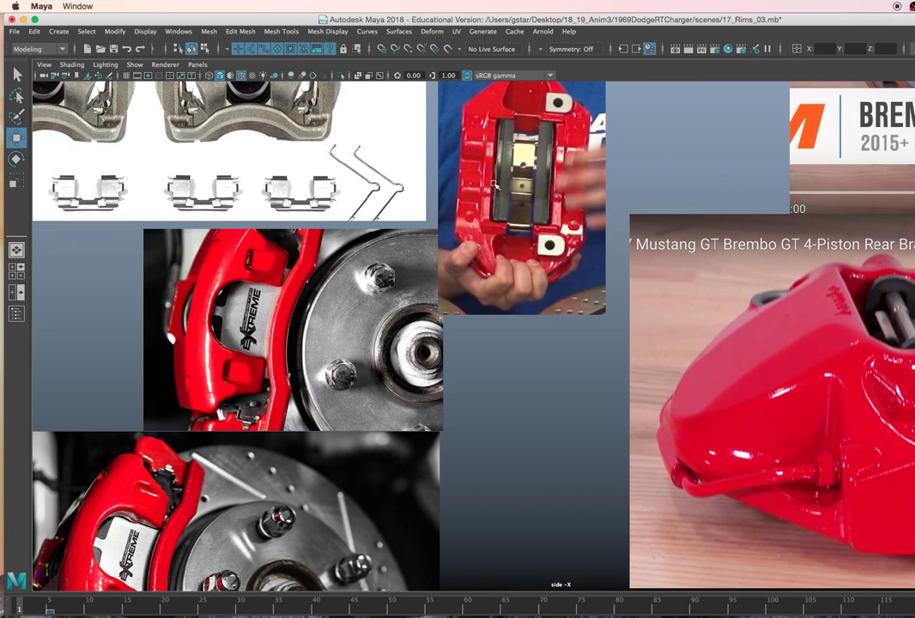
pyautogui.click(812, 325)
pyautogui.keyDown('alt'); pyautogui.moveTo(774, 360); pyautogui.dragTo(663, 361, button='middle'); pyautogui.keyUp('alt')
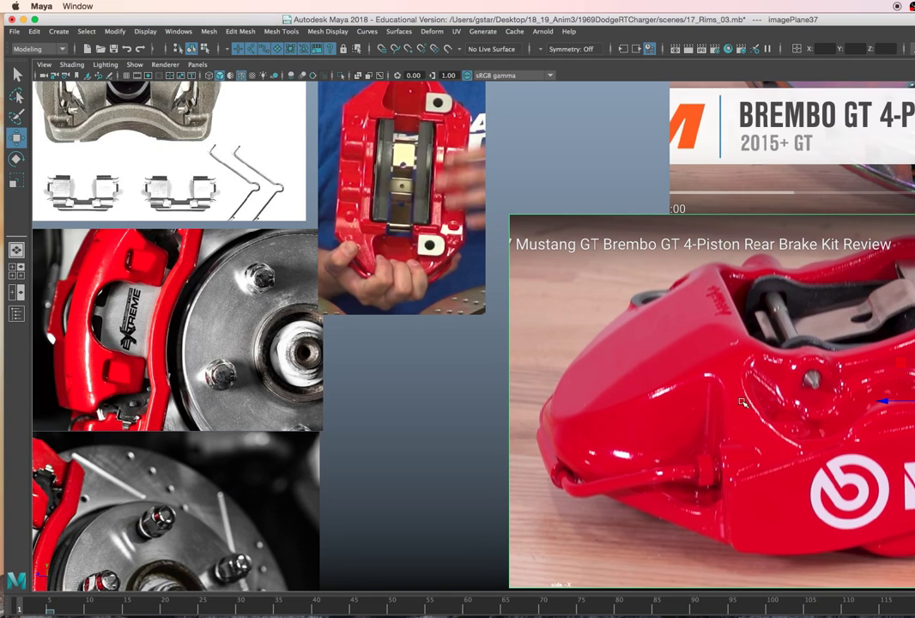
pyautogui.keyDown('alt'); pyautogui.moveTo(565, 306); pyautogui.dragTo(825, 439, button='middle'); pyautogui.keyUp('alt')
pyautogui.keyDown('alt'); pyautogui.moveTo(340, 283); pyautogui.dragTo(337, 419, button='middle'); pyautogui.keyUp('alt')
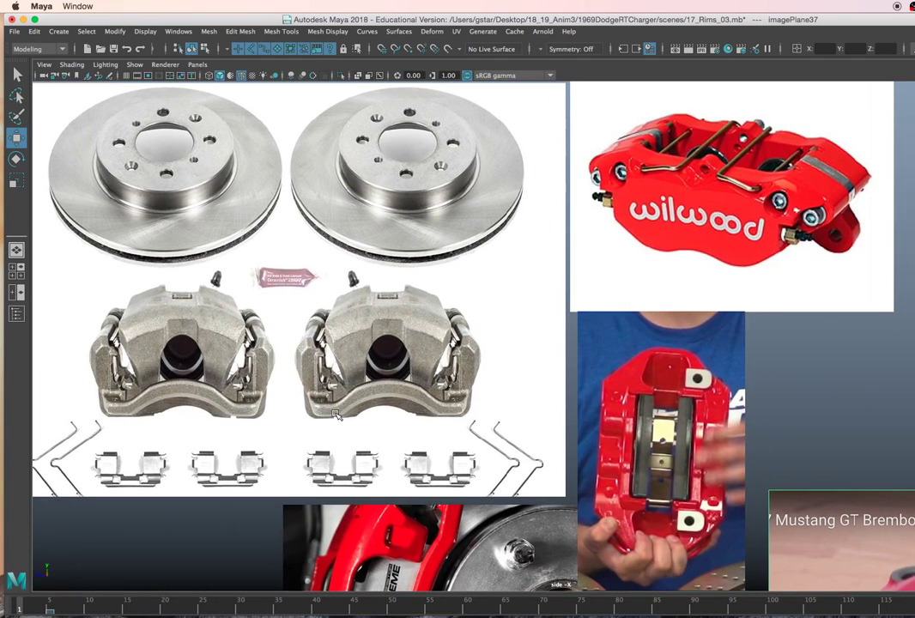
pyautogui.scroll(-3, 337, 416)
pyautogui.scroll(1, 360, 314)
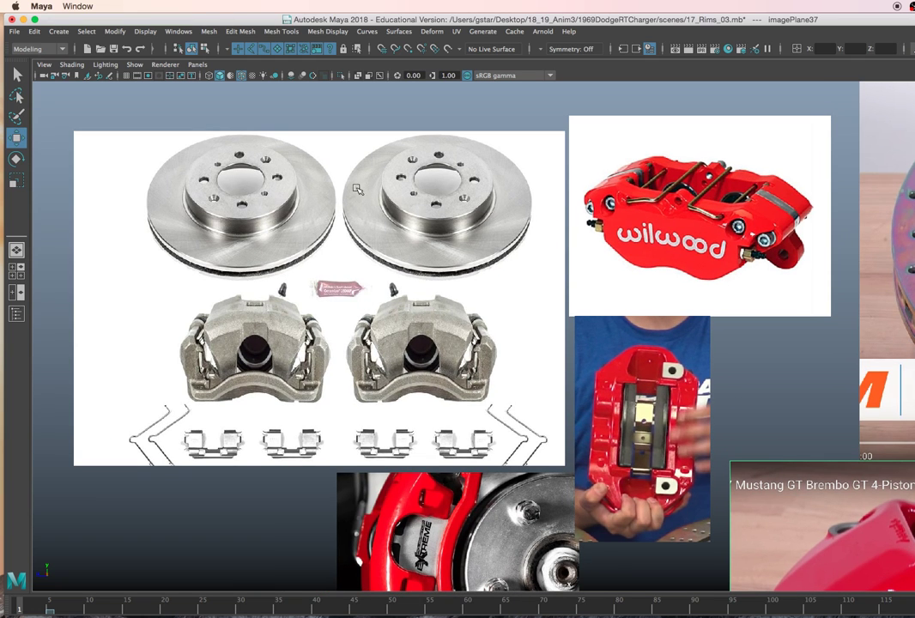
pyautogui.keyDown('alt'); pyautogui.moveTo(621, 291); pyautogui.dragTo(302, 268, button='middle'); pyautogui.keyUp('alt')
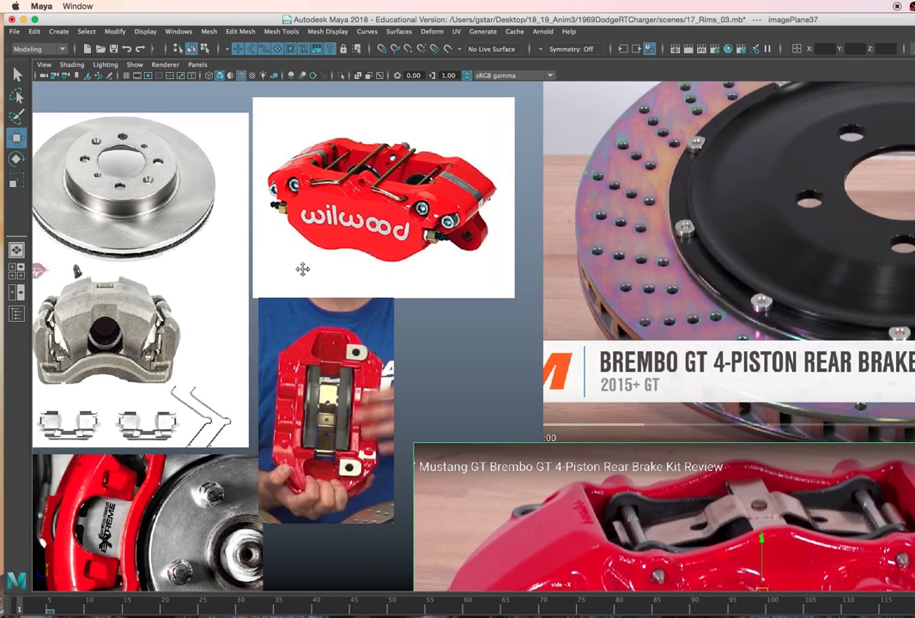
pyautogui.keyDown('alt'); pyautogui.moveTo(823, 271); pyautogui.dragTo(661, 287, button='middle'); pyautogui.keyUp('alt')
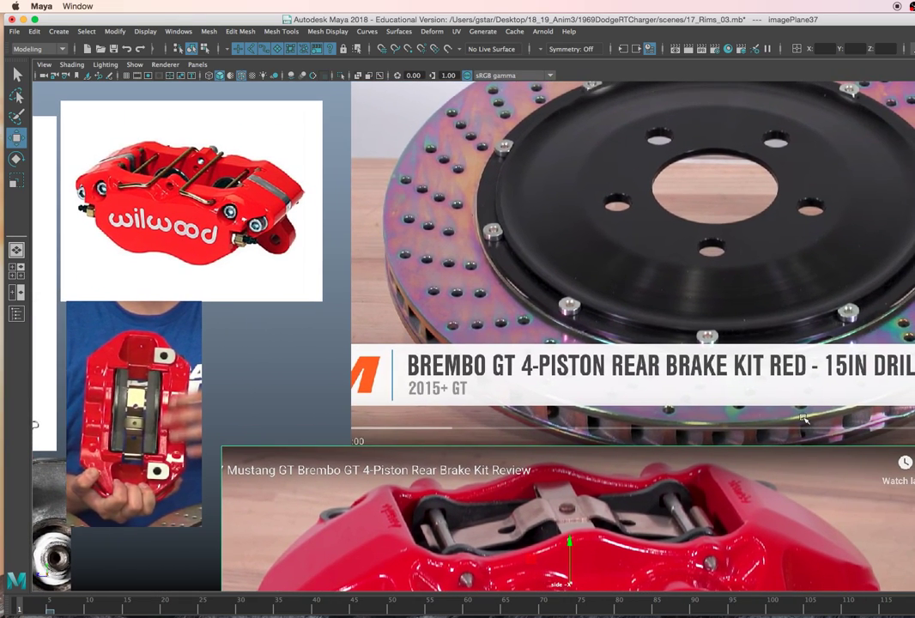
pyautogui.keyDown('alt'); pyautogui.moveTo(796, 418); pyautogui.dragTo(803, 356, button='middle'); pyautogui.keyUp('alt')
pyautogui.click(685, 326)
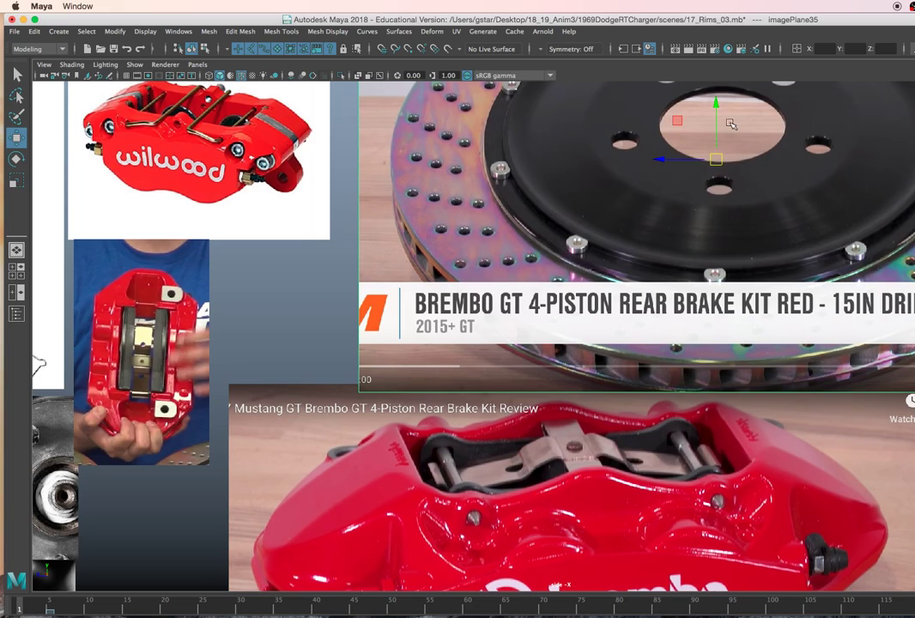
# Delete the two image planes showing the mounted red caliper with its brake disc
pyautogui.moveTo(719, 126); pyautogui.dragTo(716, 115)
pyautogui.keyDown('alt'); pyautogui.moveTo(634, 161); pyautogui.dragTo(790, 185, button='middle'); pyautogui.keyUp('alt')
pyautogui.keyDown('alt'); pyautogui.moveTo(789, 185); pyautogui.dragTo(544, 379, button='right'); pyautogui.keyUp('alt')
pyautogui.keyDown('alt'); pyautogui.moveTo(544, 379); pyautogui.dragTo(587, 307, button='middle'); pyautogui.keyUp('alt')
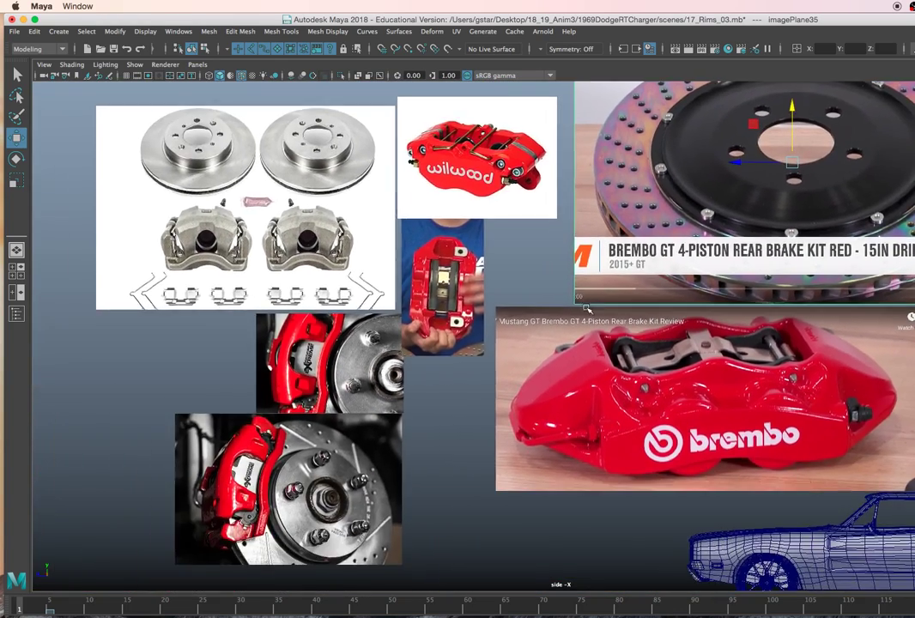
pyautogui.moveTo(170, 368); pyautogui.dragTo(324, 474)
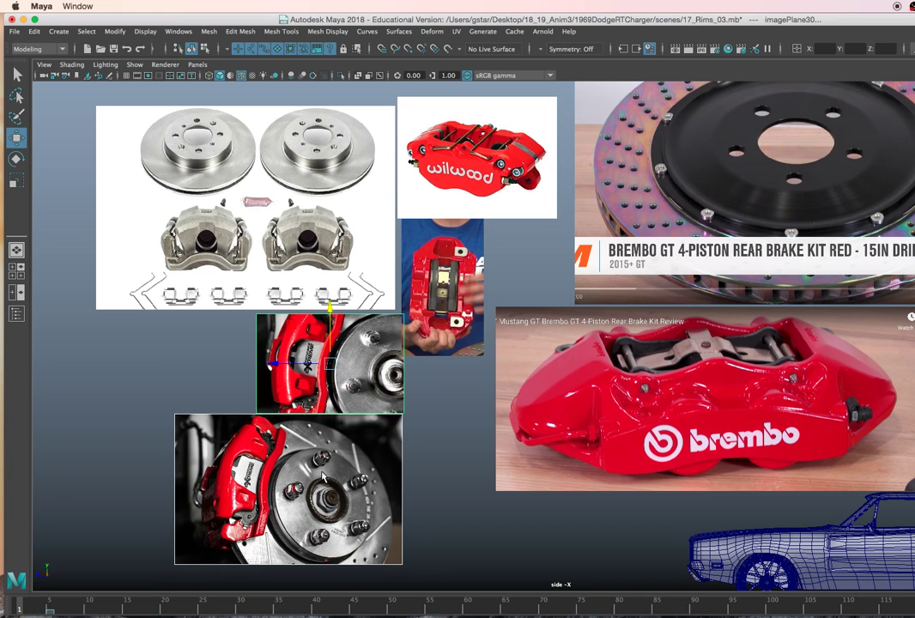
pyautogui.press('Delete')
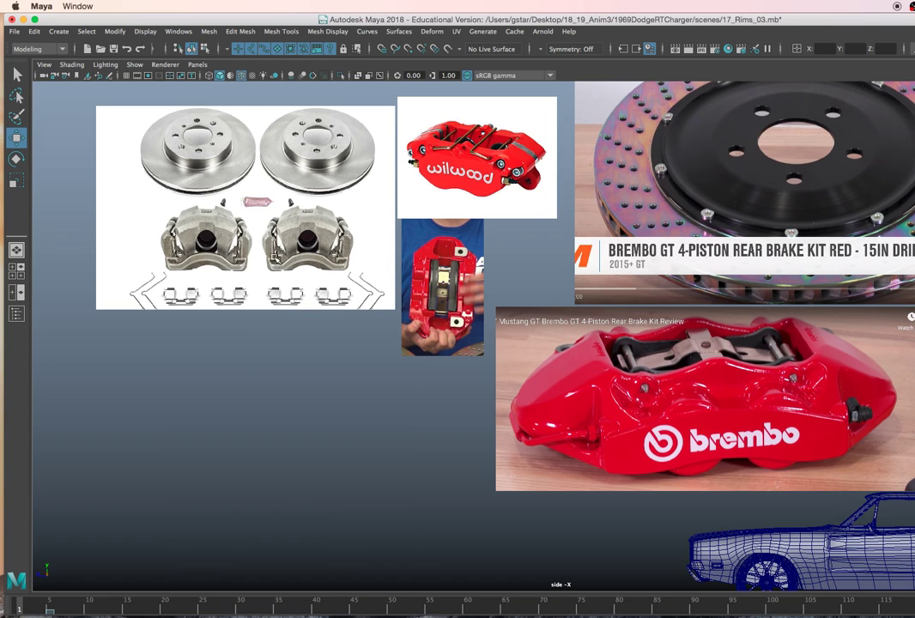
# Delete the Wilwood caliper image plane above the hand-held caliper reference
pyautogui.keyDown('alt'); pyautogui.moveTo(672, 281); pyautogui.dragTo(613, 305, button='middle'); pyautogui.keyUp('alt')
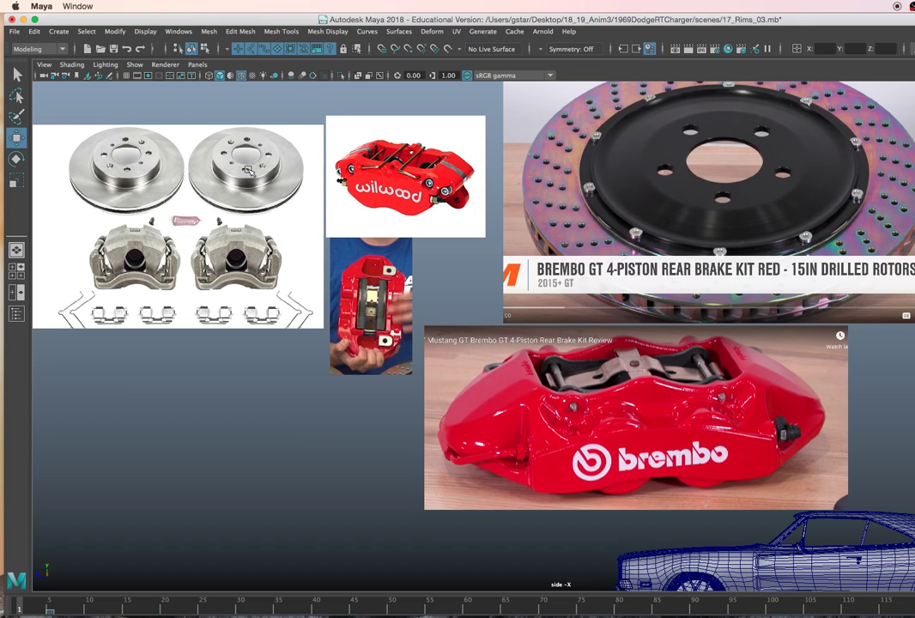
pyautogui.click(416, 151)
pyautogui.press('Delete')
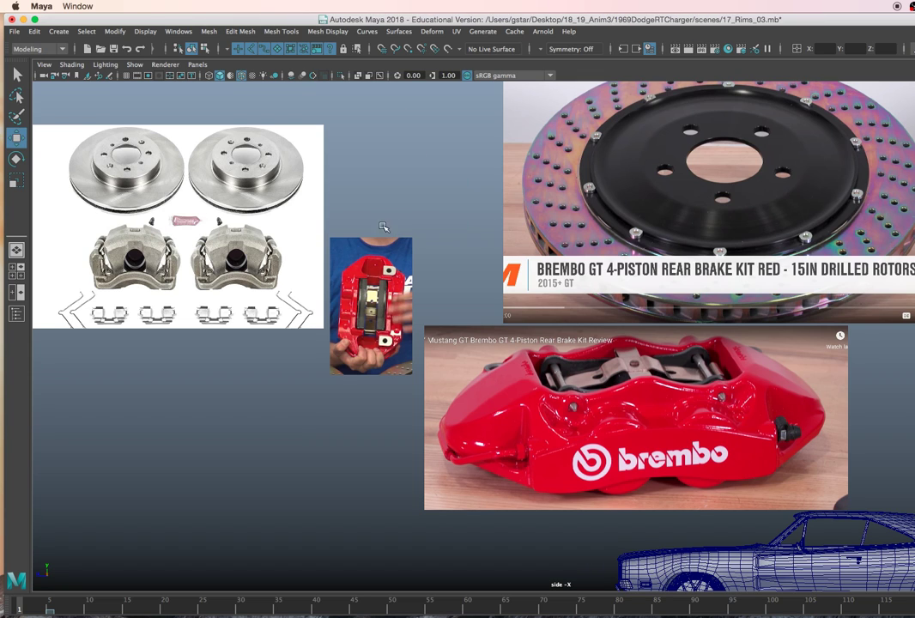
# Enlarge the hand-held caliper image plane to about twice its size, rotate it slightly until the caliper stands upright, and place it beside the drilled rotor image
pyautogui.click(376, 272)
pyautogui.press('r')
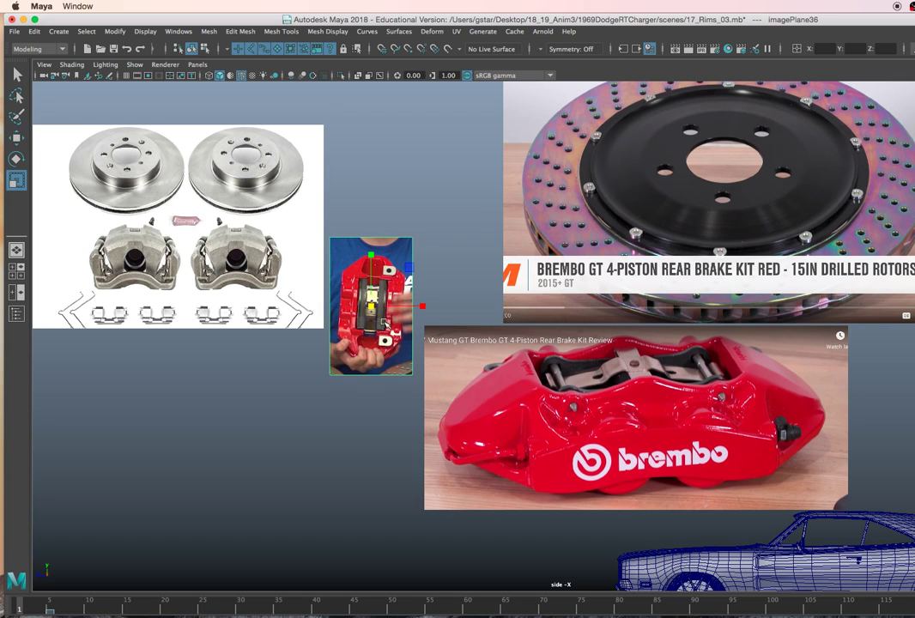
pyautogui.moveTo(416, 322); pyautogui.dragTo(454, 313, button='middle')
pyautogui.press('e')
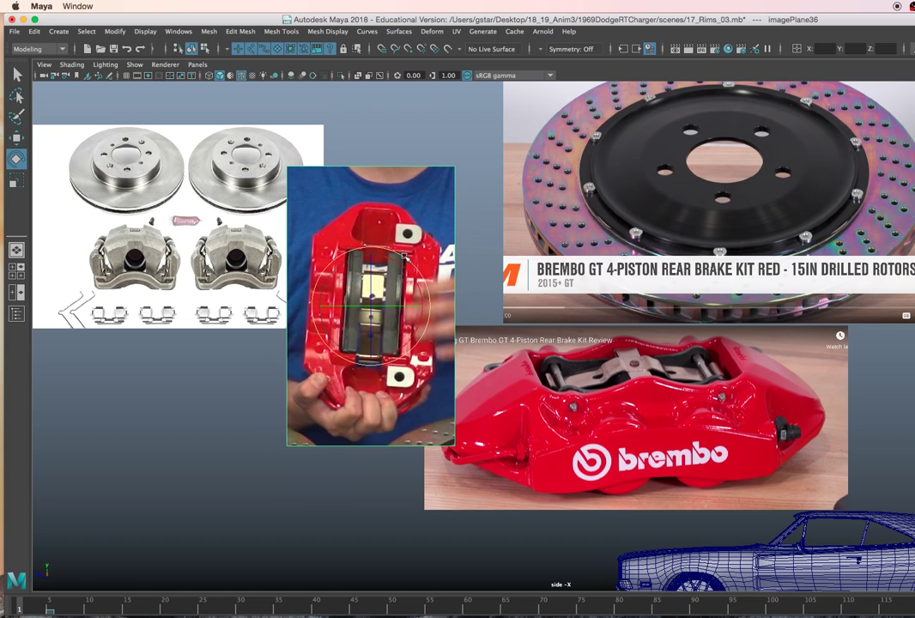
pyautogui.moveTo(398, 254); pyautogui.dragTo(395, 252)
pyautogui.press('w')
pyautogui.moveTo(370, 303); pyautogui.dragTo(404, 172)
pyautogui.scroll(-5, 360, 255)
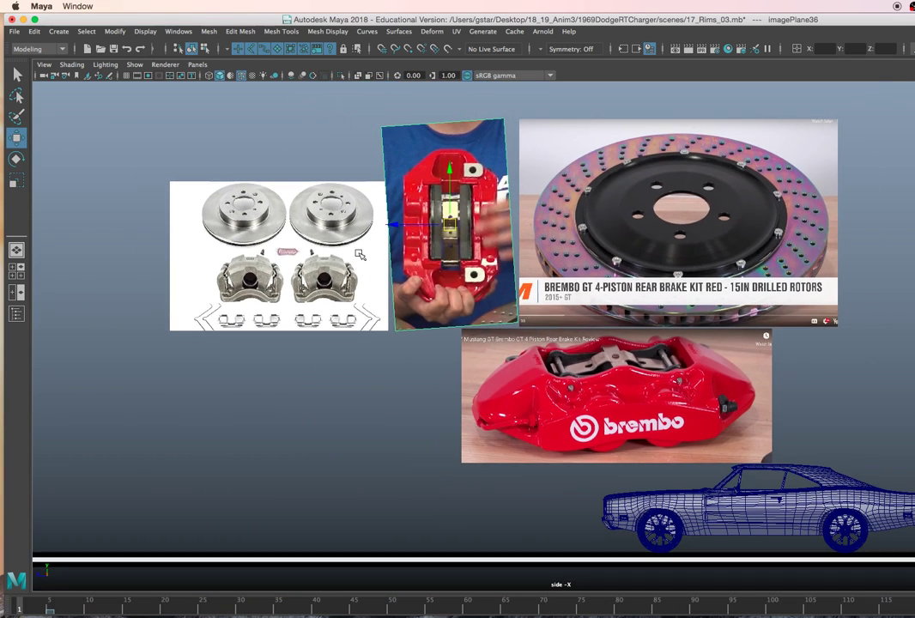
# Nudge the two-disc set image plane away from the hand-held caliper image, and hide the drilled rotor image plane
pyautogui.click(360, 255)
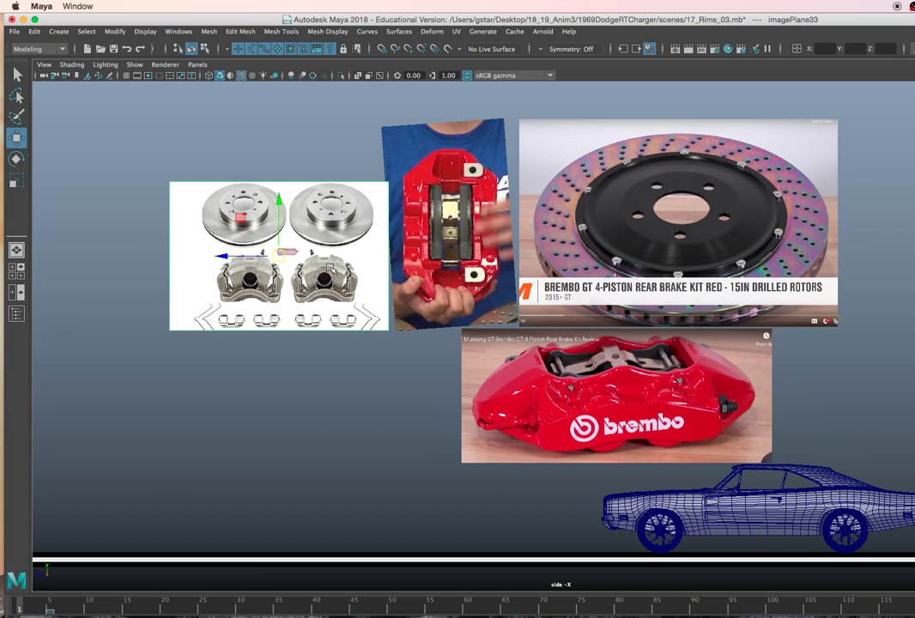
pyautogui.moveTo(252, 258); pyautogui.dragTo(245, 258)
pyautogui.click(662, 228)
pyautogui.moveTo(677, 223); pyautogui.dragTo(844, 167)
pyautogui.hotkey('ctrl', 'h')
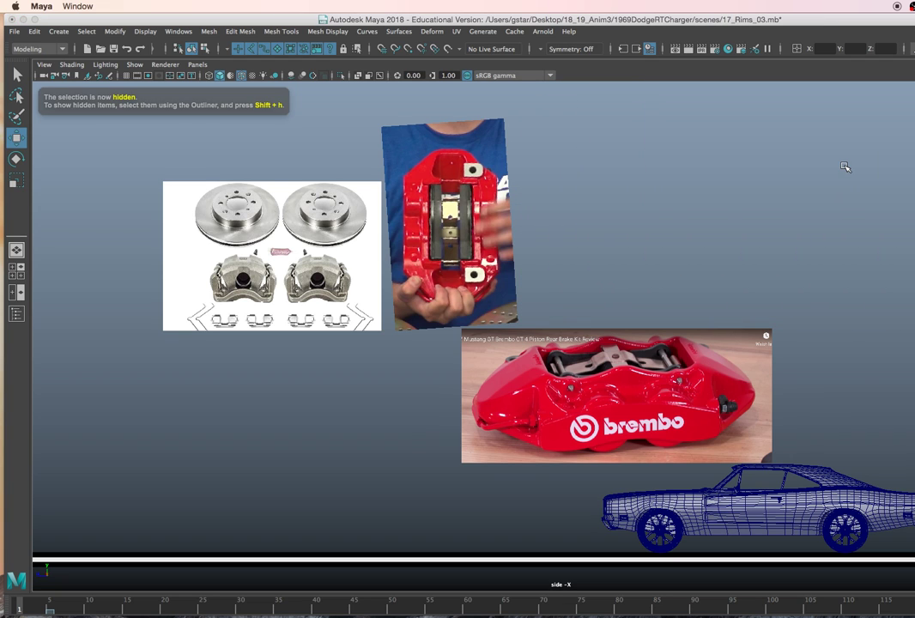
# Examine the Brembo caliper reference up close
pyautogui.scroll(2, 717, 304)
pyautogui.keyDown('alt'); pyautogui.moveTo(713, 319); pyautogui.dragTo(713, 306, button='middle'); pyautogui.keyUp('alt')
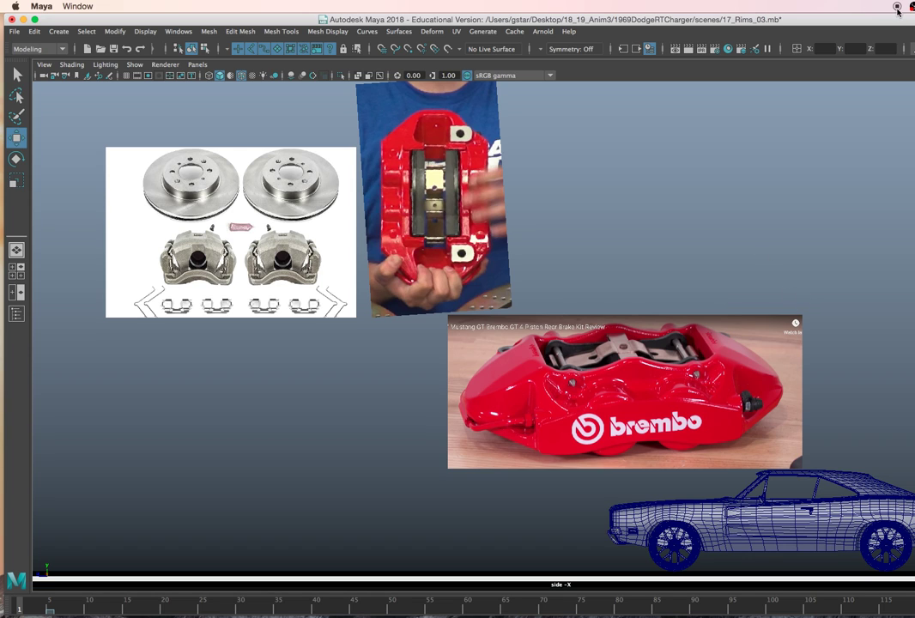
pyautogui.scroll(5, 719, 355)
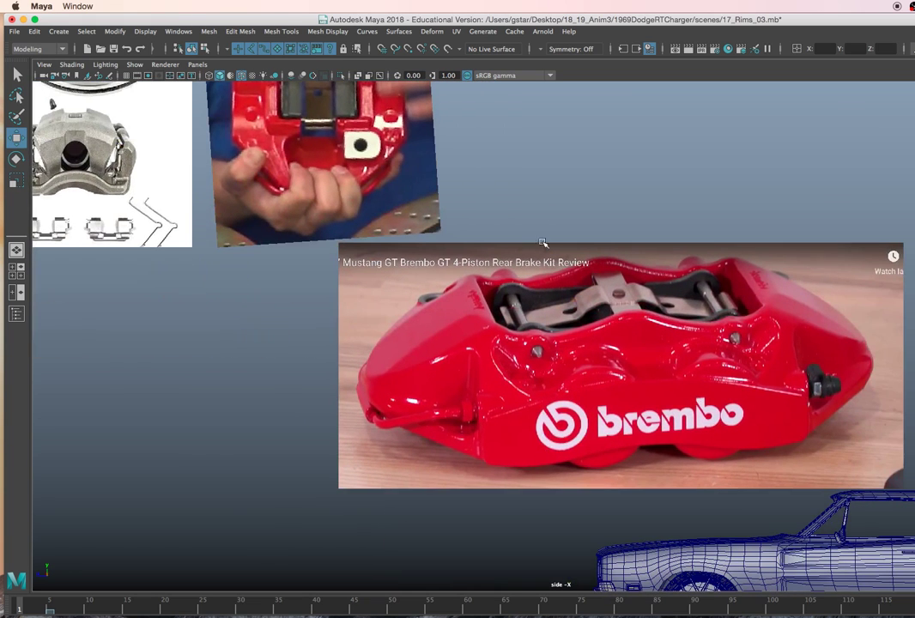
pyautogui.click(562, 324)
pyautogui.scroll(3, 566, 334)
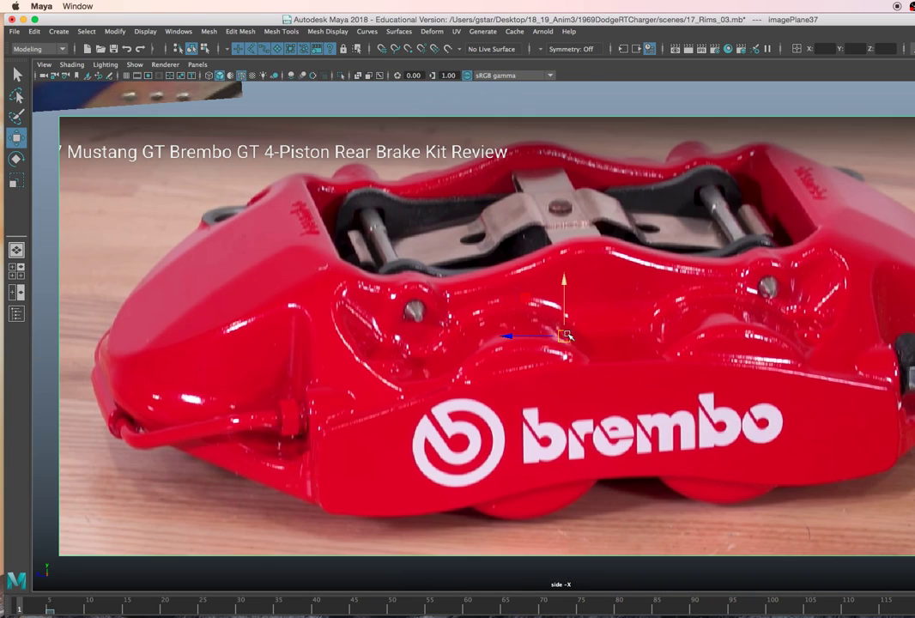
pyautogui.press('Escape')
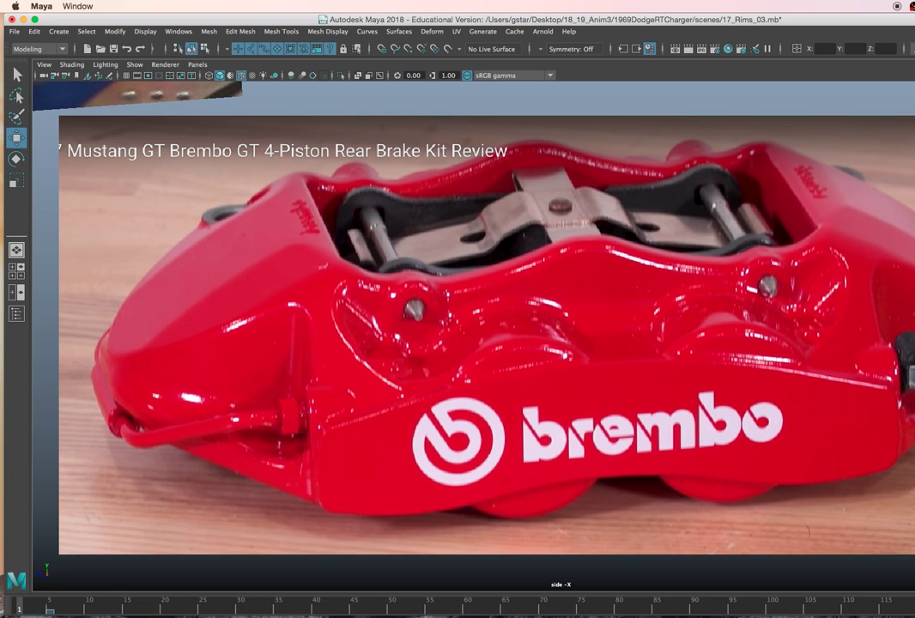
pyautogui.keyDown('alt'); pyautogui.moveTo(498, 160); pyautogui.dragTo(658, 394, button='middle'); pyautogui.keyUp('alt')
pyautogui.keyDown('alt'); pyautogui.moveTo(594, 312); pyautogui.dragTo(806, 433, button='middle'); pyautogui.keyUp('alt')
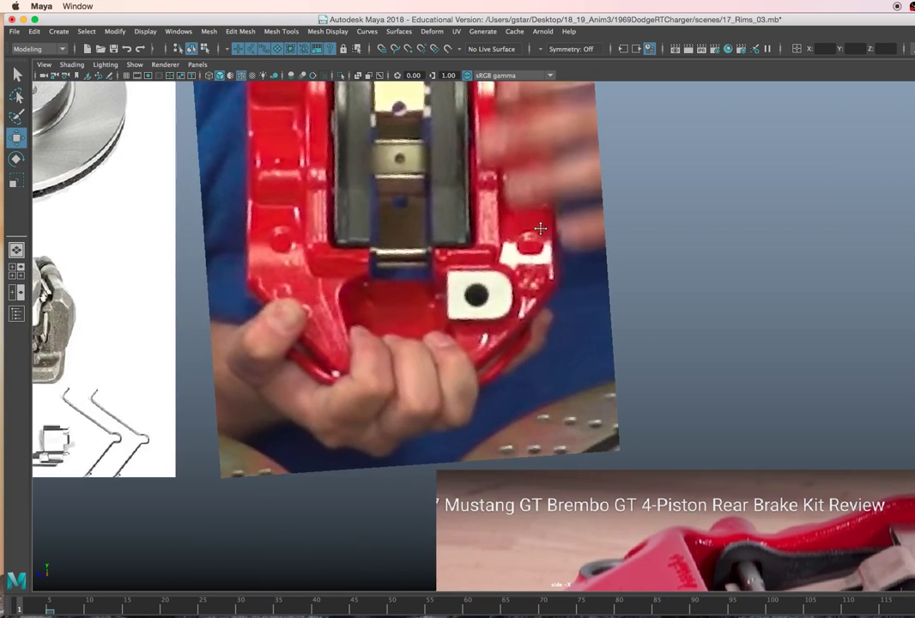
# Move the hand-held caliper image plane up and away from the two-disc set image, and frame it in the side view
pyautogui.keyDown('alt'); pyautogui.moveTo(543, 188); pyautogui.dragTo(565, 366, button='middle'); pyautogui.keyUp('alt')
pyautogui.click(530, 337)
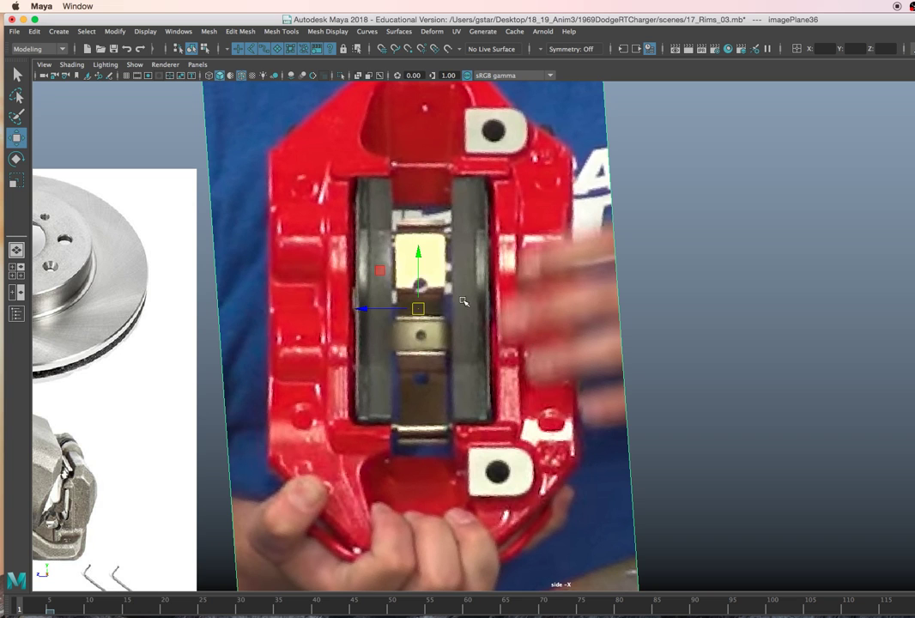
pyautogui.moveTo(419, 307); pyautogui.dragTo(582, 206)
pyautogui.press('f')
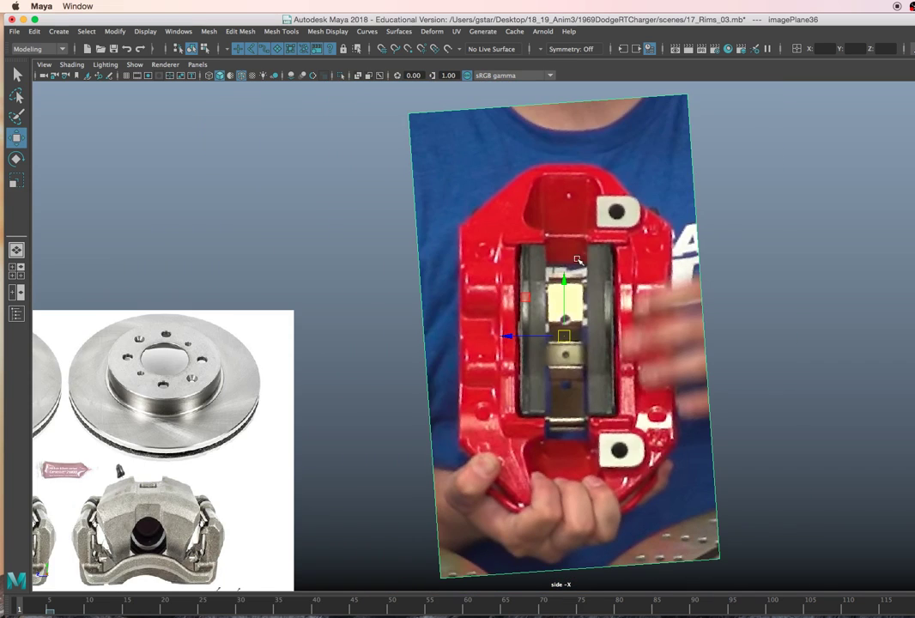
# Examine the hand-held caliper and the two-disc set references up close
pyautogui.scroll(4, 574, 300)
pyautogui.scroll(-3, 574, 299)
pyautogui.scroll(2, 575, 296)
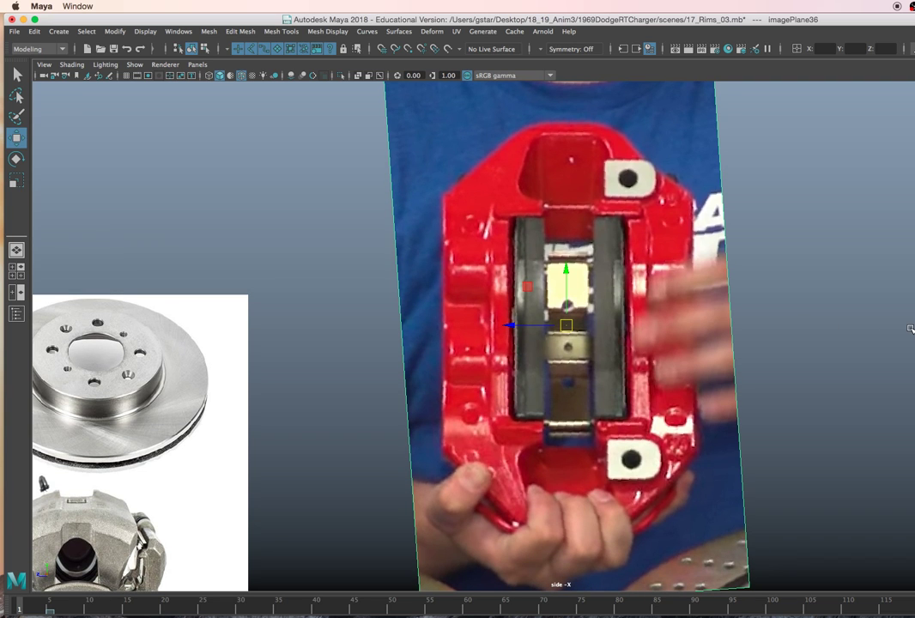
pyautogui.keyDown('alt'); pyautogui.moveTo(481, 341); pyautogui.dragTo(714, 268, button='middle'); pyautogui.keyUp('alt')
pyautogui.scroll(3, 712, 274)
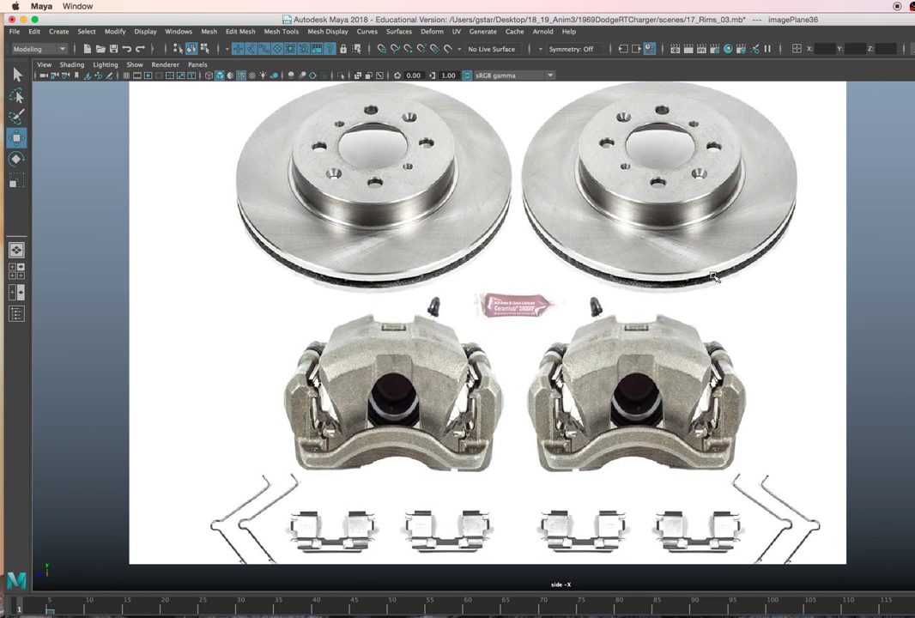
pyautogui.scroll(-4, 725, 292)
pyautogui.keyDown('alt'); pyautogui.moveTo(797, 400); pyautogui.dragTo(468, 244, button='middle'); pyautogui.keyUp('alt')
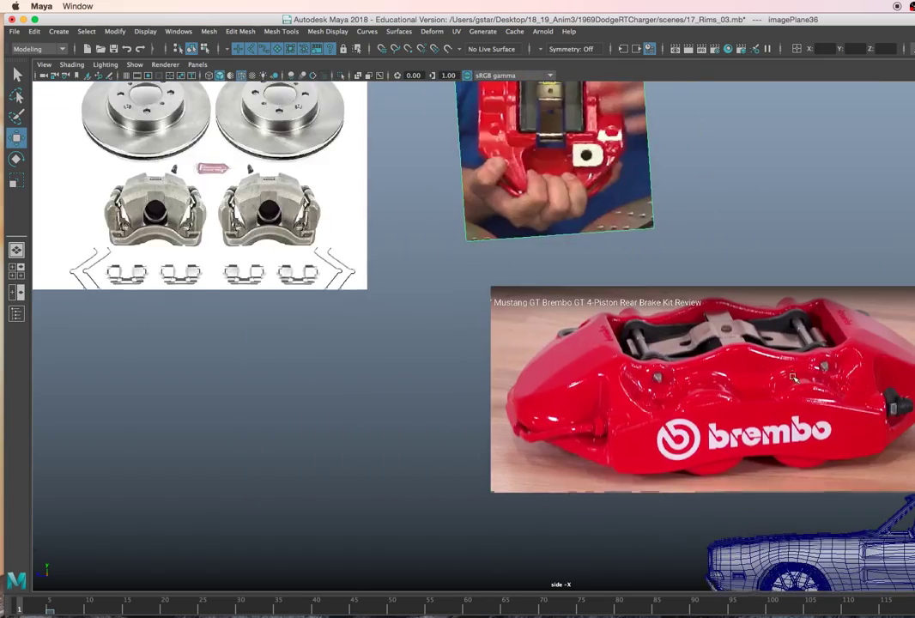
# Frame the car's front wheel in the side view and display it in wireframe
pyautogui.keyDown('alt'); pyautogui.moveTo(910, 546); pyautogui.dragTo(572, 355, button='middle'); pyautogui.keyUp('alt')
pyautogui.scroll(3, 570, 357)
pyautogui.keyDown('alt'); pyautogui.moveTo(367, 300); pyautogui.dragTo(265, 239, button='middle'); pyautogui.keyUp('alt')
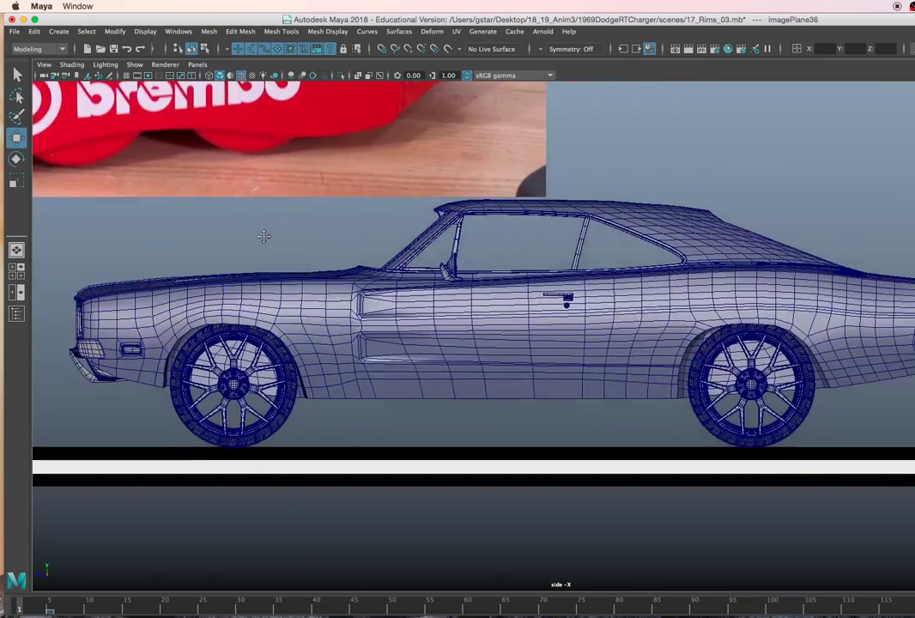
pyautogui.scroll(3, 274, 318)
pyautogui.keyDown('alt'); pyautogui.moveTo(273, 318); pyautogui.dragTo(414, 269, button='middle'); pyautogui.keyUp('alt')
pyautogui.scroll(2, 414, 269)
pyautogui.keyDown('alt'); pyautogui.moveTo(287, 381); pyautogui.dragTo(452, 364, button='middle'); pyautogui.keyUp('alt')
pyautogui.scroll(4, 453, 365)
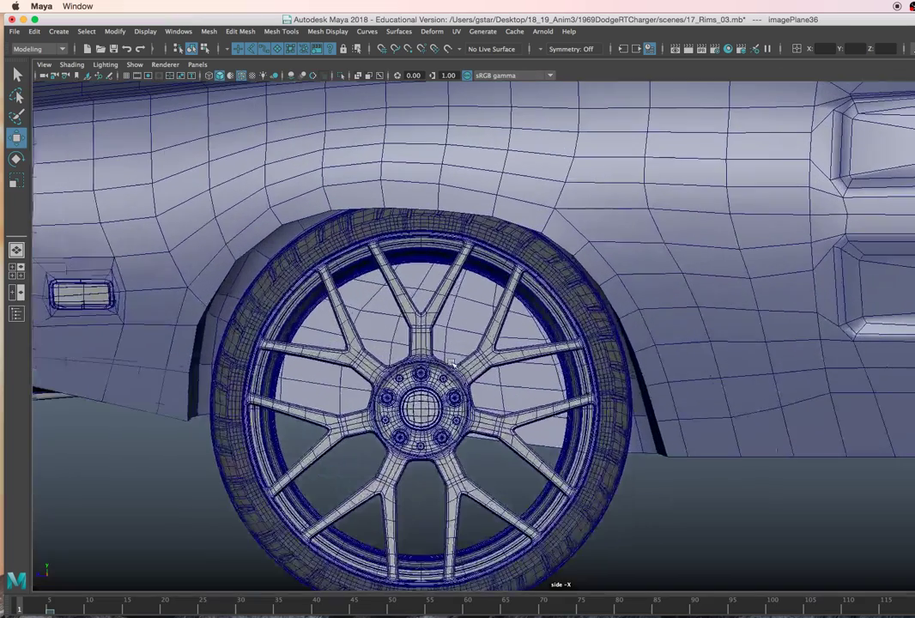
pyautogui.press('4')
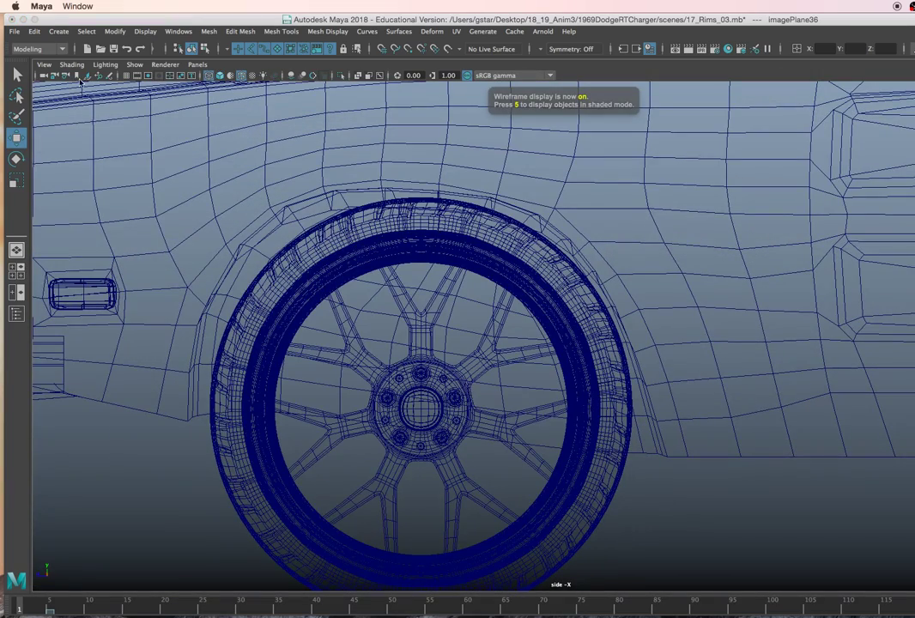
# Create a small polygon cylinder in the side view and snap it to the centre of the front wheel's hub
pyautogui.click(56, 31)
pyautogui.moveTo(128, 72)
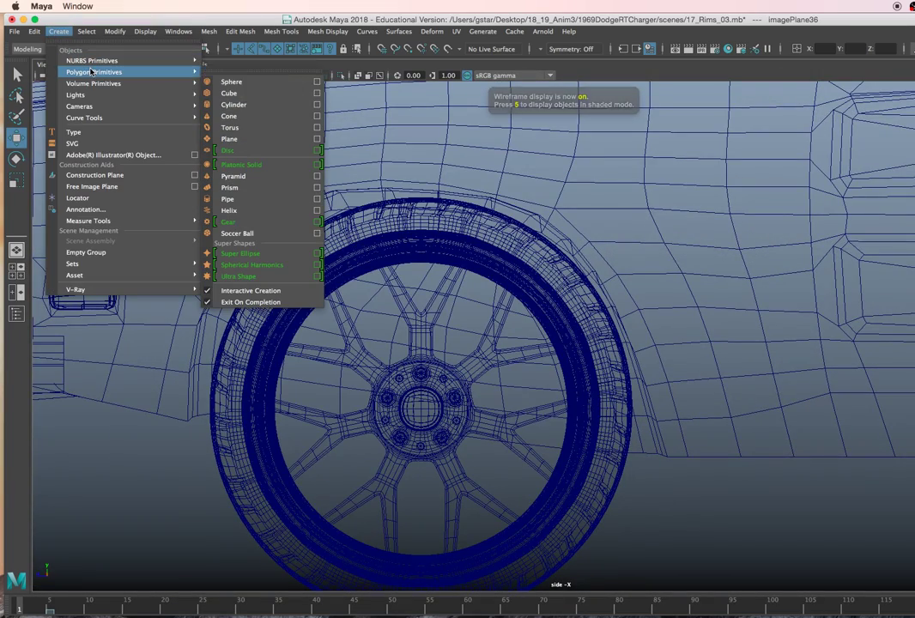
pyautogui.click(239, 105)
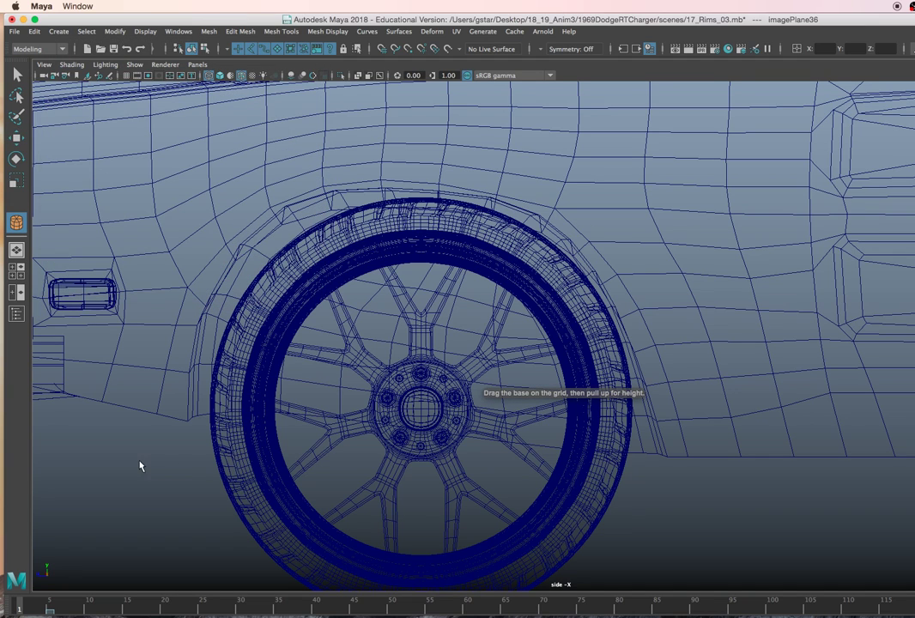
pyautogui.moveTo(149, 466); pyautogui.dragTo(168, 466)
pyautogui.press('w')
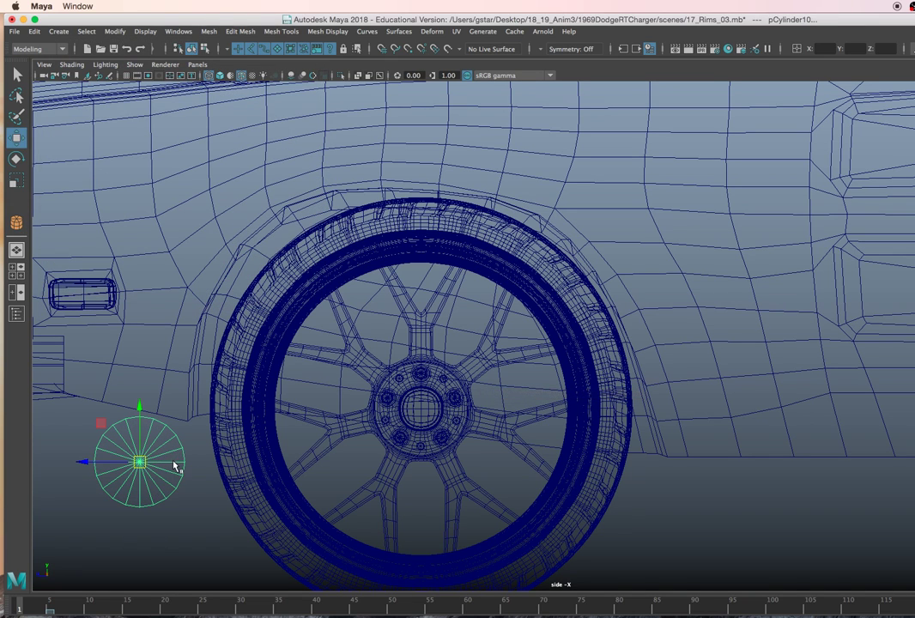
pyautogui.press('v')
pyautogui.moveTo(139, 462); pyautogui.dragTo(409, 409)
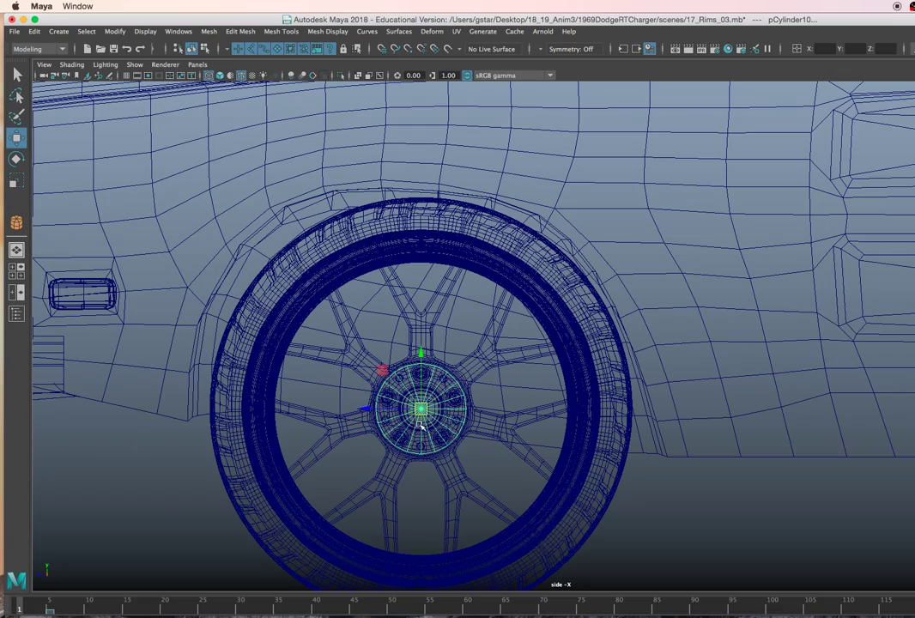
# In the front view, snap the cylinder along X to the car's centreline, between the front wheels
pyautogui.scroll(3, 420, 427)
pyautogui.press('space')
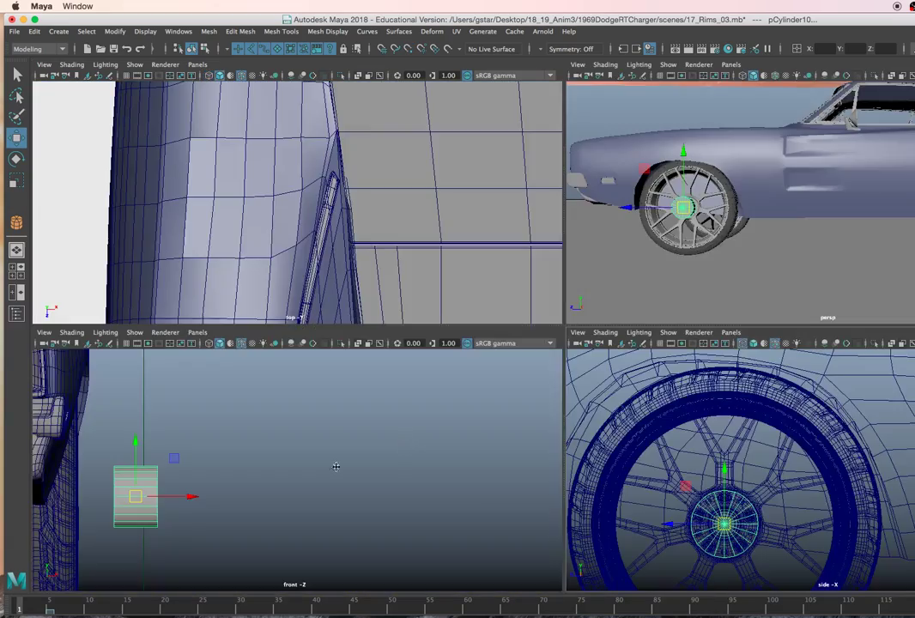
pyautogui.press('space')
pyautogui.scroll(-8, 310, 465)
pyautogui.scroll(2, 325, 455)
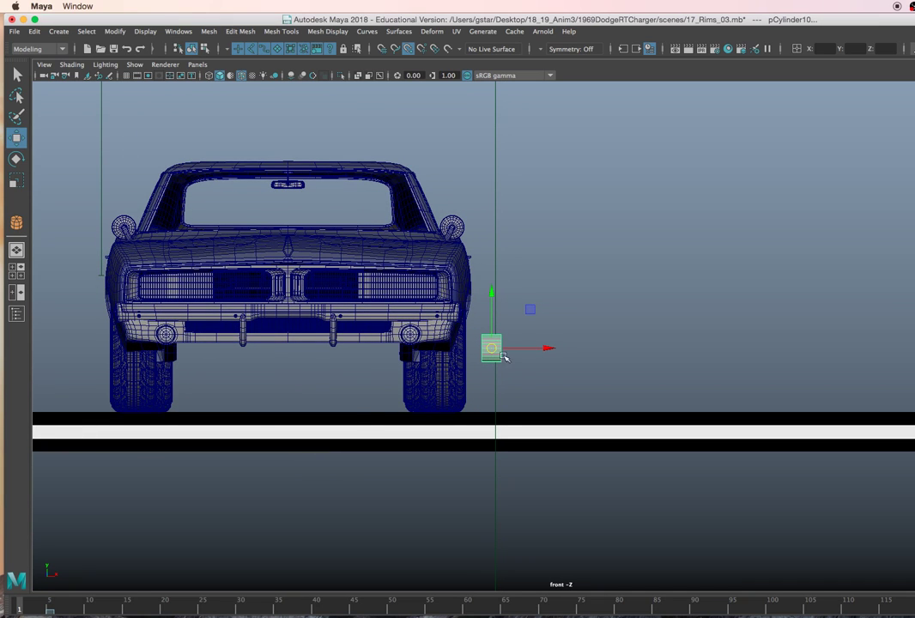
pyautogui.press('v')
pyautogui.moveTo(521, 348); pyautogui.dragTo(294, 352)
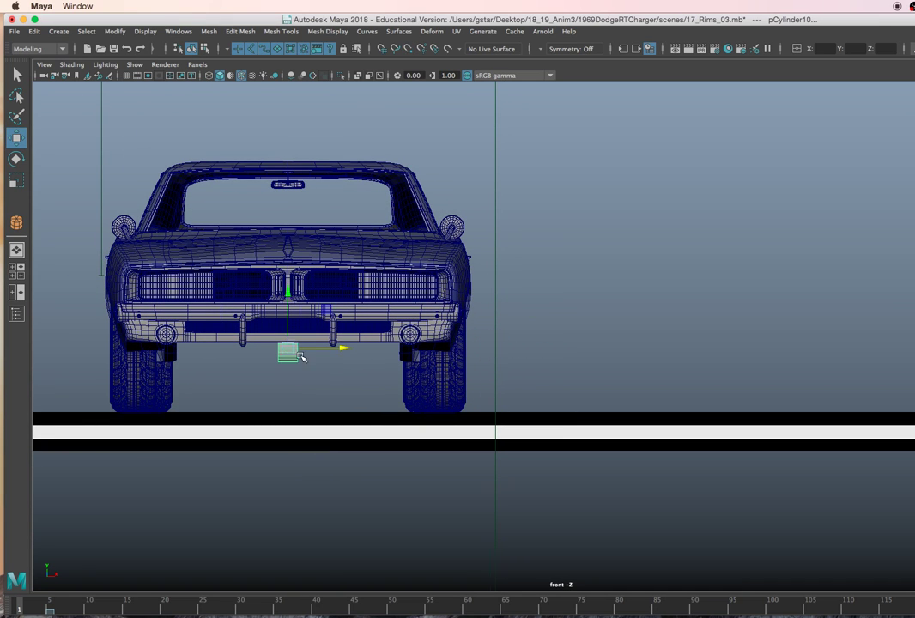
# Scale the cylinder down uniformly to about half size and stretch it along X until its ends reach into the front wheels, checking it in wireframe
pyautogui.scroll(3, 302, 357)
pyautogui.press('r')
pyautogui.scroll(-2, 323, 346)
pyautogui.scroll(2, 323, 347)
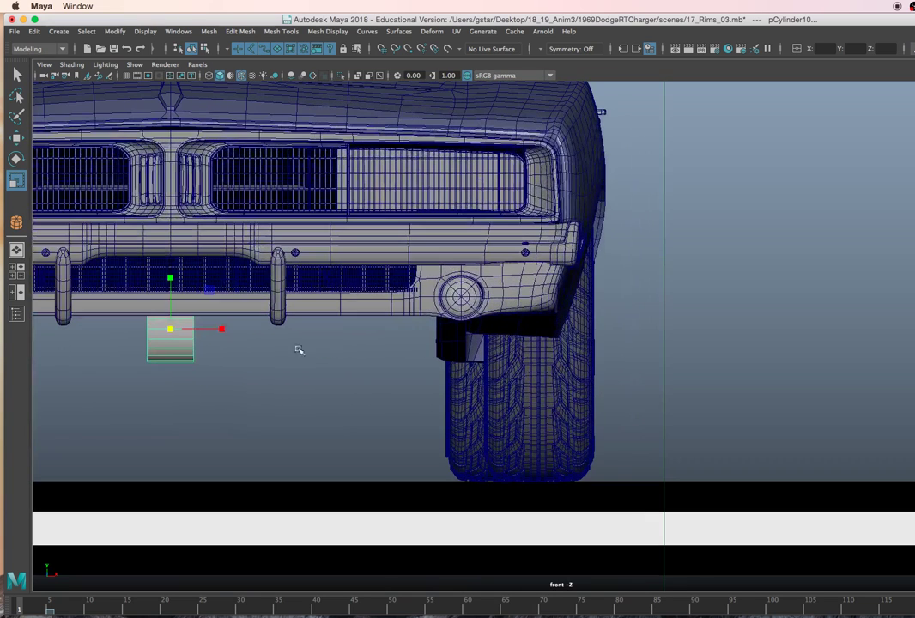
pyautogui.moveTo(169, 329); pyautogui.dragTo(142, 329)
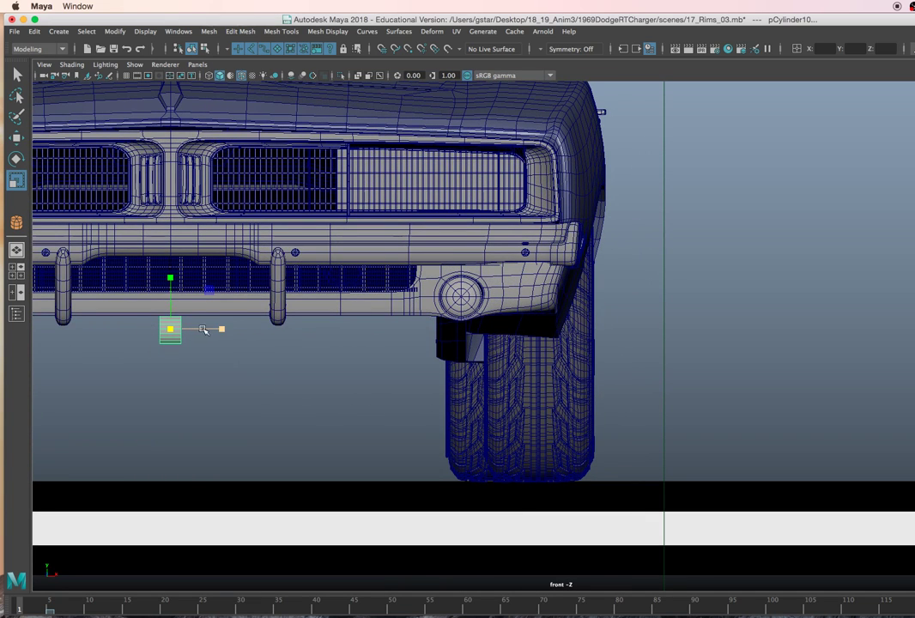
pyautogui.moveTo(219, 329); pyautogui.dragTo(545, 330)
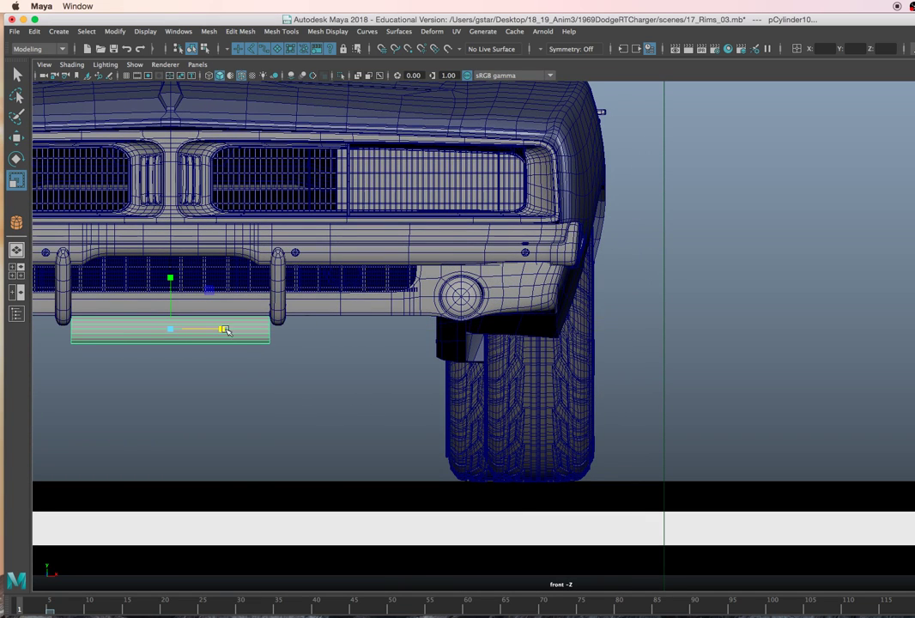
pyautogui.moveTo(218, 331); pyautogui.dragTo(347, 331)
pyautogui.press('4')
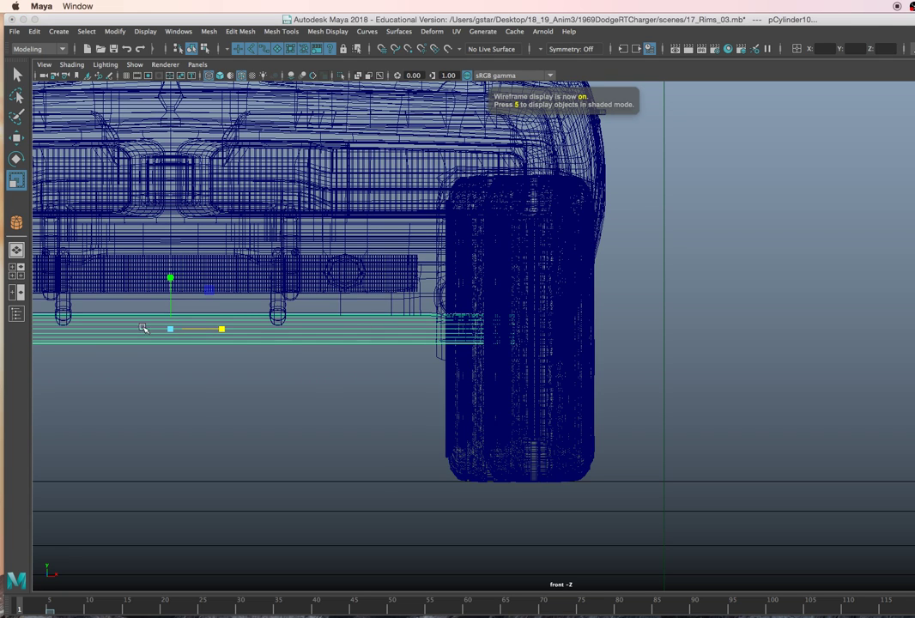
pyautogui.moveTo(222, 328); pyautogui.dragTo(221, 331)
# Select the whole front wheel group in the front view and try shifting it slightly along X toward the car's centreline
pyautogui.click(539, 390)
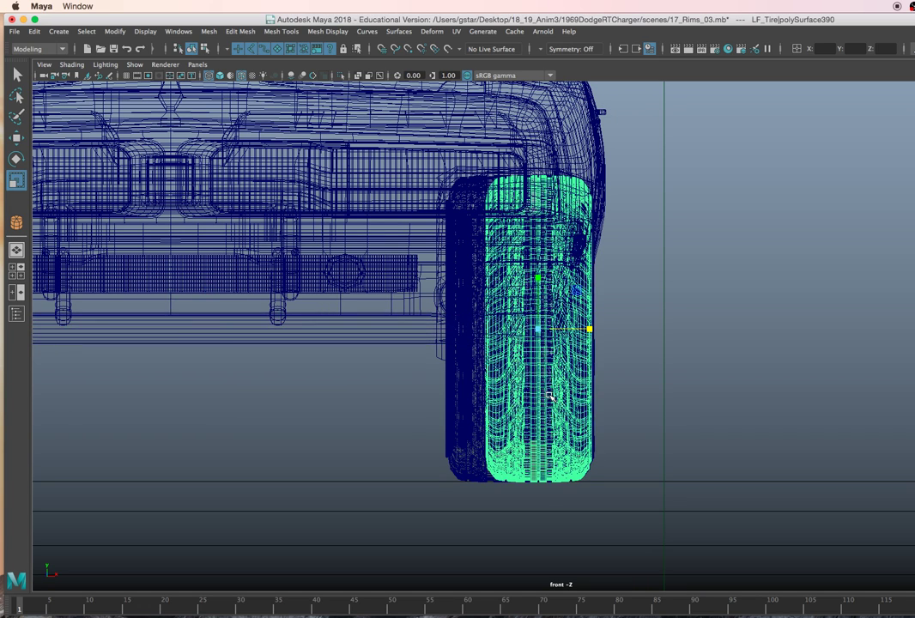
pyautogui.press('Up')
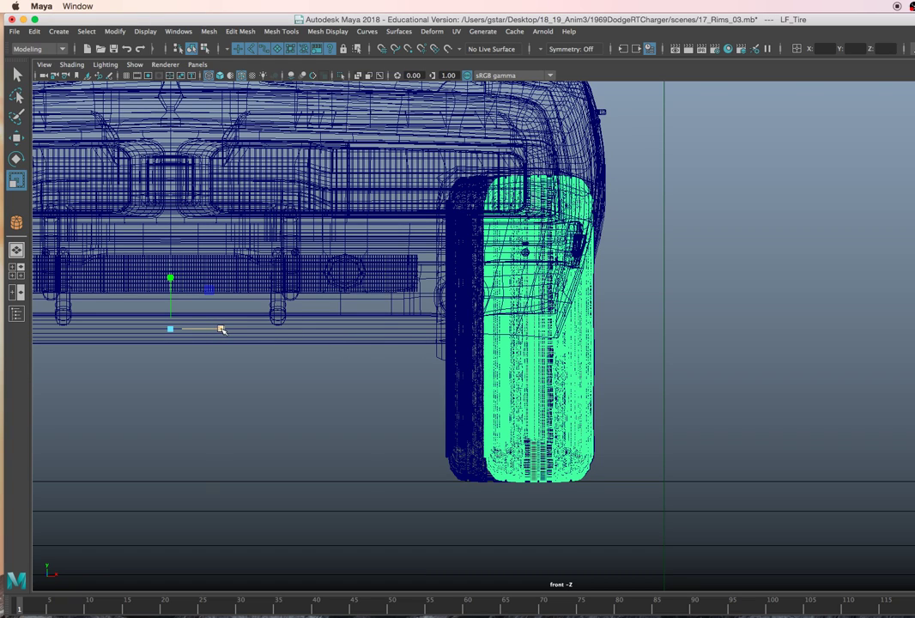
pyautogui.press('w')
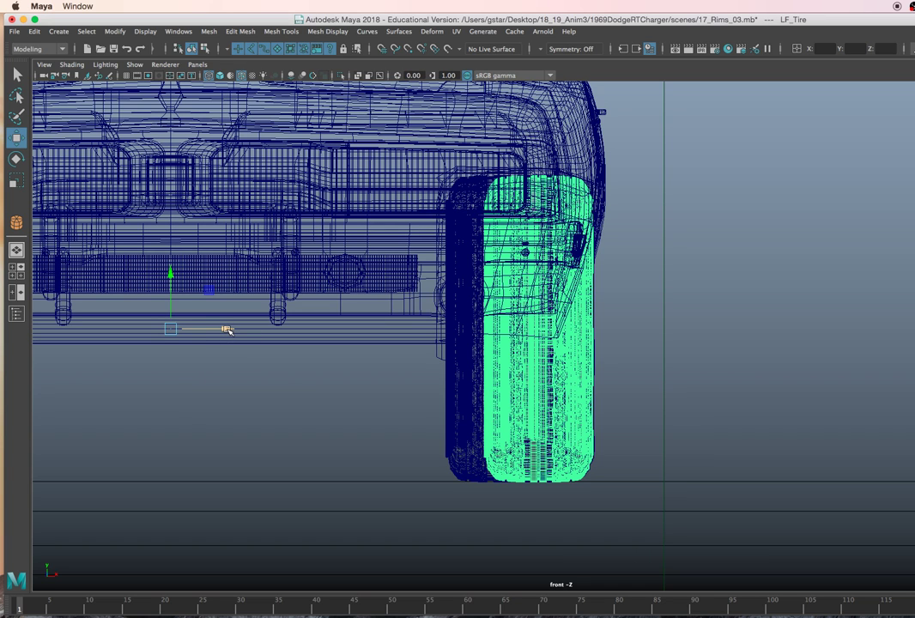
pyautogui.moveTo(227, 331); pyautogui.dragTo(212, 331)
# Inspect the front wheel in the perspective view and select the cylinder behind its rim to check where it ends
pyautogui.press('space')
pyautogui.press('space')
pyautogui.keyDown('alt'); pyautogui.moveTo(438, 326); pyautogui.dragTo(549, 323); pyautogui.keyUp('alt')
pyautogui.scroll(3, 536, 328)
pyautogui.keyDown('alt'); pyautogui.moveTo(537, 328); pyautogui.dragTo(402, 329, button='middle'); pyautogui.keyUp('alt')
pyautogui.scroll(5, 525, 330)
pyautogui.moveTo(402, 329)
pyautogui.keyDown('alt'); pyautogui.mouseDown()
pyautogui.moveTo(384, 335)
pyautogui.moveTo(404, 328)
pyautogui.mouseUp(); pyautogui.keyUp('alt')
pyautogui.click(500, 281)
pyautogui.keyDown('alt'); pyautogui.moveTo(567, 274); pyautogui.dragTo(485, 289); pyautogui.keyUp('alt')
# Show the side view full size around the front wheel and switch it to shaded display
pyautogui.press('space')
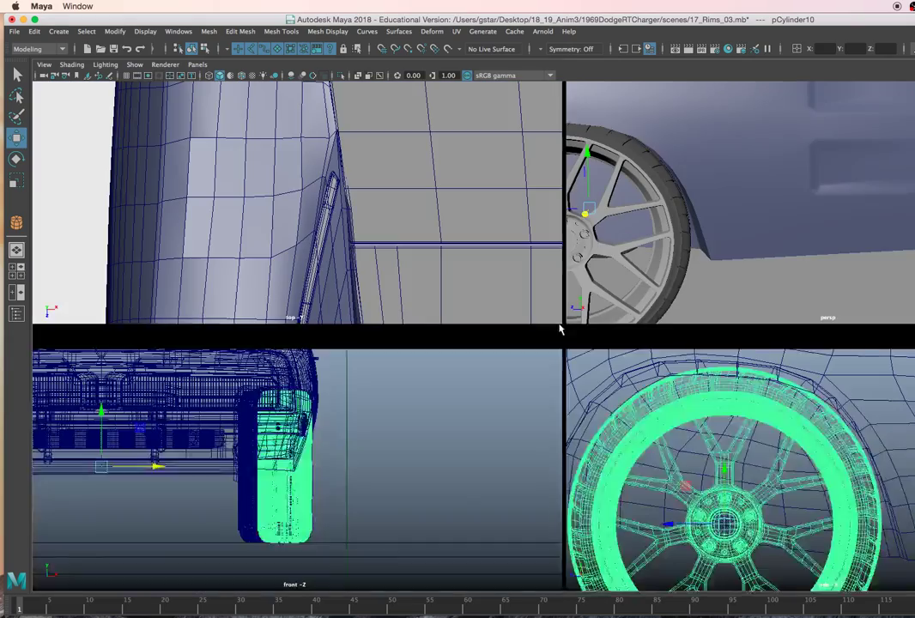
pyautogui.press('space')
pyautogui.press('5')
pyautogui.keyDown('alt'); pyautogui.moveTo(629, 464); pyautogui.dragTo(581, 442, button='right'); pyautogui.keyUp('alt')
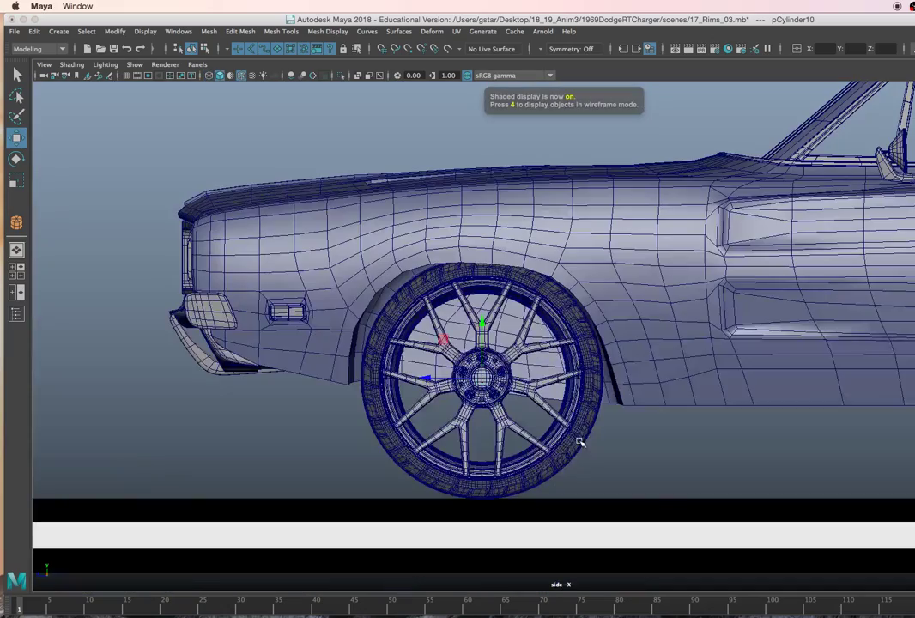
# Enlarge the reference image of the rotors and grey calipers uniformly, and move it slightly away from the red Brembo caliper images
pyautogui.keyDown('alt'); pyautogui.moveTo(532, 397); pyautogui.dragTo(508, 241, button='right'); pyautogui.keyUp('alt')
pyautogui.keyDown('alt'); pyautogui.moveTo(509, 241); pyautogui.dragTo(564, 396, button='middle'); pyautogui.keyUp('alt')
pyautogui.keyDown('alt'); pyautogui.moveTo(564, 396); pyautogui.dragTo(551, 311, button='right'); pyautogui.keyUp('alt')
pyautogui.keyDown('alt'); pyautogui.moveTo(551, 311); pyautogui.dragTo(767, 467, button='middle'); pyautogui.keyUp('alt')
pyautogui.click(402, 214)
pyautogui.keyDown('alt'); pyautogui.moveTo(341, 263); pyautogui.dragTo(382, 245, button='middle'); pyautogui.keyUp('alt')
pyautogui.press('r')
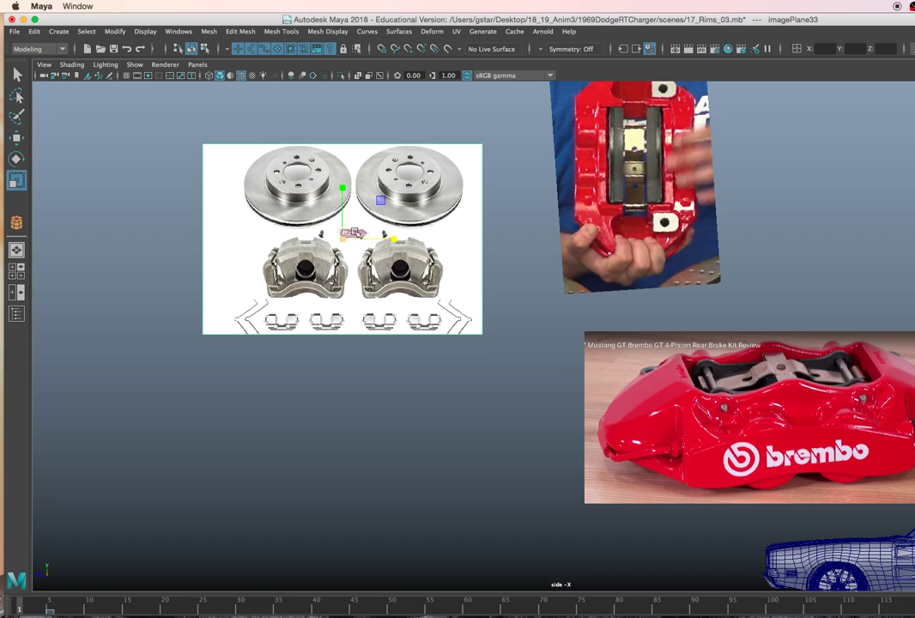
pyautogui.moveTo(342, 237); pyautogui.dragTo(424, 244)
pyautogui.press('w')
pyautogui.moveTo(342, 236); pyautogui.dragTo(297, 251)
# Compare the car's front wheel with the reference rotors, examining the raised hub, bolt holes and grooved disc edge up close
pyautogui.scroll(1, 392, 238)
pyautogui.keyDown('alt'); pyautogui.moveTo(479, 305); pyautogui.dragTo(416, 196, button='middle'); pyautogui.keyUp('alt')
pyautogui.keyDown('alt'); pyautogui.moveTo(867, 490); pyautogui.dragTo(780, 394, button='middle'); pyautogui.keyUp('alt')
pyautogui.keyDown('ctrl'); pyautogui.keyDown('alt'); pyautogui.moveTo(693, 374); pyautogui.dragTo(762, 437); pyautogui.keyUp('alt'); pyautogui.keyUp('ctrl')
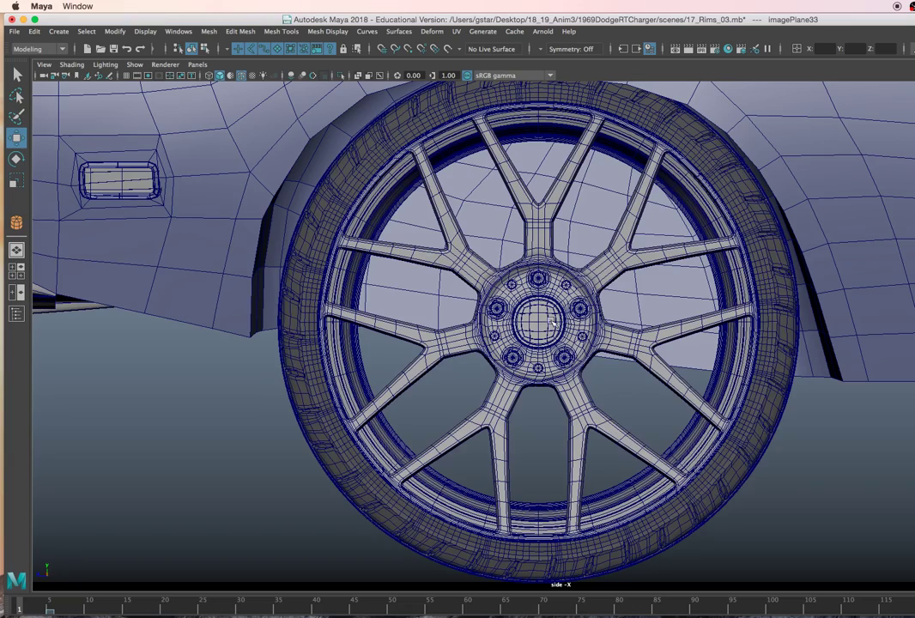
pyautogui.scroll(-5, 548, 328)
pyautogui.scroll(-6, 563, 337)
pyautogui.keyDown('alt'); pyautogui.moveTo(413, 274); pyautogui.dragTo(670, 421, button='middle'); pyautogui.keyUp('alt')
pyautogui.keyDown('alt'); pyautogui.moveTo(389, 244); pyautogui.dragTo(657, 416, button='middle'); pyautogui.keyUp('alt')
pyautogui.keyDown('alt'); pyautogui.moveTo(498, 186); pyautogui.dragTo(482, 348, button='middle'); pyautogui.keyUp('alt')
pyautogui.scroll(2, 429, 319)
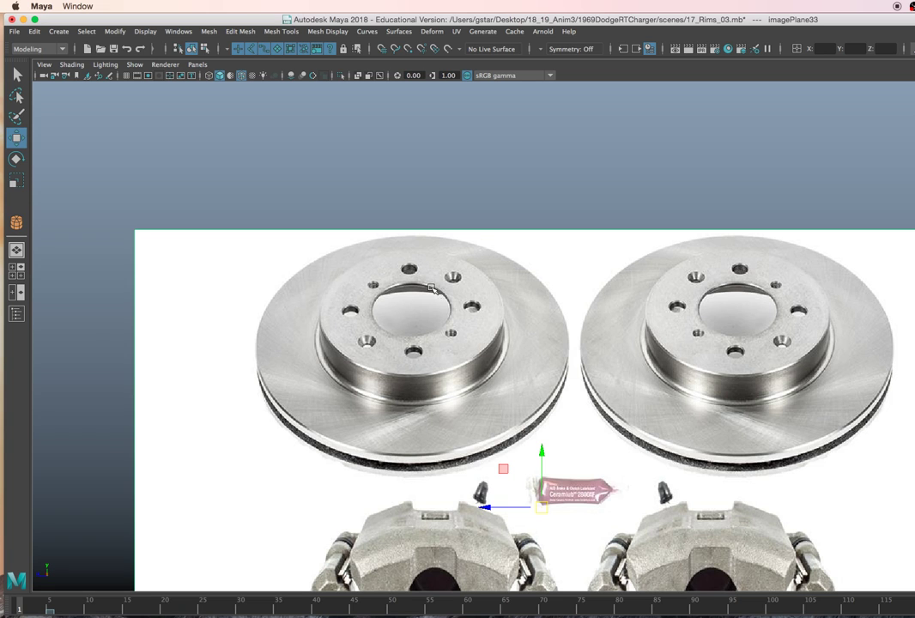
pyautogui.scroll(2, 481, 295)
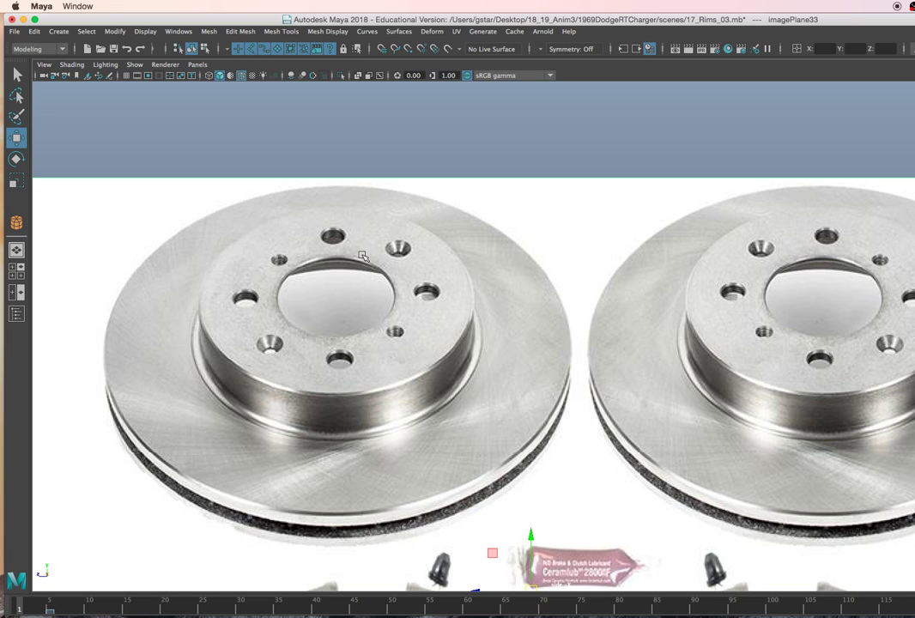
pyautogui.scroll(-5, 393, 296)
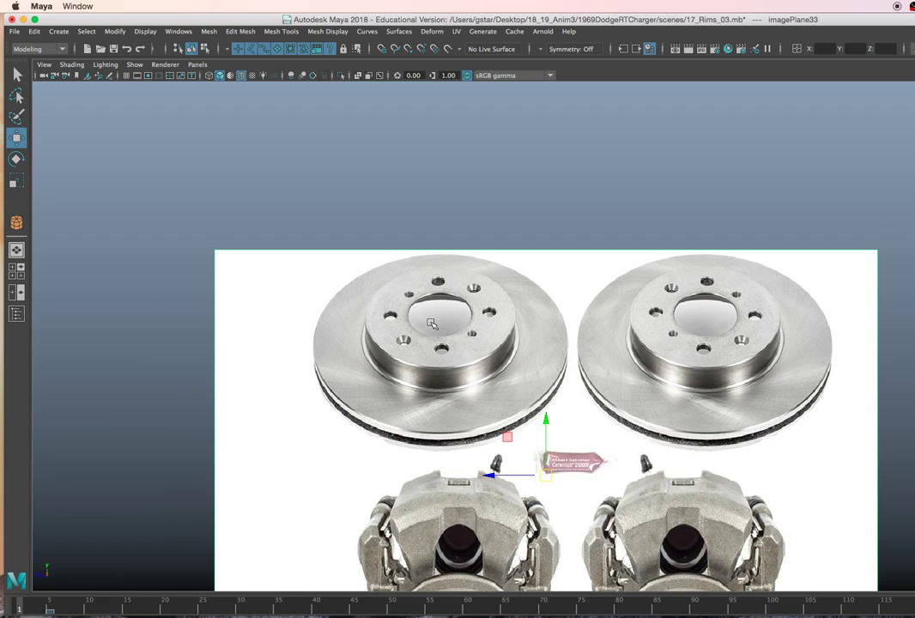
pyautogui.scroll(-1, 409, 297)
pyautogui.keyDown('alt'); pyautogui.moveTo(410, 297); pyautogui.dragTo(393, 252, button='middle'); pyautogui.keyUp('alt')
pyautogui.scroll(4, 399, 290)
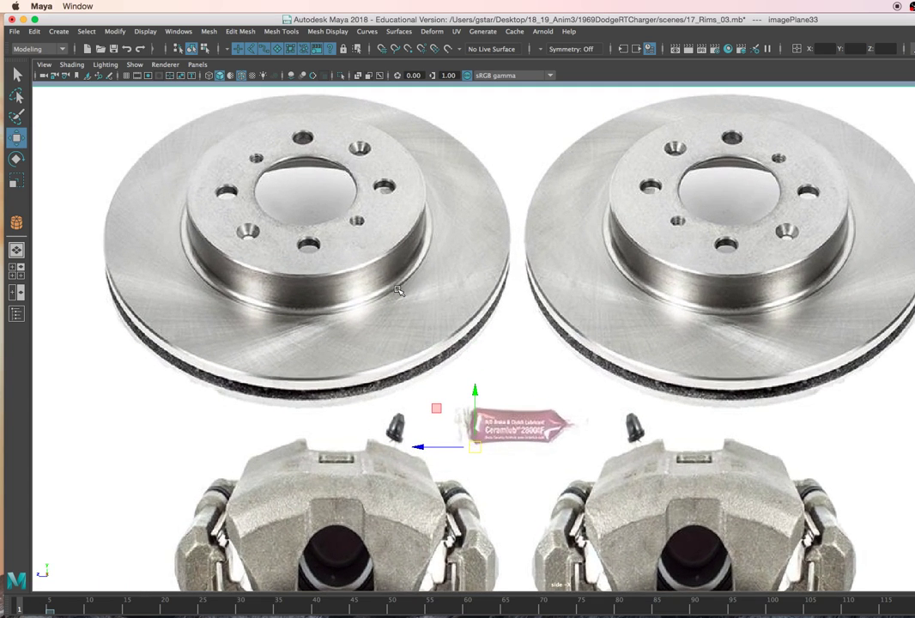
pyautogui.keyDown('alt'); pyautogui.moveTo(286, 259); pyautogui.dragTo(410, 265, button='middle'); pyautogui.keyUp('alt')
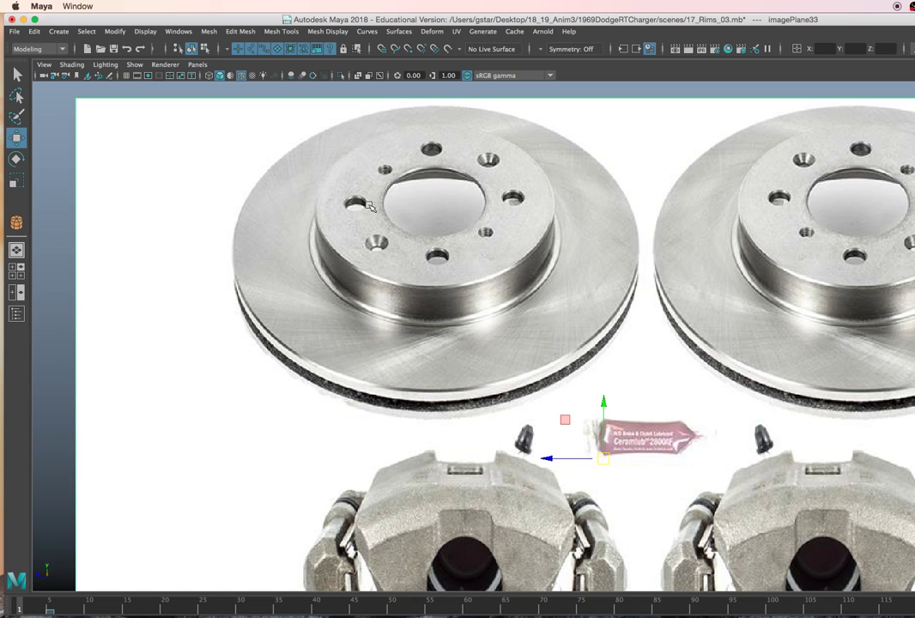
# Trace the first rotor's stepped profile with a 1 Linear EP curve, from the centre hole over the hub to the grooved outer edge
pyautogui.click(59, 31)
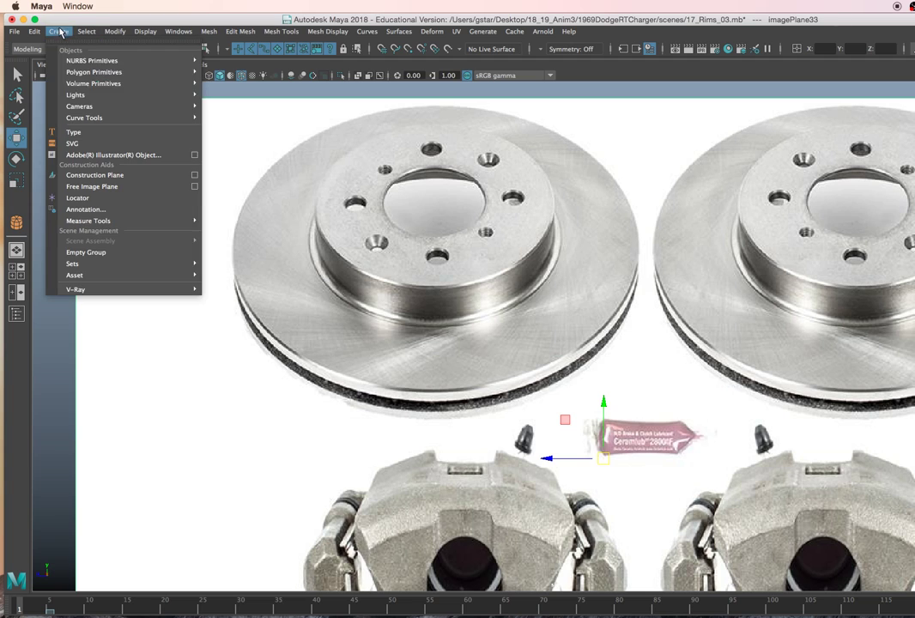
pyautogui.moveTo(106, 122)
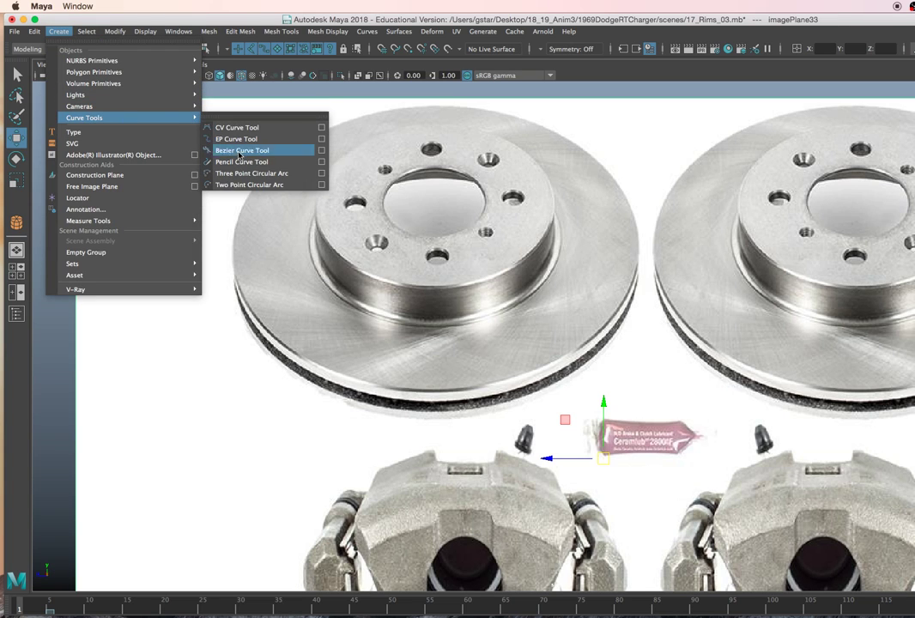
pyautogui.click(322, 139)
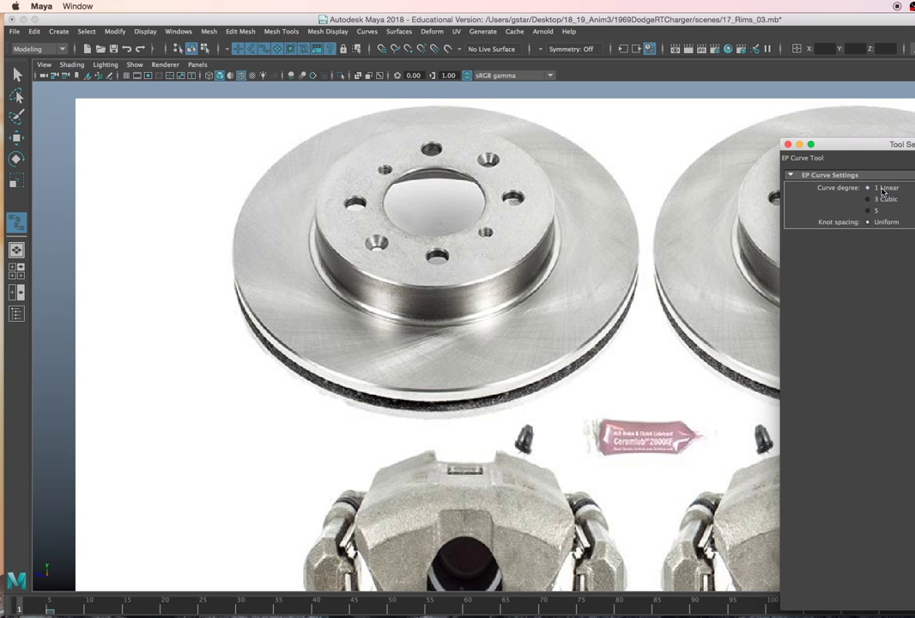
pyautogui.click(788, 145)
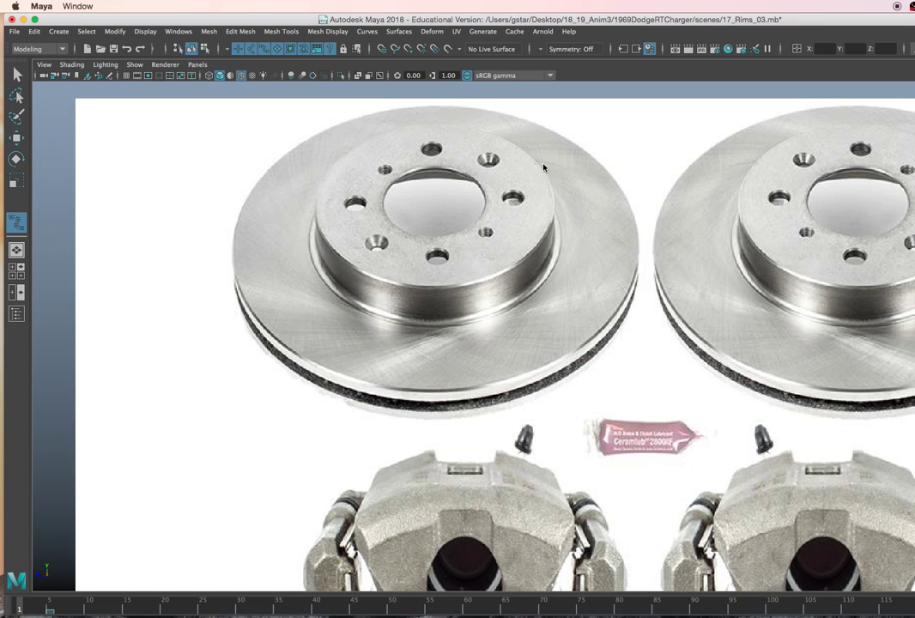
pyautogui.click(384, 210)
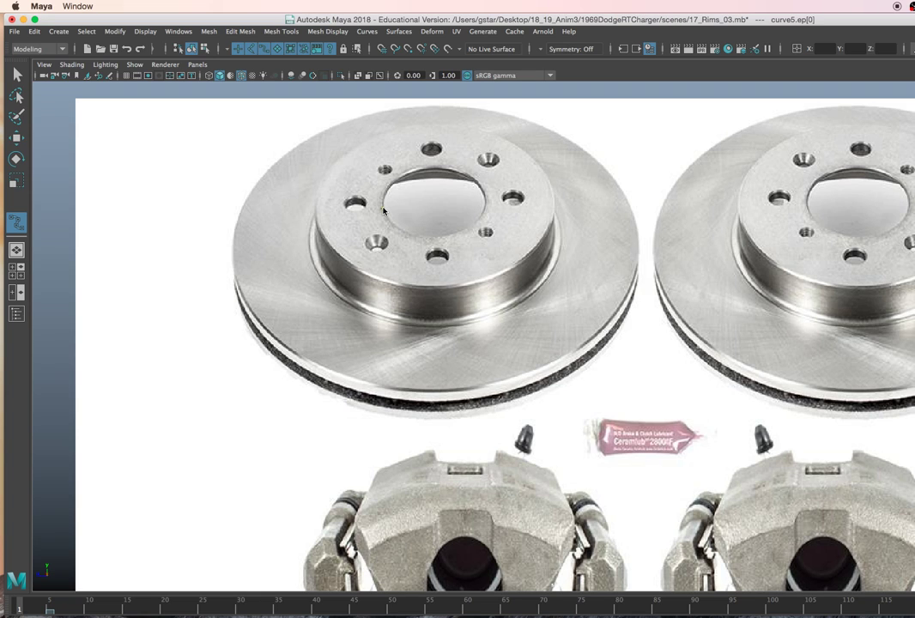
pyautogui.click(316, 209)
pyautogui.click(233, 248)
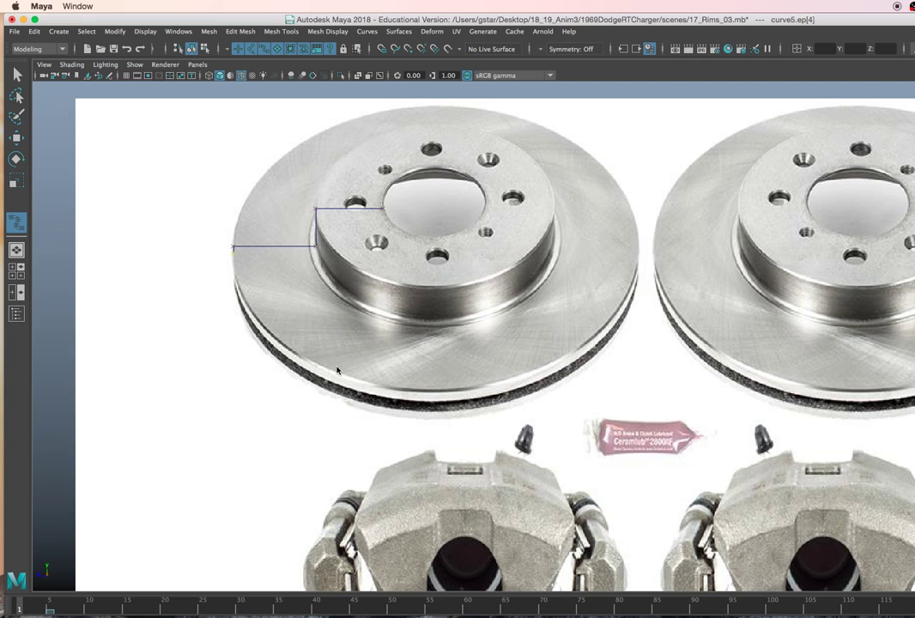
pyautogui.click(252, 255)
# Switch to Chrome, search Google for "back of calliper" and show the image results
pyautogui.moveTo(520, 611)
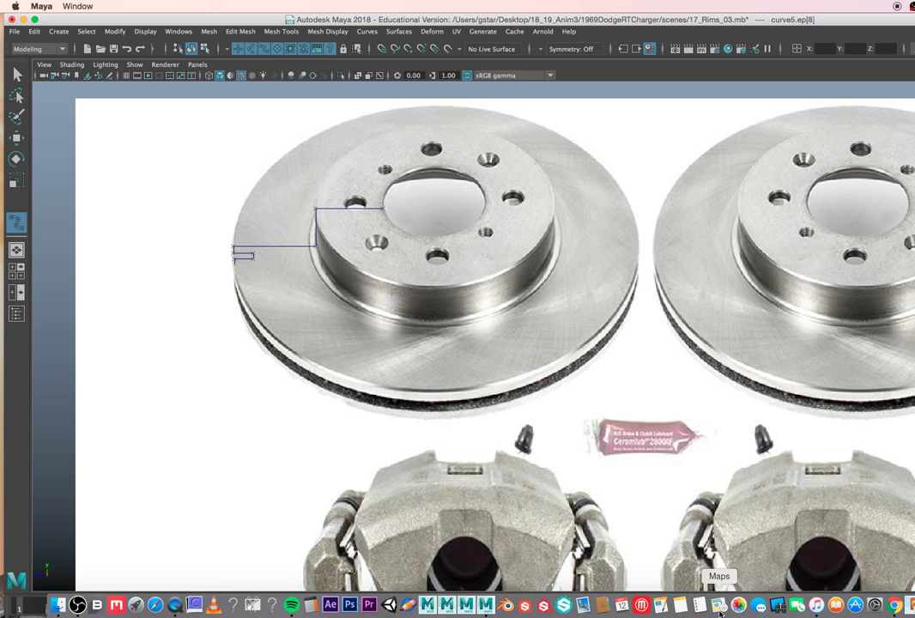
pyautogui.click(894, 606)
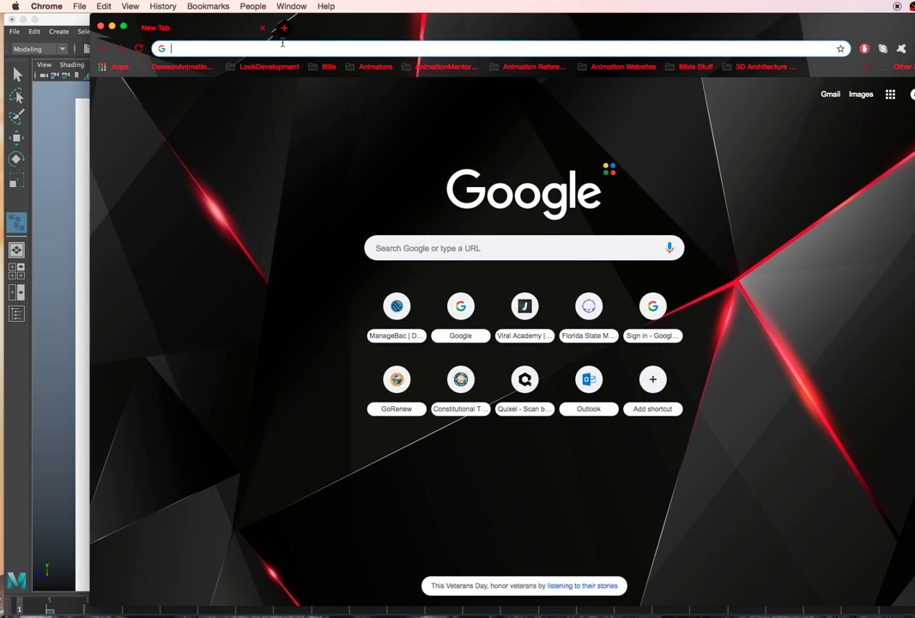
pyautogui.write('bac')
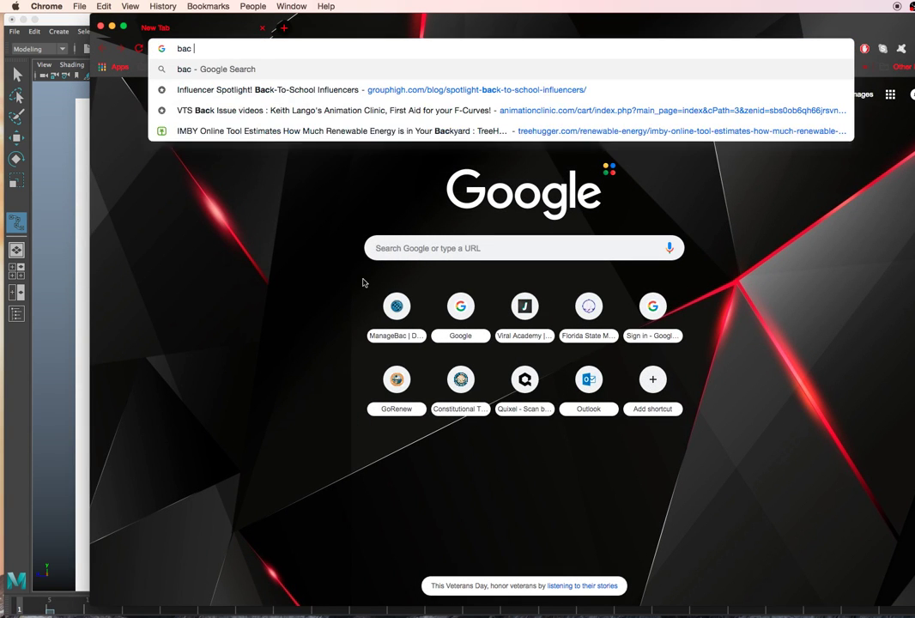
pyautogui.write('k of calliper')
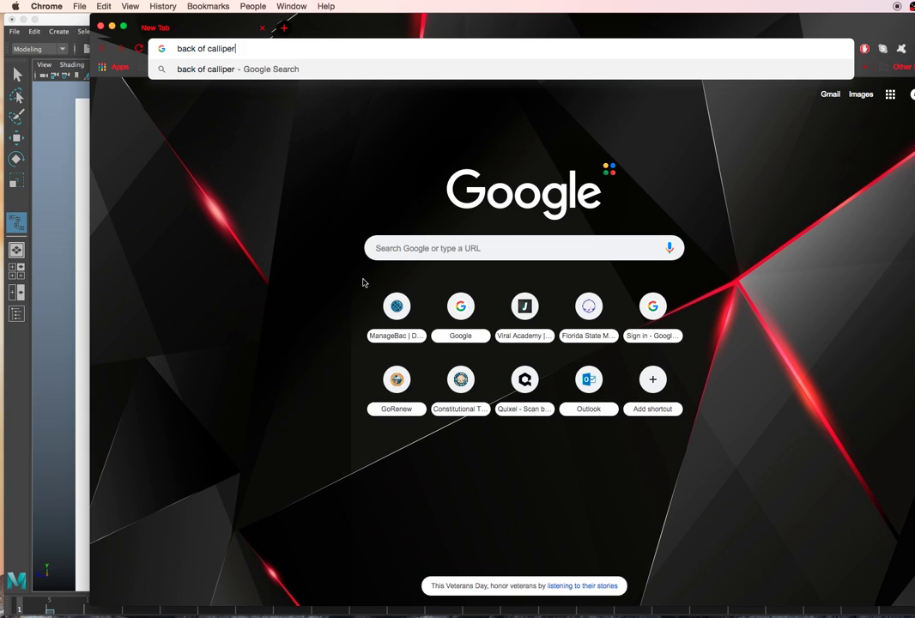
pyautogui.press('Return')
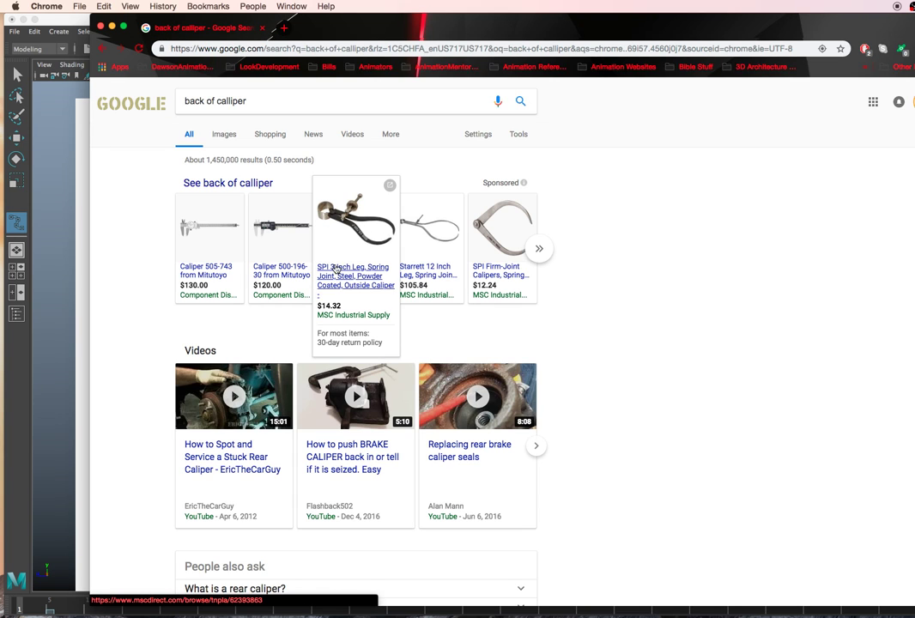
pyautogui.click(224, 137)
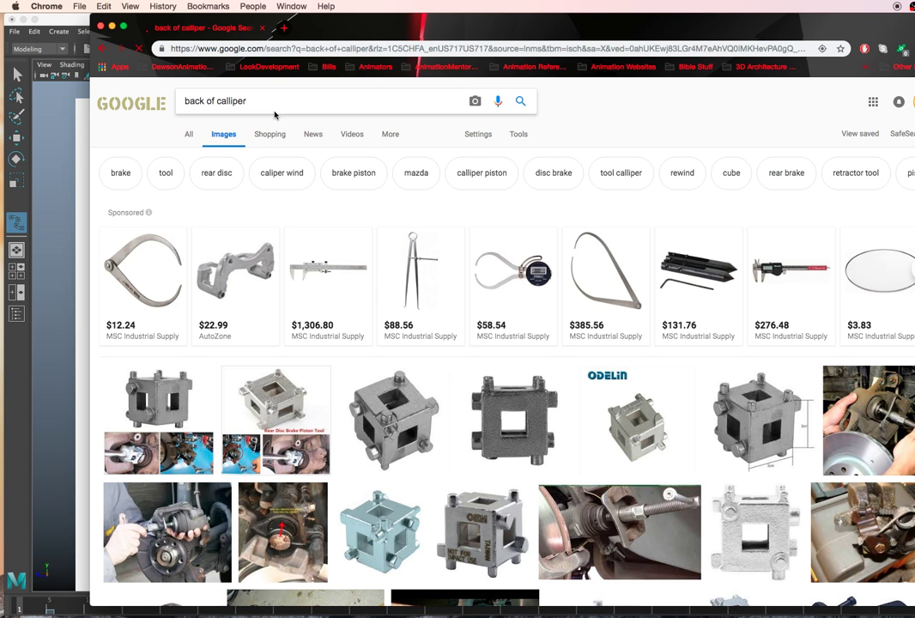
# Look through the calliper image results for a usable rear view of a brake caliper
pyautogui.click(275, 105)
pyautogui.click(221, 103)
pyautogui.write('wh')
pyautogui.press('BackSpace')
pyautogui.press('BackSpace')
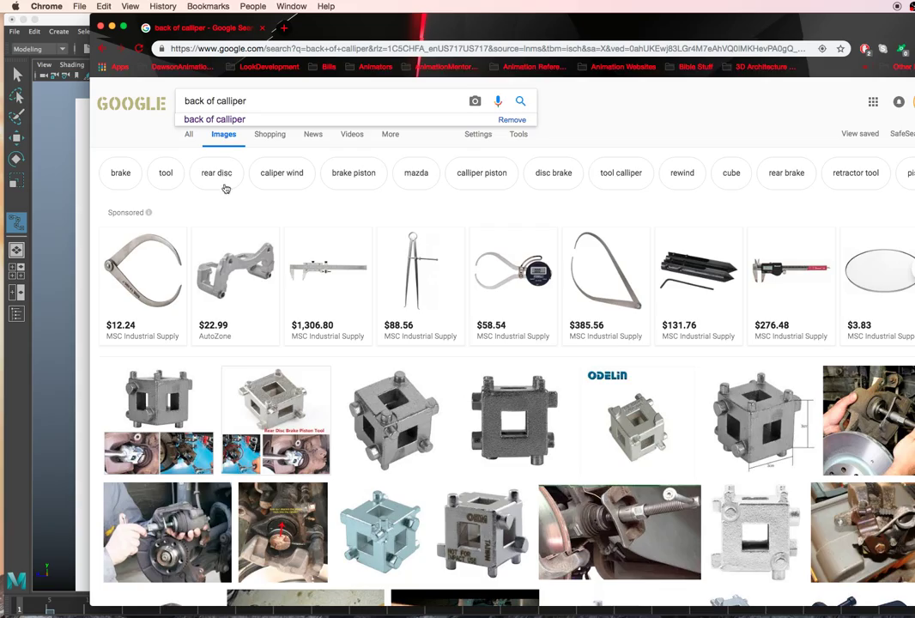
pyautogui.scroll(-15, 348, 257)
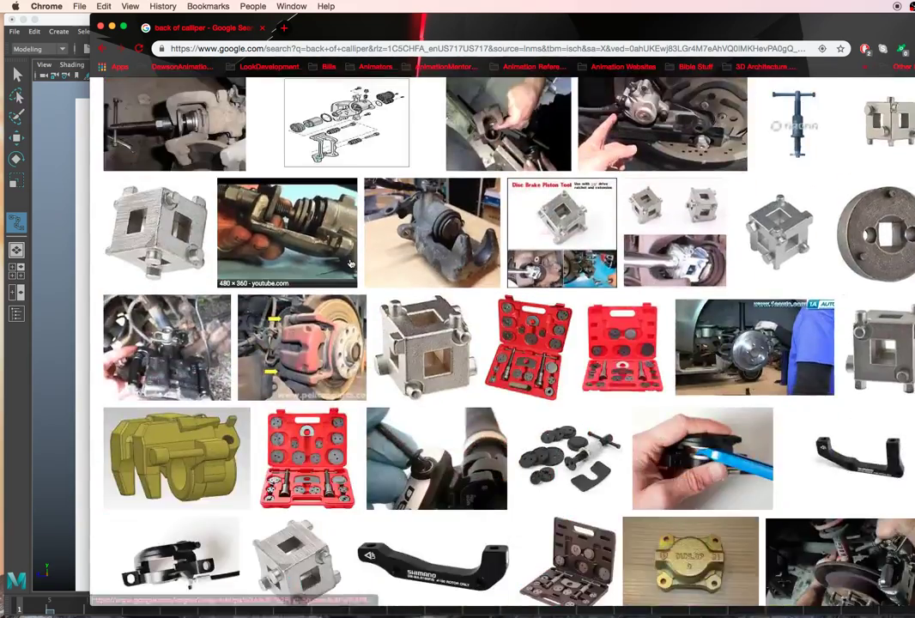
pyautogui.scroll(-5, 350, 264)
pyautogui.scroll(20, 350, 263)
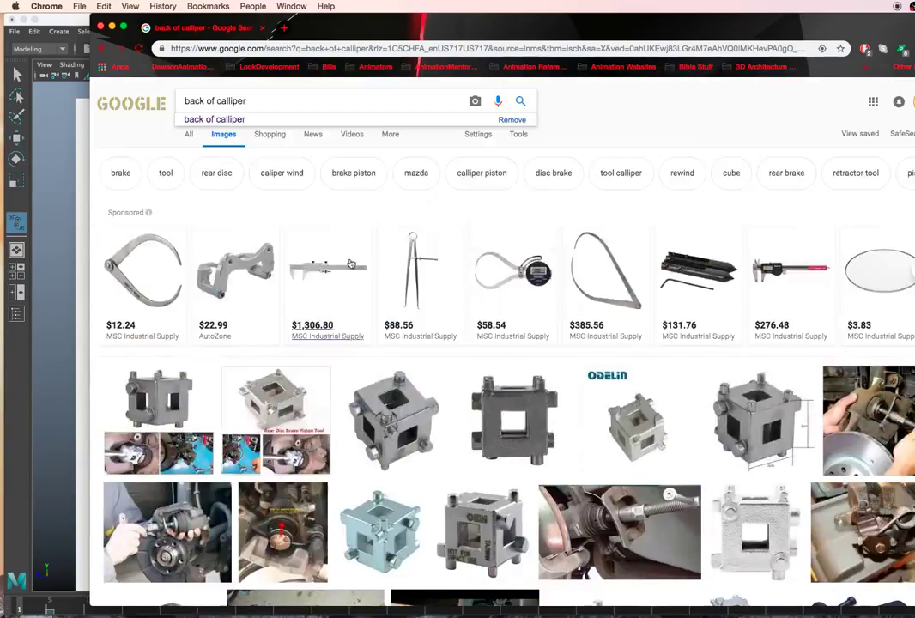
# Change the Google image search to "back of disk brakes" and show its results
pyautogui.doubleClick(271, 100)
pyautogui.press('BackSpace')
pyautogui.write('d')
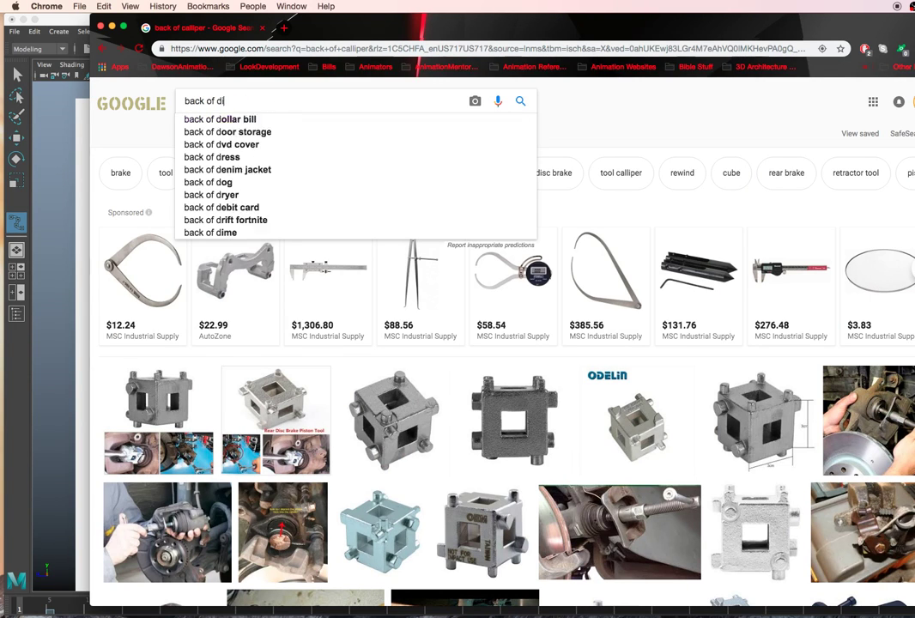
pyautogui.write('isk braks')
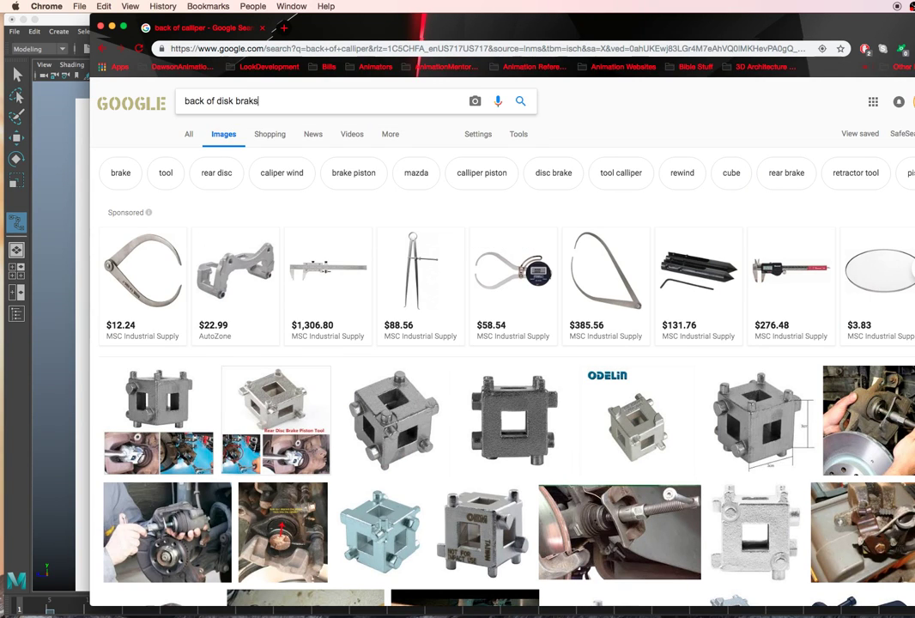
pyautogui.press('Return')
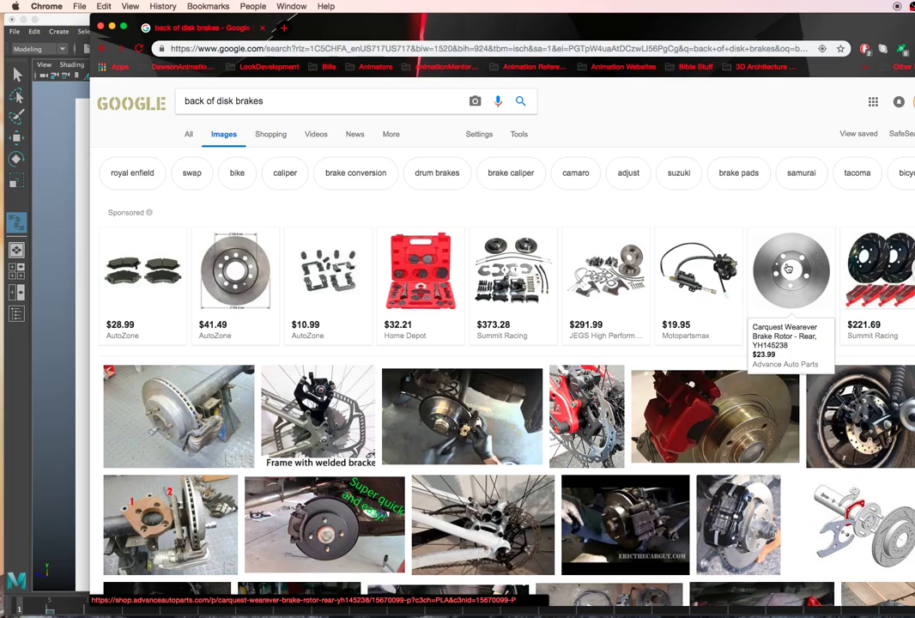
# Look through the disk brake image results for a reference showing the rear of a rotor
pyautogui.scroll(-2, 807, 343)
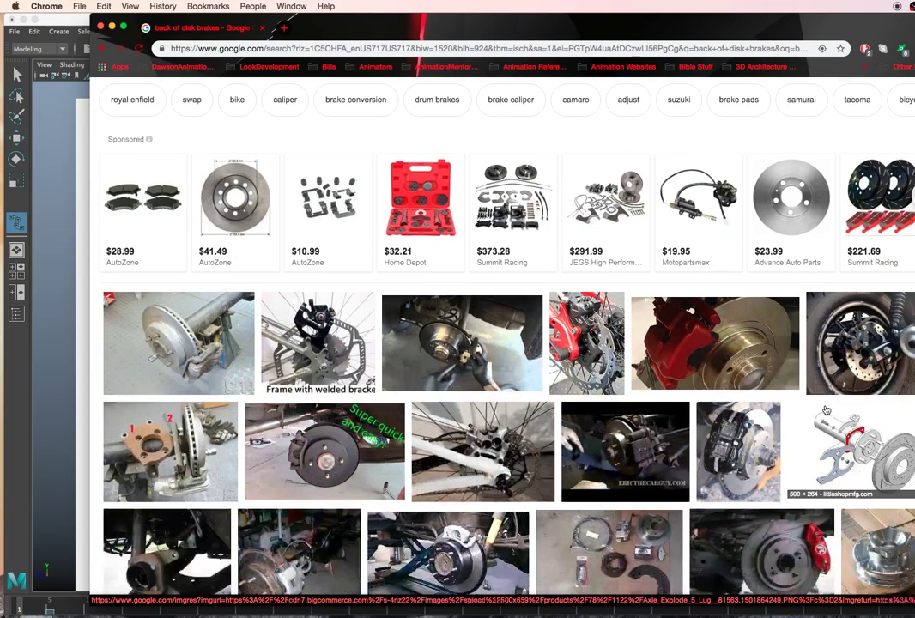
pyautogui.scroll(-8, 825, 411)
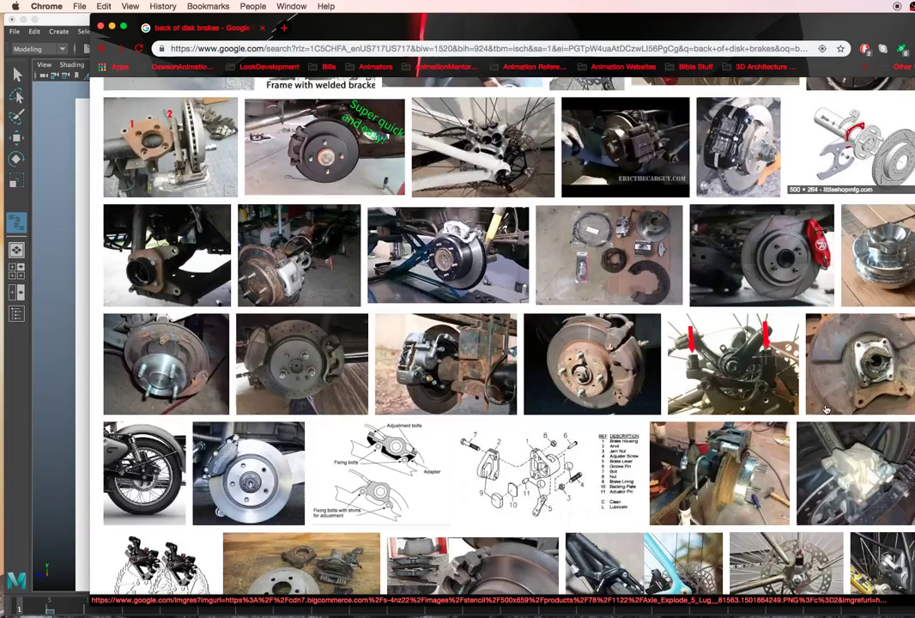
pyautogui.scroll(-3, 564, 396)
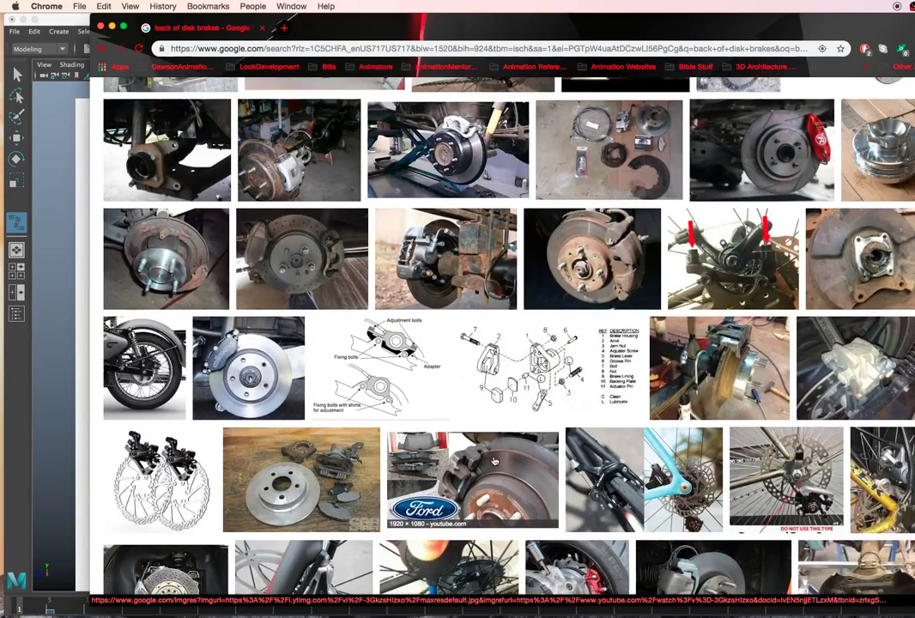
pyautogui.scroll(-6, 564, 397)
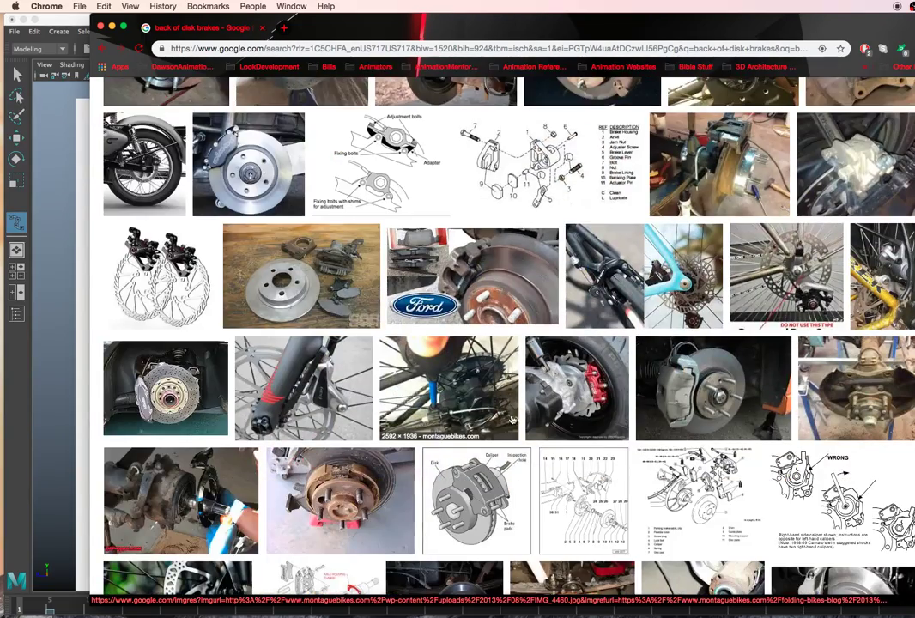
pyautogui.scroll(-4, 512, 419)
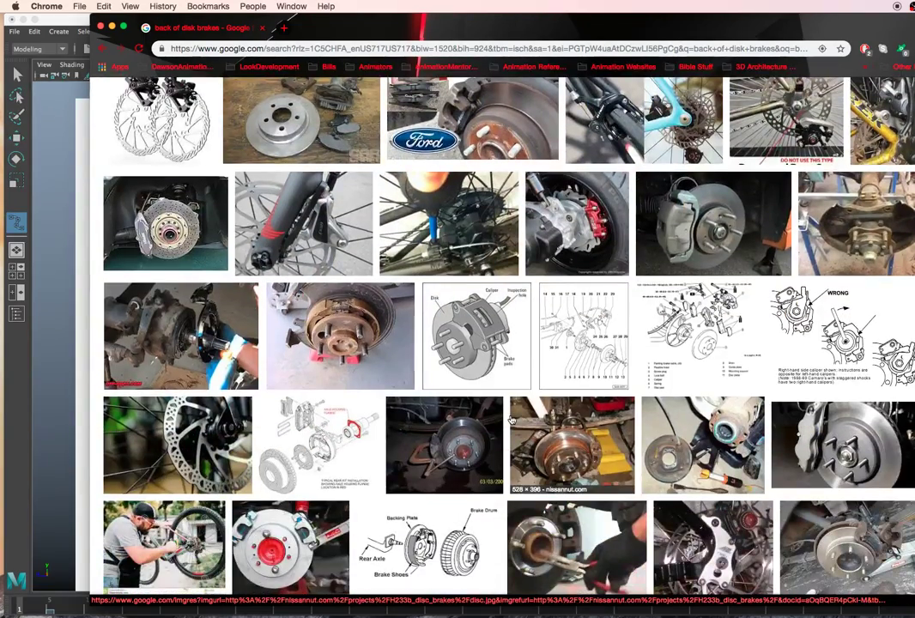
pyautogui.scroll(-2, 511, 419)
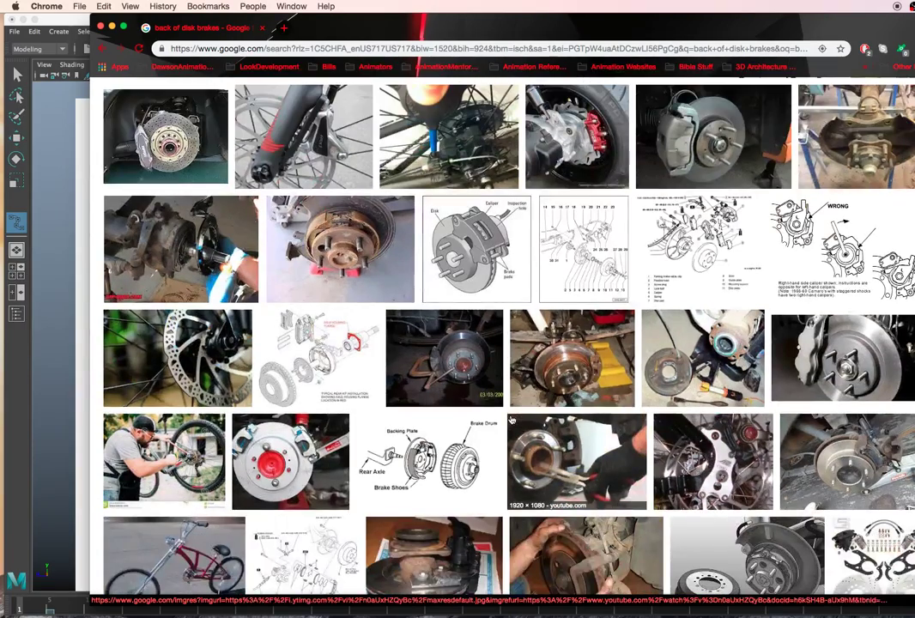
pyautogui.scroll(-4, 512, 420)
pyautogui.scroll(-5, 511, 420)
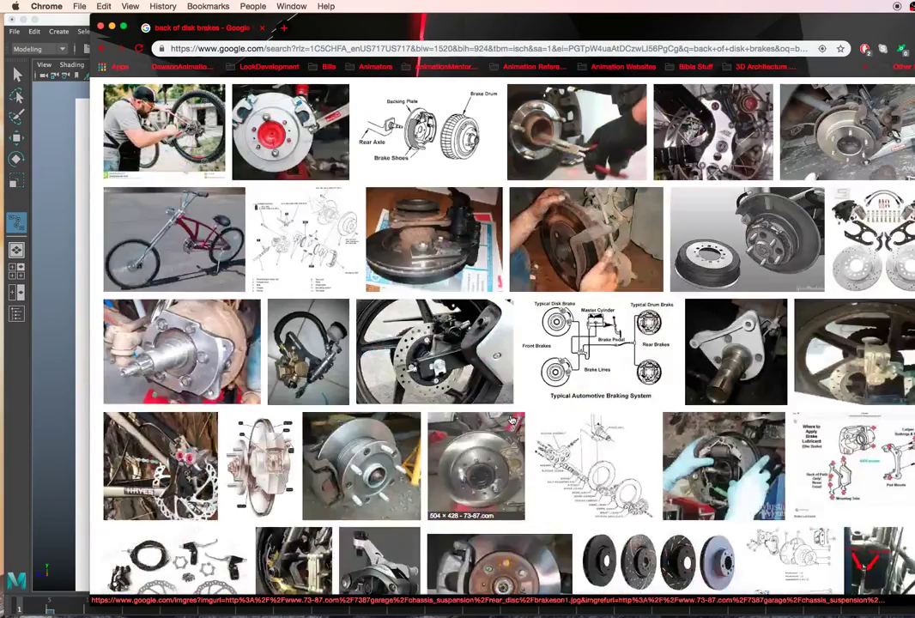
pyautogui.scroll(-5, 511, 420)
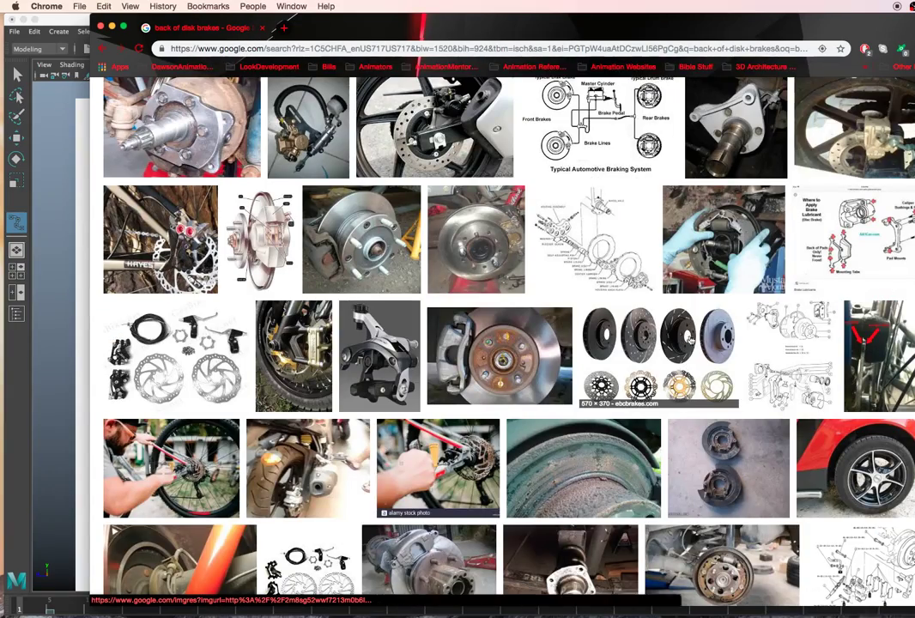
pyautogui.scroll(-2, 678, 343)
pyautogui.scroll(-7, 672, 341)
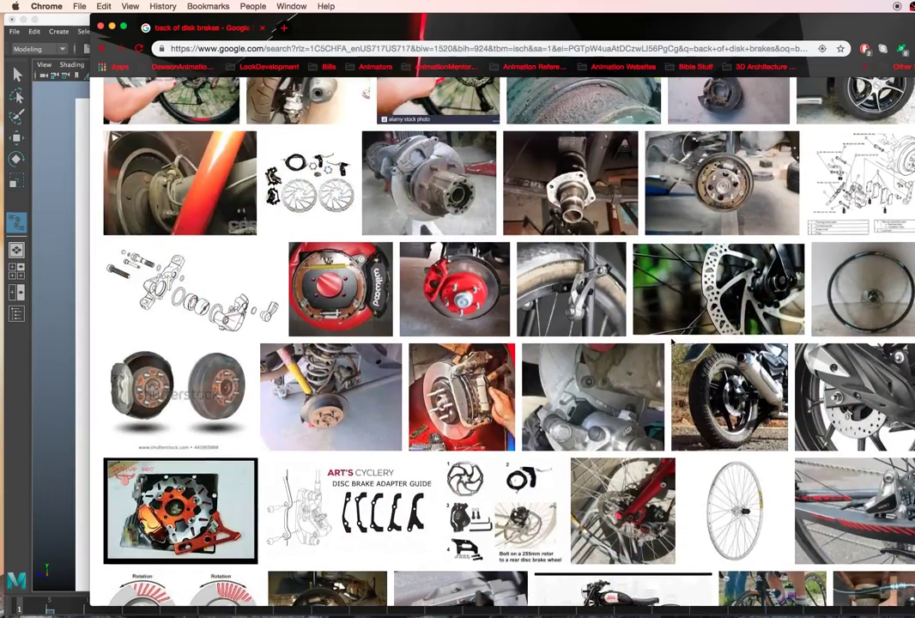
pyautogui.scroll(-6, 672, 341)
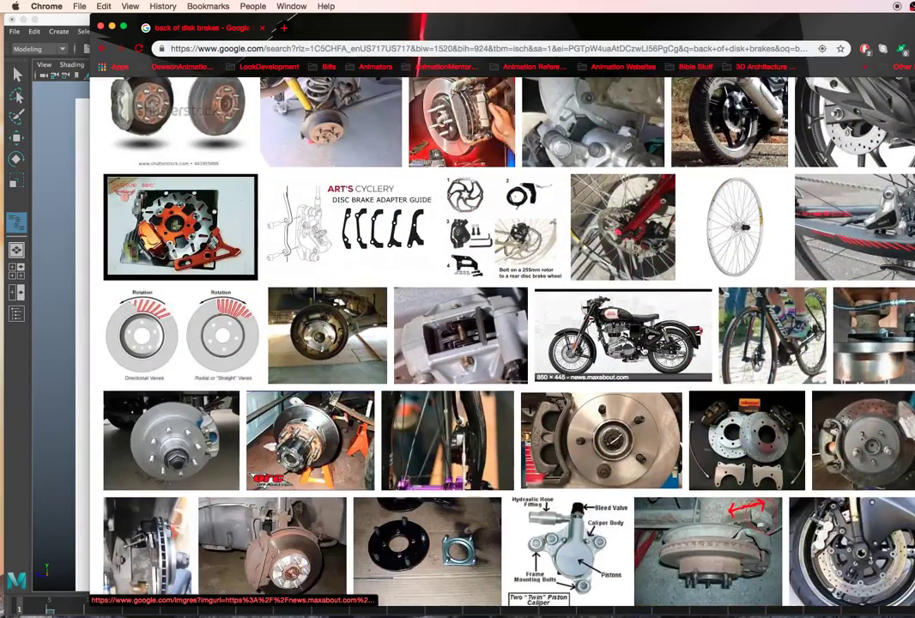
pyautogui.scroll(-2, 641, 353)
pyautogui.scroll(-3, 641, 353)
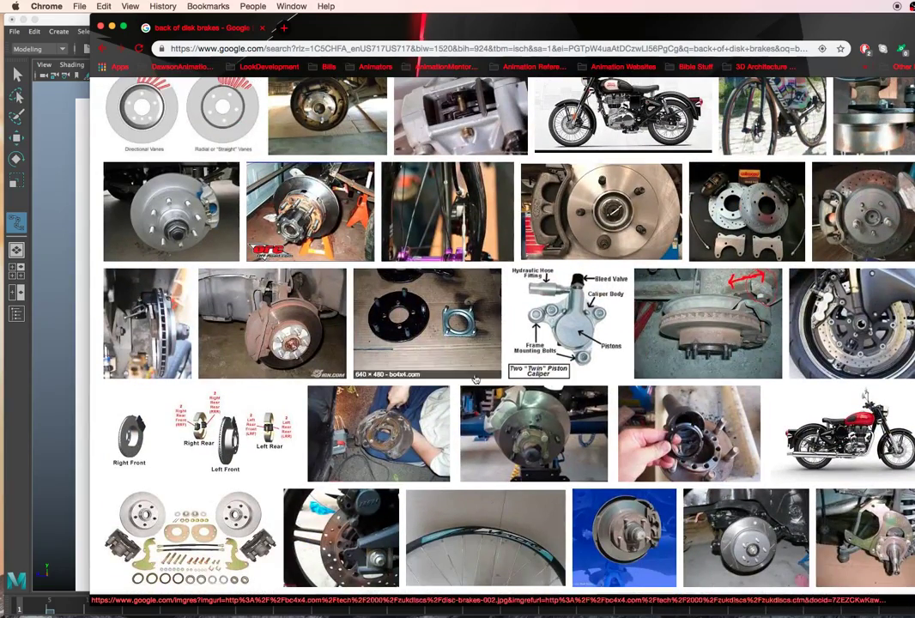
# Open the Land Cruiser front and rear brake diagram, visit its Specter Off-Road source page and check it for a usable reference
pyautogui.click(275, 442)
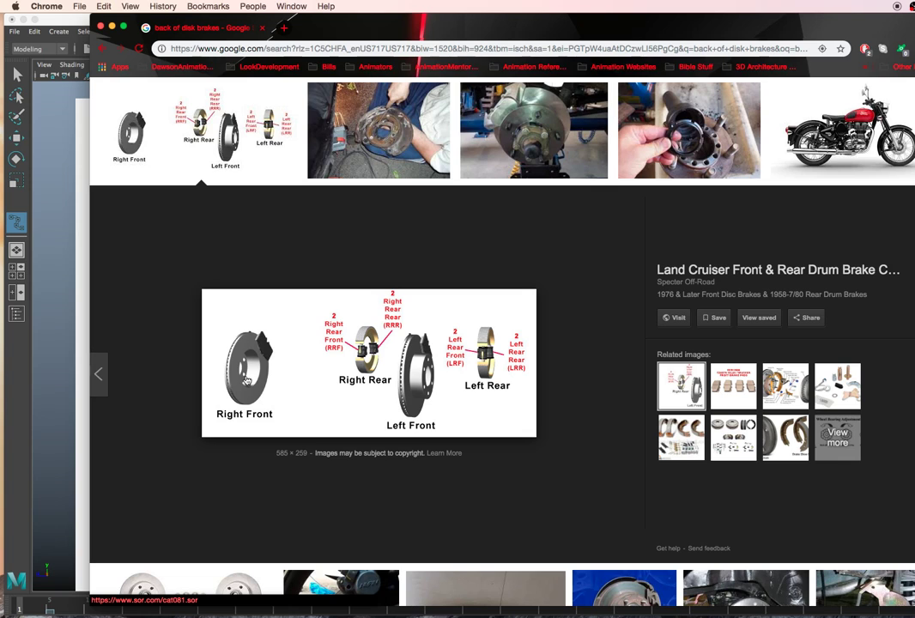
pyautogui.click(675, 318)
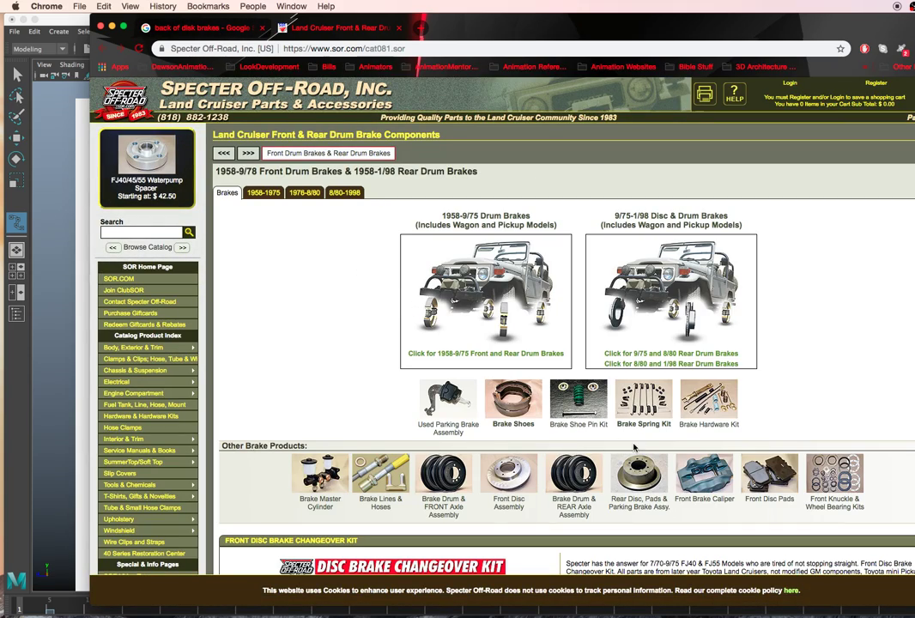
pyautogui.scroll(-10, 633, 446)
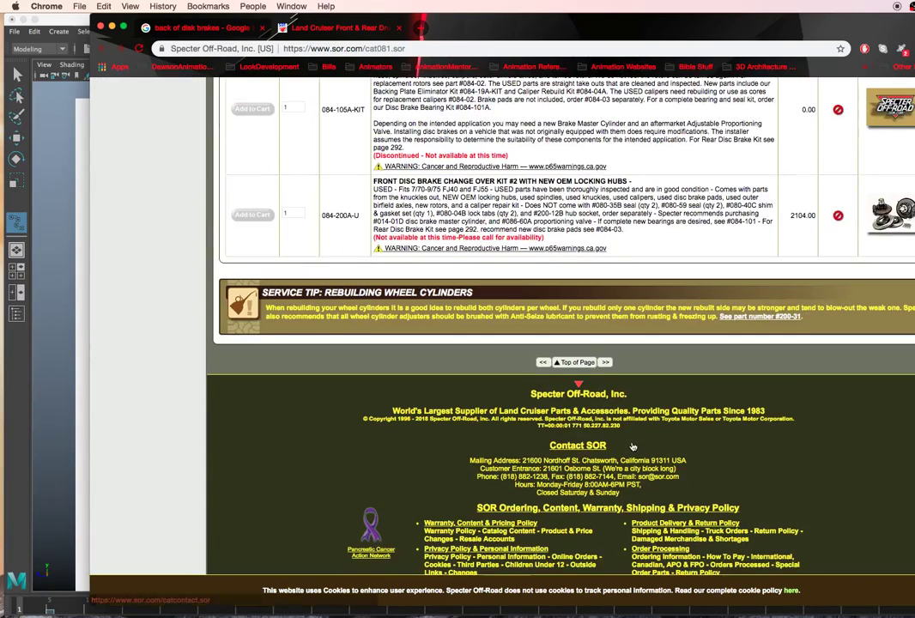
pyautogui.scroll(15, 633, 446)
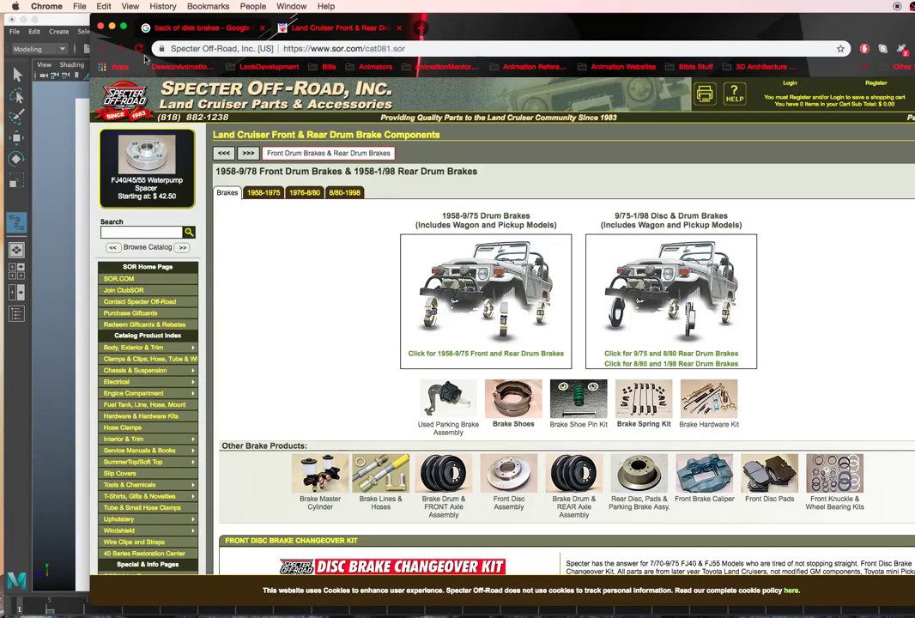
# Return to the image results and save the brake diagram as drumDiscBrakes.jpg in the 1969DodgeRTCharger project's sourceimages/brakes folder
pyautogui.click(199, 27)
pyautogui.click(358, 363)
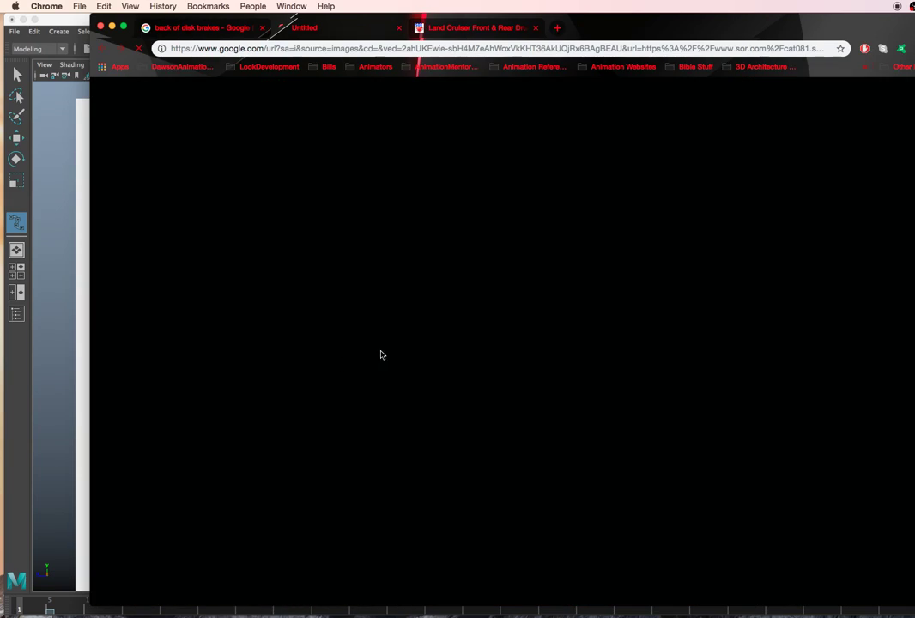
pyautogui.click(214, 27)
pyautogui.rightClick(286, 364)
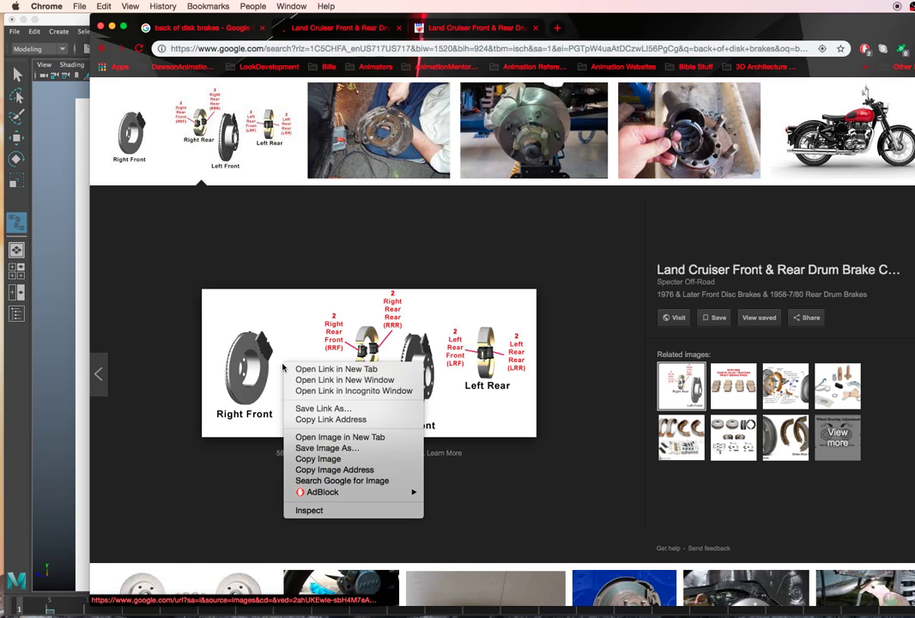
pyautogui.click(315, 448)
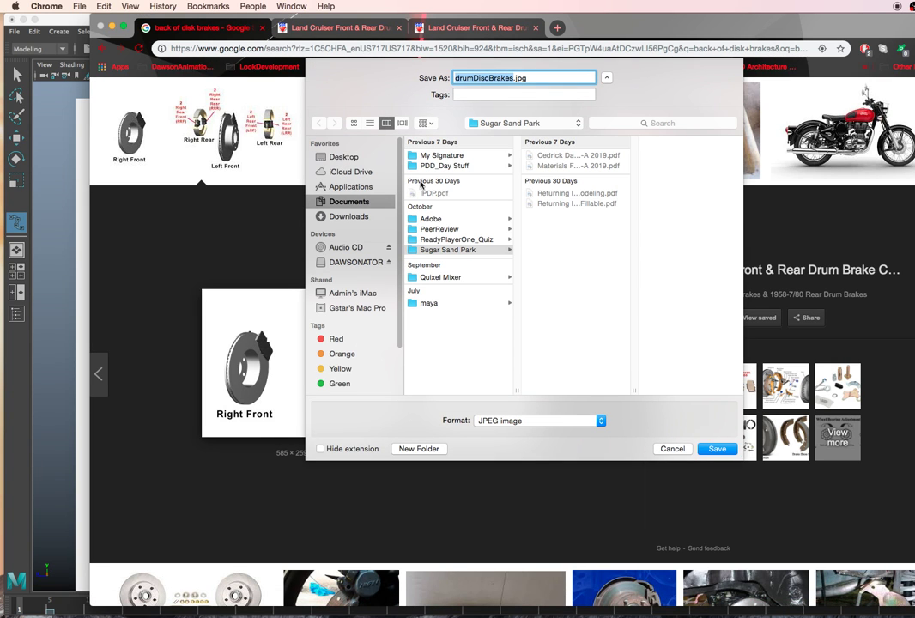
pyautogui.click(343, 157)
pyautogui.click(454, 166)
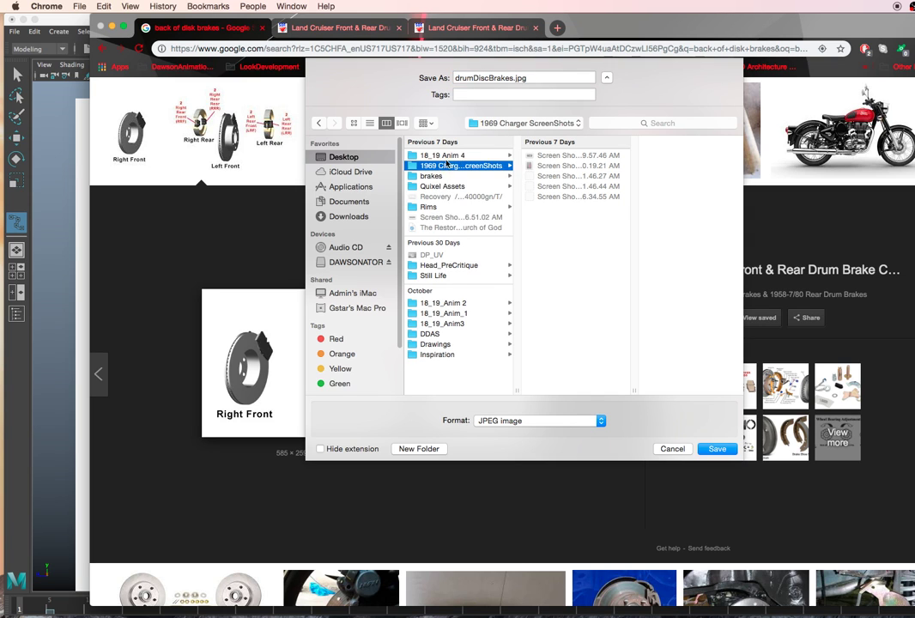
pyautogui.click(436, 324)
pyautogui.click(567, 166)
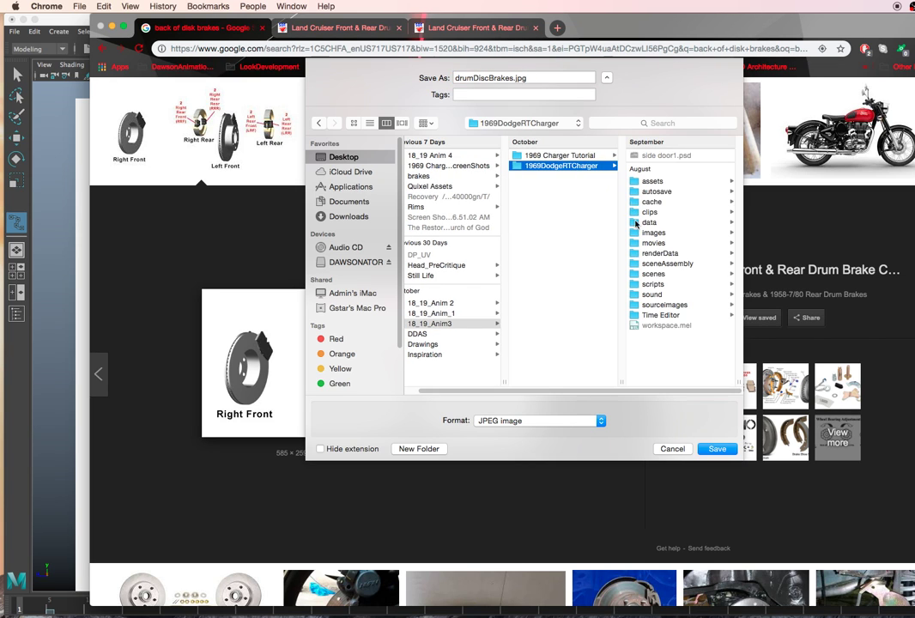
pyautogui.click(664, 305)
pyautogui.click(675, 336)
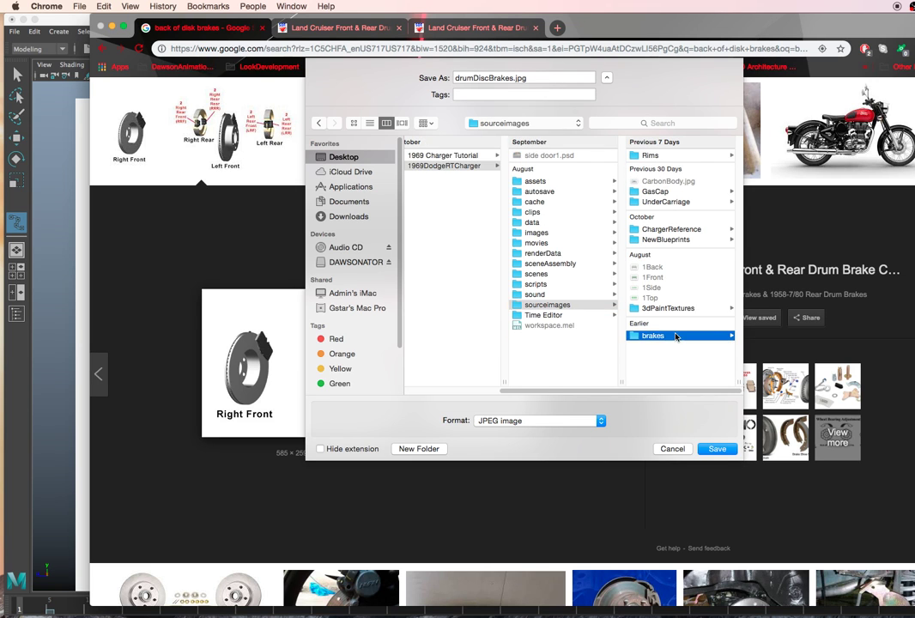
pyautogui.click(715, 450)
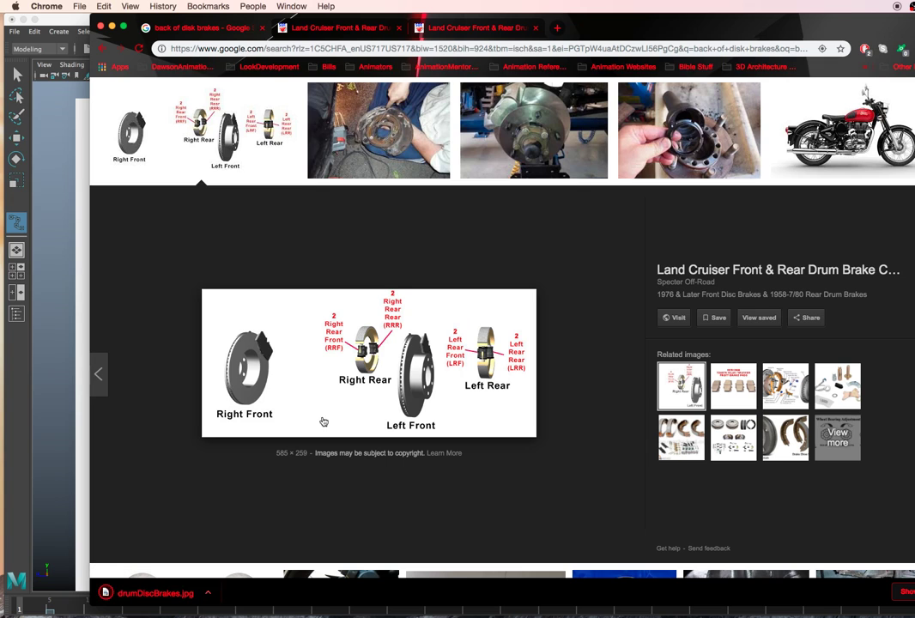
# View the downloaded drumDiscBrakes.jpg enlarged in Preview, examine the front and back of the front rotors, and put it away
pyautogui.click(139, 600)
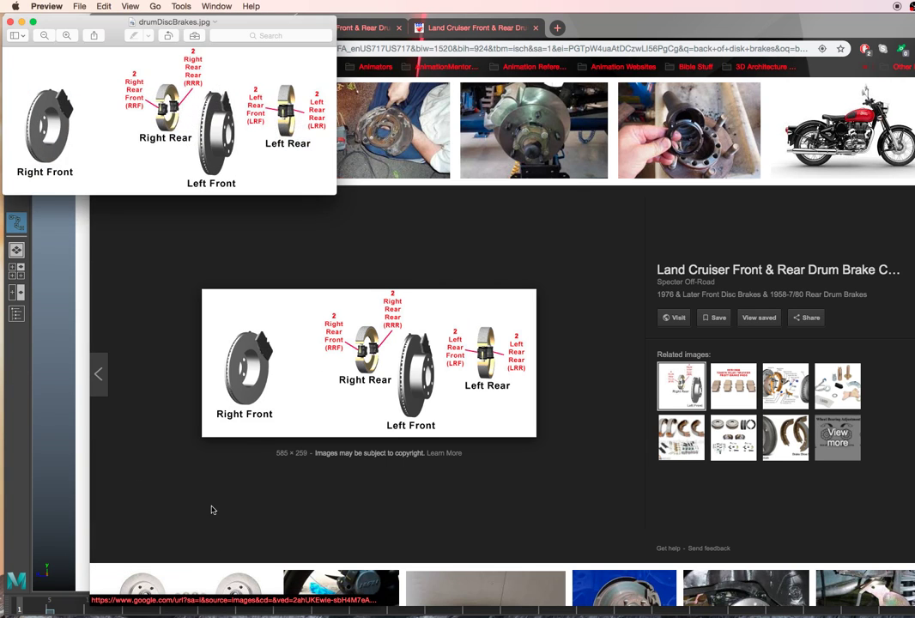
pyautogui.moveTo(336, 195); pyautogui.dragTo(875, 499)
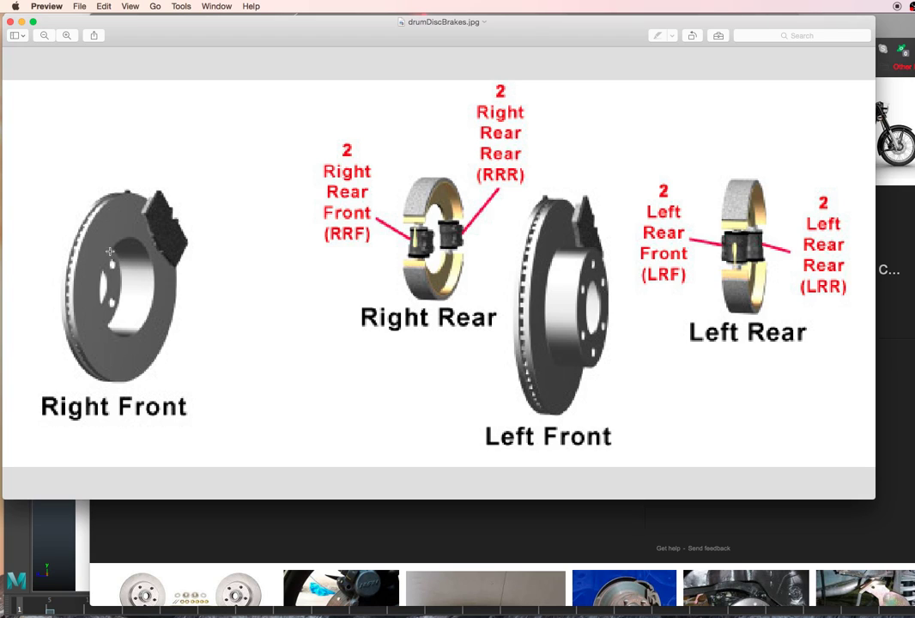
pyautogui.click(23, 22)
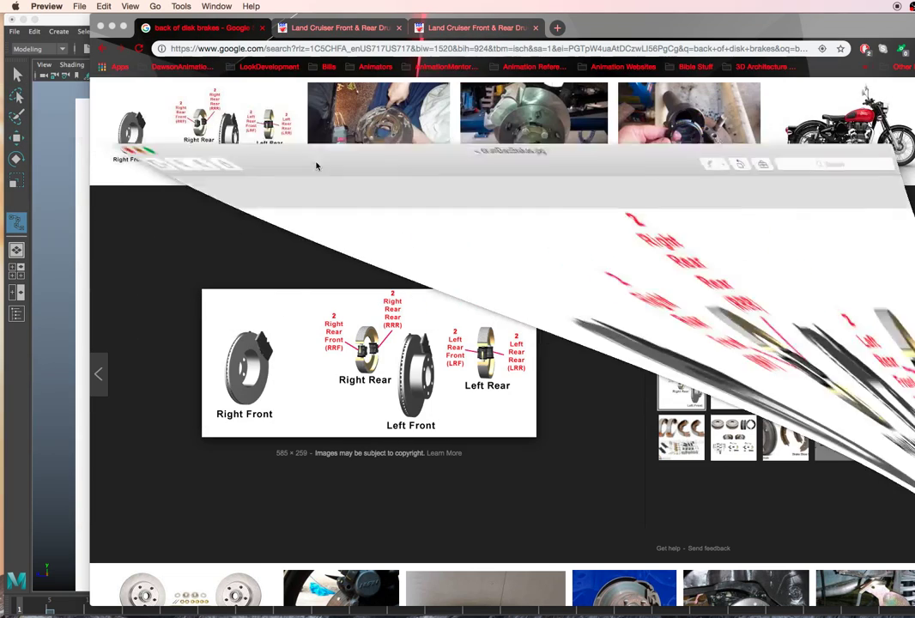
# Switch to Maya and close the rotor profile curve along its underside, up the hub's inner wall and back to the centre hole
pyautogui.click(111, 27)
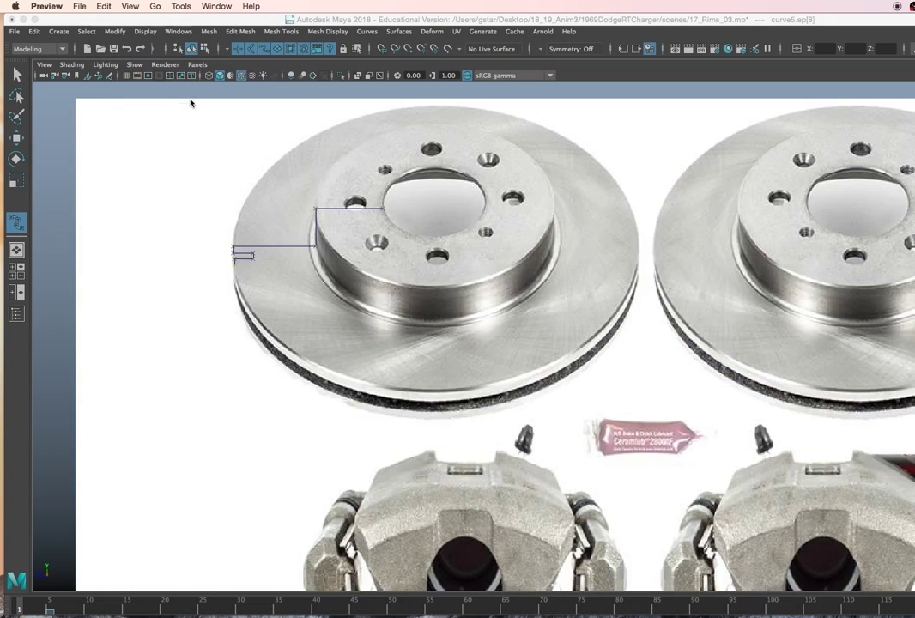
pyautogui.click(329, 269)
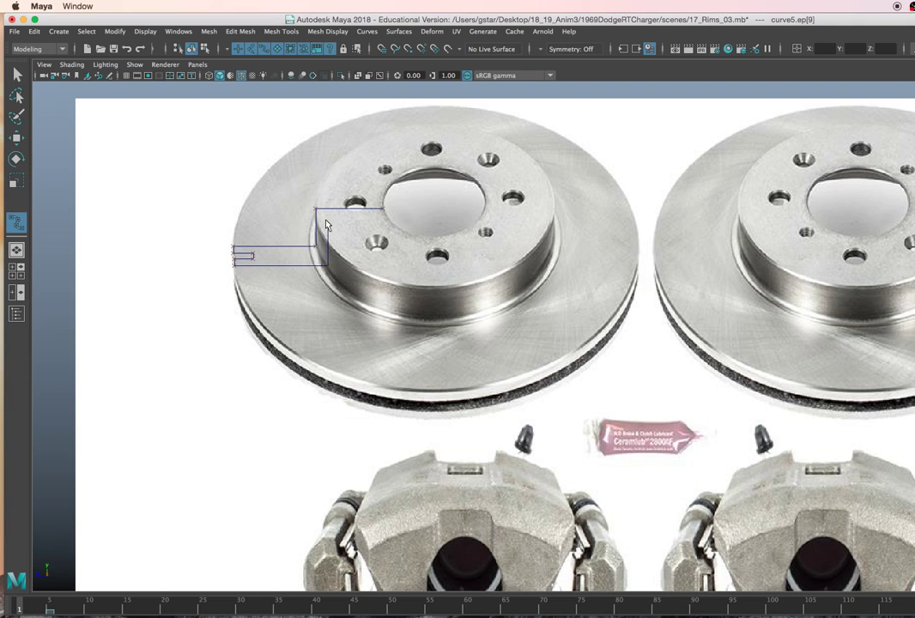
pyautogui.click(327, 222)
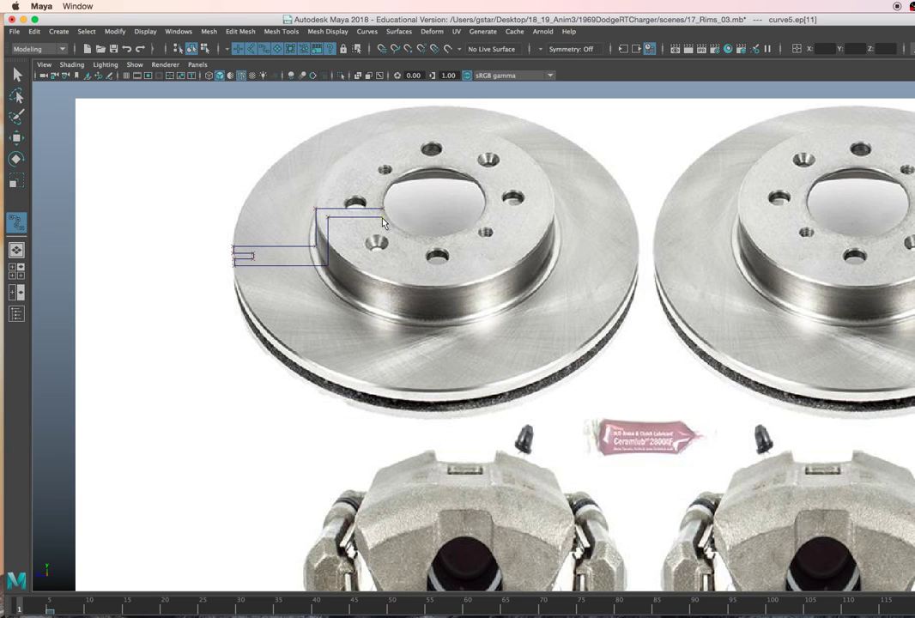
pyautogui.scroll(3, 383, 223)
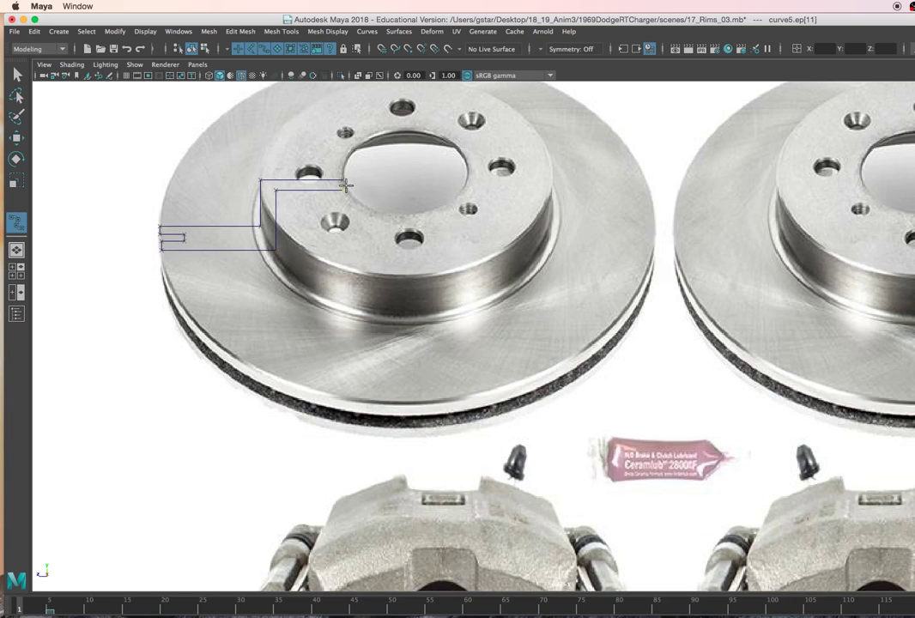
pyautogui.scroll(5, 434, 320)
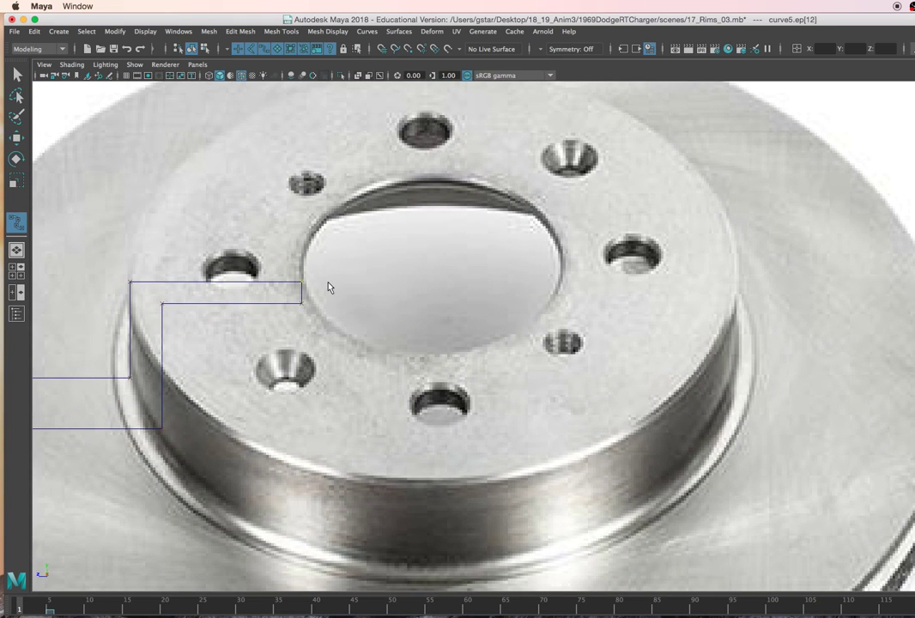
pyautogui.press('w')
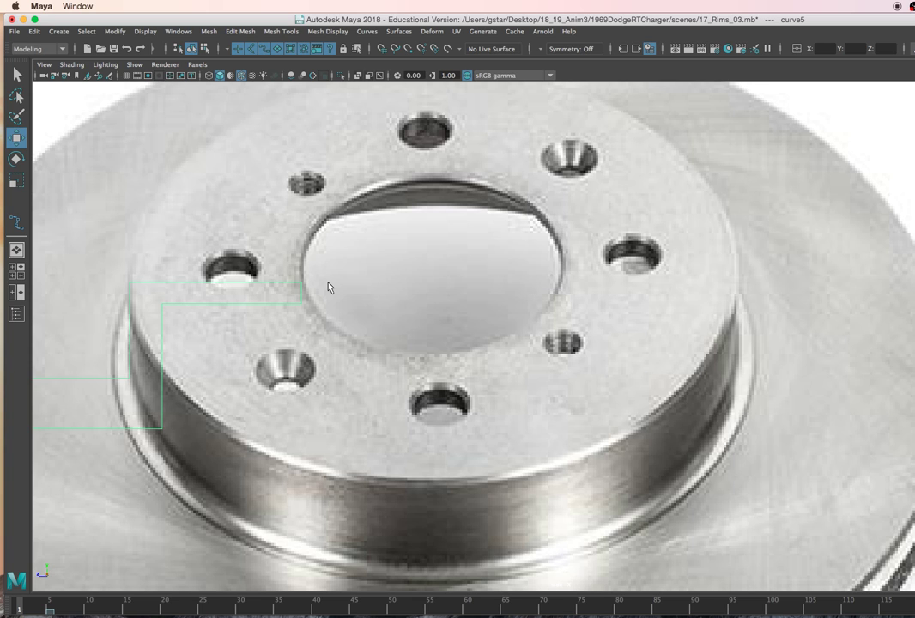
pyautogui.scroll(-5, 341, 313)
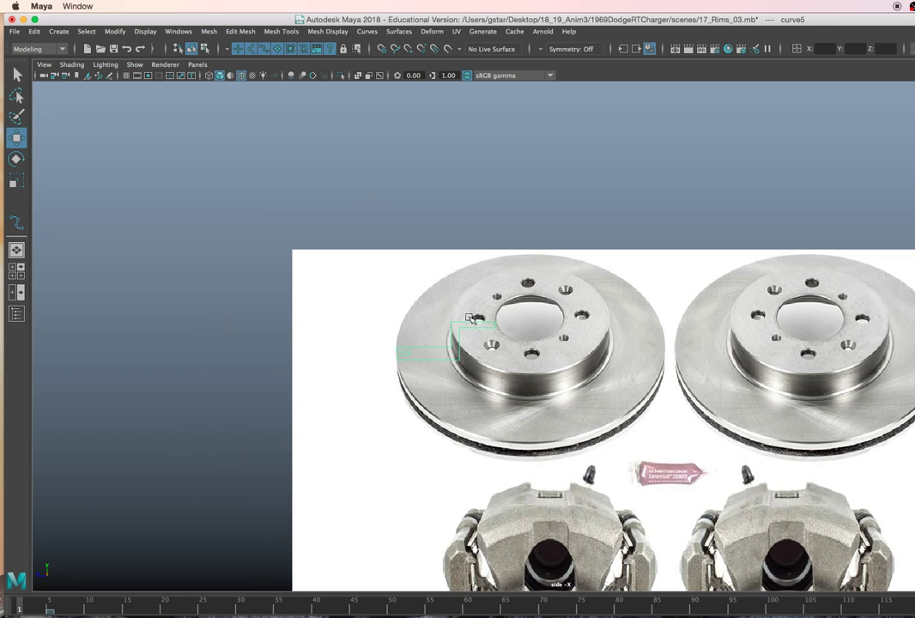
# Center the rotor profile curve's pivot and move the curve up clear of the brake reference image
pyautogui.click(115, 31)
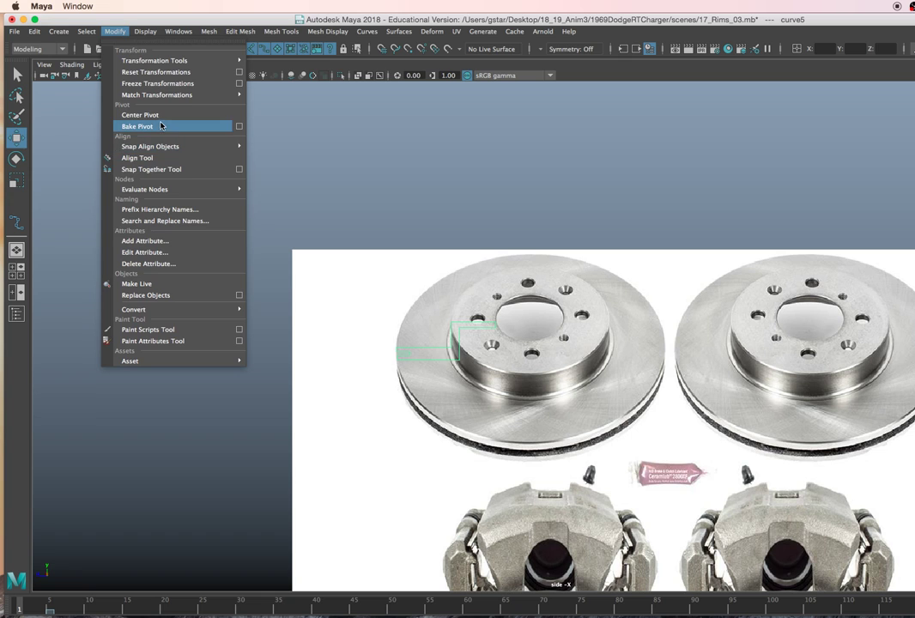
pyautogui.click(140, 115)
pyautogui.moveTo(450, 284); pyautogui.dragTo(438, 119)
pyautogui.scroll(-2, 488, 205)
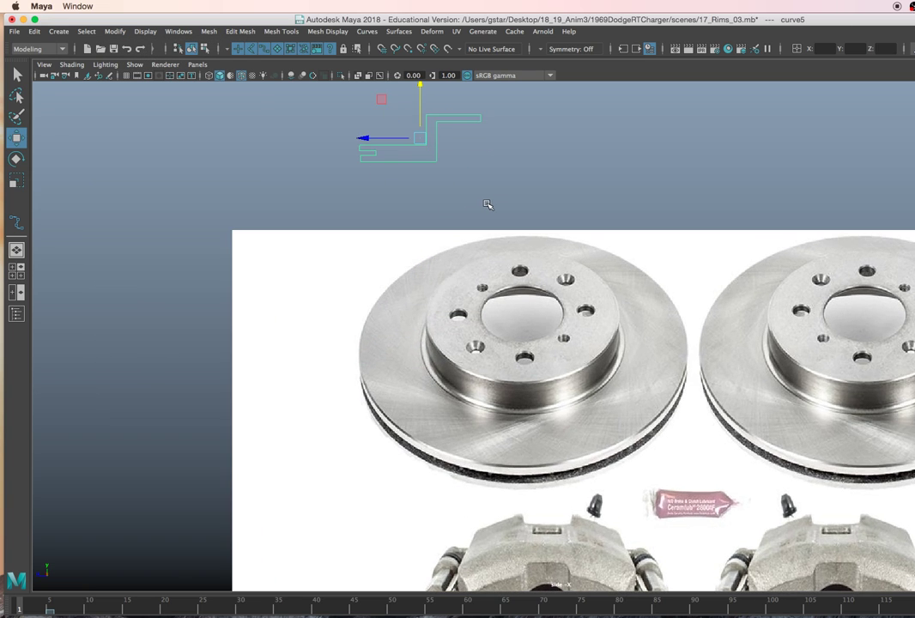
pyautogui.scroll(5, 489, 205)
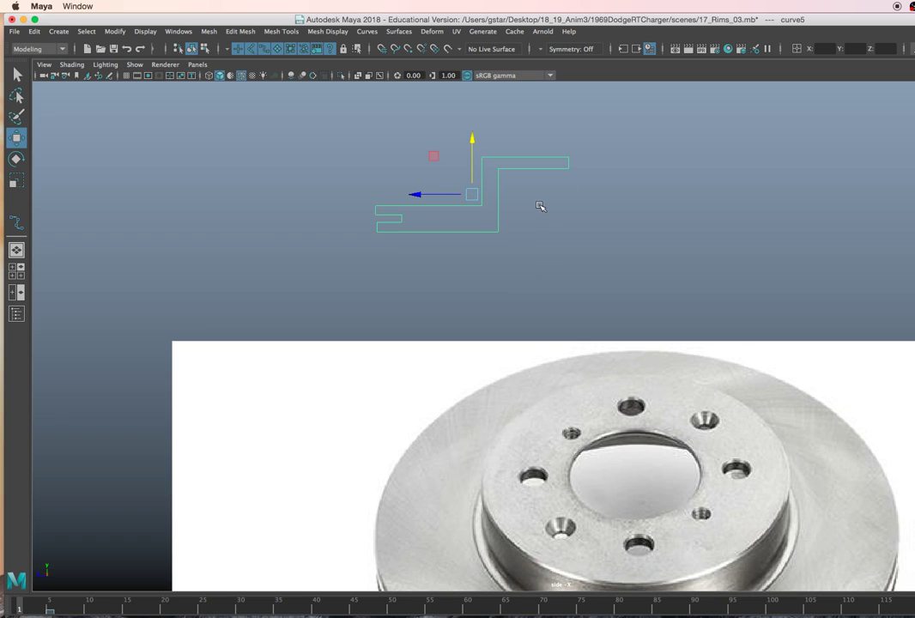
# Straighten the curve's outer rim into a vertical line by scaling its control vertices flat, and deepen the rim slot inward
pyautogui.scroll(3, 439, 237)
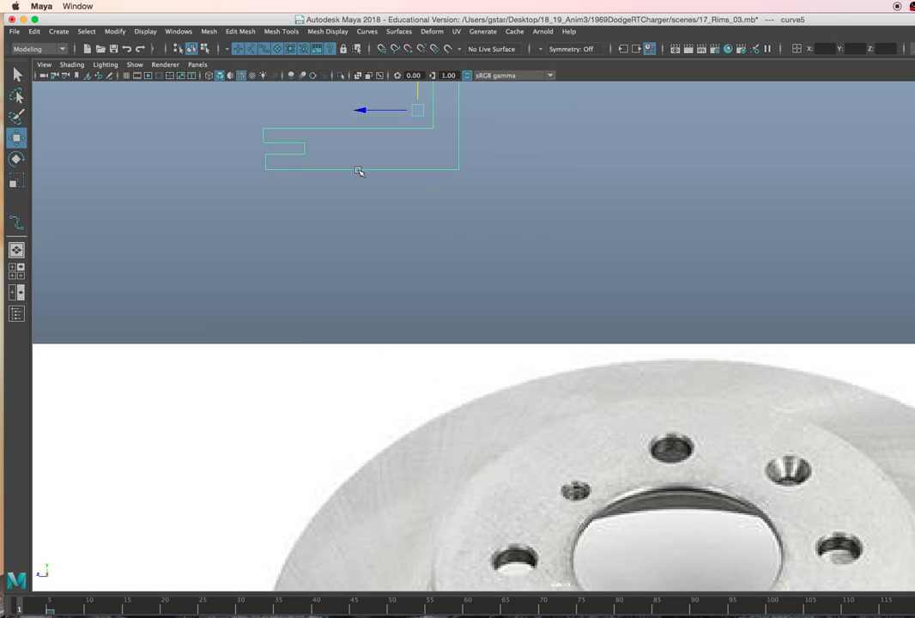
pyautogui.moveTo(311, 165); pyautogui.dragTo(270, 159, button='right')
pyautogui.moveTo(249, 112); pyautogui.dragTo(274, 225)
pyautogui.press('r')
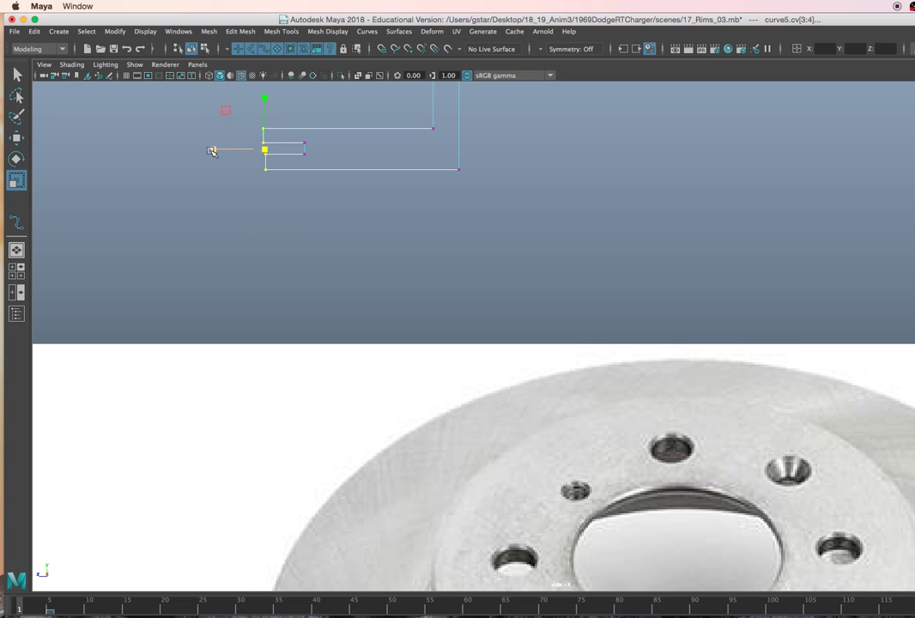
pyautogui.moveTo(300, 146); pyautogui.dragTo(321, 162)
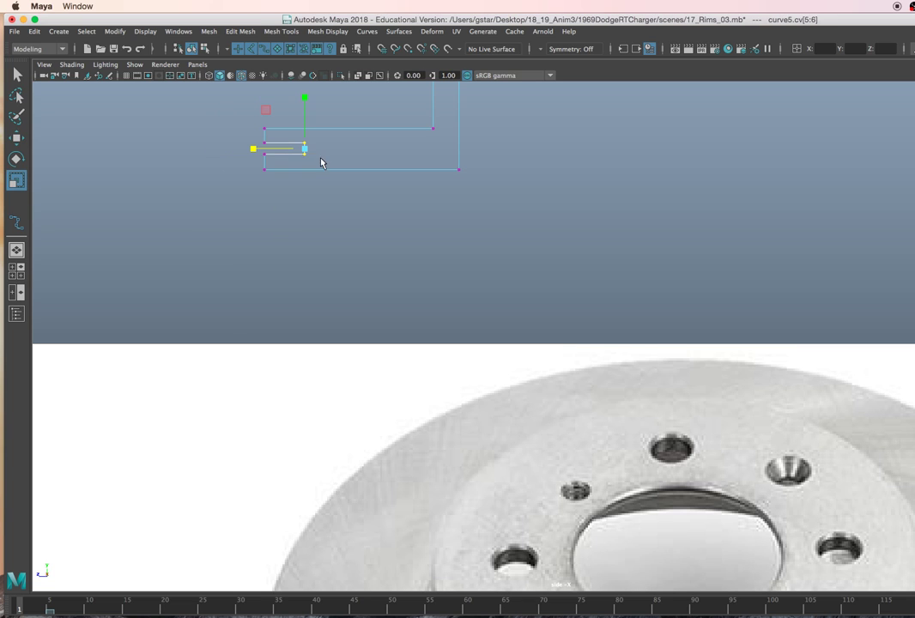
pyautogui.press('w')
pyautogui.moveTo(260, 150); pyautogui.dragTo(273, 149)
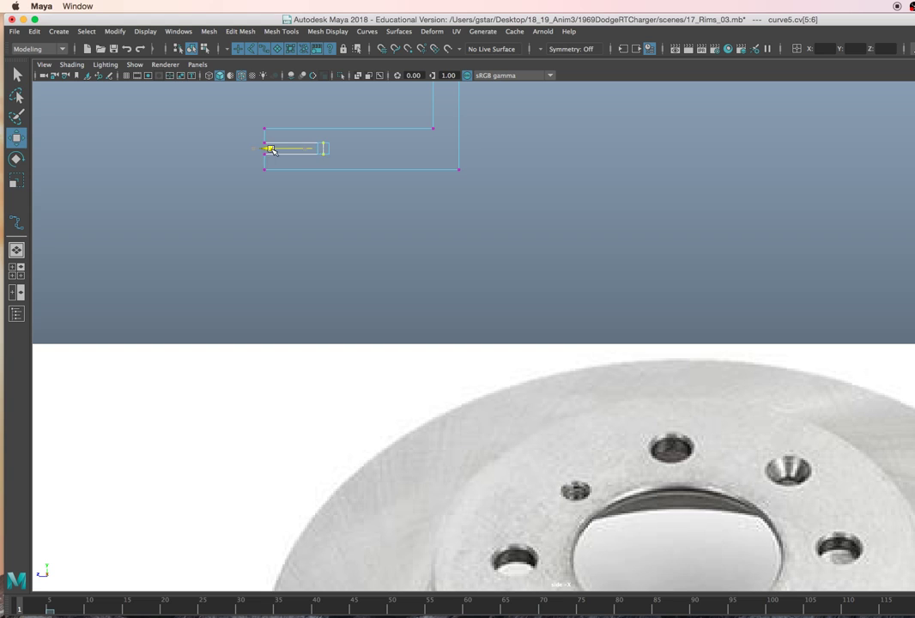
pyautogui.moveTo(347, 130); pyautogui.dragTo(403, 111, button='right')
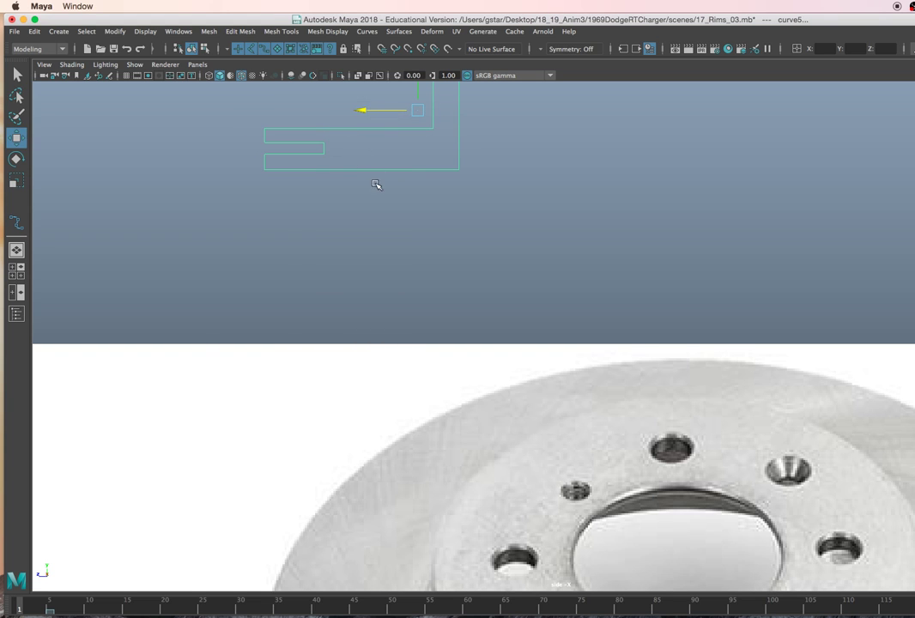
pyautogui.scroll(-4, 376, 184)
pyautogui.click(562, 284)
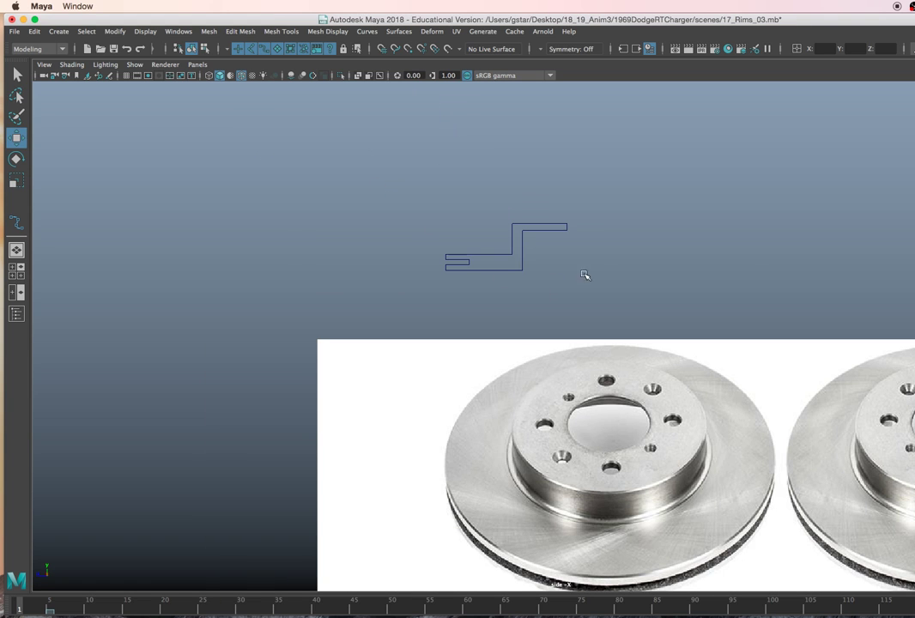
# Move the rotor profile curve from above the reference image over to the Charger's front wheel in the side view
pyautogui.keyDown('alt'); pyautogui.moveTo(718, 258); pyautogui.dragTo(571, 194, button='middle'); pyautogui.keyUp('alt')
pyautogui.scroll(3, 662, 287)
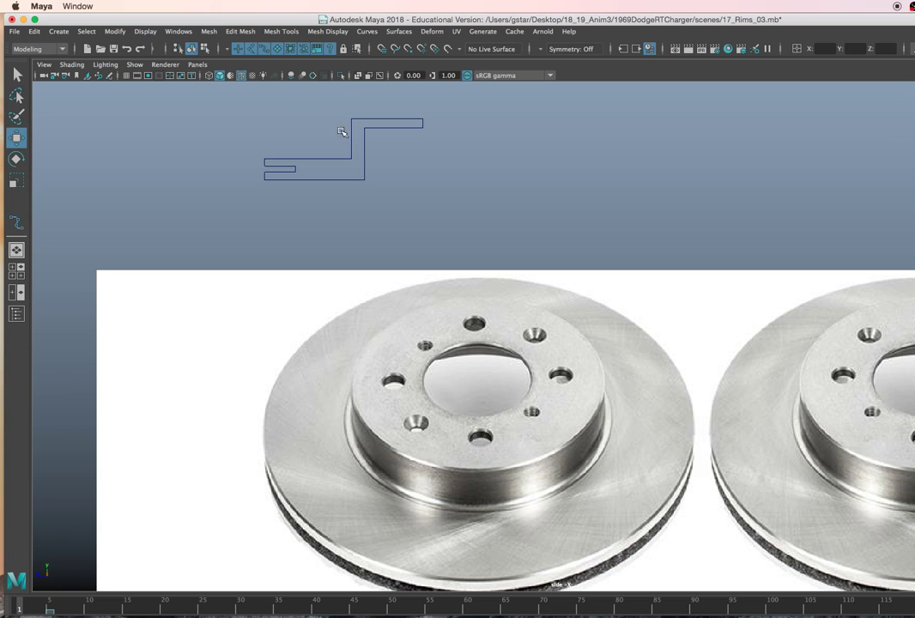
pyautogui.click(378, 152)
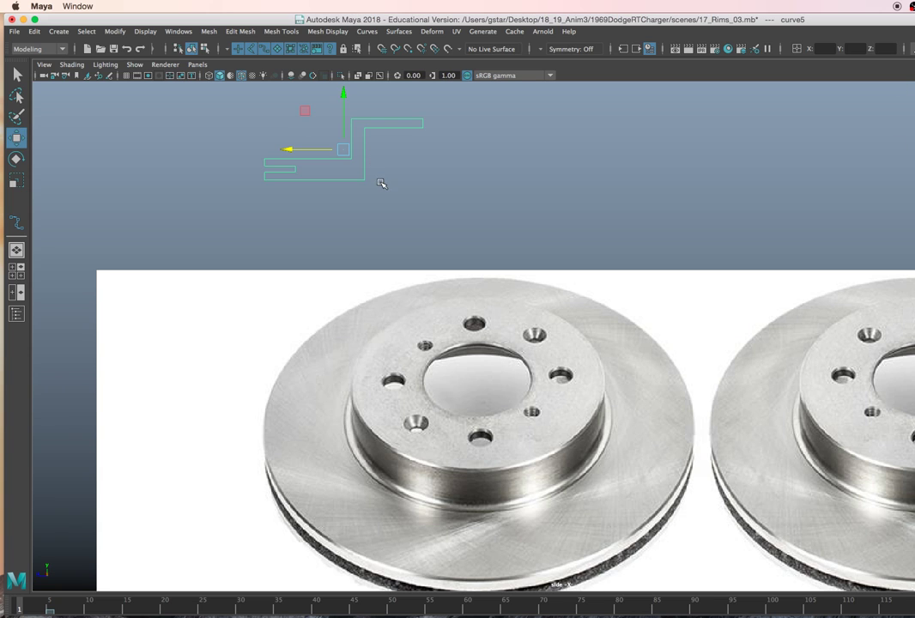
pyautogui.moveTo(345, 92); pyautogui.dragTo(311, 338)
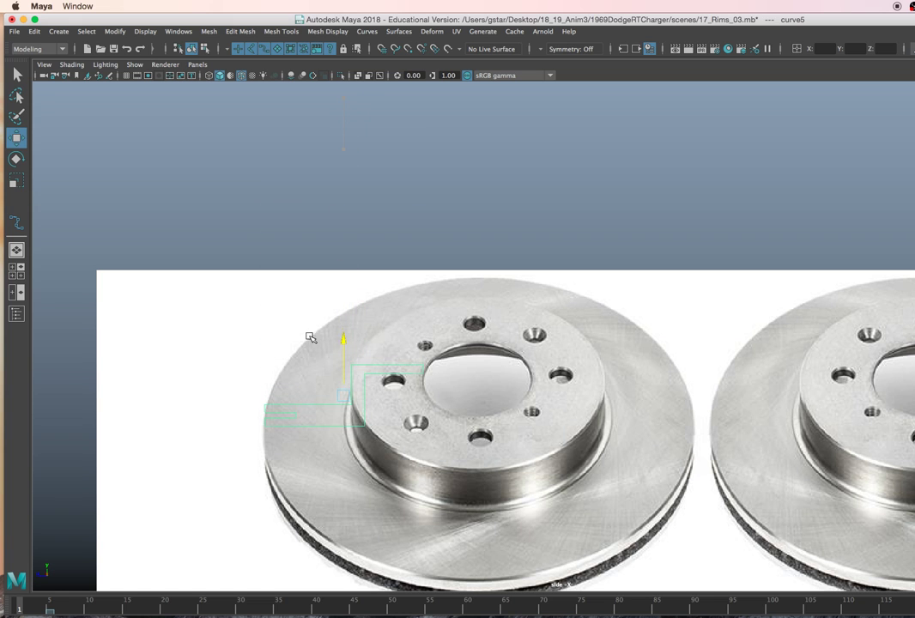
pyautogui.scroll(-10, 311, 338)
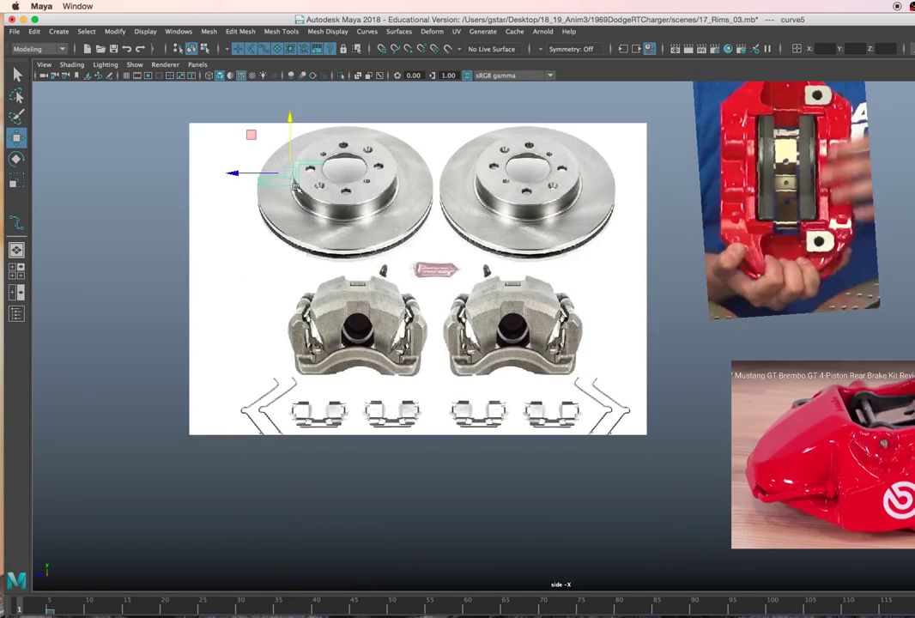
pyautogui.scroll(-3, 296, 186)
pyautogui.moveTo(338, 201); pyautogui.dragTo(818, 485)
pyautogui.keyDown('alt'); pyautogui.moveTo(832, 507); pyautogui.dragTo(684, 391, button='middle'); pyautogui.keyUp('alt')
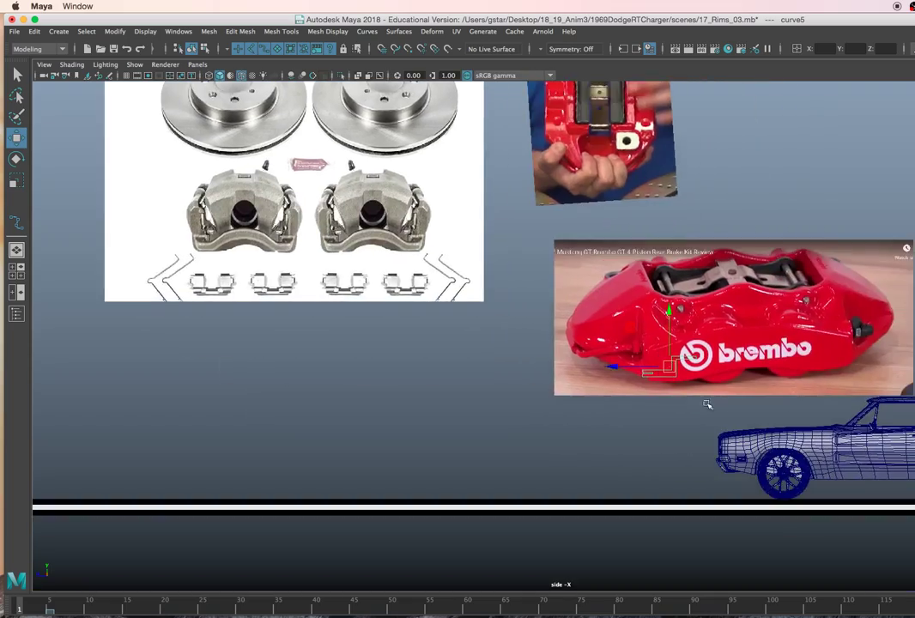
pyautogui.scroll(10, 684, 390)
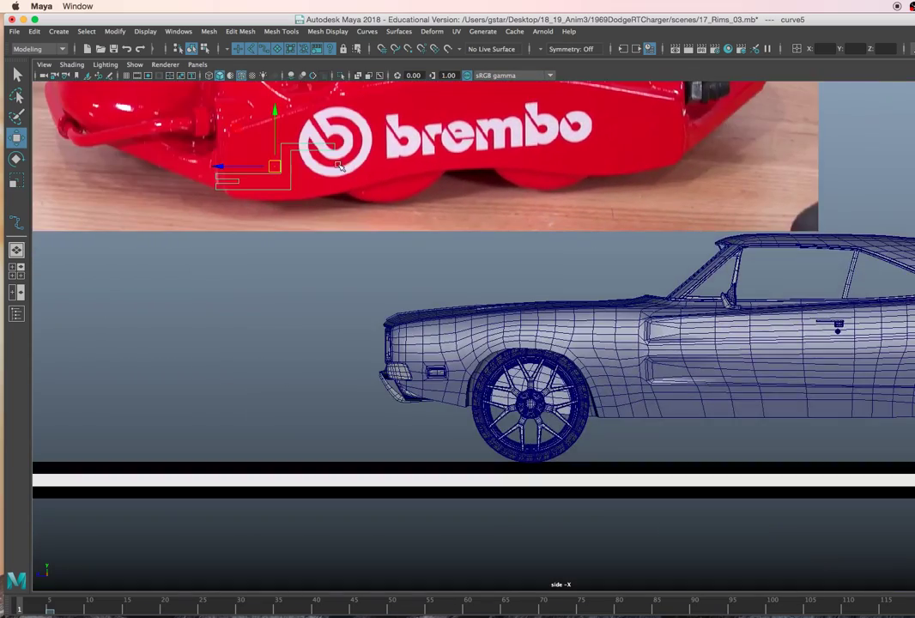
pyautogui.moveTo(279, 171); pyautogui.dragTo(482, 405)
# In the front view, shift the profile curve sideways until it sits just outside the front tire
pyautogui.scroll(5, 482, 405)
pyautogui.keyDown('alt'); pyautogui.moveTo(475, 428); pyautogui.dragTo(477, 417, button='middle'); pyautogui.keyUp('alt')
pyautogui.scroll(5, 478, 415)
pyautogui.press('space')
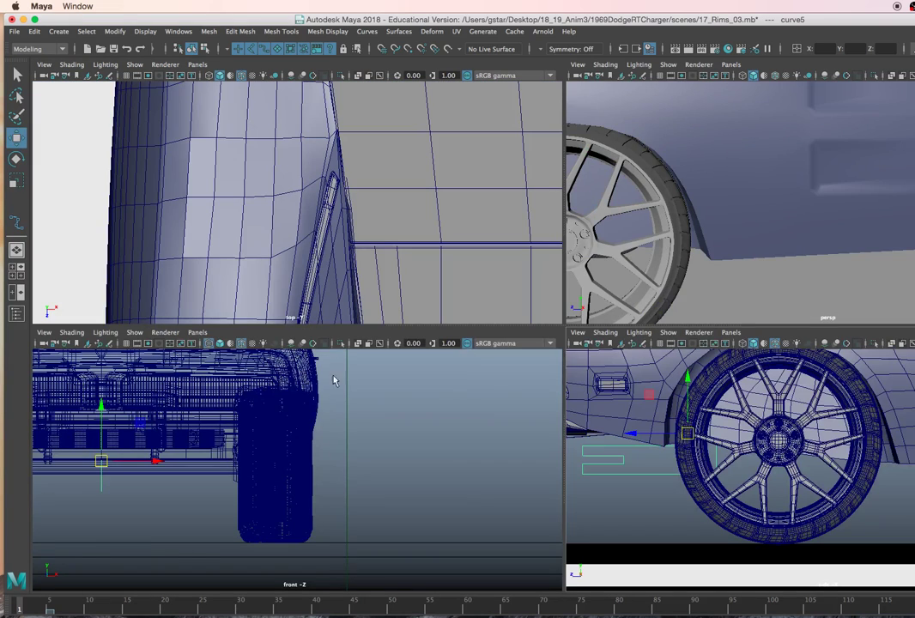
pyautogui.moveTo(153, 462); pyautogui.dragTo(381, 465)
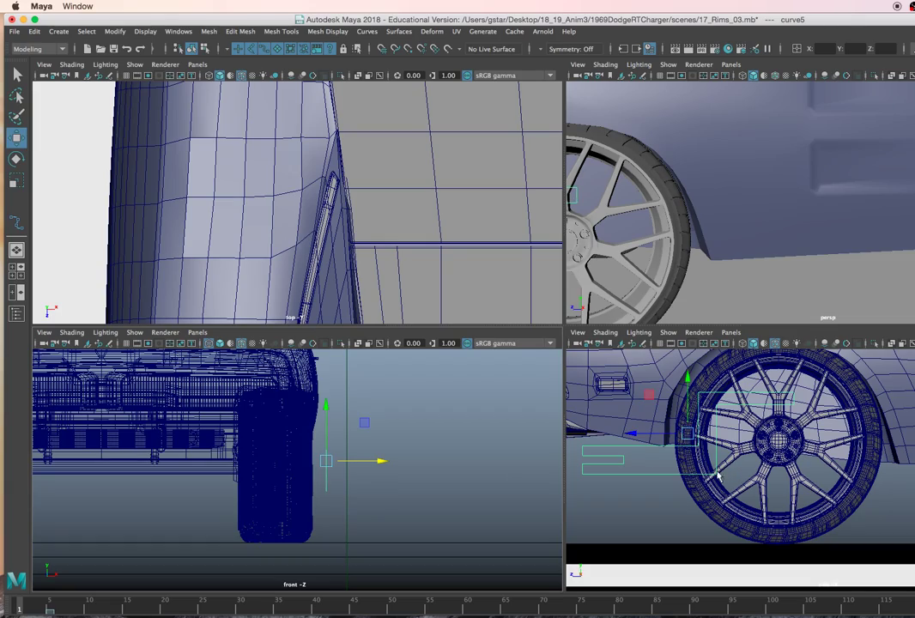
# In the side view, scale the profile curve down and reposition it beside the front wheel's hub
pyautogui.press('space')
pyautogui.scroll(3, 398, 316)
pyautogui.keyDown('alt'); pyautogui.moveTo(361, 288); pyautogui.dragTo(381, 343, button='middle'); pyautogui.keyUp('alt')
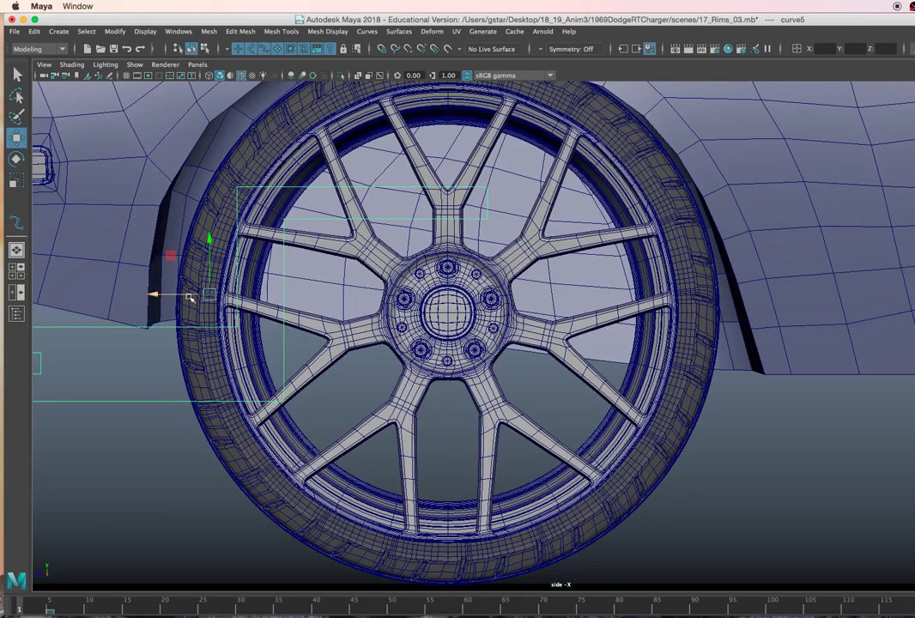
pyautogui.moveTo(188, 297); pyautogui.dragTo(41, 302)
pyautogui.press('r')
pyautogui.press('w')
pyautogui.scroll(5, 141, 296)
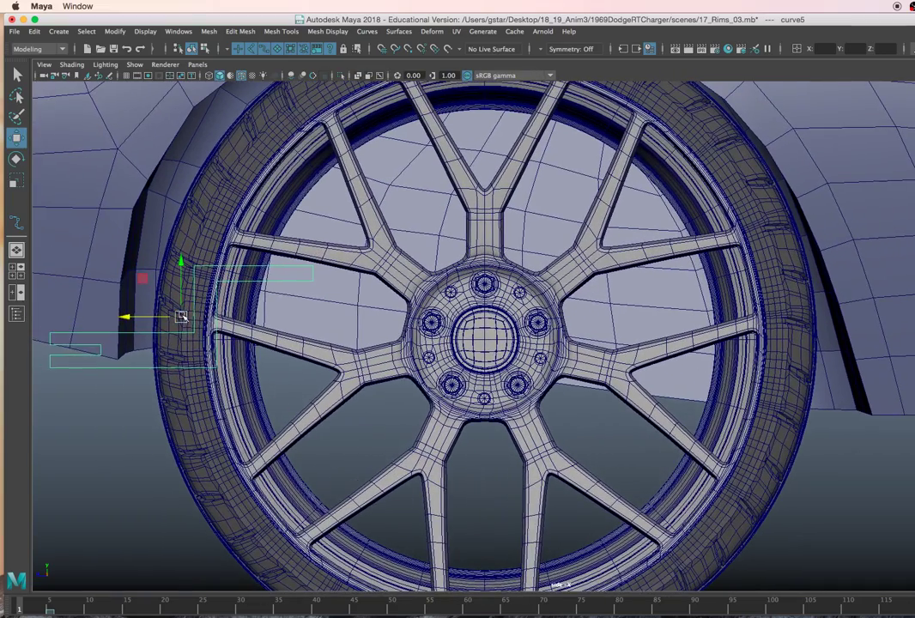
pyautogui.moveTo(181, 317); pyautogui.dragTo(187, 333)
pyautogui.moveTo(242, 358); pyautogui.dragTo(254, 355)
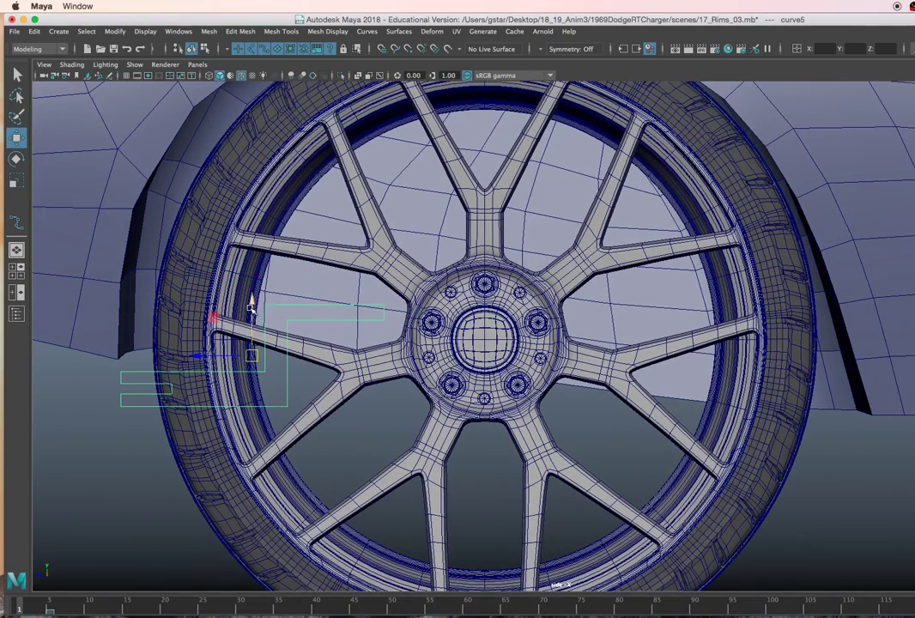
# Check the profile curve in isolation and examine the rotor and caliper reference images to judge its size against the wheel
pyautogui.hotkey('ctrl', '1')
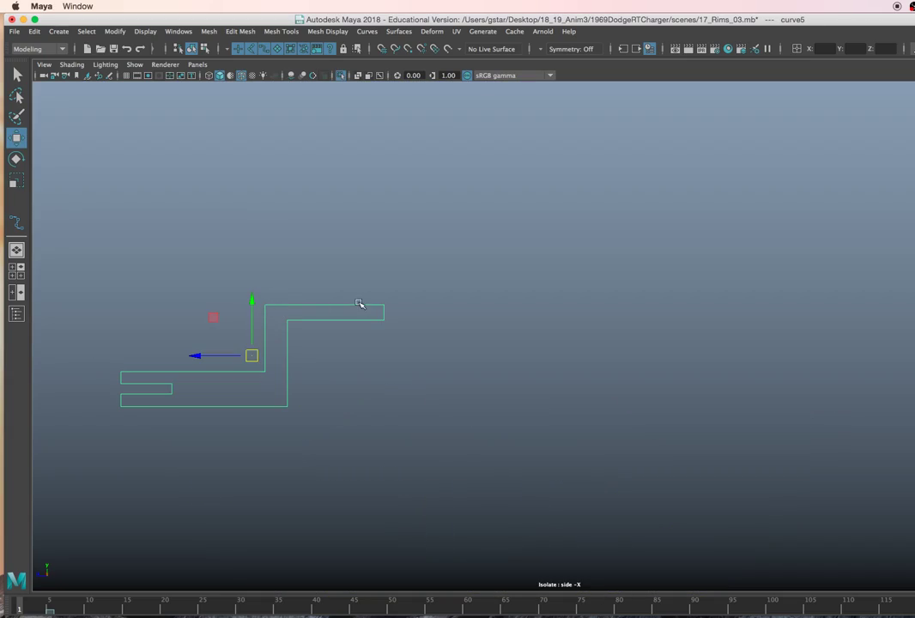
pyautogui.hotkey('ctrl', '1')
pyautogui.press('space')
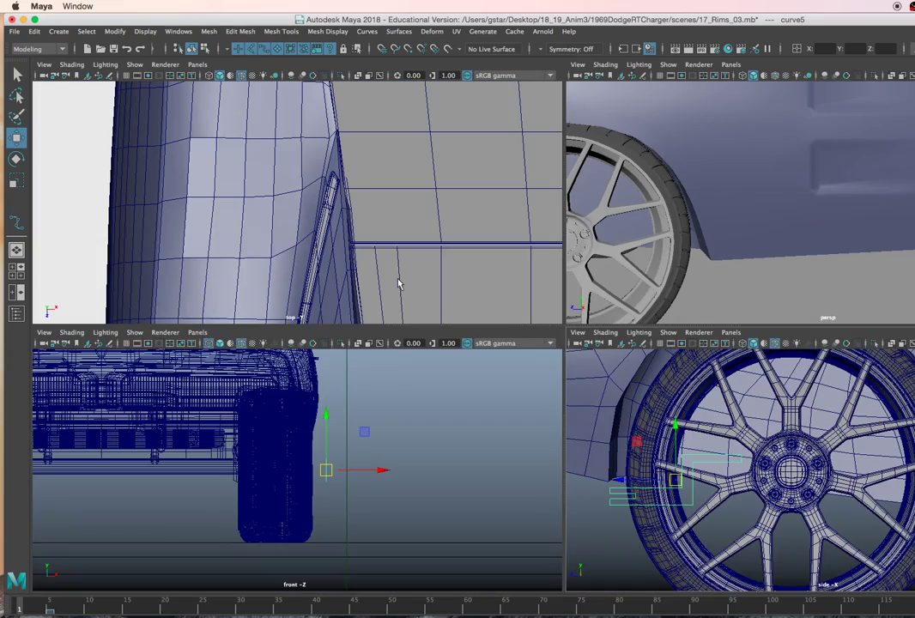
pyautogui.press('space')
pyautogui.scroll(-10, 307, 145)
pyautogui.keyDown('alt'); pyautogui.moveTo(257, 86); pyautogui.dragTo(323, 265, button='middle'); pyautogui.keyUp('alt')
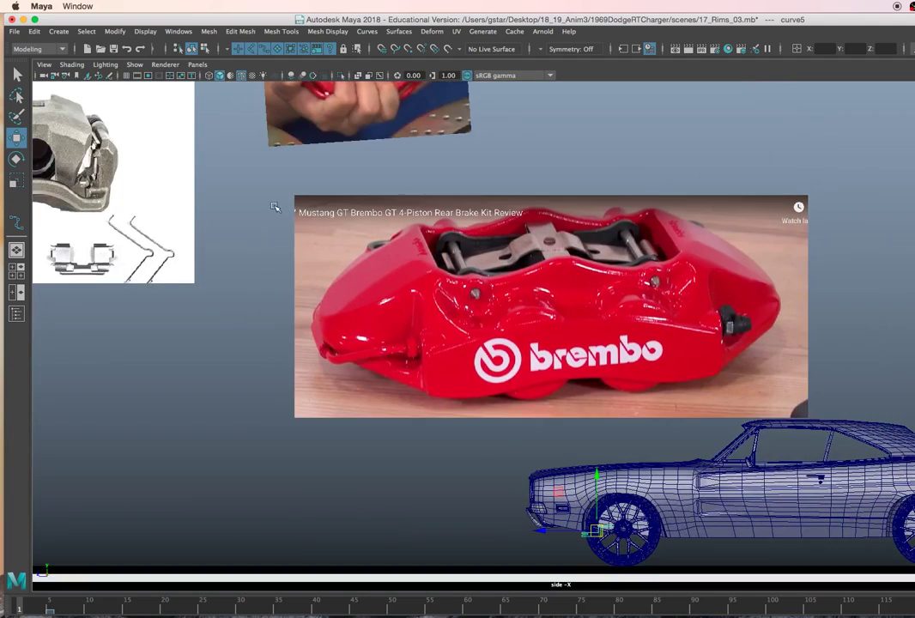
pyautogui.scroll(-2, 283, 234)
pyautogui.keyDown('alt'); pyautogui.moveTo(244, 203); pyautogui.dragTo(344, 328, button='middle'); pyautogui.keyUp('alt')
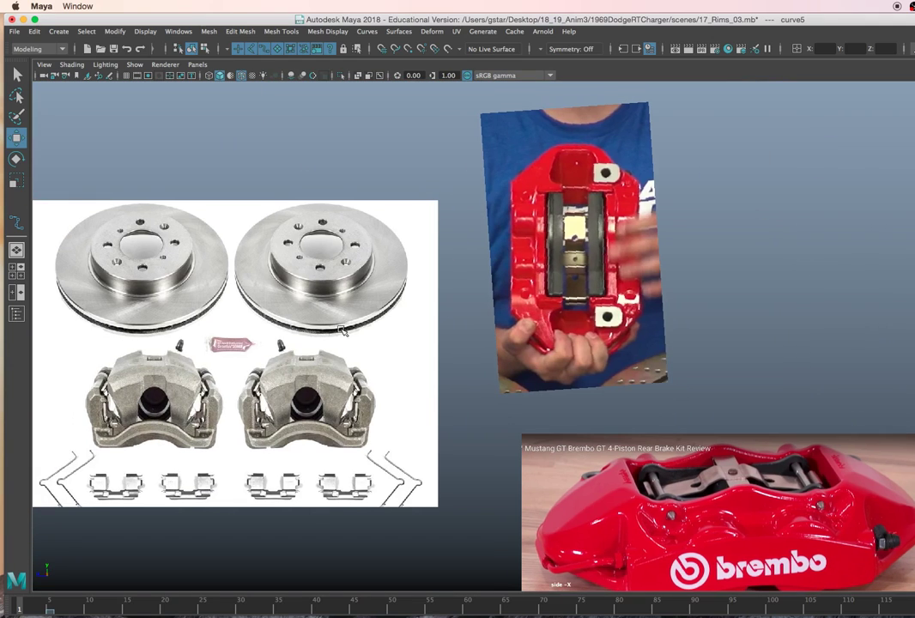
pyautogui.keyDown('alt'); pyautogui.moveTo(557, 411); pyautogui.dragTo(448, 225, button='middle'); pyautogui.keyUp('alt')
pyautogui.scroll(1, 535, 404)
pyautogui.keyDown('alt'); pyautogui.moveTo(533, 404); pyautogui.dragTo(520, 391, button='middle'); pyautogui.keyUp('alt')
pyautogui.click(271, 252)
pyautogui.keyDown('alt'); pyautogui.moveTo(723, 586); pyautogui.dragTo(508, 417, button='middle'); pyautogui.keyUp('alt')
pyautogui.scroll(6, 510, 416)
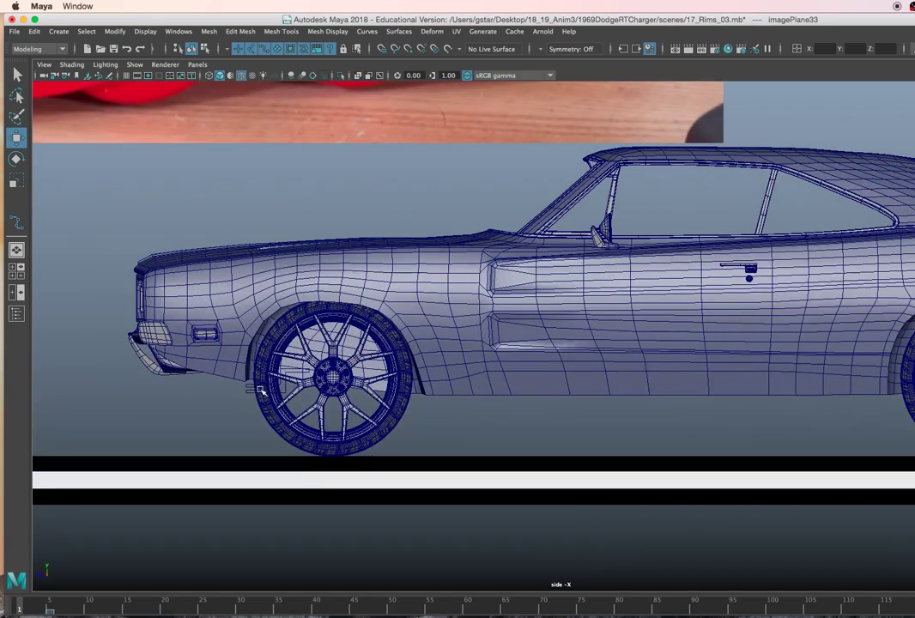
# Reselect the rotor profile curve at the front wheel and scale it down toward the size of the hub
pyautogui.click(250, 390)
pyautogui.press('f')
pyautogui.scroll(-10, 458, 382)
pyautogui.keyDown('alt'); pyautogui.moveTo(581, 375); pyautogui.dragTo(468, 383, button='middle'); pyautogui.keyUp('alt')
pyautogui.scroll(2, 481, 384)
pyautogui.scroll(3, 480, 386)
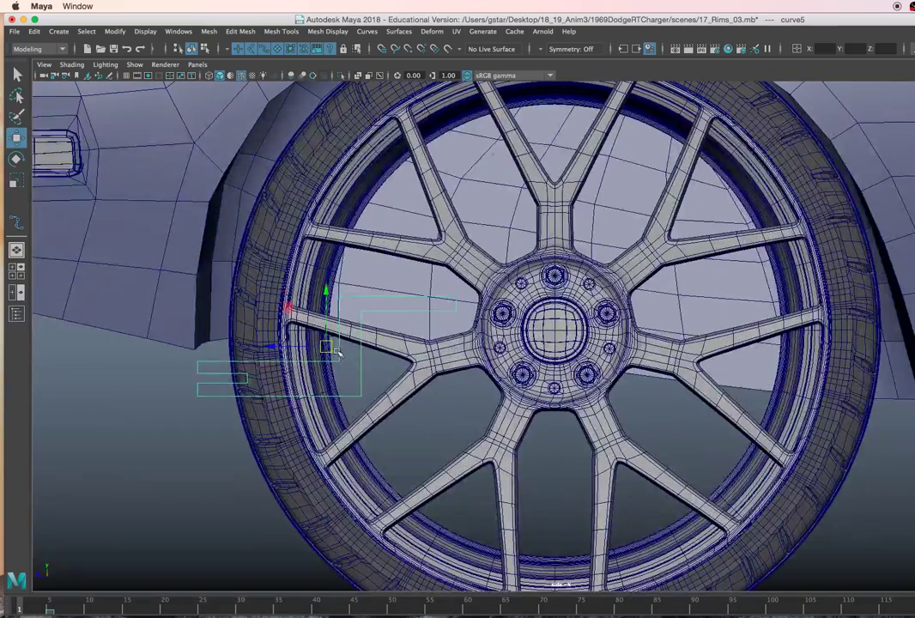
pyautogui.scroll(5, 471, 322)
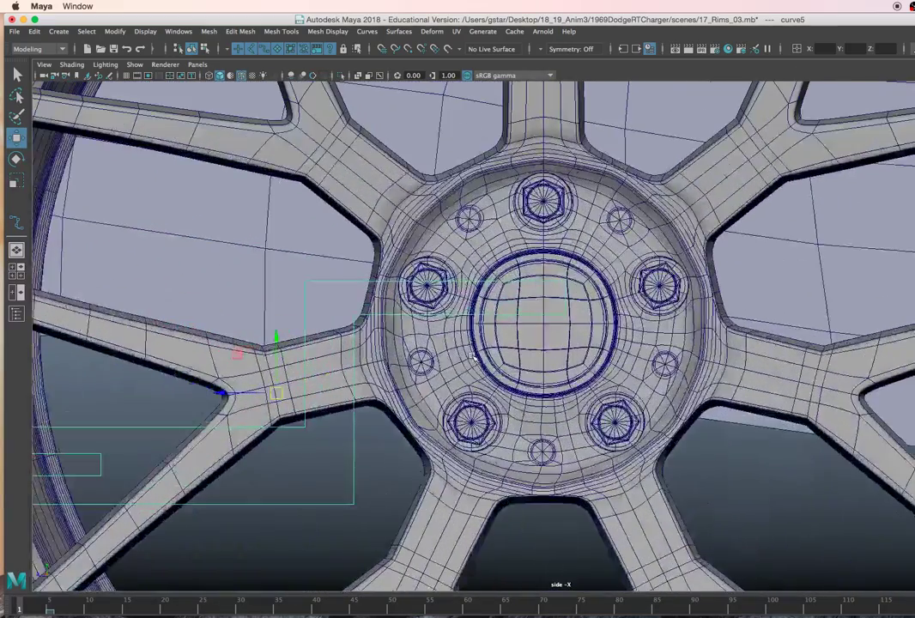
pyautogui.press('r')
pyautogui.moveTo(277, 393); pyautogui.dragTo(153, 391)
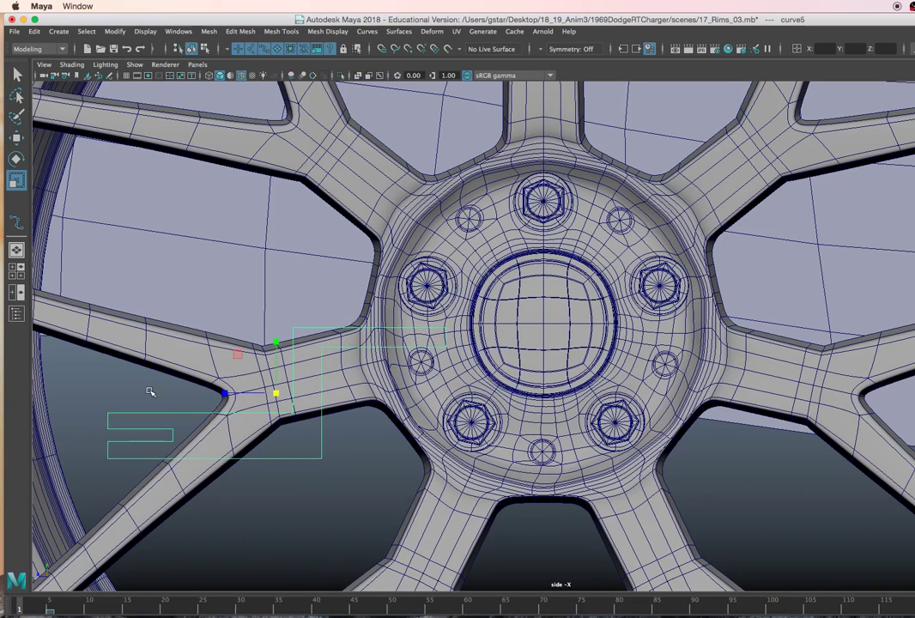
# Shrink the profile curve further and move its inner end to the edge of the wheel's center cap
pyautogui.press('w')
pyautogui.moveTo(275, 393)
pyautogui.mouseDown()
pyautogui.moveTo(333, 381)
pyautogui.moveTo(275, 381)
pyautogui.mouseUp()
pyautogui.press('r')
pyautogui.press('w')
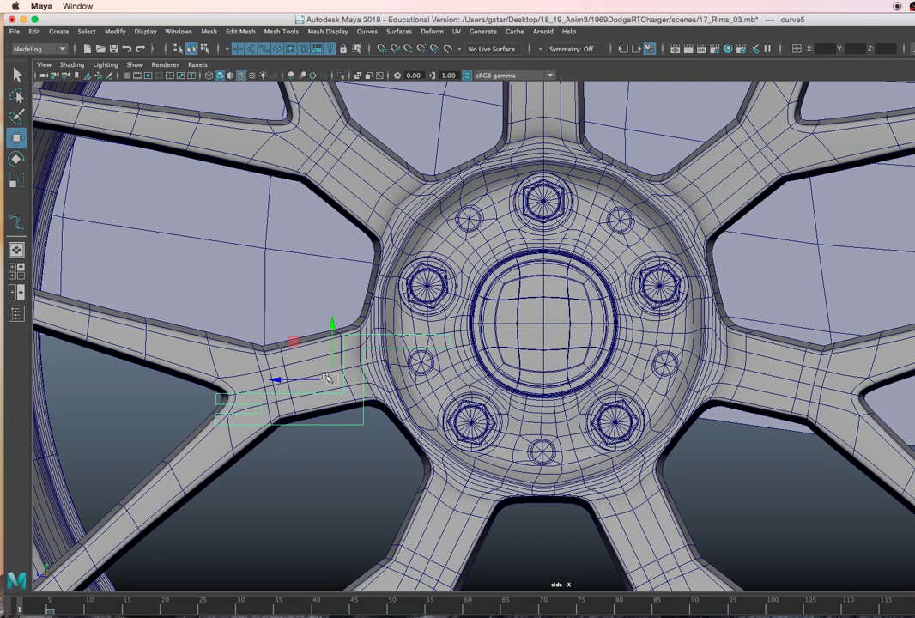
pyautogui.moveTo(332, 379); pyautogui.dragTo(355, 366)
pyautogui.scroll(3, 394, 372)
pyautogui.scroll(2, 395, 373)
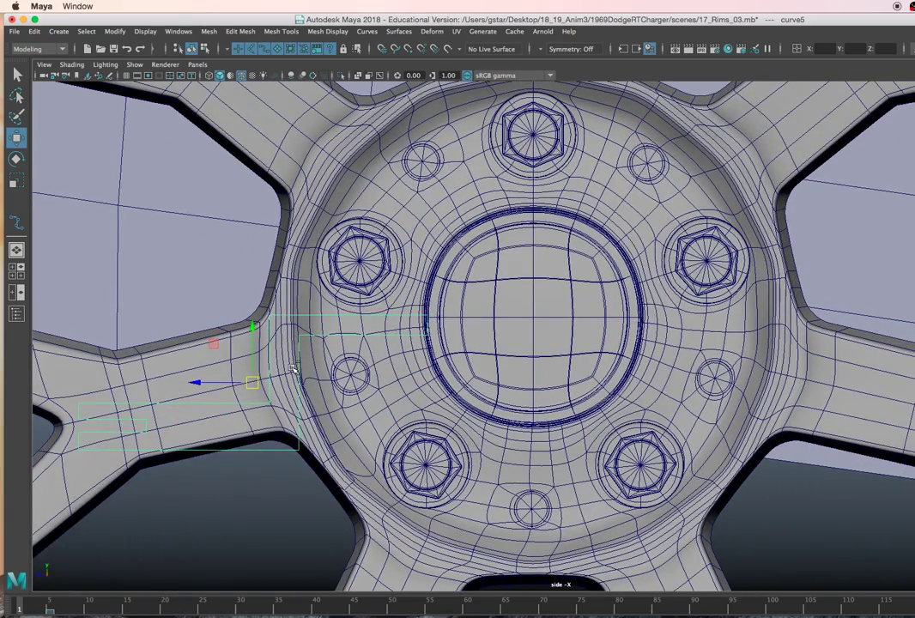
# Isolate the profile curve, raise its pivot to the level of its top edge and rotate the curve until it lies flat
pyautogui.hotkey('ctrl', '1')
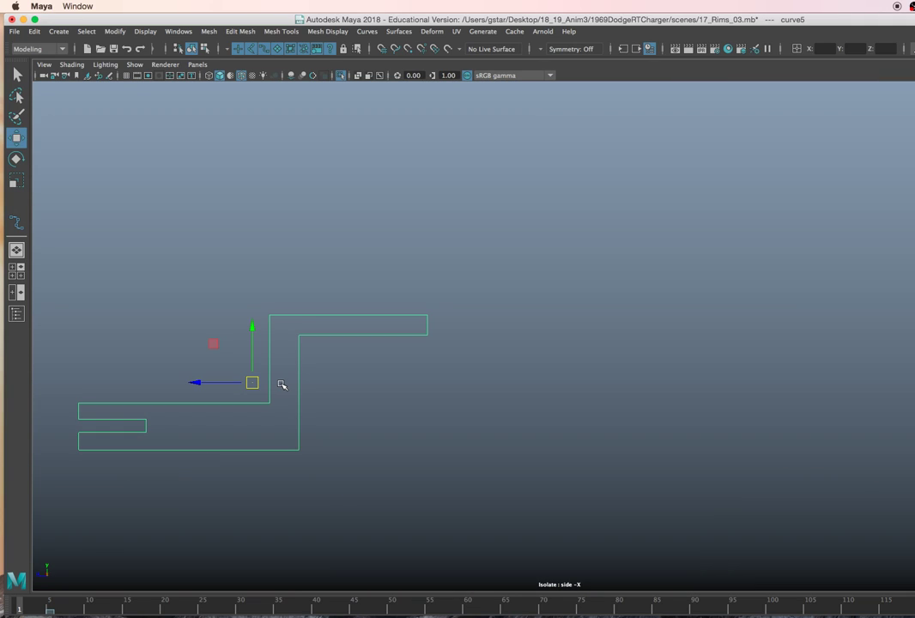
pyautogui.press('d')
pyautogui.moveTo(254, 327); pyautogui.dragTo(256, 260)
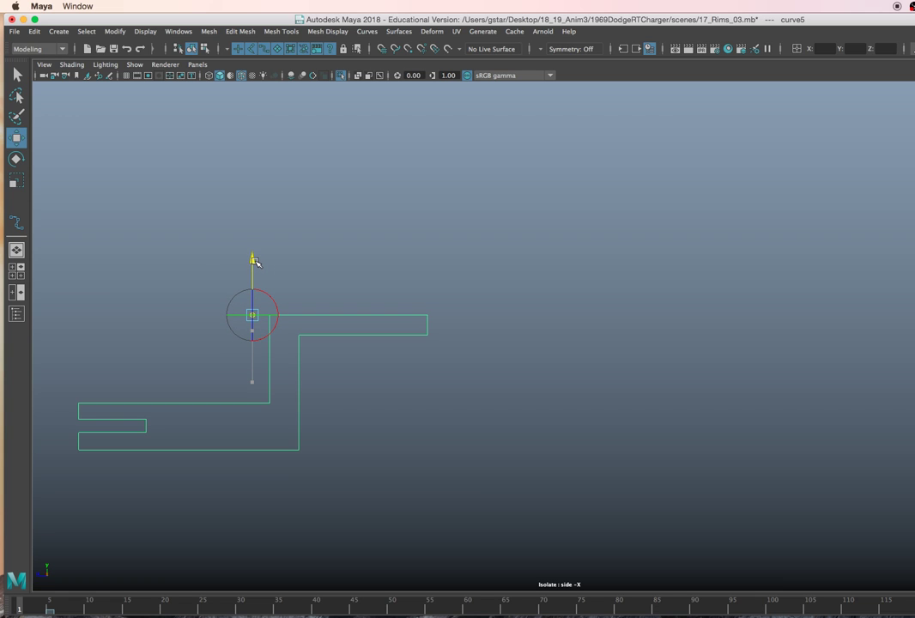
pyautogui.press('e')
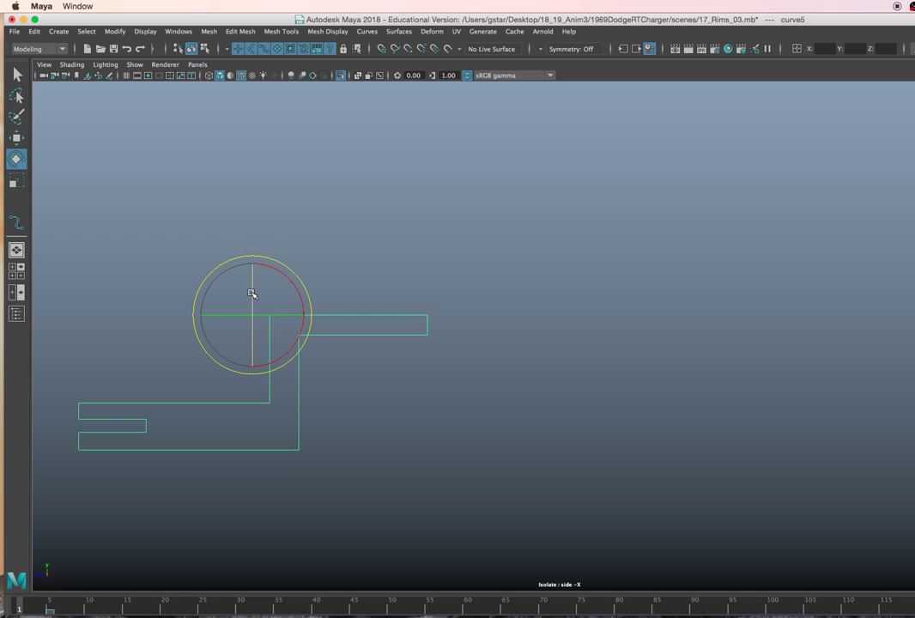
pyautogui.moveTo(253, 281); pyautogui.dragTo(243, 343)
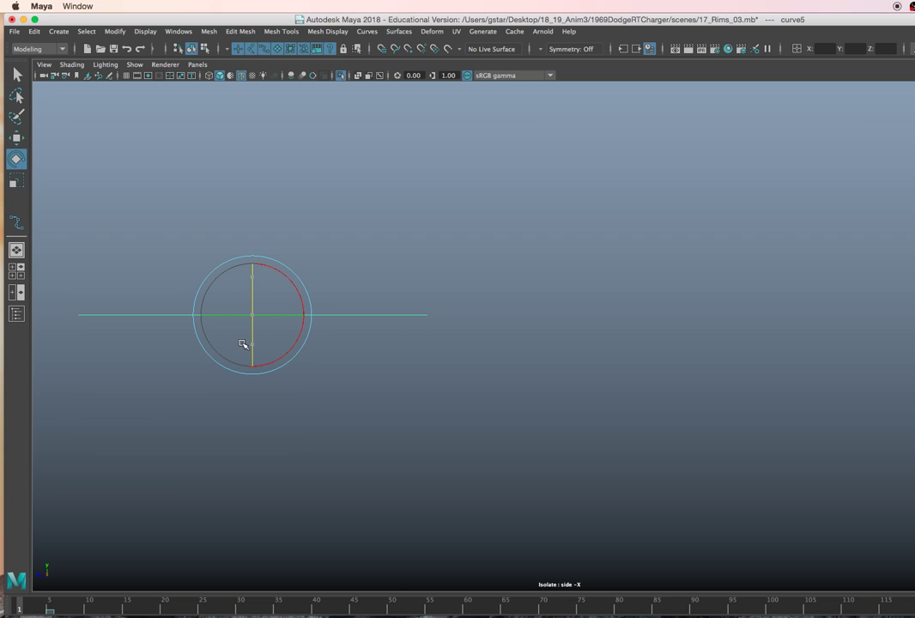
pyautogui.press('w')
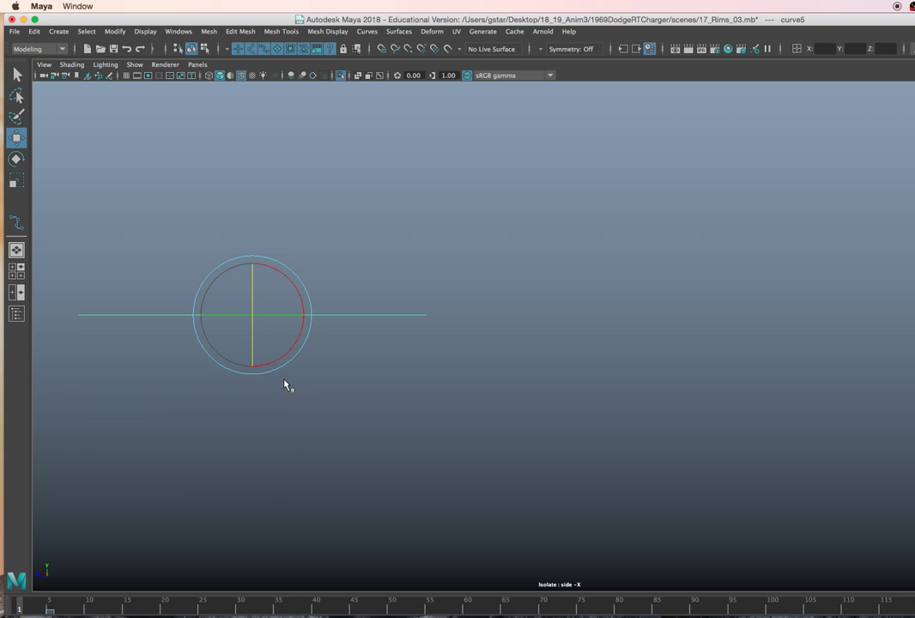
# Try to snap the isolated profile curve's pivot to its inner end in the side view
pyautogui.hotkey('ctrl', '1')
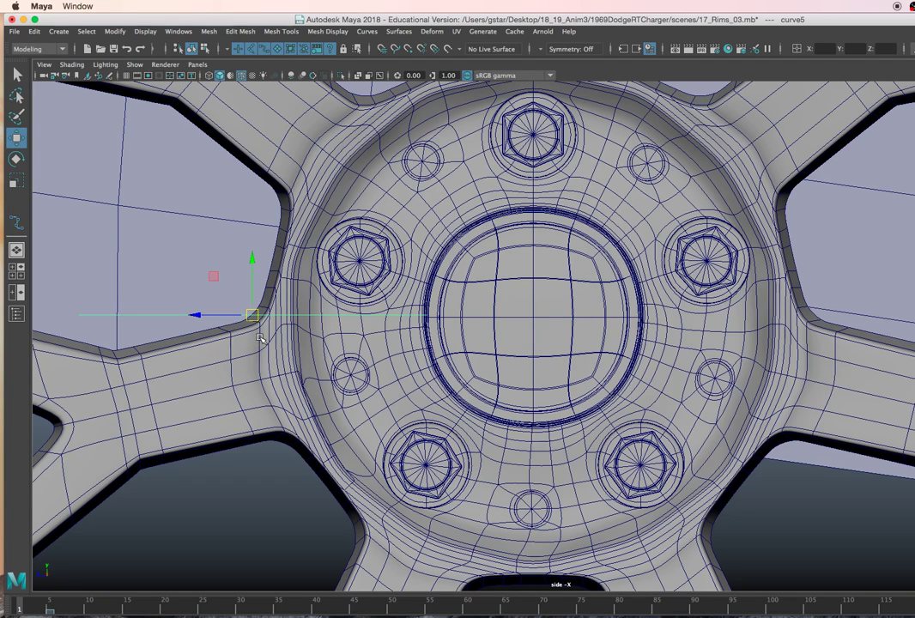
pyautogui.hotkey('ctrl', '1')
pyautogui.press('d')
pyautogui.moveTo(200, 262); pyautogui.dragTo(328, 262, button='middle')
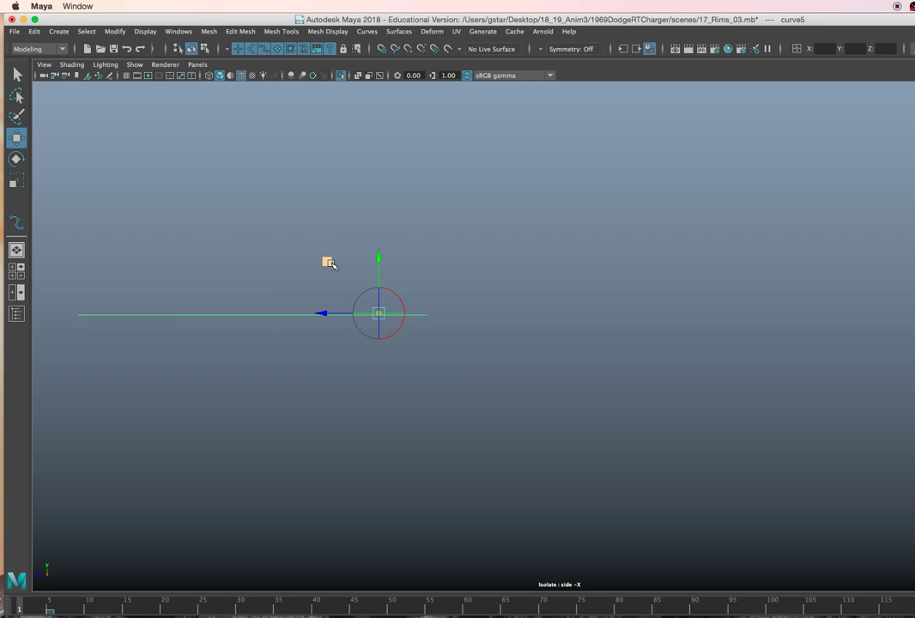
pyautogui.moveTo(324, 260); pyautogui.dragTo(338, 264, button='middle')
pyautogui.press('d')
pyautogui.press('c')
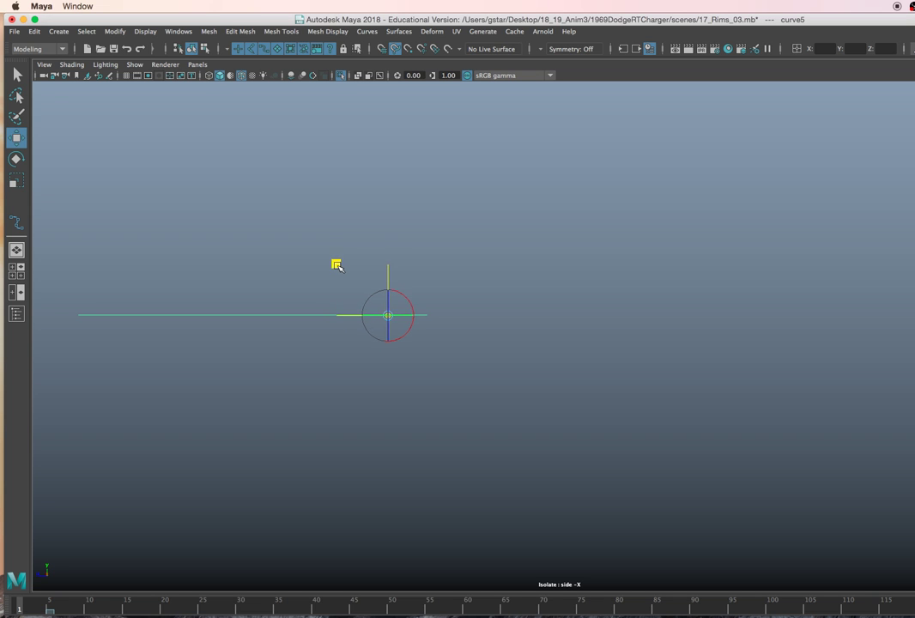
pyautogui.press('d')
# Snap the pivot of the profile curve to its inner end in the perspective view, then show the full wheel again
pyautogui.press('space')
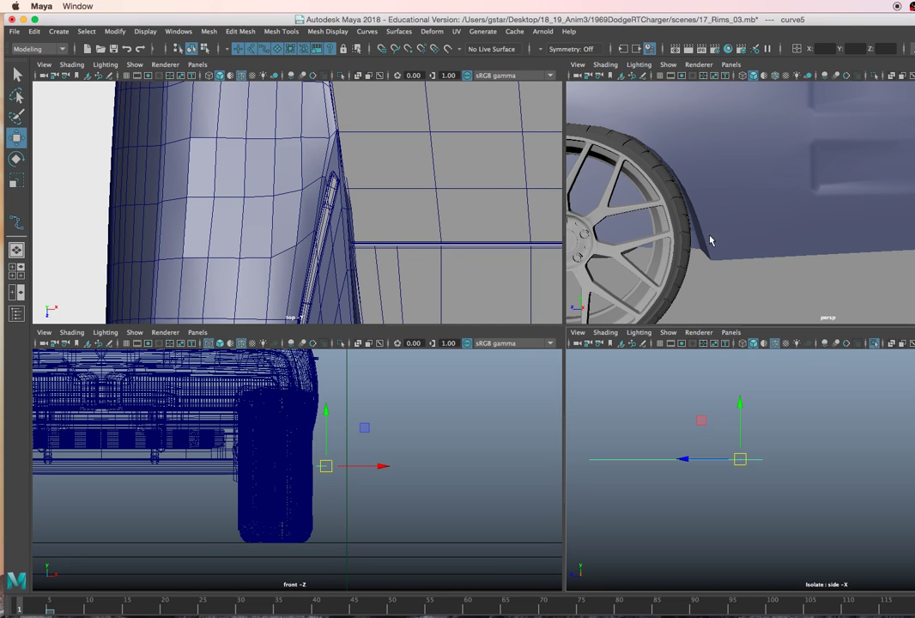
pyautogui.press('space')
pyautogui.press('f')
pyautogui.keyDown('alt'); pyautogui.moveTo(666, 268); pyautogui.dragTo(678, 317); pyautogui.keyUp('alt')
pyautogui.hotkey('ctrl', '1')
pyautogui.keyDown('alt'); pyautogui.moveTo(746, 317); pyautogui.dragTo(564, 319); pyautogui.keyUp('alt')
pyautogui.scroll(5, 564, 318)
pyautogui.press('d')
pyautogui.moveTo(433, 265); pyautogui.dragTo(700, 262)
pyautogui.press('c')
pyautogui.hotkey('ctrl', '1')
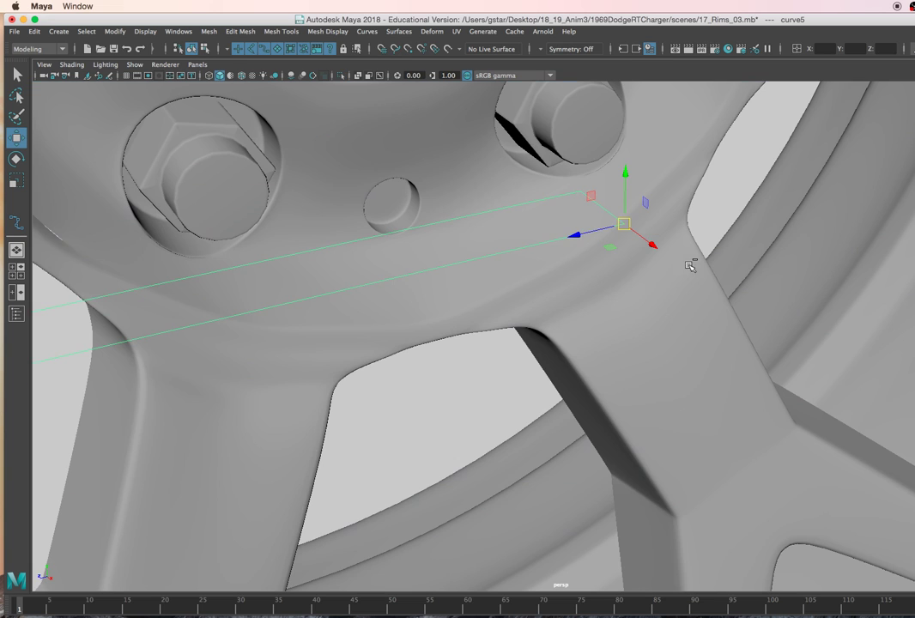
# Align the profile curve vertically with the center cap's horizontal midline and snap its pivot to the cap's center
pyautogui.press('space')
pyautogui.press('space')
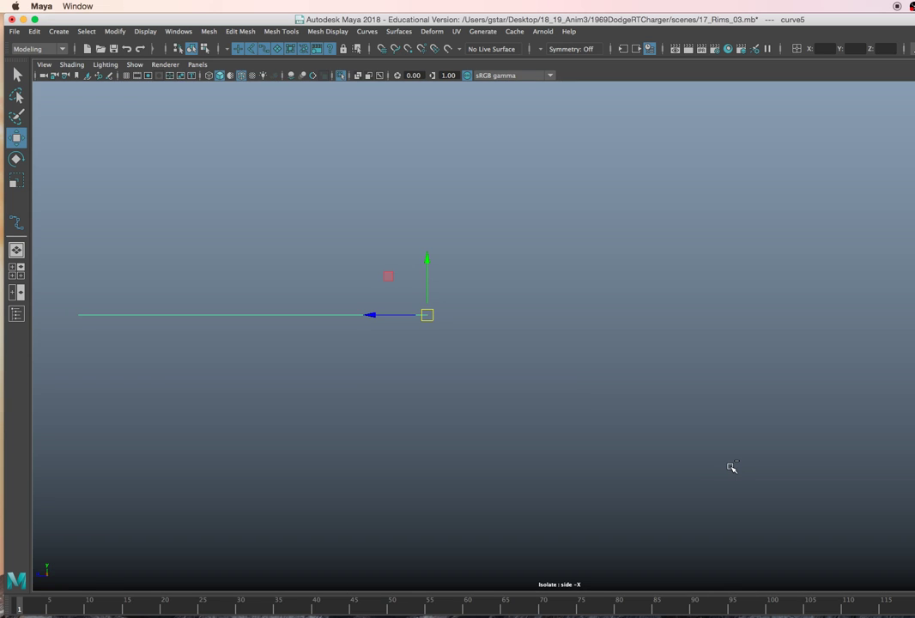
pyautogui.hotkey('ctrl', '1')
pyautogui.scroll(5, 463, 359)
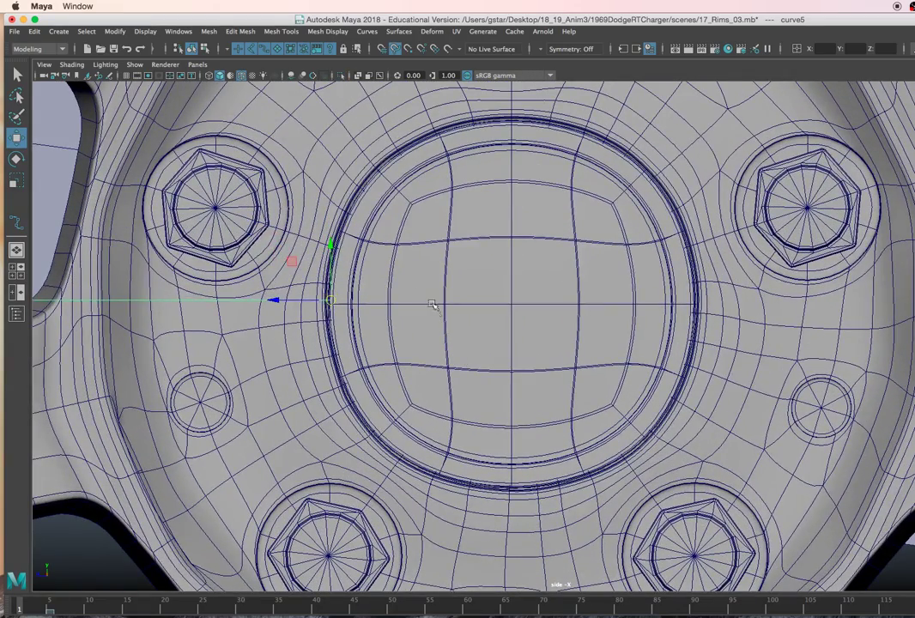
pyautogui.moveTo(331, 247); pyautogui.dragTo(328, 303)
pyautogui.moveTo(539, 306); pyautogui.dragTo(534, 306)
pyautogui.press('v')
pyautogui.moveTo(331, 229); pyautogui.dragTo(330, 300)
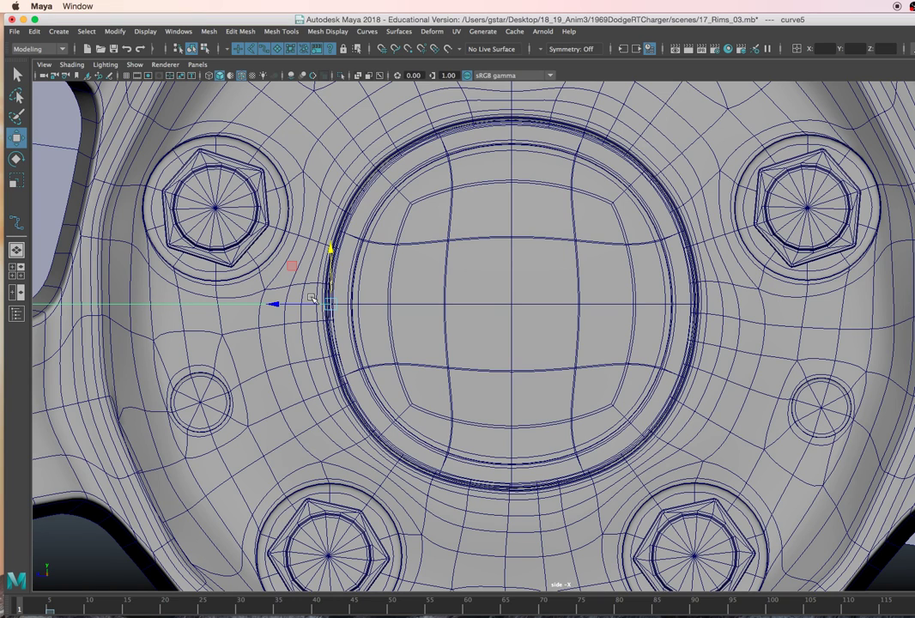
pyautogui.moveTo(330, 300); pyautogui.dragTo(534, 321)
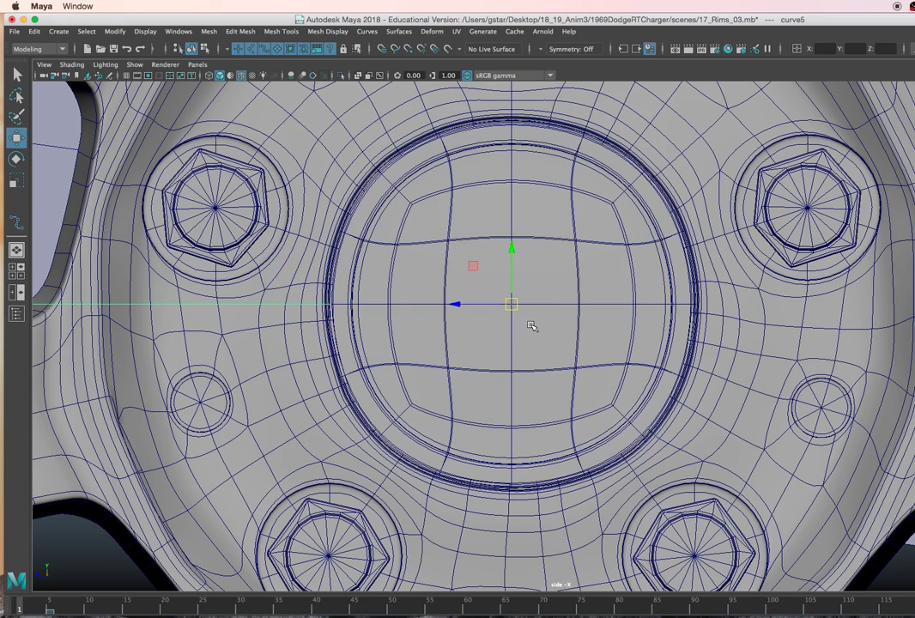
# Revolve the profile curve 360 degrees about the X axis as a polygon quad surface with 8 segments
pyautogui.scroll(-15, 532, 326)
pyautogui.scroll(8, 531, 326)
pyautogui.press('space')
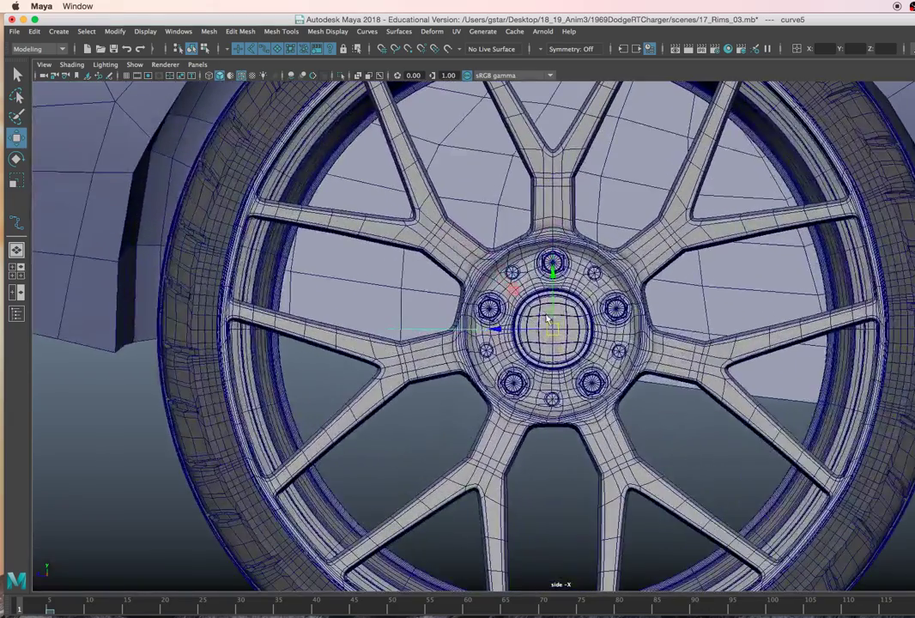
pyautogui.press('space')
pyautogui.scroll(-5, 732, 241)
pyautogui.moveTo(590, 256)
pyautogui.keyDown('alt'); pyautogui.mouseDown()
pyautogui.moveTo(668, 254)
pyautogui.moveTo(544, 269)
pyautogui.moveTo(577, 265)
pyautogui.moveTo(552, 250)
pyautogui.moveTo(672, 316)
pyautogui.moveTo(676, 339)
pyautogui.mouseUp(); pyautogui.keyUp('alt')
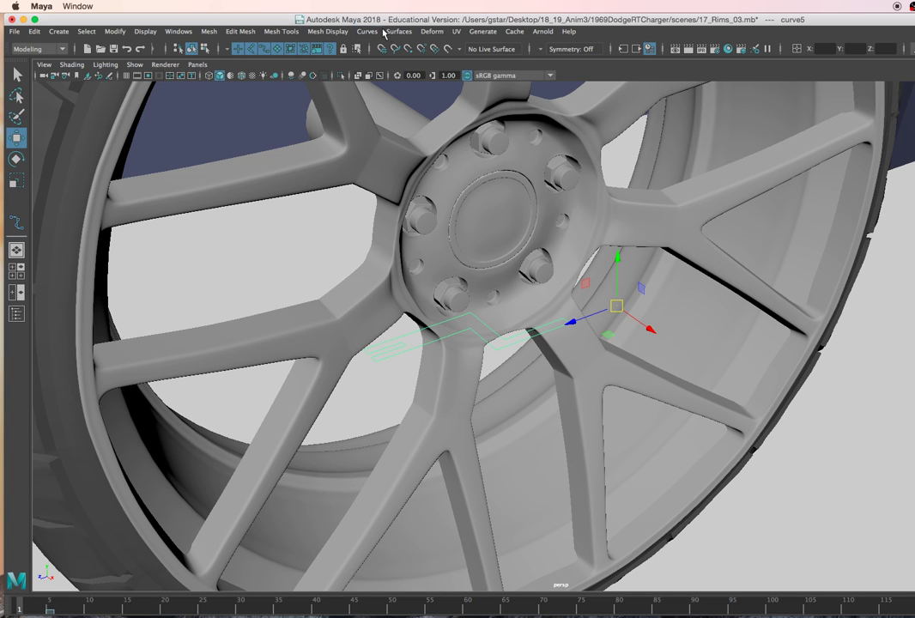
pyautogui.click(398, 31)
pyautogui.click(512, 84)
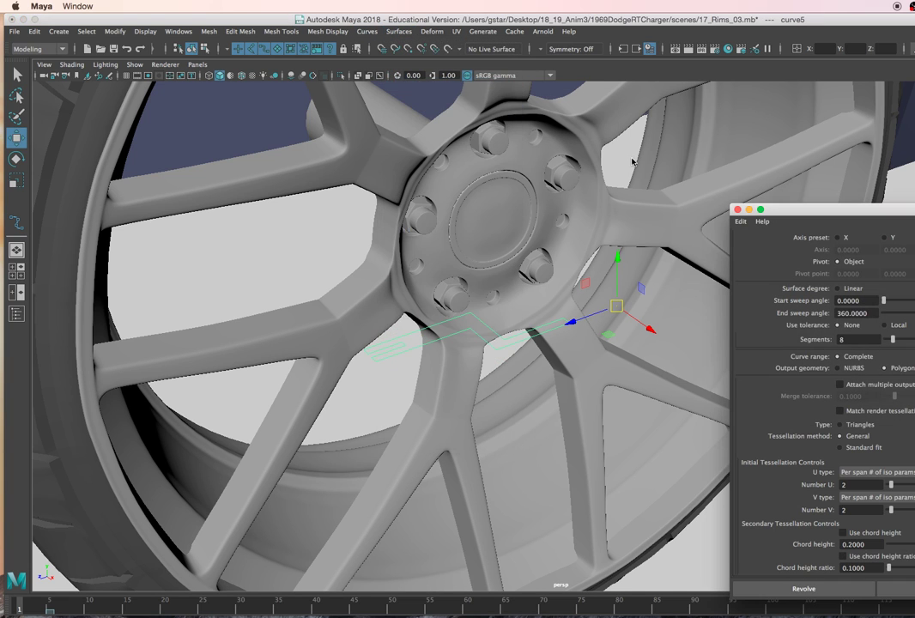
pyautogui.moveTo(854, 211); pyautogui.dragTo(792, 142)
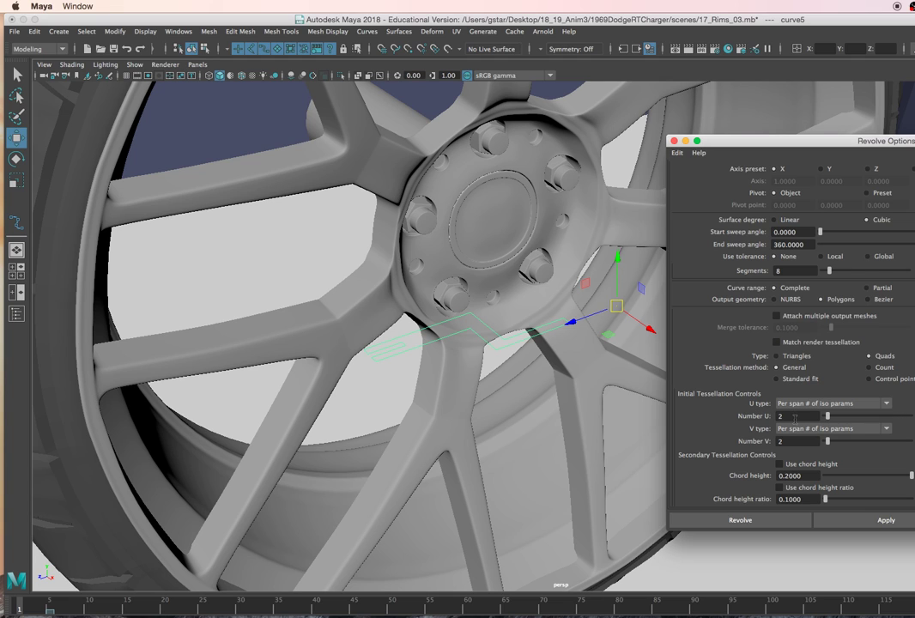
pyautogui.click(852, 519)
# Reverse the normals of the revolved rotor surface and close the Revolve options
pyautogui.keyDown('alt'); pyautogui.moveTo(569, 234); pyautogui.dragTo(502, 305); pyautogui.keyUp('alt')
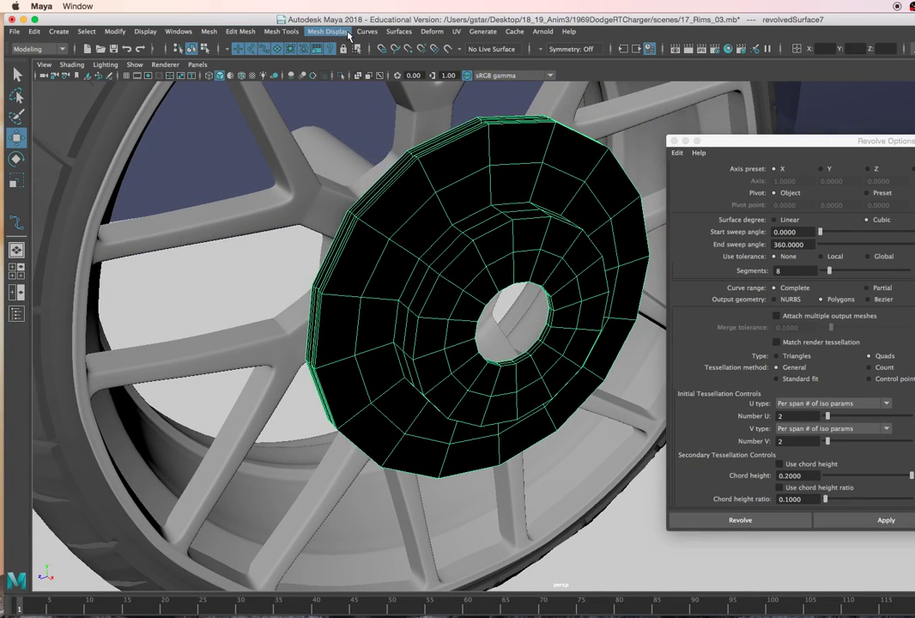
pyautogui.click(327, 31)
pyautogui.click(340, 78)
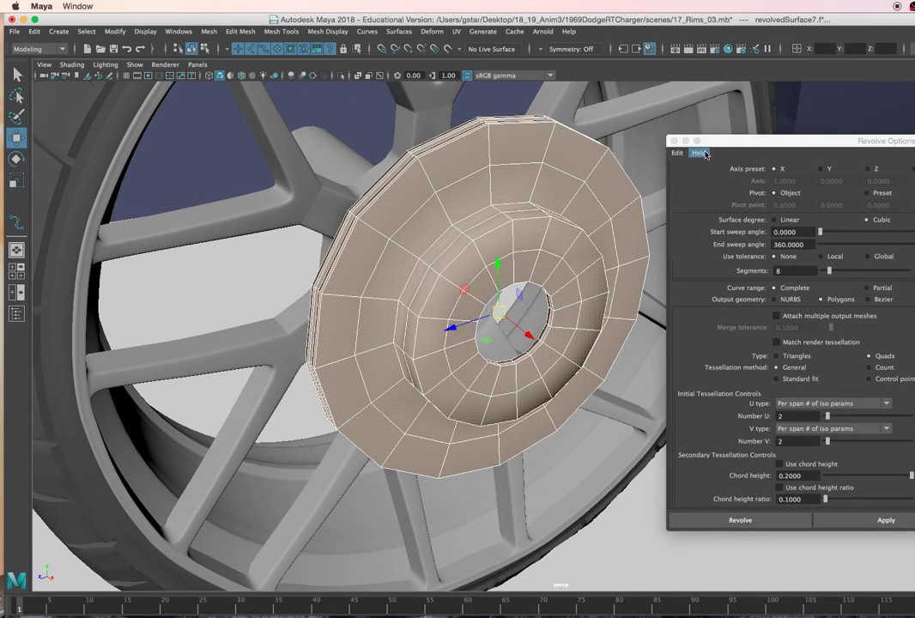
pyautogui.click(674, 141)
# Examine the rotor with smooth preview, wireframe and X-ray display to judge its size and position against the wheel and lug nuts
pyautogui.keyDown('alt'); pyautogui.moveTo(571, 256); pyautogui.dragTo(539, 250); pyautogui.keyUp('alt')
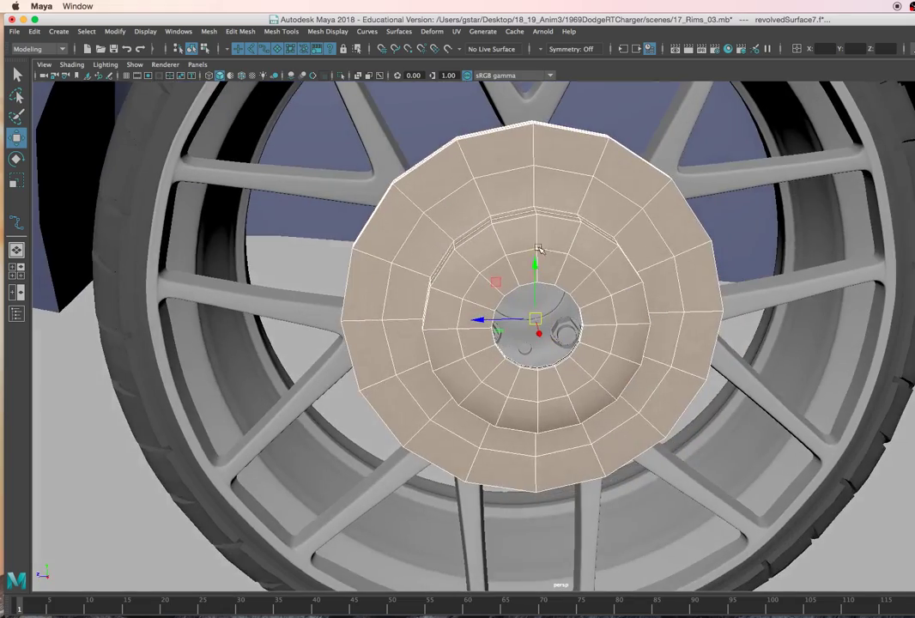
pyautogui.click(566, 255)
pyautogui.press('space')
pyautogui.press('space')
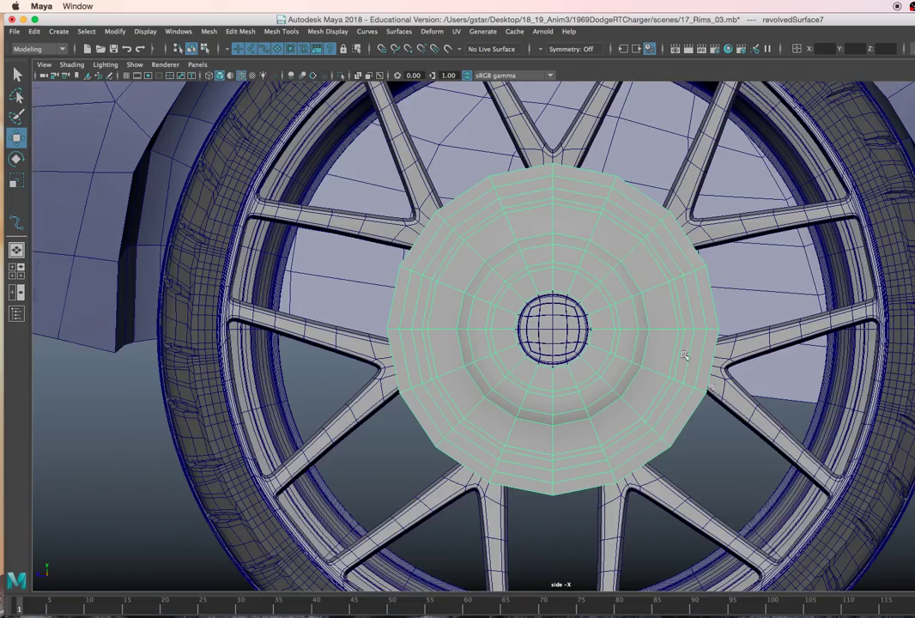
pyautogui.scroll(5, 690, 364)
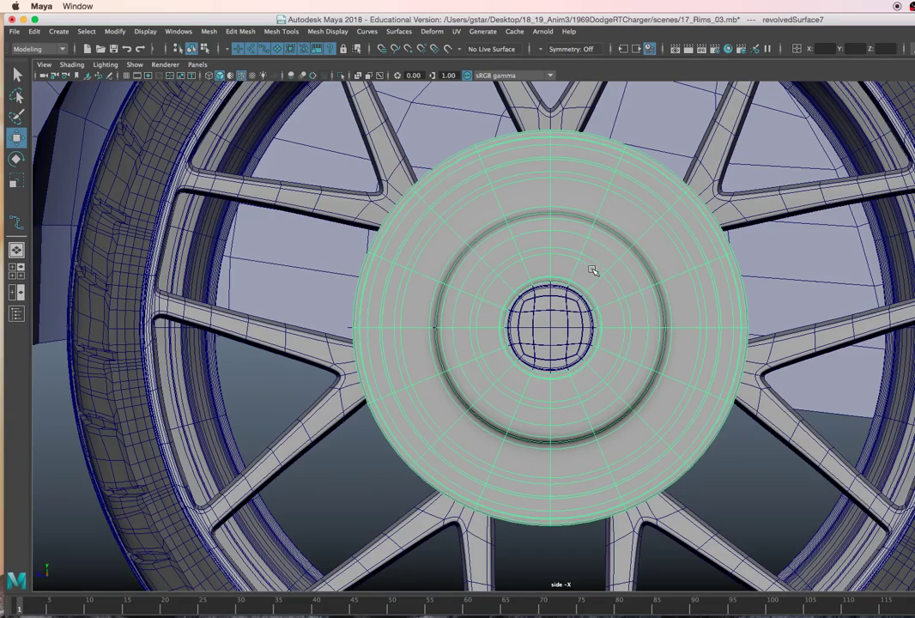
pyautogui.press('4')
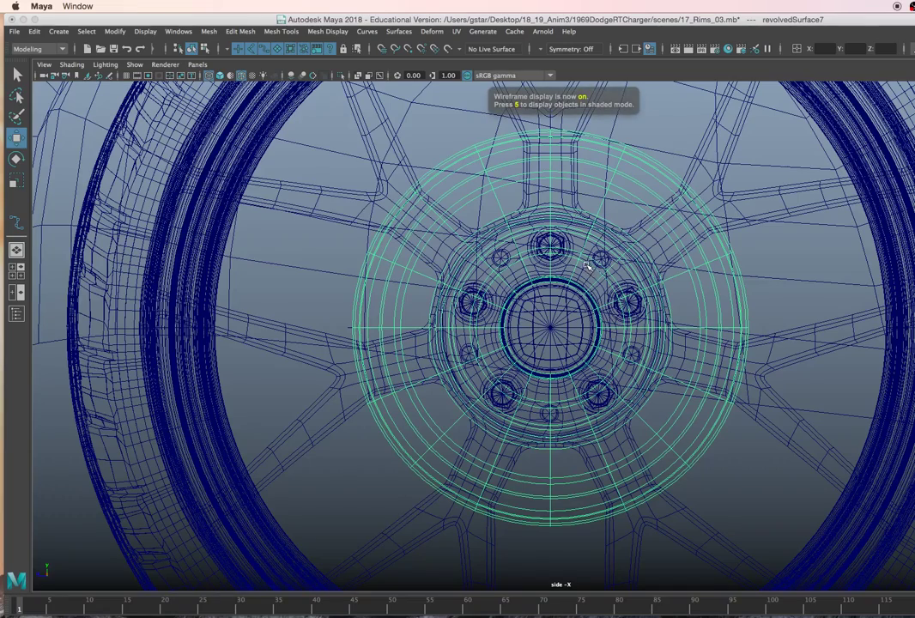
pyautogui.press('q')
pyautogui.scroll(5, 587, 267)
pyautogui.press('5')
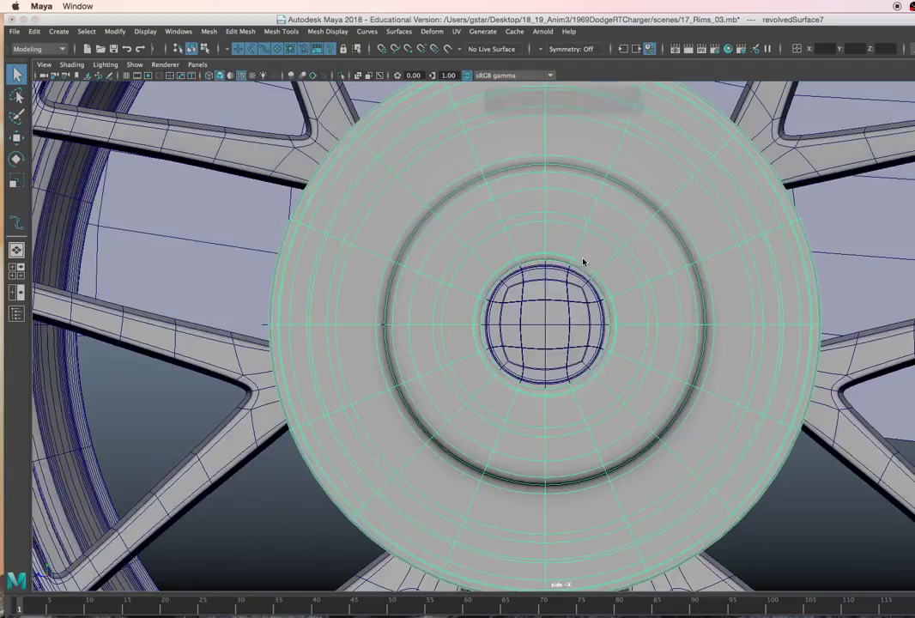
pyautogui.keyDown('alt'); pyautogui.moveTo(560, 215); pyautogui.dragTo(531, 303, button='middle'); pyautogui.keyUp('alt')
pyautogui.scroll(3, 532, 302)
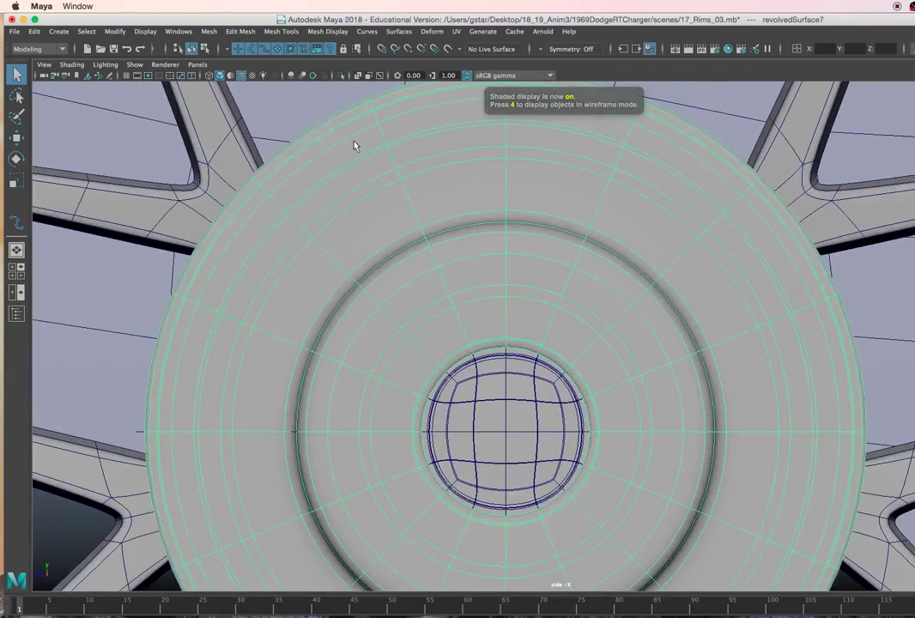
pyautogui.click(358, 75)
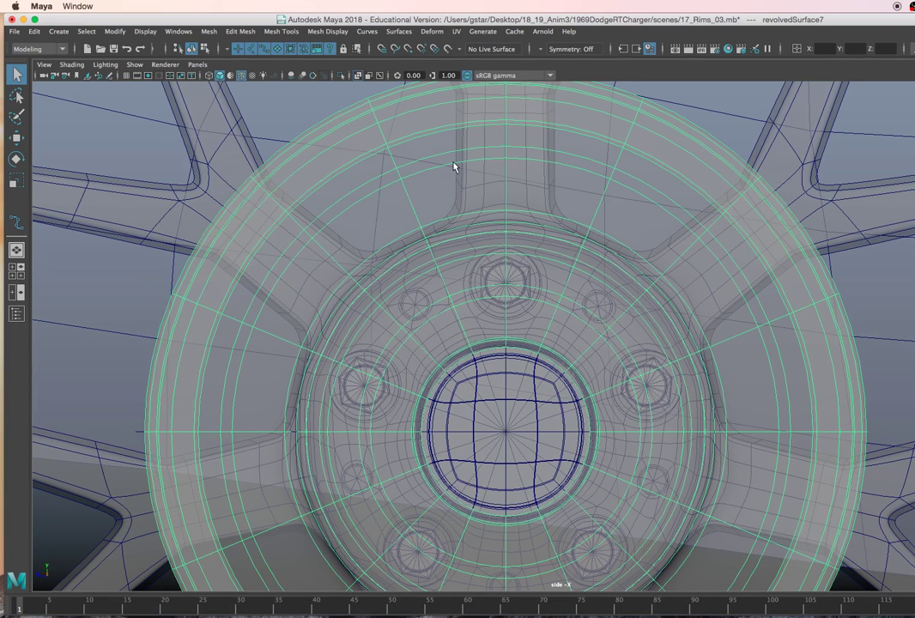
pyautogui.click(358, 75)
pyautogui.scroll(8, 517, 271)
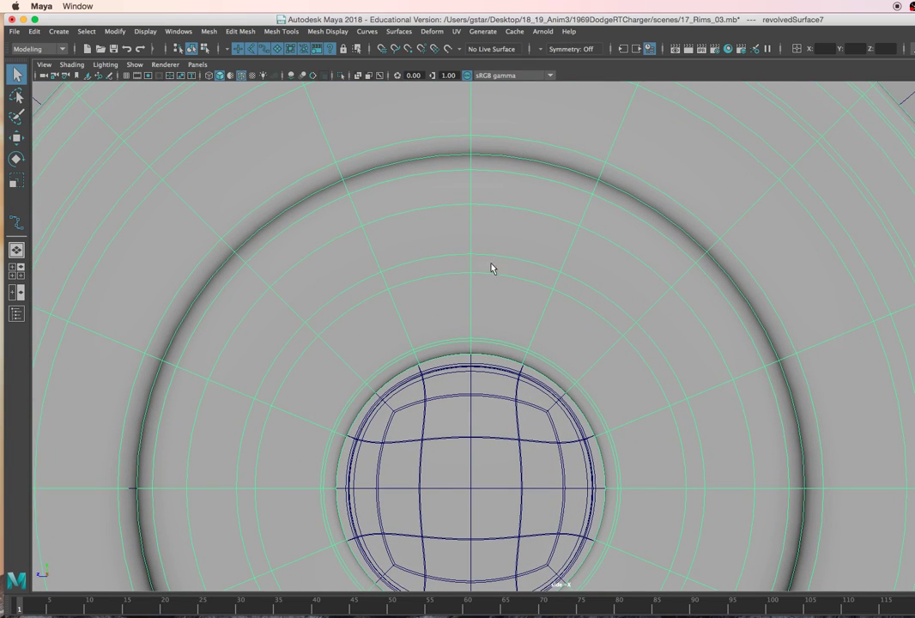
pyautogui.press('space')
pyautogui.press('space')
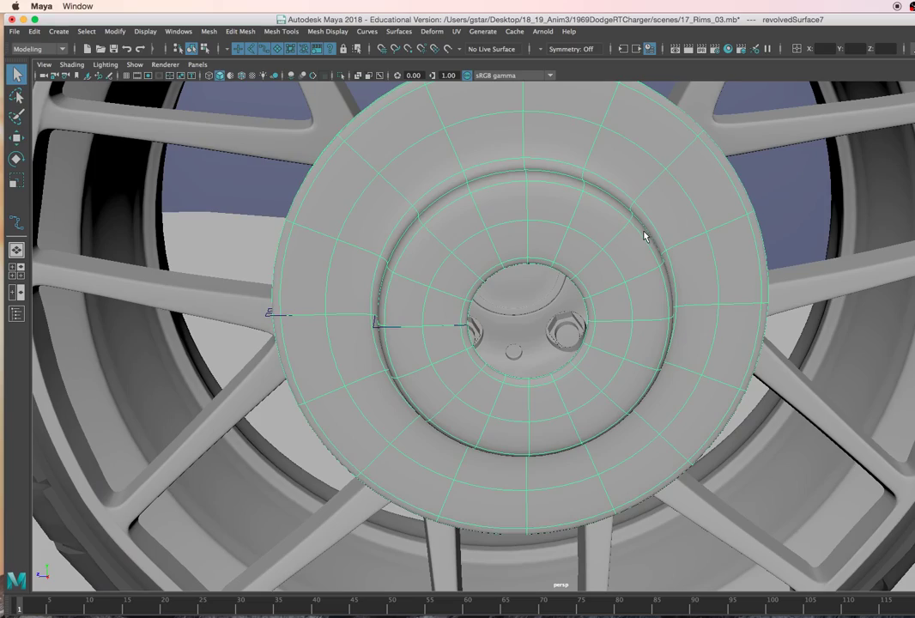
# Turn off the rotor's smooth preview and set it to face selection in a wireframe side view
pyautogui.keyDown('alt'); pyautogui.moveTo(637, 237); pyautogui.dragTo(566, 229); pyautogui.keyUp('alt')
pyautogui.moveTo(549, 206); pyautogui.dragTo(580, 196, button='right')
pyautogui.press('f')
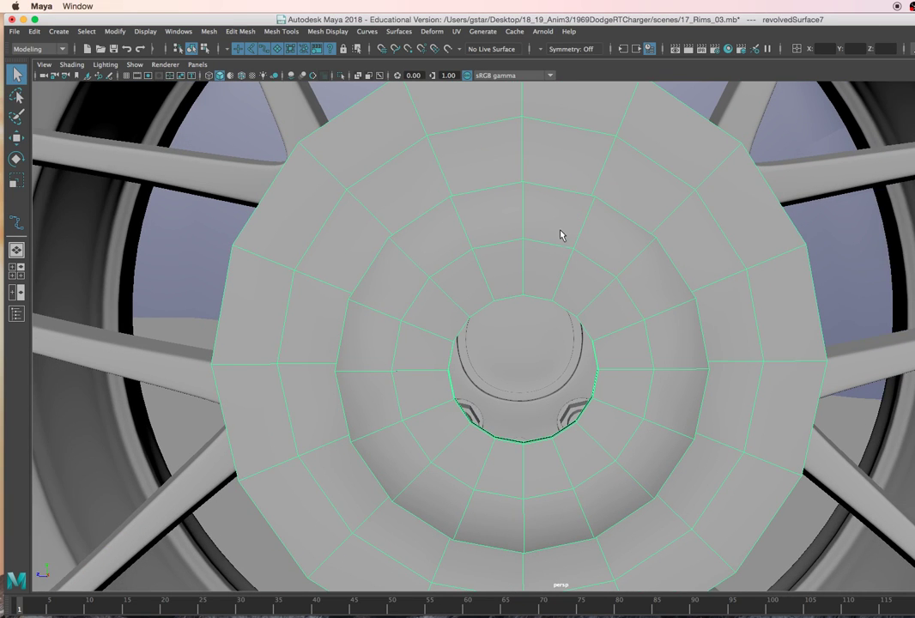
pyautogui.moveTo(562, 234); pyautogui.dragTo(563, 261, button='right')
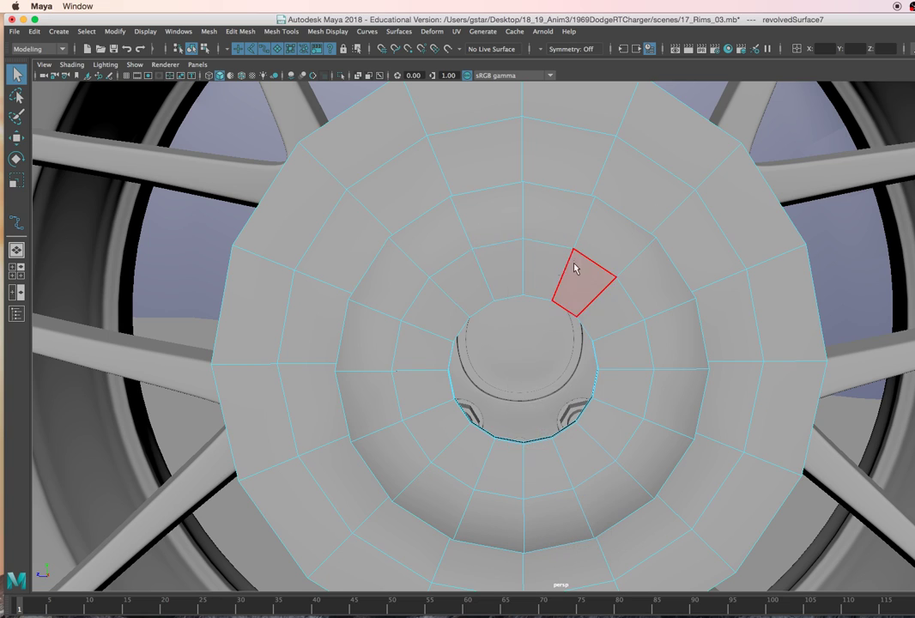
pyautogui.press('space')
pyautogui.press('space')
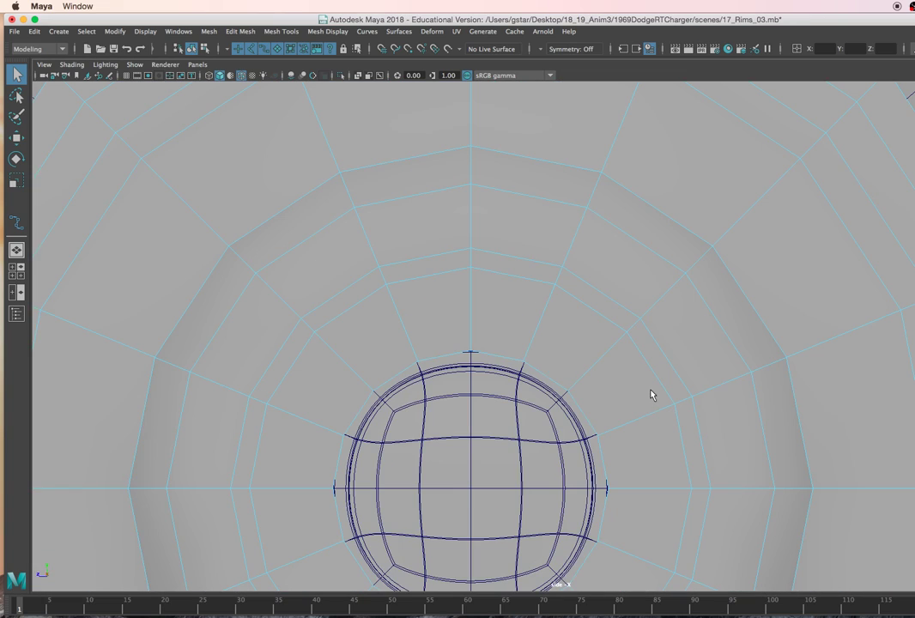
pyautogui.scroll(-10, 649, 409)
pyautogui.scroll(10, 614, 364)
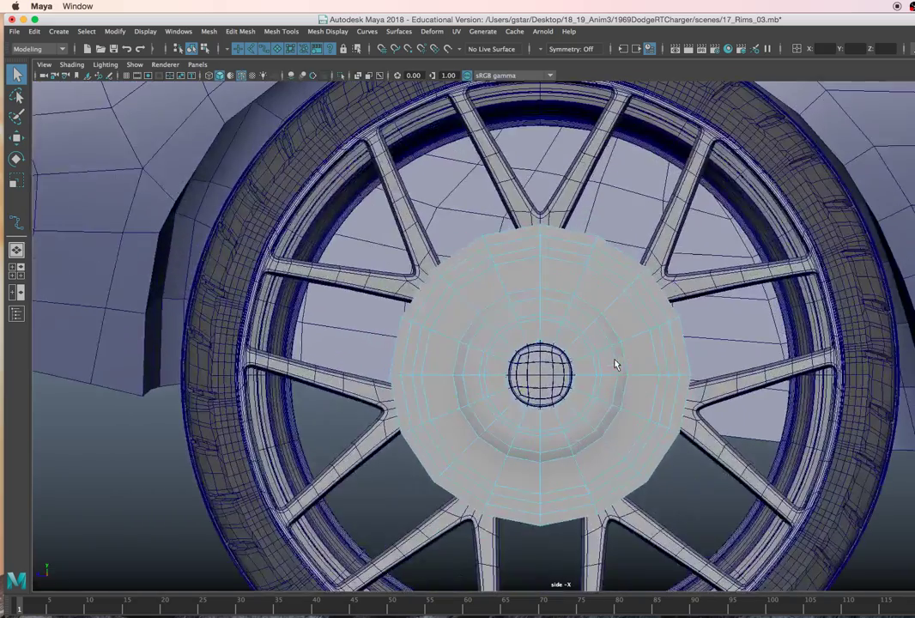
pyautogui.press('4')
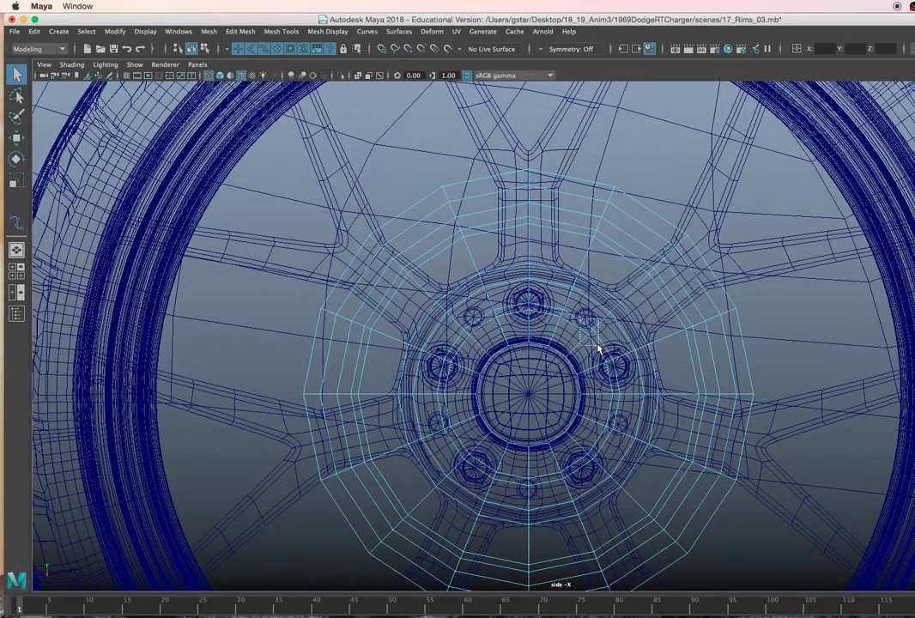
# Delete the rotor's inner and outer faces on the right half, keeping the wedge beside the top centerline
pyautogui.moveTo(600, 350); pyautogui.dragTo(602, 352)
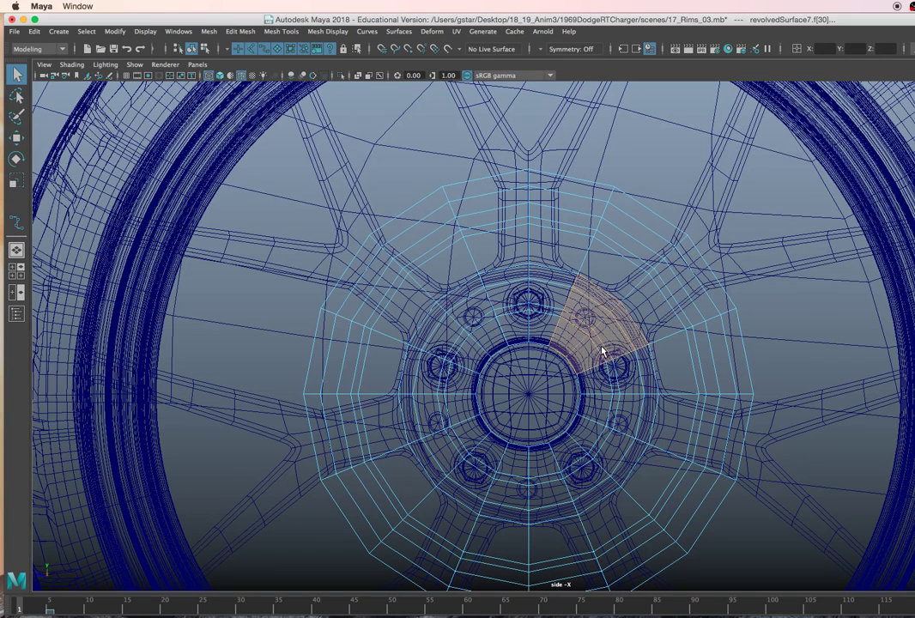
pyautogui.press('BackSpace')
pyautogui.moveTo(606, 256); pyautogui.dragTo(650, 323)
pyautogui.press('BackSpace')
pyautogui.moveTo(652, 215); pyautogui.dragTo(709, 291)
pyautogui.press('BackSpace')
pyautogui.moveTo(575, 300); pyautogui.dragTo(619, 329)
pyautogui.press('BackSpace')
pyautogui.moveTo(558, 347); pyautogui.dragTo(635, 434)
pyautogui.press('BackSpace')
pyautogui.moveTo(605, 303); pyautogui.dragTo(757, 468)
pyautogui.press('BackSpace')
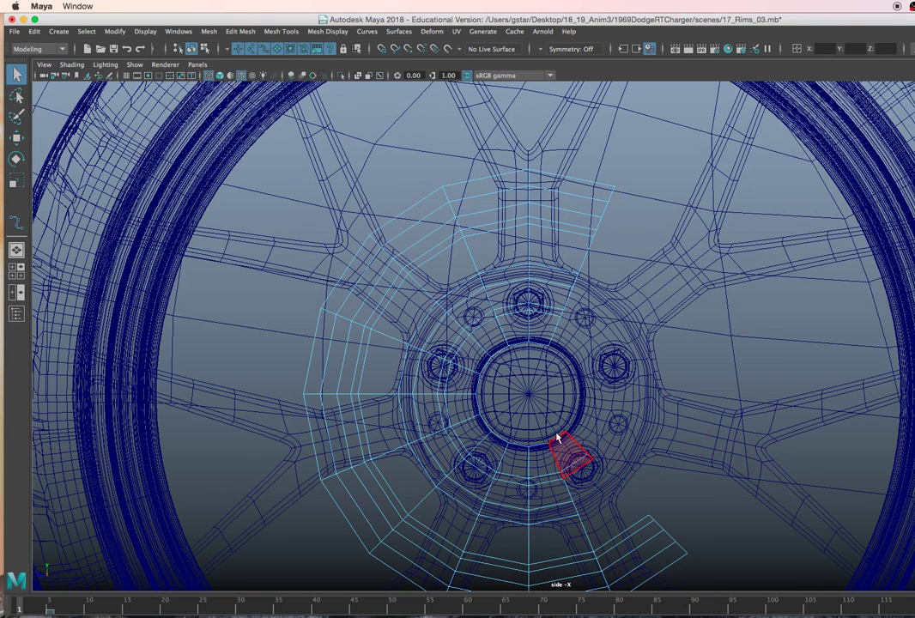
# Delete the rotor's remaining bottom and left faces, keeping only the two adjoining wedges at the top
pyautogui.moveTo(443, 408); pyautogui.dragTo(592, 611)
pyautogui.press('BackSpace')
pyautogui.moveTo(273, 318); pyautogui.dragTo(478, 589)
pyautogui.press('BackSpace')
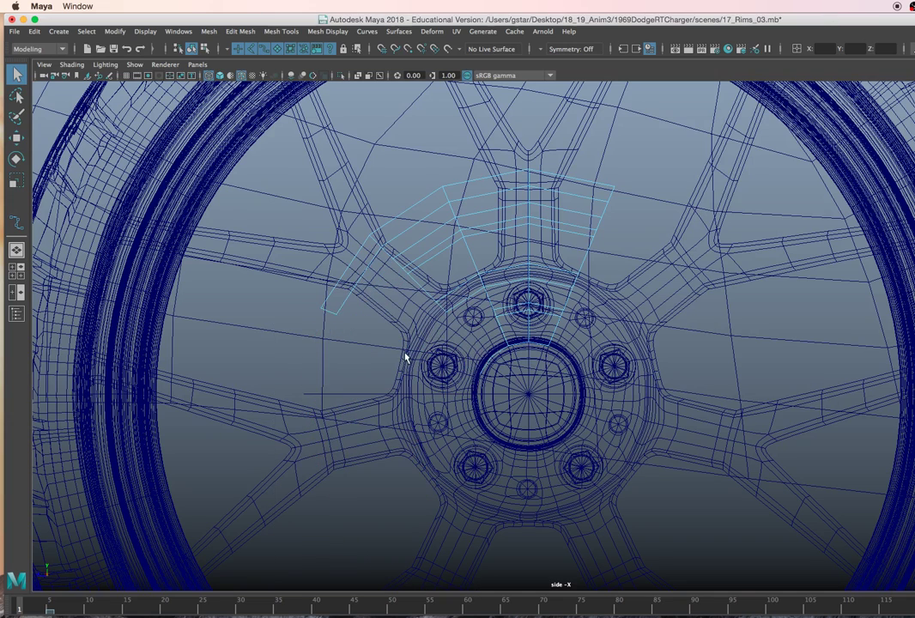
pyautogui.moveTo(279, 186); pyautogui.dragTo(398, 338)
pyautogui.press('BackSpace')
pyautogui.moveTo(457, 264); pyautogui.dragTo(489, 385)
pyautogui.press('BackSpace')
pyautogui.click(448, 317)
pyautogui.press('BackSpace')
# Return to shaded display and select the remaining rotor wedge as a whole object
pyautogui.keyDown('alt'); pyautogui.moveTo(501, 435); pyautogui.dragTo(496, 367, button='middle'); pyautogui.keyUp('alt')
pyautogui.scroll(4, 496, 362)
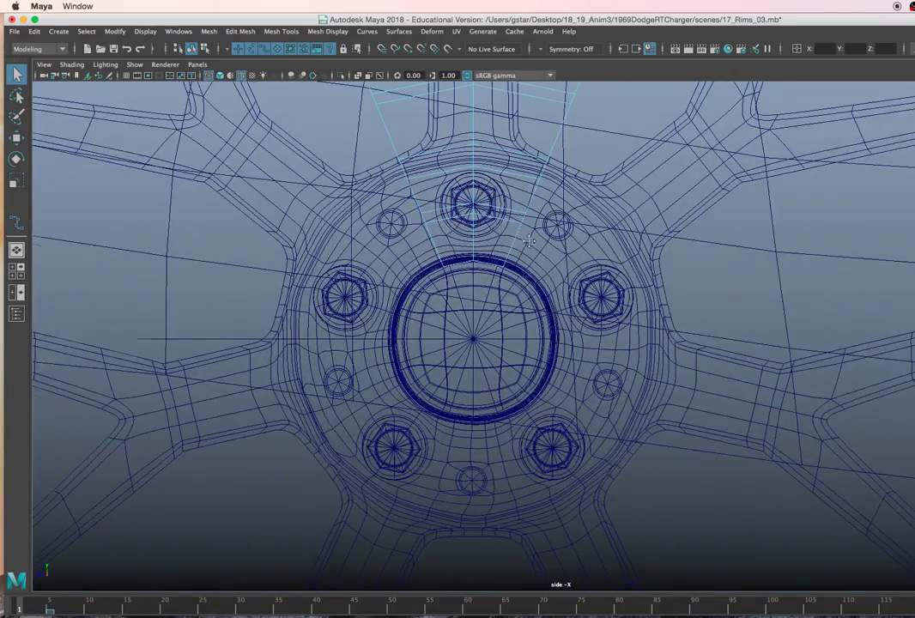
pyautogui.keyDown('alt'); pyautogui.moveTo(530, 246); pyautogui.dragTo(524, 285, button='middle'); pyautogui.keyUp('alt')
pyautogui.press('5')
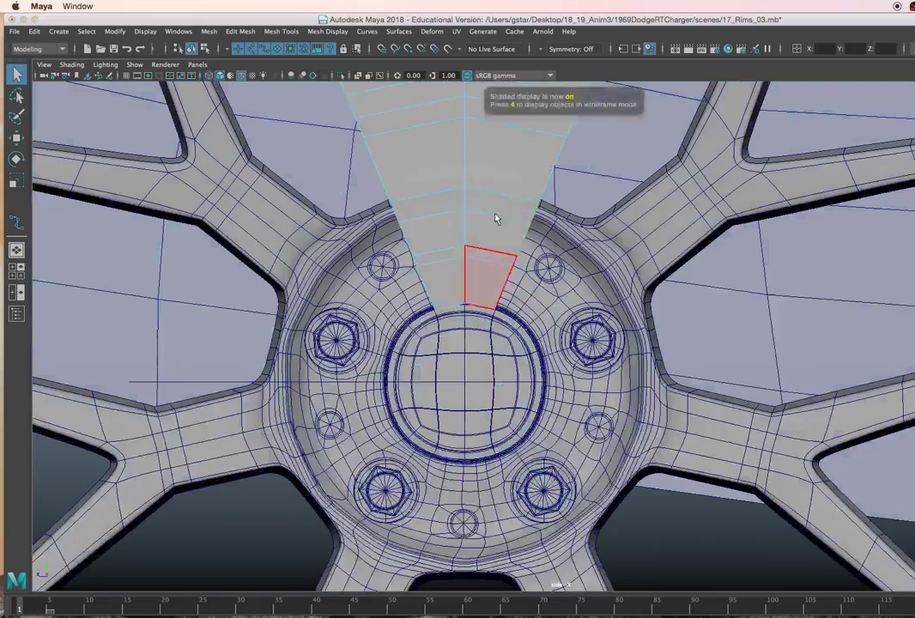
pyautogui.keyDown('alt'); pyautogui.moveTo(483, 198); pyautogui.dragTo(476, 237, button='middle'); pyautogui.keyUp('alt')
pyautogui.rightClick(475, 220)
pyautogui.click(493, 213)
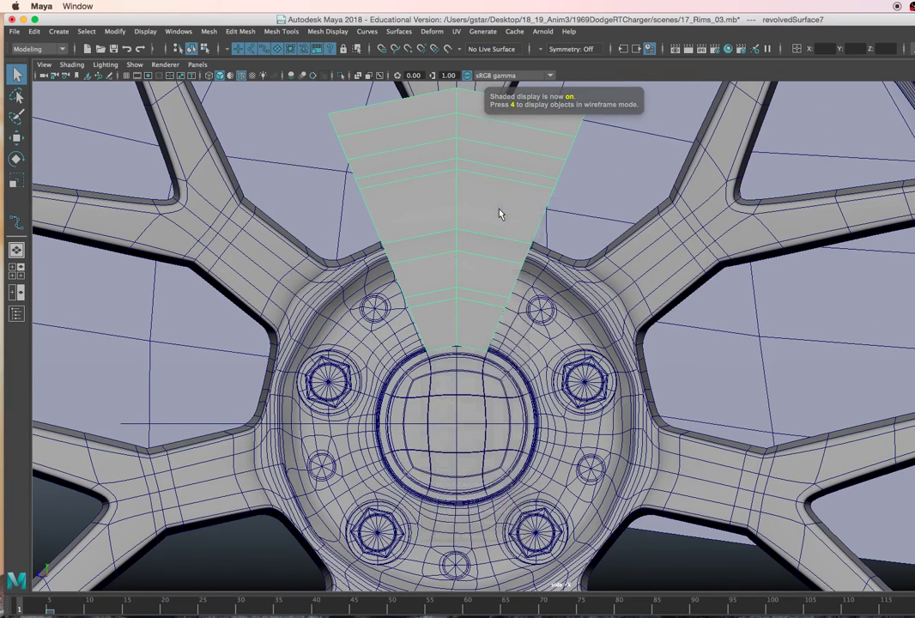
# Center the rotor wedge's pivot on the object and snap it down to the center of the wheel hub
pyautogui.press('r')
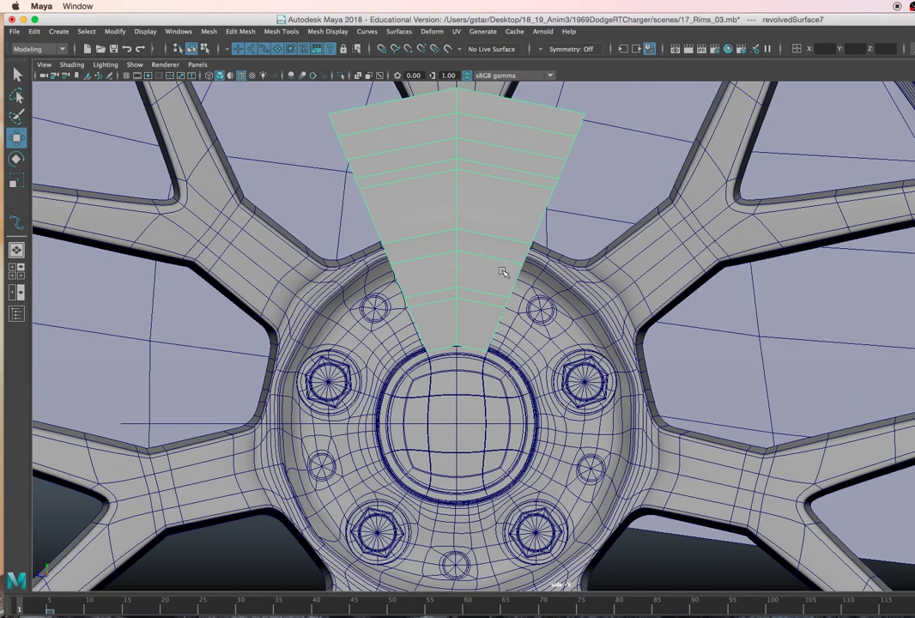
pyautogui.click(115, 31)
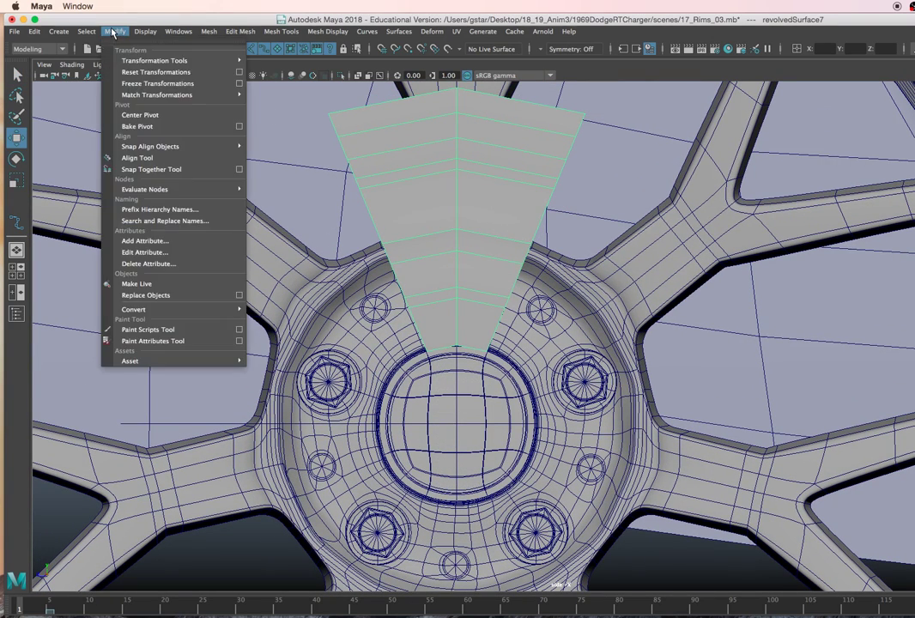
pyautogui.click(128, 116)
pyautogui.press('d')
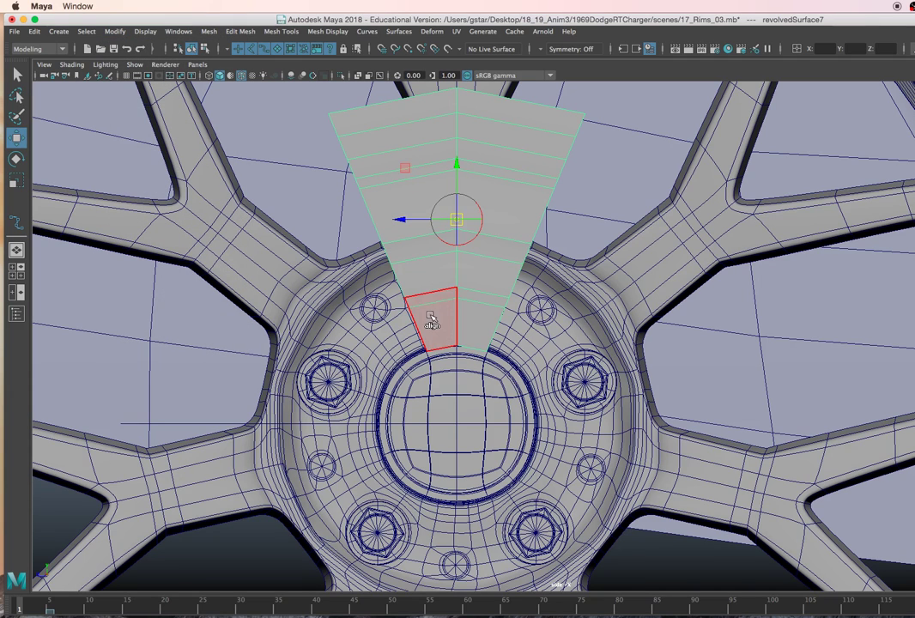
pyautogui.press('v')
pyautogui.moveTo(454, 187); pyautogui.dragTo(454, 318)
pyautogui.moveTo(456, 319); pyautogui.dragTo(459, 427, button='middle')
# Duplicate the rotor wedge and rotate the copy around the hub with Rotate X set to -72
pyautogui.keyDown('alt'); pyautogui.moveTo(522, 367); pyautogui.dragTo(502, 370, button='middle'); pyautogui.keyUp('alt')
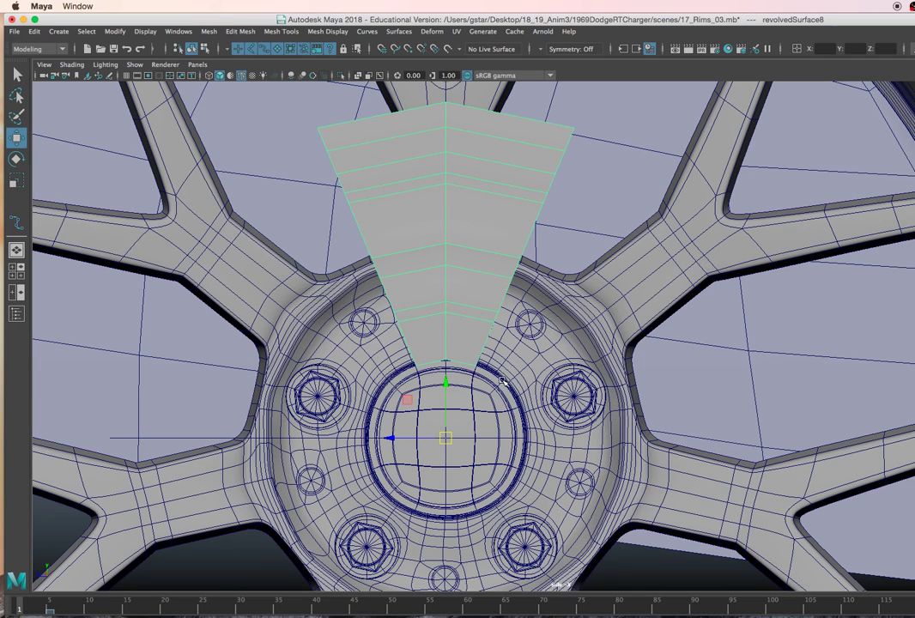
pyautogui.press('e')
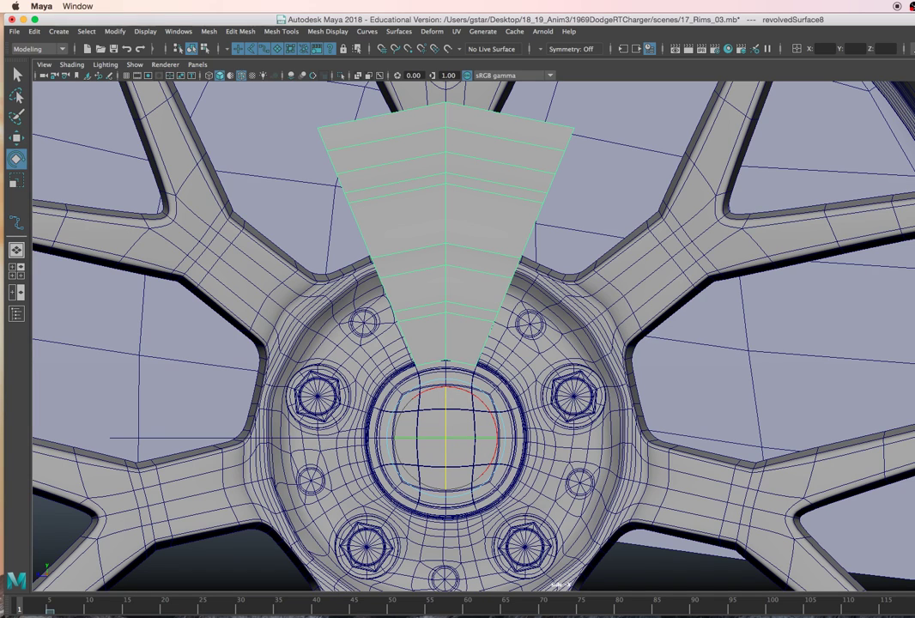
pyautogui.hotkey('ctrl', 'shift', 'a')
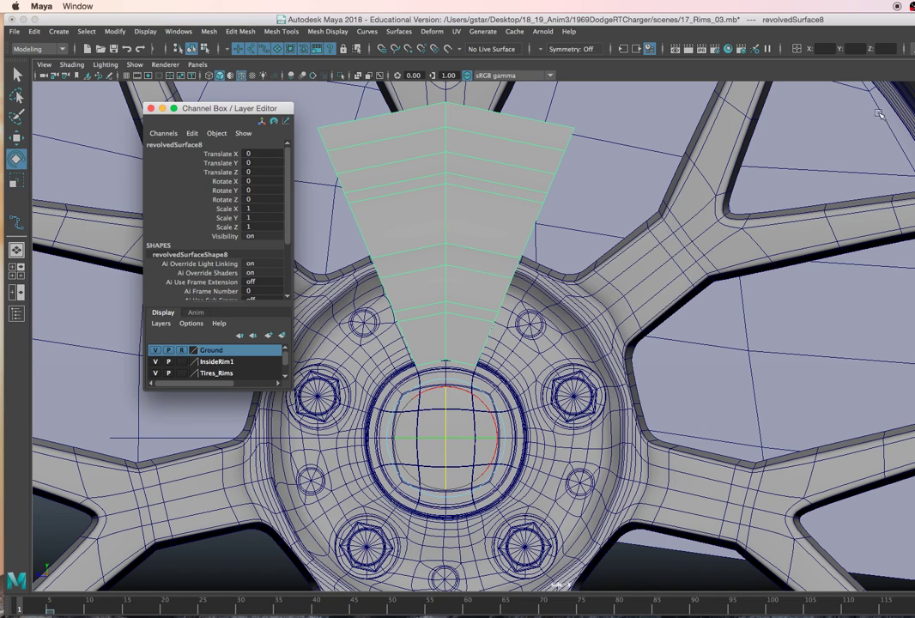
pyautogui.moveTo(431, 387); pyautogui.dragTo(474, 396)
pyautogui.doubleClick(262, 181)
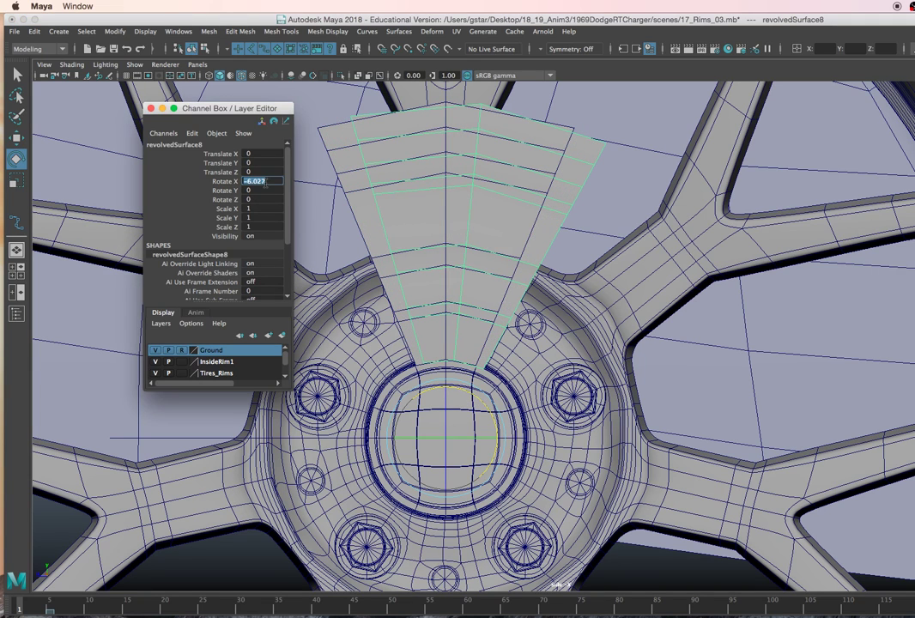
pyautogui.write('-72')
pyautogui.press('Return')
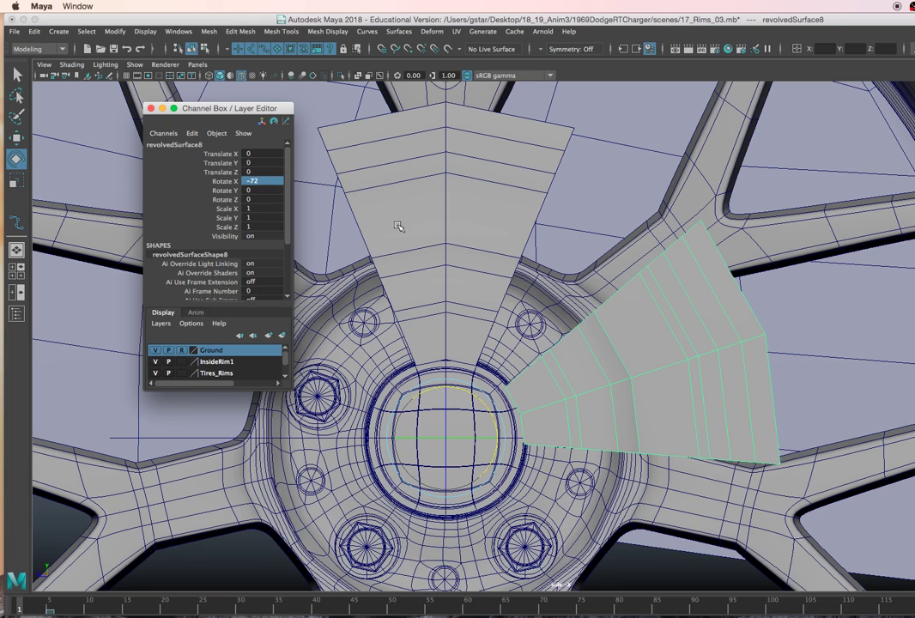
# Repeat the transformed duplication three times to array the wedges in a ring around the hub
pyautogui.moveTo(204, 109); pyautogui.dragTo(150, 110)
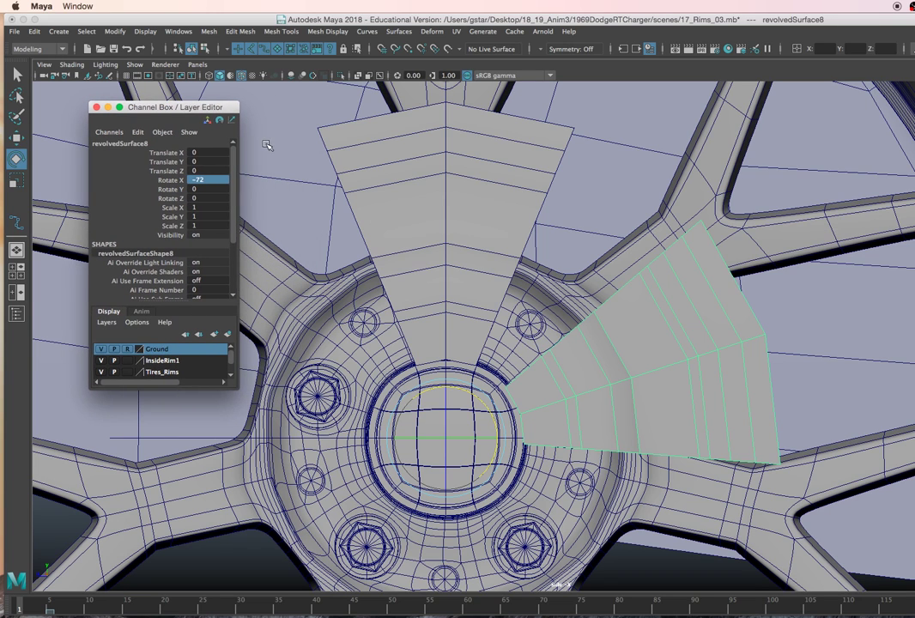
pyautogui.hotkey('shift', 'd')
pyautogui.hotkey('shift', 'd')
pyautogui.hotkey('shift', 'd')
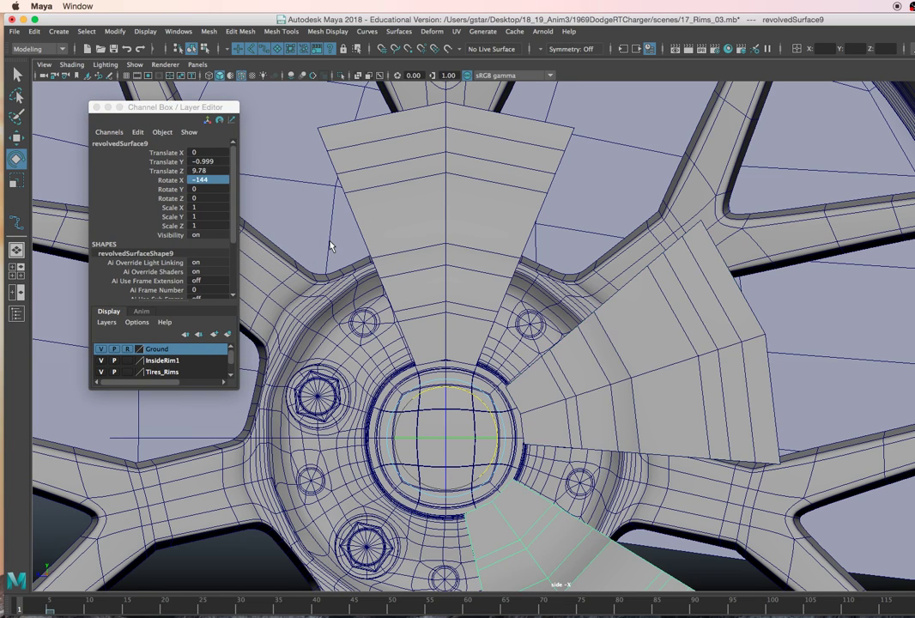
pyautogui.keyDown('alt'); pyautogui.moveTo(463, 382); pyautogui.dragTo(547, 338, button='middle'); pyautogui.keyUp('alt')
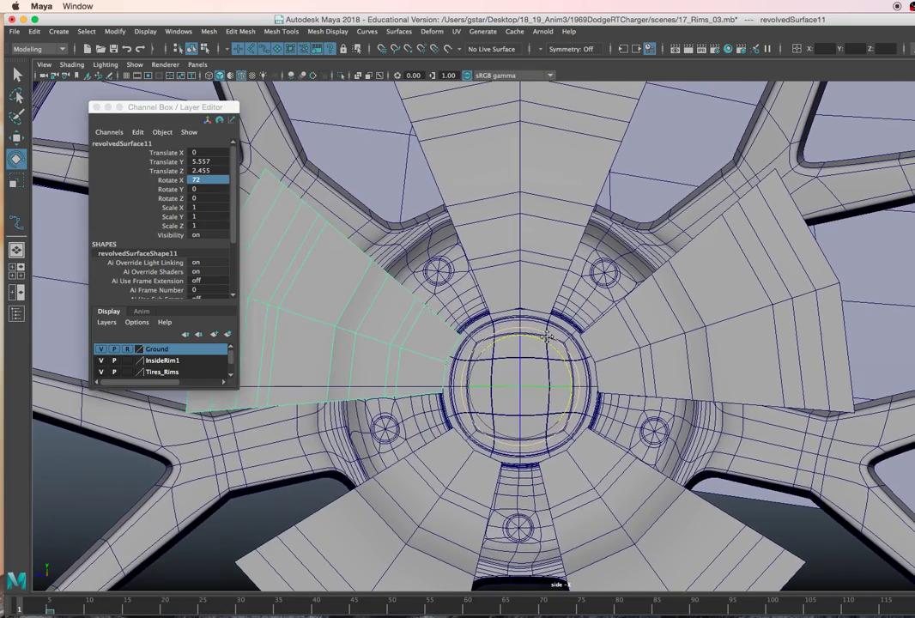
# Delete the four rotated wedge copies and select the original wedge above the hub
pyautogui.press('Delete')
pyautogui.click(464, 470)
pyautogui.press('Delete')
pyautogui.click(543, 473)
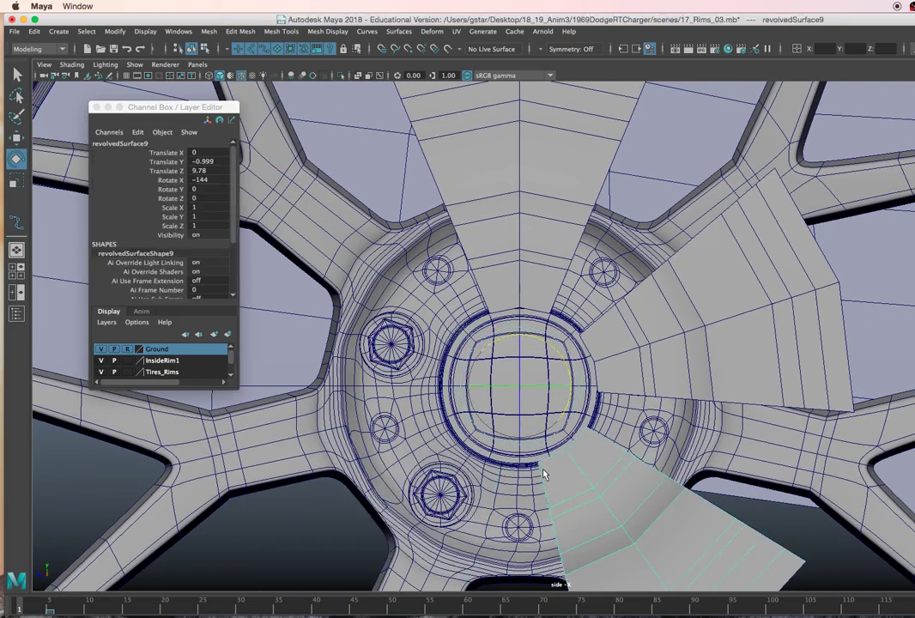
pyautogui.press('Delete')
pyautogui.click(647, 353)
pyautogui.press('Delete')
pyautogui.click(551, 274)
# Compare the original wedge with the lug bolts in wireframe and shaded display, and examine its profile in perspective
pyautogui.scroll(5, 552, 283)
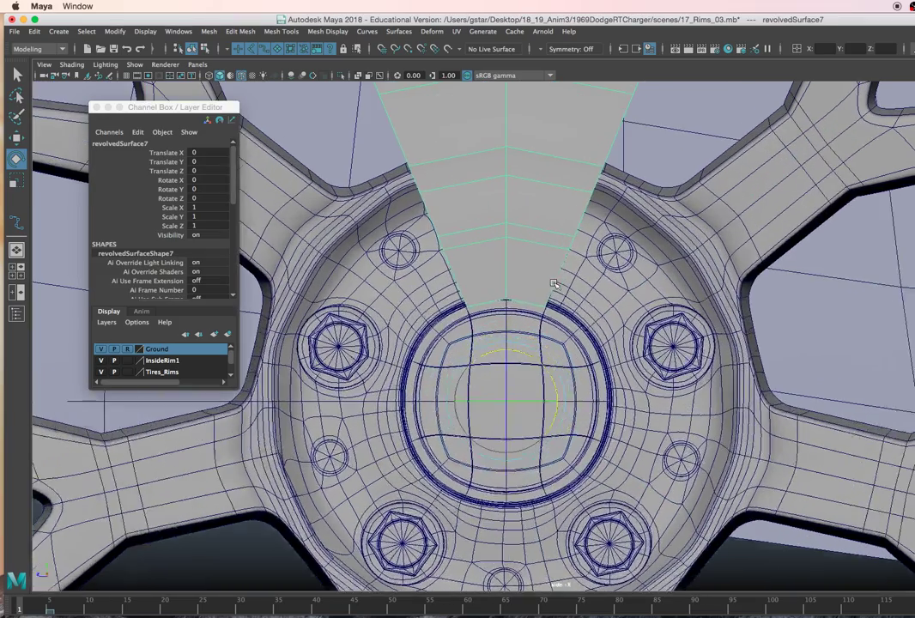
pyautogui.press('4')
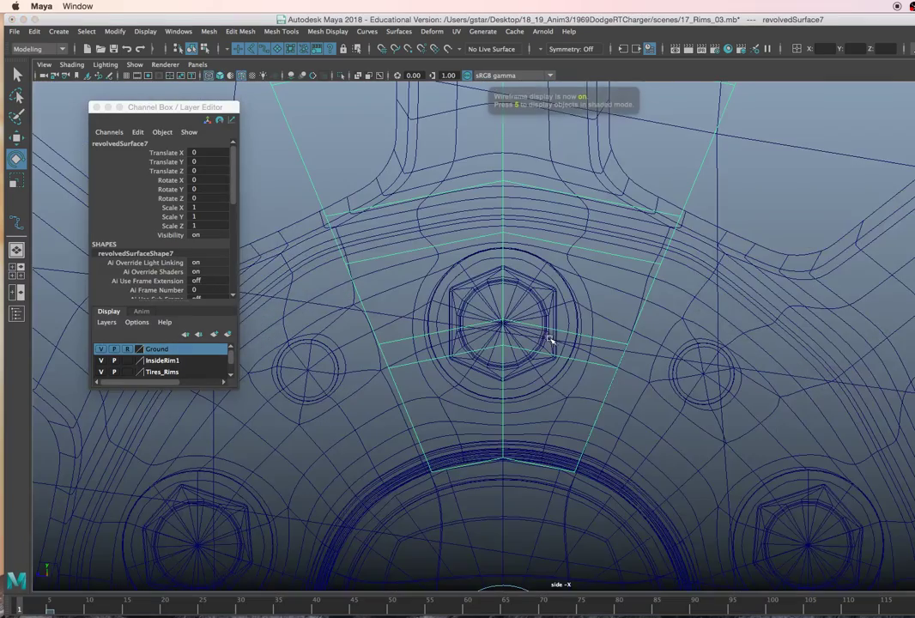
pyautogui.press('5')
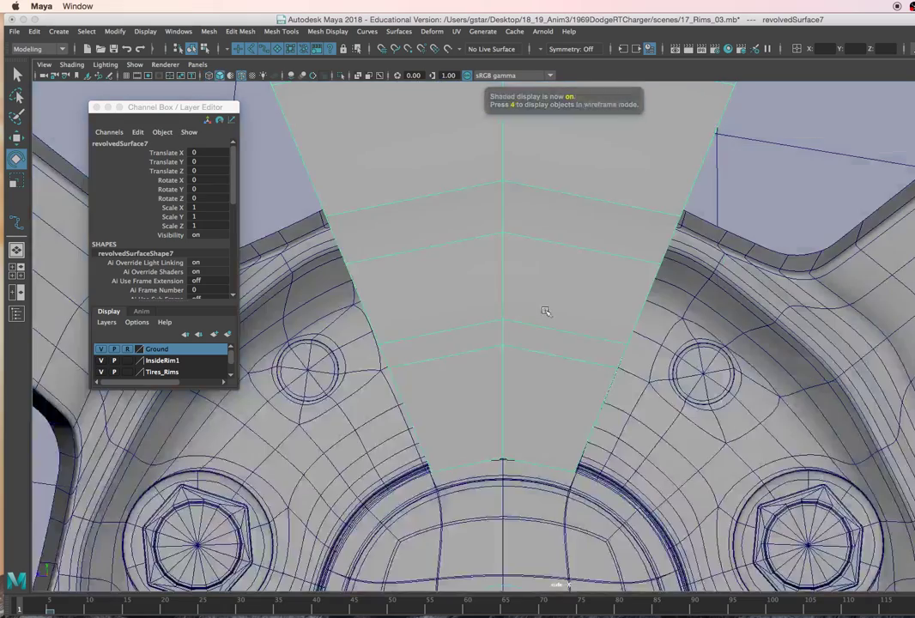
pyautogui.press('space')
pyautogui.click(747, 167)
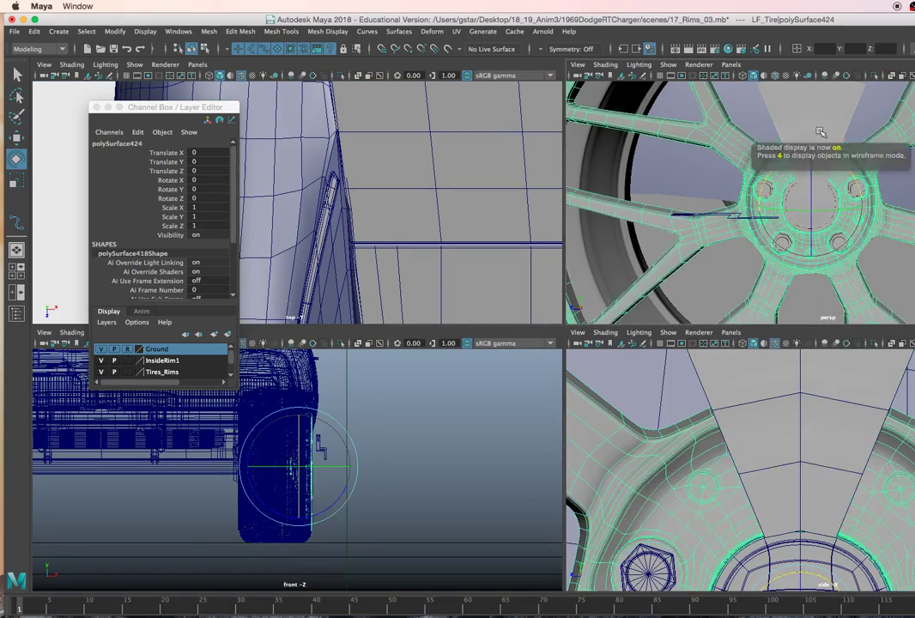
pyautogui.click(809, 142)
pyautogui.keyDown('alt'); pyautogui.moveTo(809, 143); pyautogui.dragTo(848, 149); pyautogui.keyUp('alt')
pyautogui.keyDown('alt'); pyautogui.moveTo(848, 150); pyautogui.dragTo(808, 179, button='middle'); pyautogui.keyUp('alt')
pyautogui.scroll(2, 805, 182)
pyautogui.keyDown('alt'); pyautogui.moveTo(806, 183); pyautogui.dragTo(787, 172); pyautogui.keyUp('alt')
pyautogui.keyDown('alt'); pyautogui.moveTo(726, 184); pyautogui.dragTo(793, 204); pyautogui.keyUp('alt')
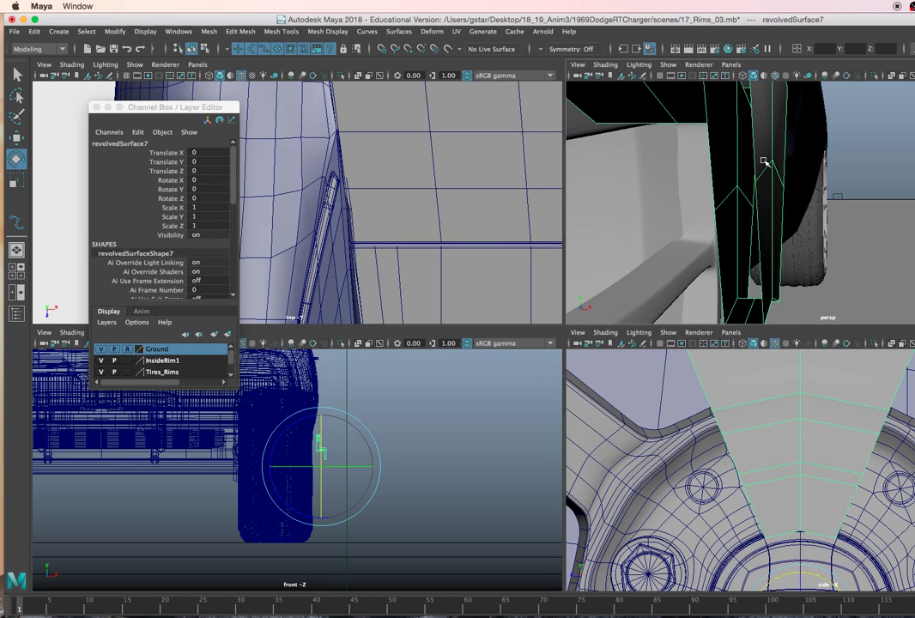
# Select a centerline vertex near the wedge's inner end and examine the surrounding faces from several angles
pyautogui.keyDown('alt'); pyautogui.moveTo(776, 184); pyautogui.dragTo(822, 182); pyautogui.keyUp('alt')
pyautogui.moveTo(833, 172); pyautogui.dragTo(794, 167, button='right')
pyautogui.click(820, 196)
pyautogui.press('w')
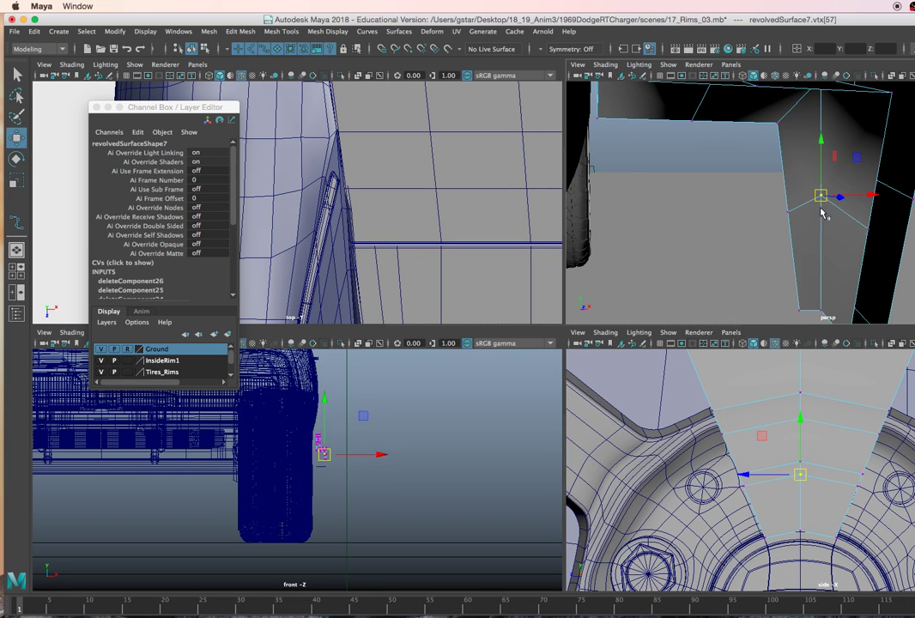
pyautogui.keyDown('alt'); pyautogui.moveTo(822, 212); pyautogui.dragTo(784, 206); pyautogui.keyUp('alt')
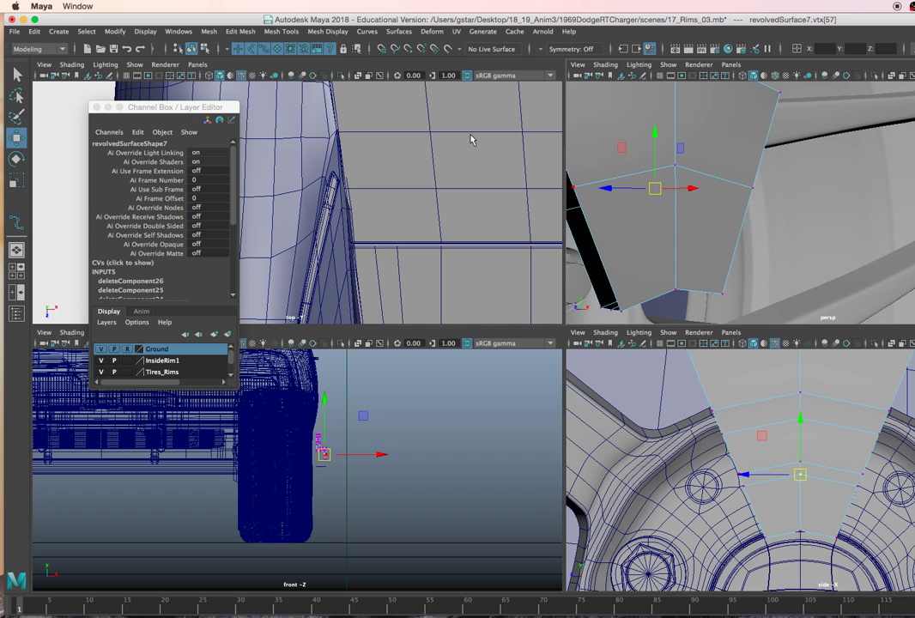
pyautogui.keyDown('alt'); pyautogui.moveTo(711, 195); pyautogui.dragTo(769, 188); pyautogui.keyUp('alt')
# Return to the full side view and delete the entire rotor wedge as an object
pyautogui.press('space')
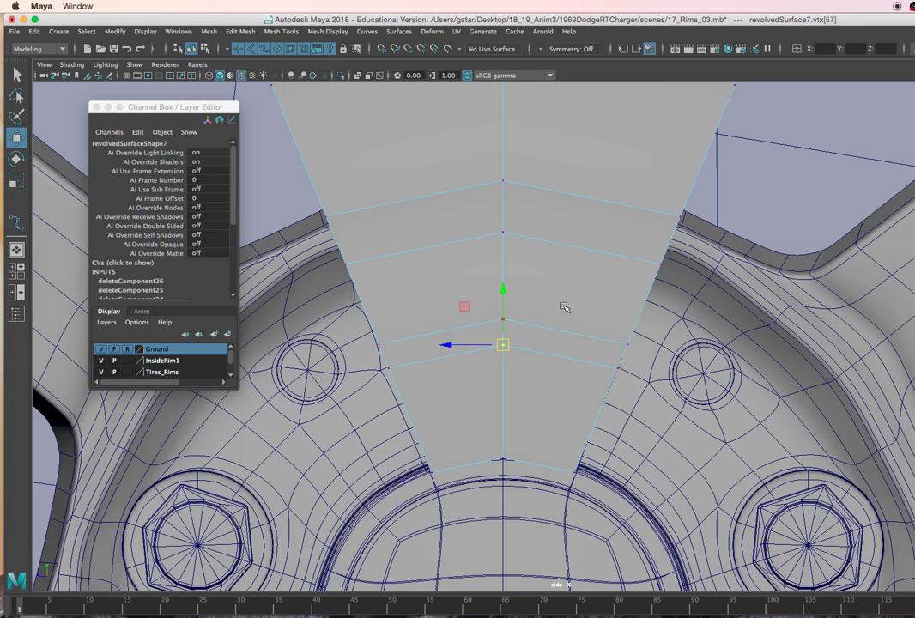
pyautogui.keyDown('alt'); pyautogui.moveTo(571, 276); pyautogui.dragTo(626, 282, button='middle'); pyautogui.keyUp('alt')
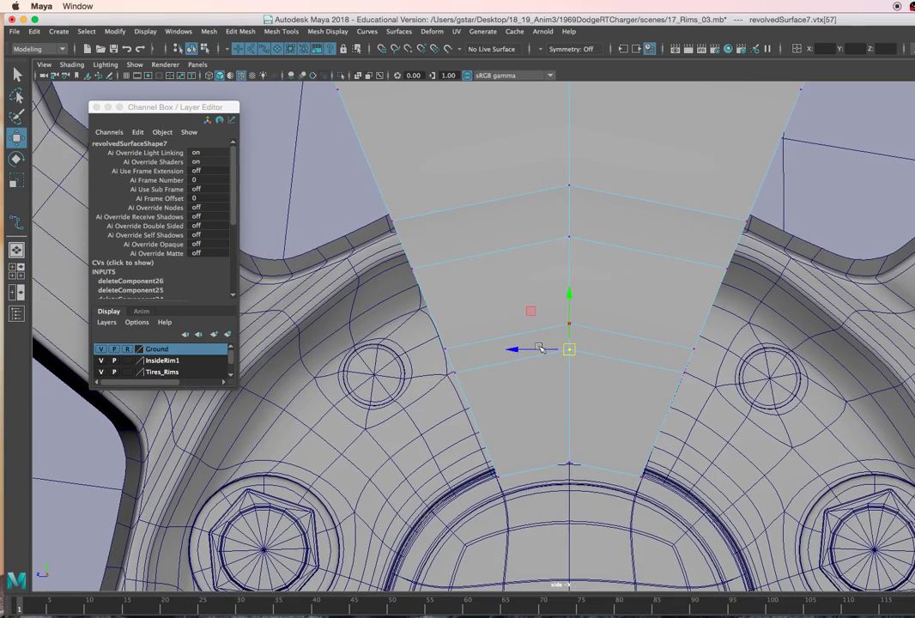
pyautogui.scroll(-10, 543, 347)
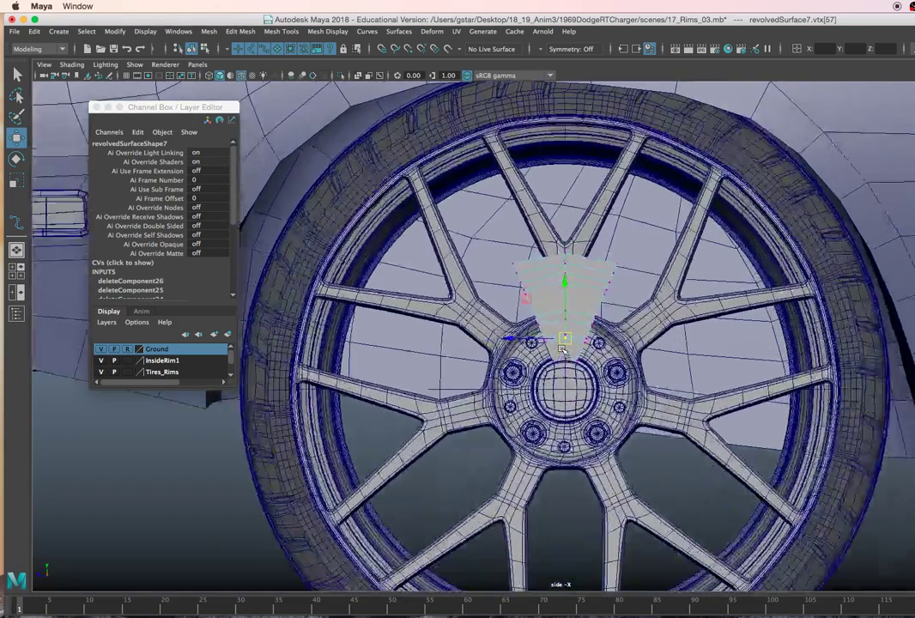
pyautogui.scroll(5, 563, 349)
pyautogui.moveTo(589, 258); pyautogui.dragTo(607, 260, button='right')
pyautogui.press('Delete')
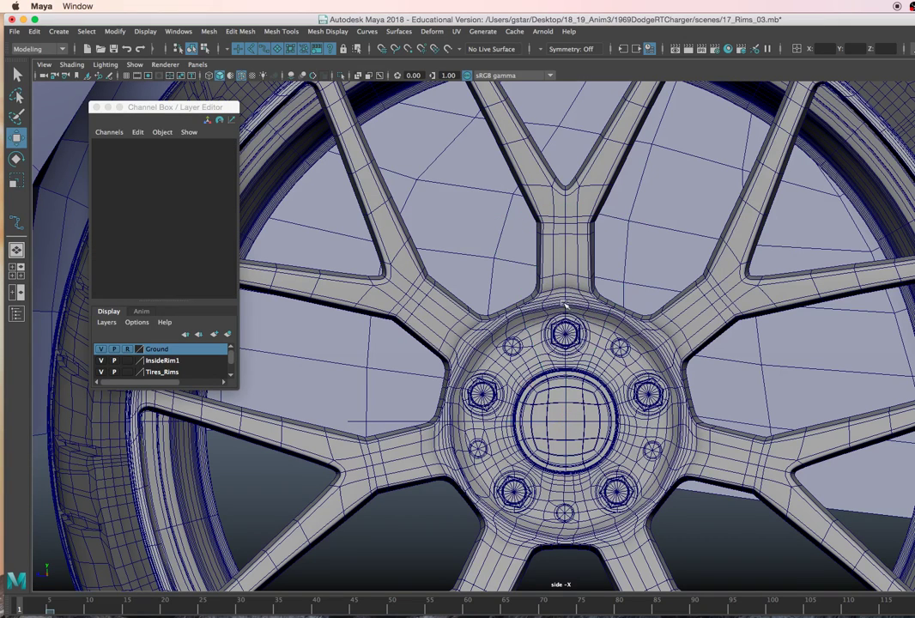
# Revolve the rotor profile curve around X as quad polygons with 8 segments and Number U set to 3, and reverse the surface's normals
pyautogui.click(448, 423)
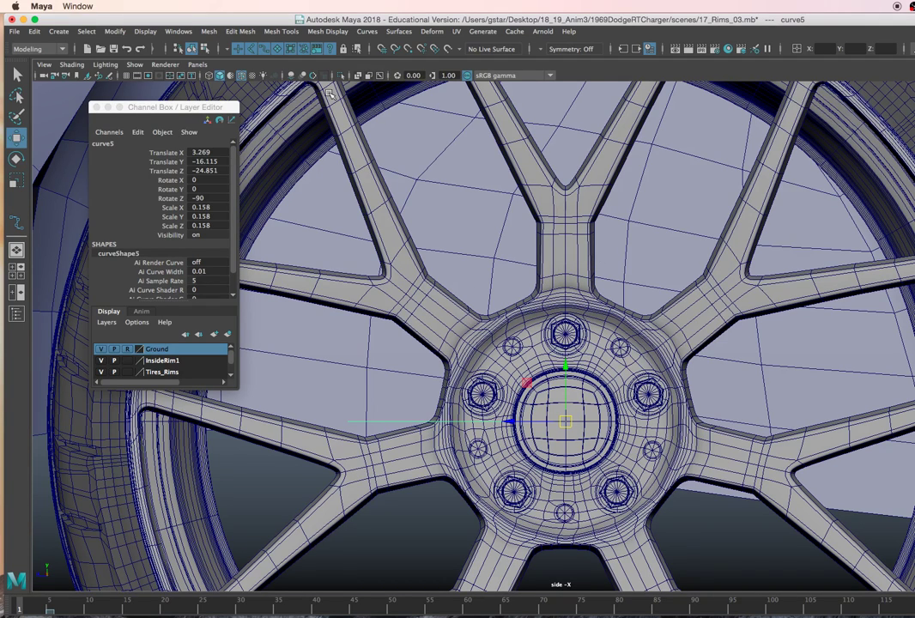
pyautogui.click(334, 33)
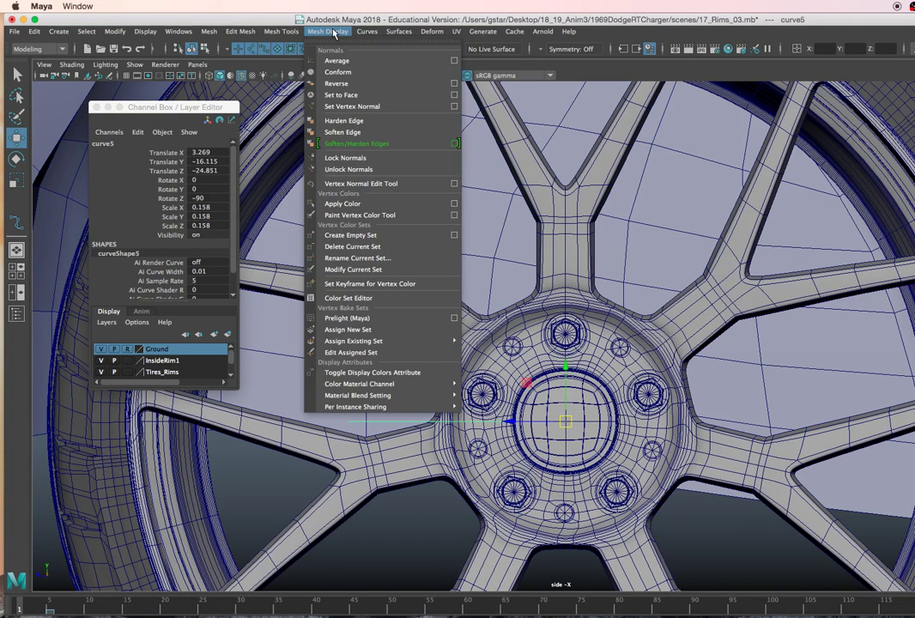
pyautogui.click(287, 31)
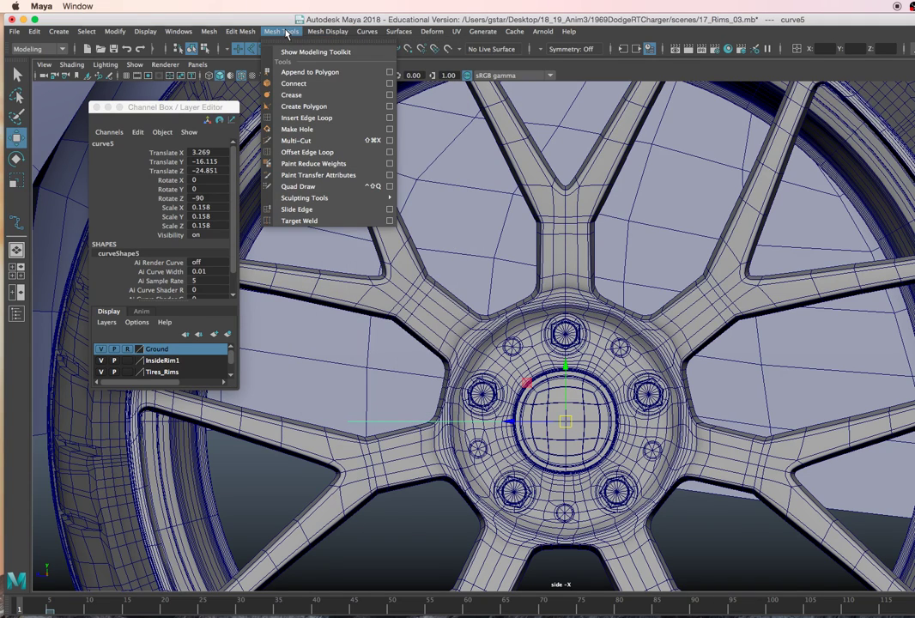
pyautogui.moveTo(399, 32)
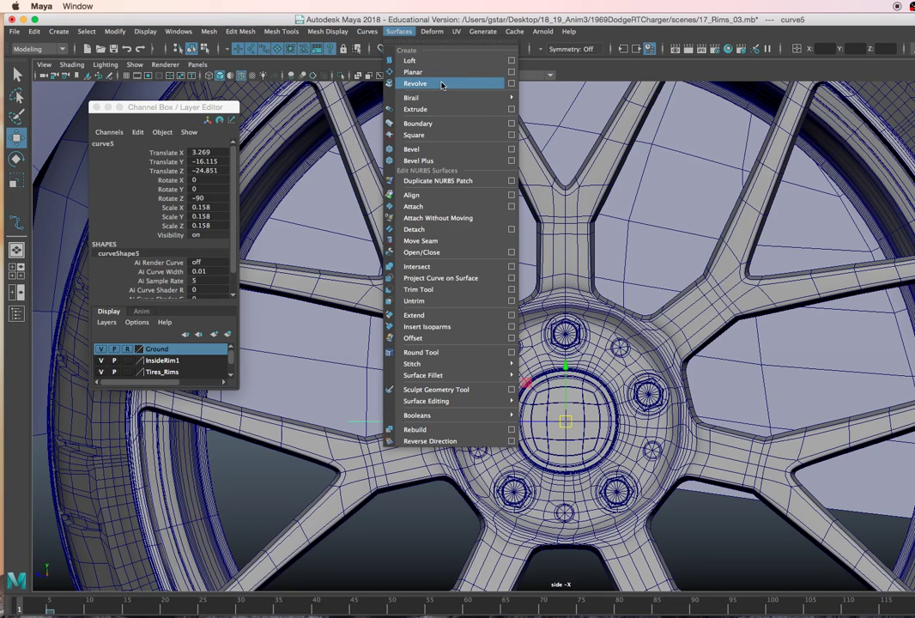
pyautogui.click(510, 84)
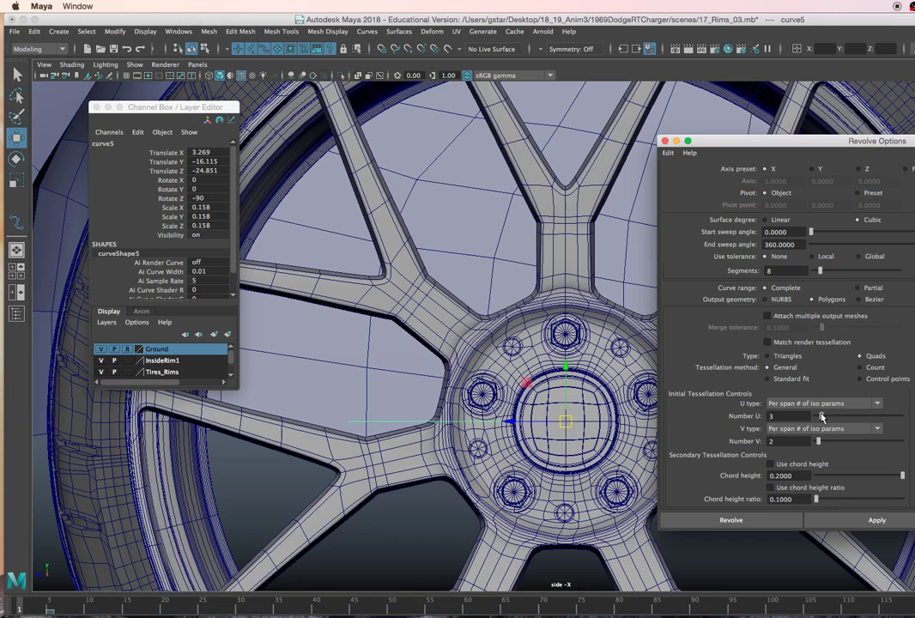
pyautogui.click(732, 520)
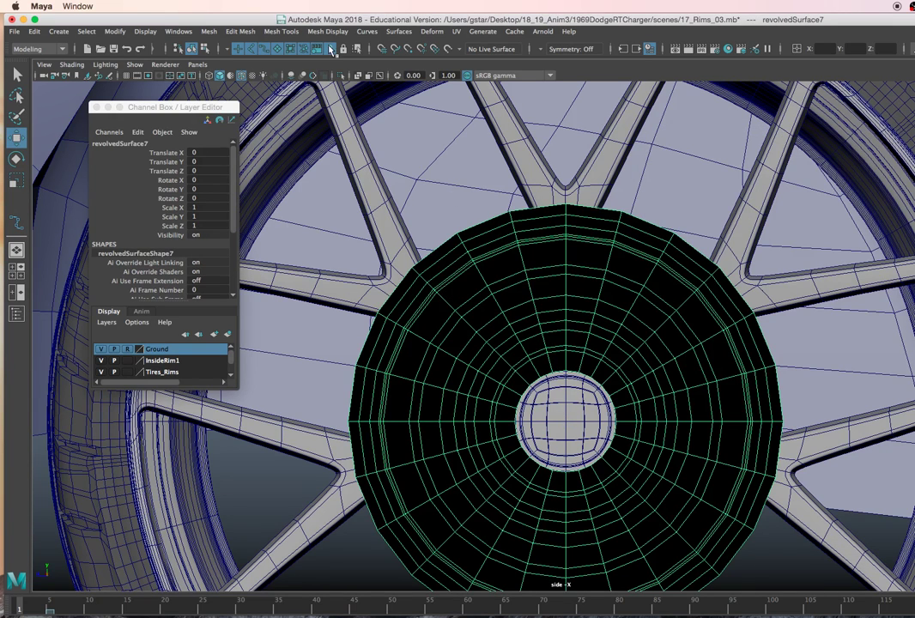
pyautogui.click(329, 32)
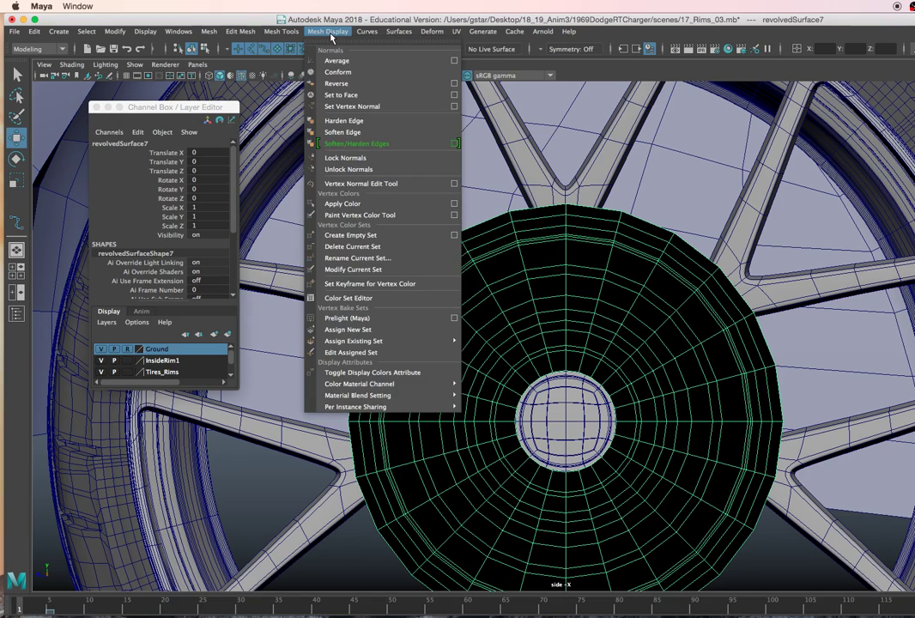
pyautogui.click(336, 84)
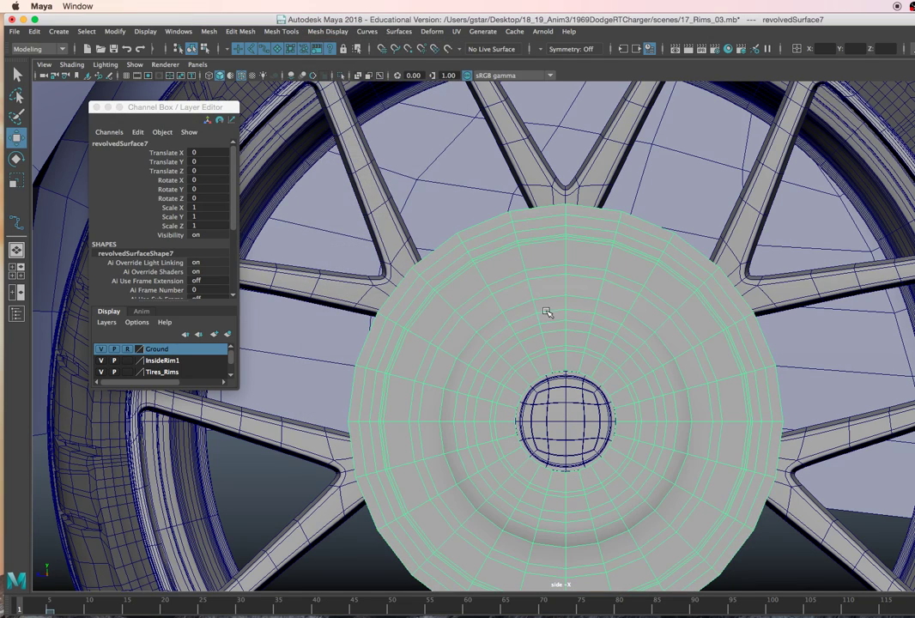
# Move the middle edge loops on the outer rim of the disc plate nearest the raised hub along X toward its corners
pyautogui.press('space')
pyautogui.press('space')
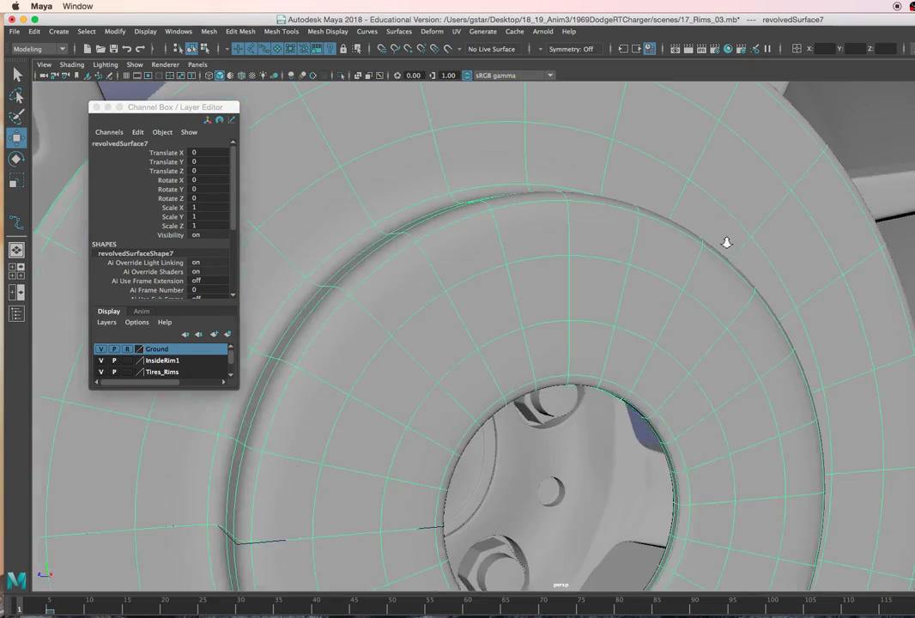
pyautogui.moveTo(719, 250)
pyautogui.keyDown('alt'); pyautogui.mouseDown()
pyautogui.moveTo(668, 265)
pyautogui.moveTo(713, 269)
pyautogui.mouseUp(); pyautogui.keyUp('alt')
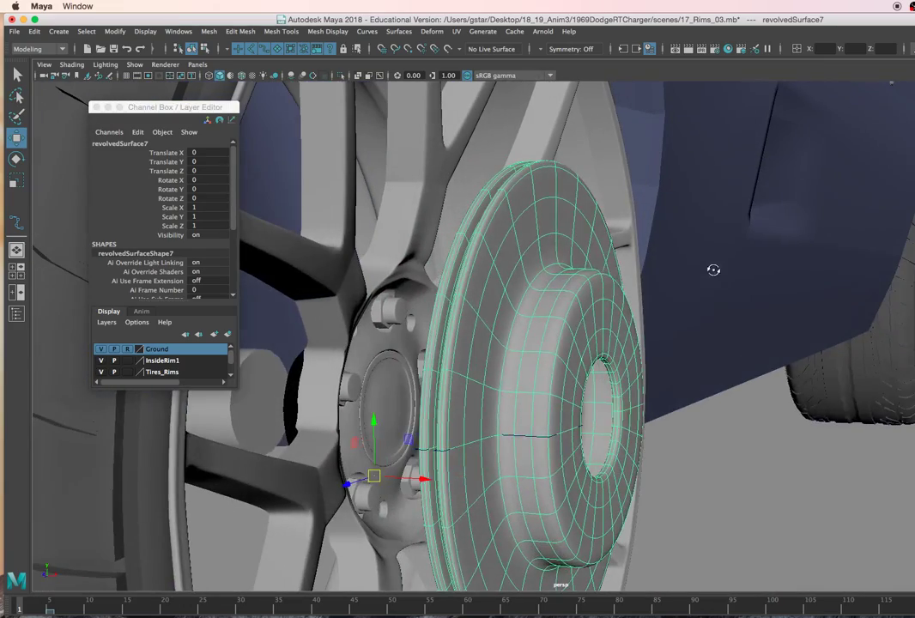
pyautogui.scroll(5, 715, 271)
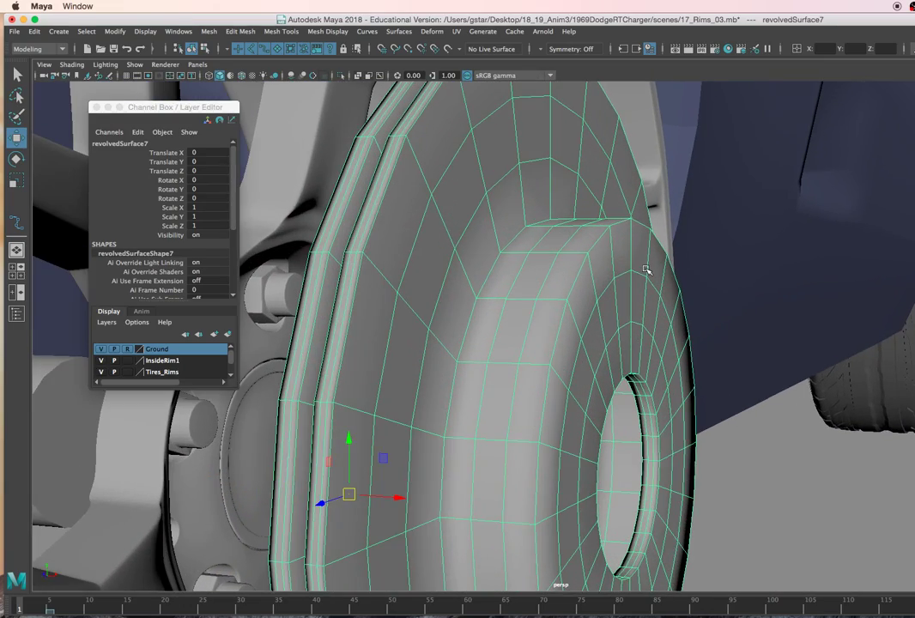
pyautogui.keyDown('alt'); pyautogui.moveTo(398, 257); pyautogui.dragTo(429, 255); pyautogui.keyUp('alt')
pyautogui.moveTo(429, 254); pyautogui.dragTo(433, 225, button='right')
pyautogui.click(444, 249)
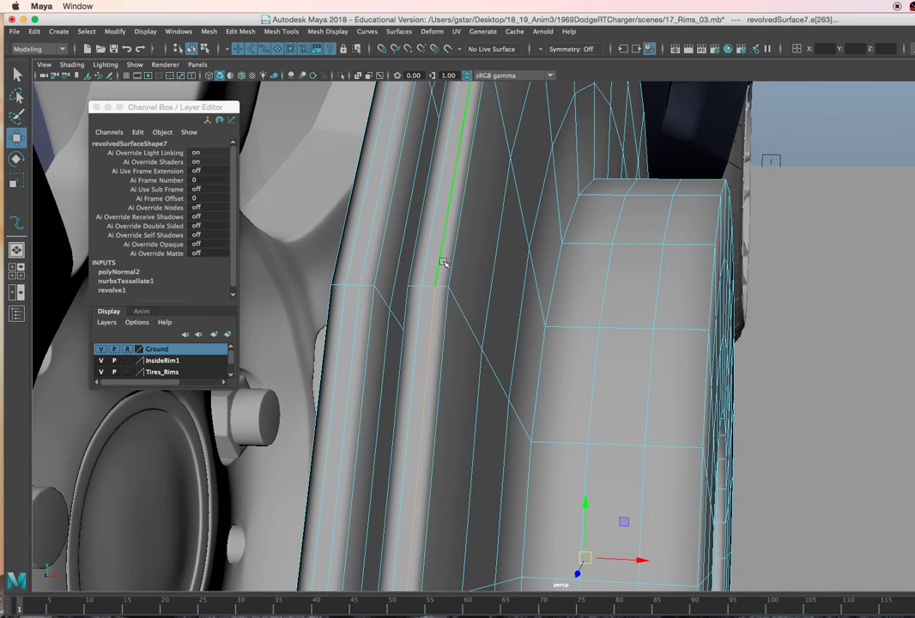
pyautogui.moveTo(620, 559); pyautogui.dragTo(612, 559)
pyautogui.doubleClick(430, 264)
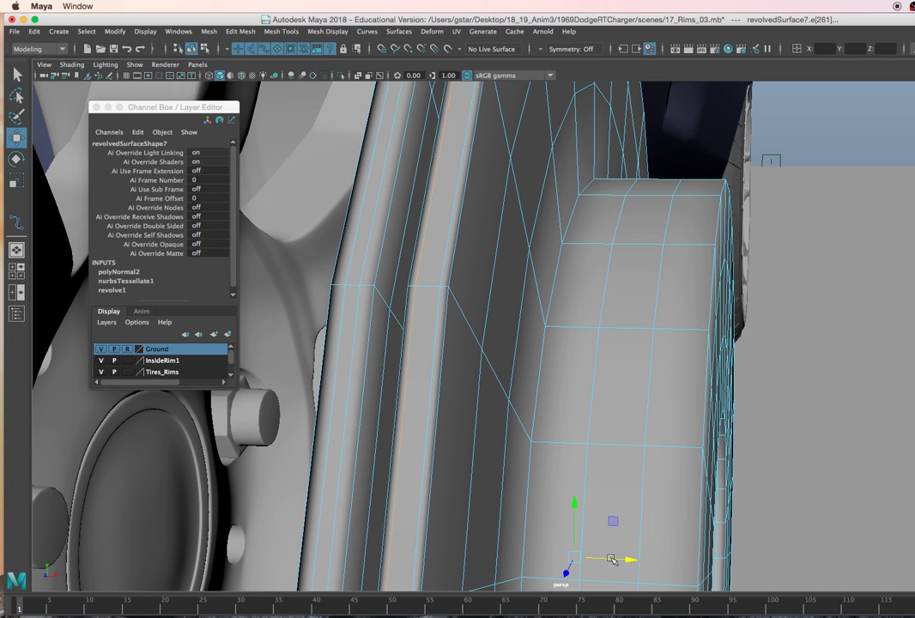
# Scale the middle edge loops on the outer rim of the disc plate nearest the wheel apart along X
pyautogui.press('3')
pyautogui.press('1')
pyautogui.click(370, 245)
pyautogui.press('r')
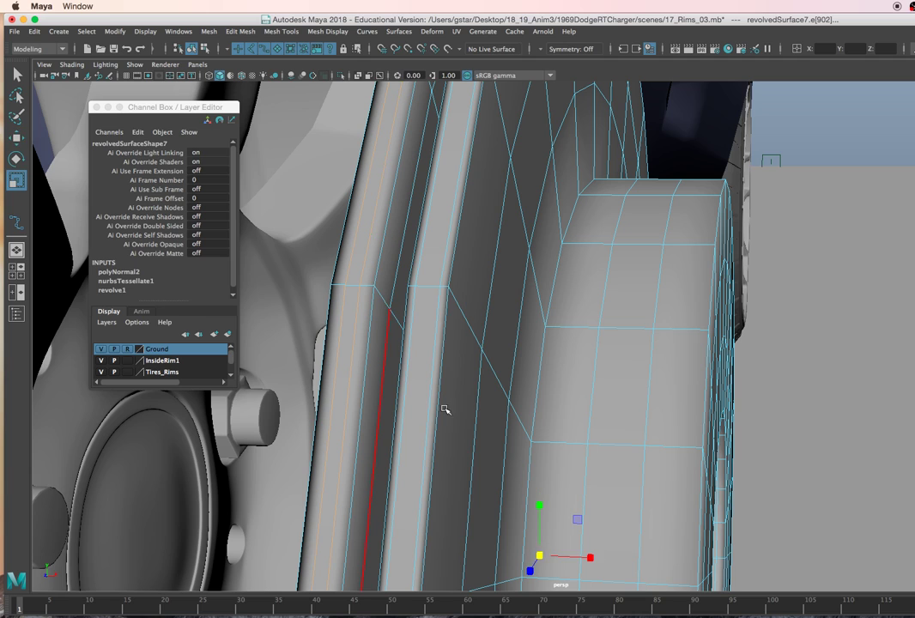
pyautogui.moveTo(591, 555); pyautogui.dragTo(589, 556)
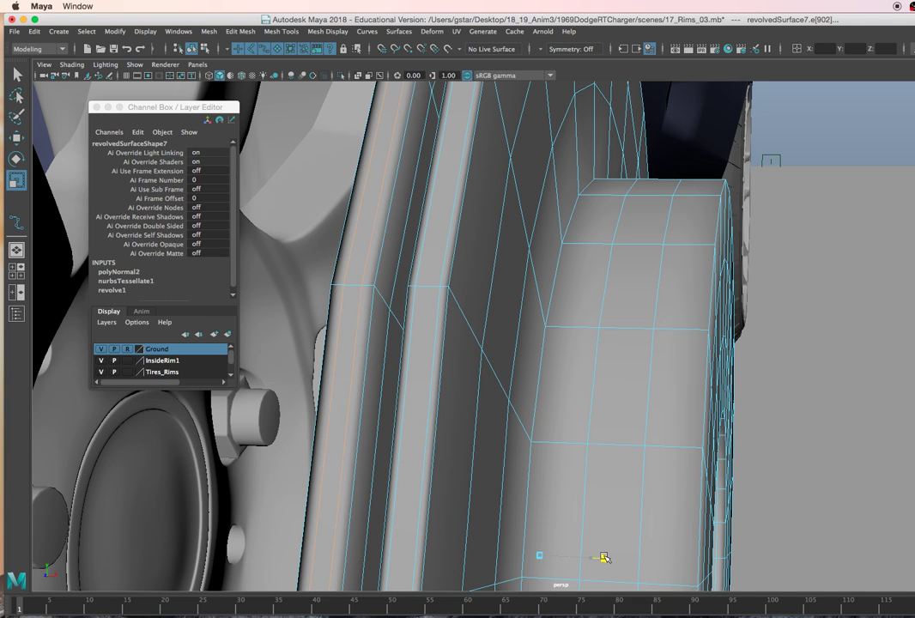
pyautogui.moveTo(624, 558); pyautogui.dragTo(624, 557)
# Select the two edge loops bounding the side wall of the rotor's raised hub
pyautogui.keyDown('alt'); pyautogui.moveTo(603, 359); pyautogui.dragTo(582, 341); pyautogui.keyUp('alt')
pyautogui.doubleClick(481, 315)
pyautogui.keyDown('shift'); pyautogui.doubleClick(585, 311); pyautogui.keyUp('shift')
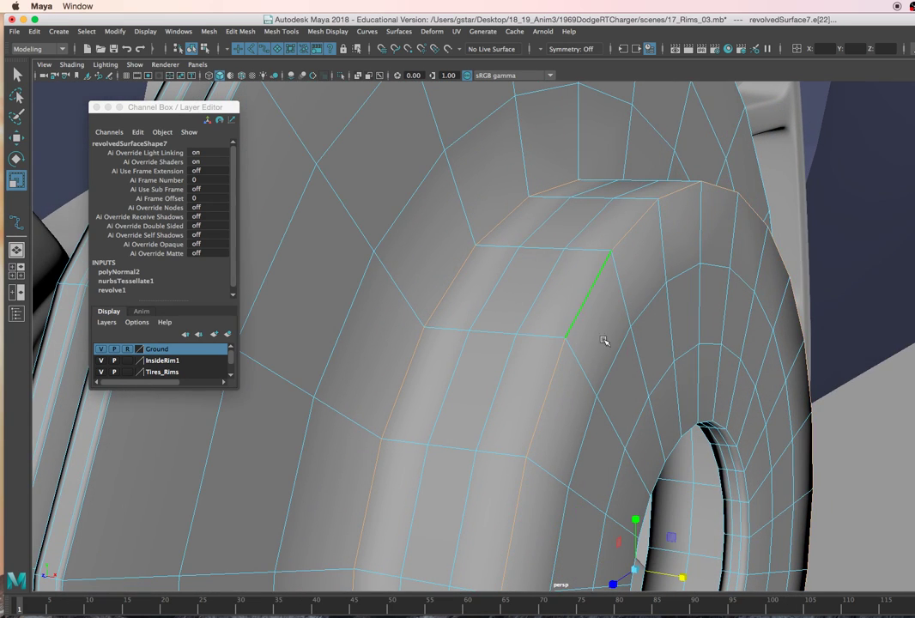
pyautogui.scroll(-3, 594, 328)
pyautogui.keyDown('alt'); pyautogui.moveTo(636, 378); pyautogui.dragTo(562, 367); pyautogui.keyUp('alt')
pyautogui.keyDown('alt'); pyautogui.moveTo(562, 367); pyautogui.dragTo(684, 406, button='middle'); pyautogui.keyUp('alt')
pyautogui.keyDown('alt'); pyautogui.moveTo(684, 406); pyautogui.dragTo(668, 403); pyautogui.keyUp('alt')
# Examine the rotor reference image in the side view for its hub edges, and return to the modeled rotor
pyautogui.press('space')
pyautogui.press('space')
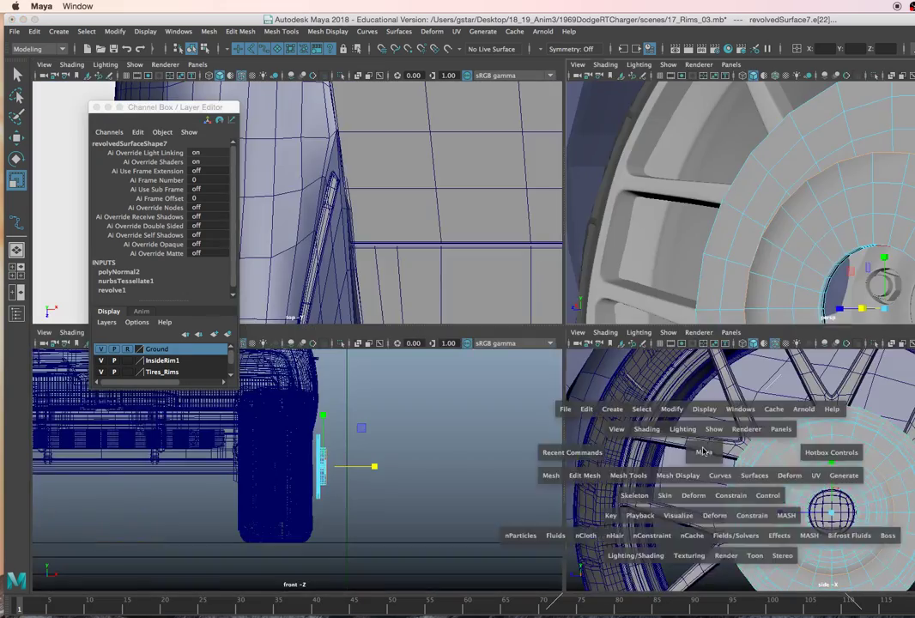
pyautogui.scroll(-10, 702, 449)
pyautogui.keyDown('alt'); pyautogui.moveTo(520, 311); pyautogui.dragTo(841, 492, button='middle'); pyautogui.keyUp('alt')
pyautogui.keyDown('alt'); pyautogui.moveTo(505, 305); pyautogui.dragTo(794, 491, button='middle'); pyautogui.keyUp('alt')
pyautogui.scroll(8, 534, 347)
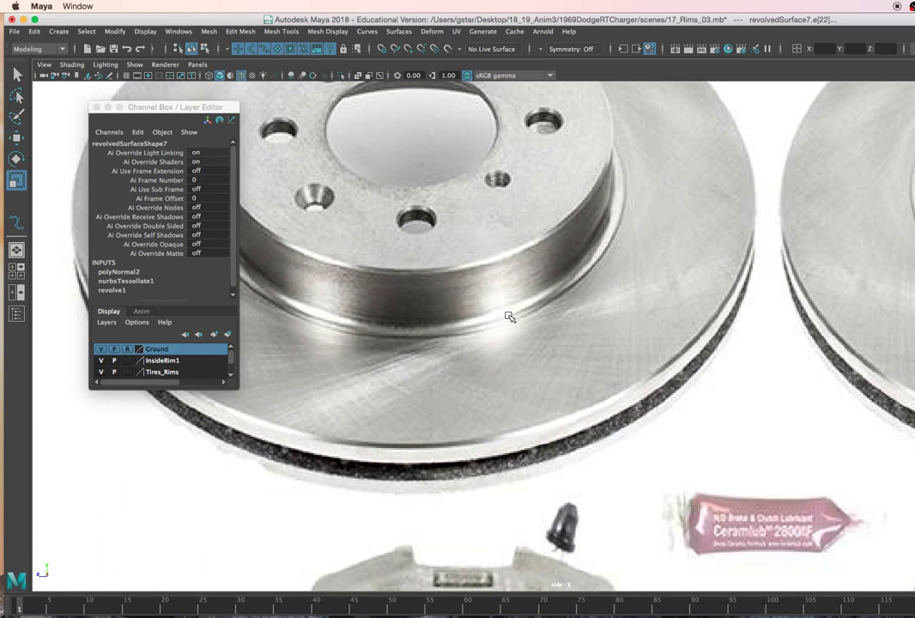
pyautogui.scroll(-8, 710, 352)
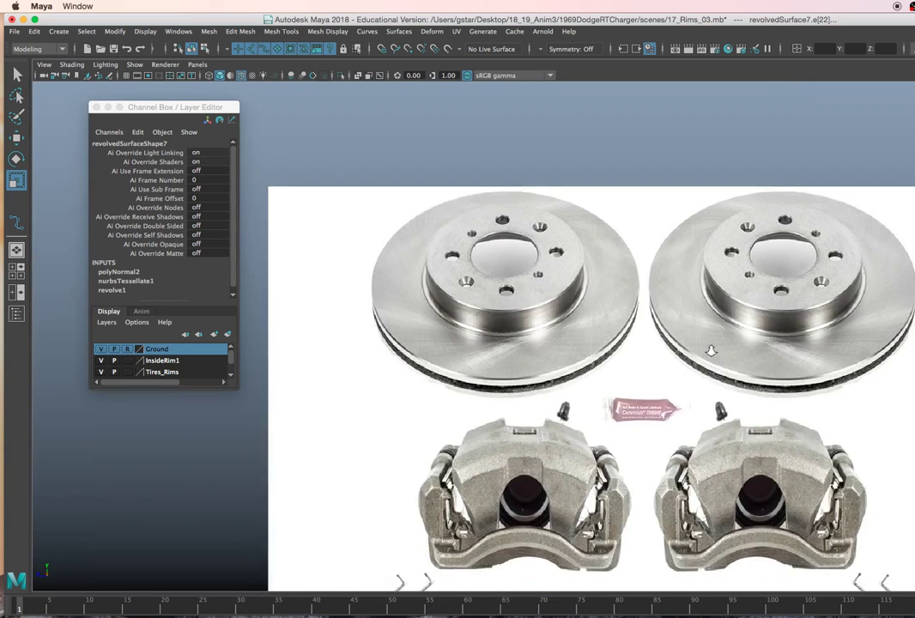
pyautogui.keyDown('alt'); pyautogui.moveTo(778, 367); pyautogui.dragTo(683, 250, button='middle'); pyautogui.keyUp('alt')
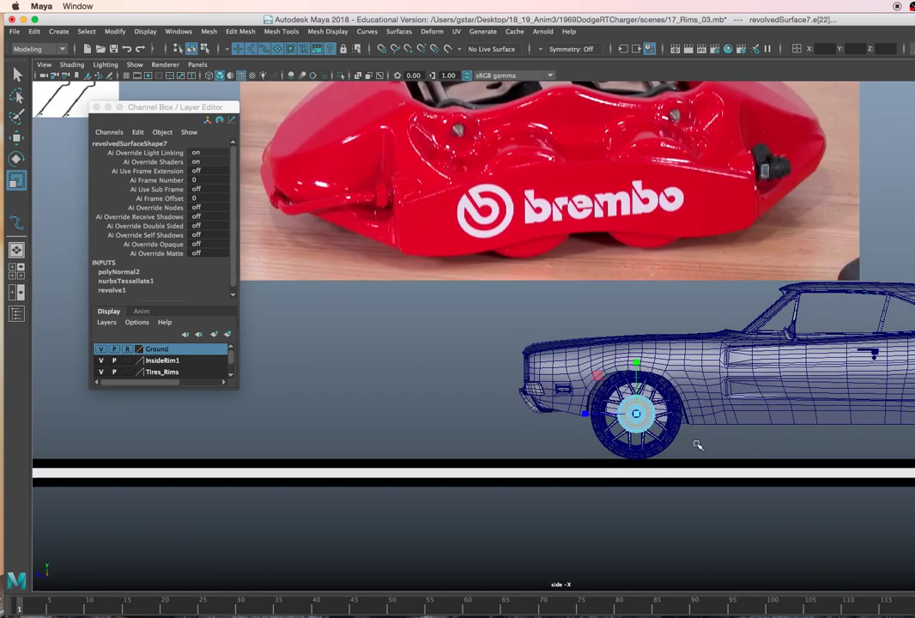
pyautogui.press('f')
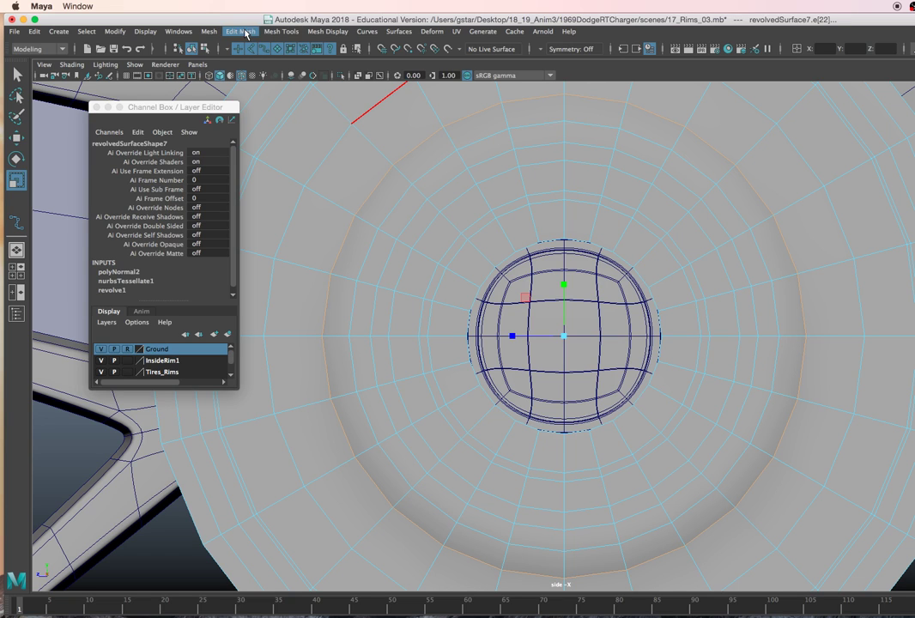
# Try beveling both edge loops of the raised hub's side wall together, and undo the bevel
pyautogui.click(318, 31)
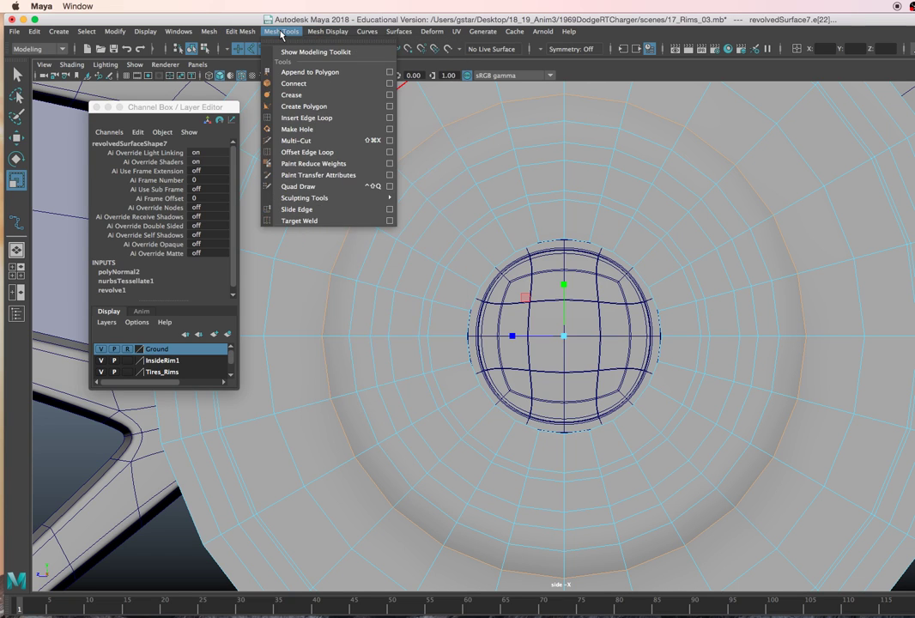
pyautogui.moveTo(239, 33)
pyautogui.click(249, 71)
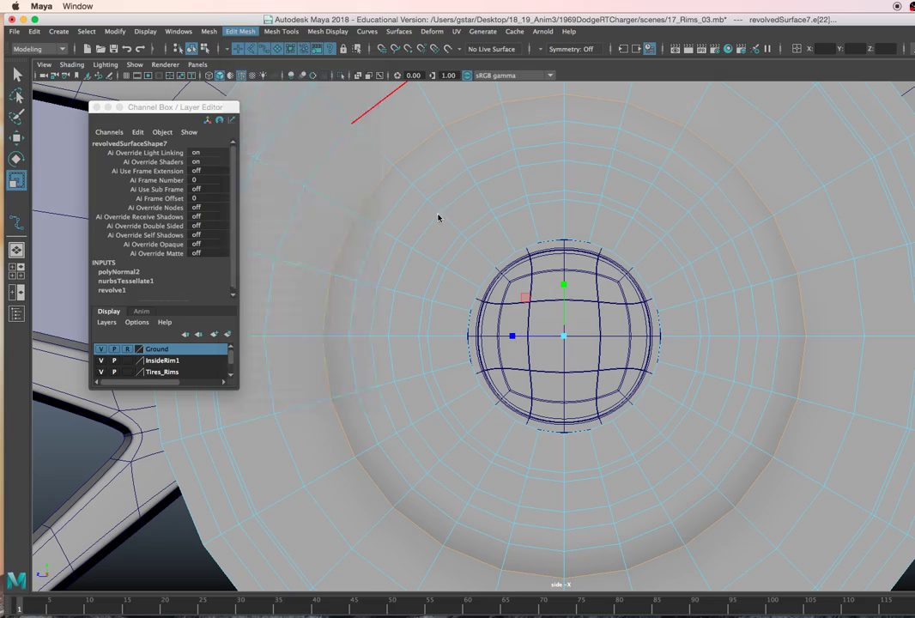
pyautogui.press('space')
pyautogui.press('space')
pyautogui.keyDown('alt'); pyautogui.moveTo(748, 253); pyautogui.dragTo(678, 255); pyautogui.keyUp('alt')
pyautogui.press('super+z')
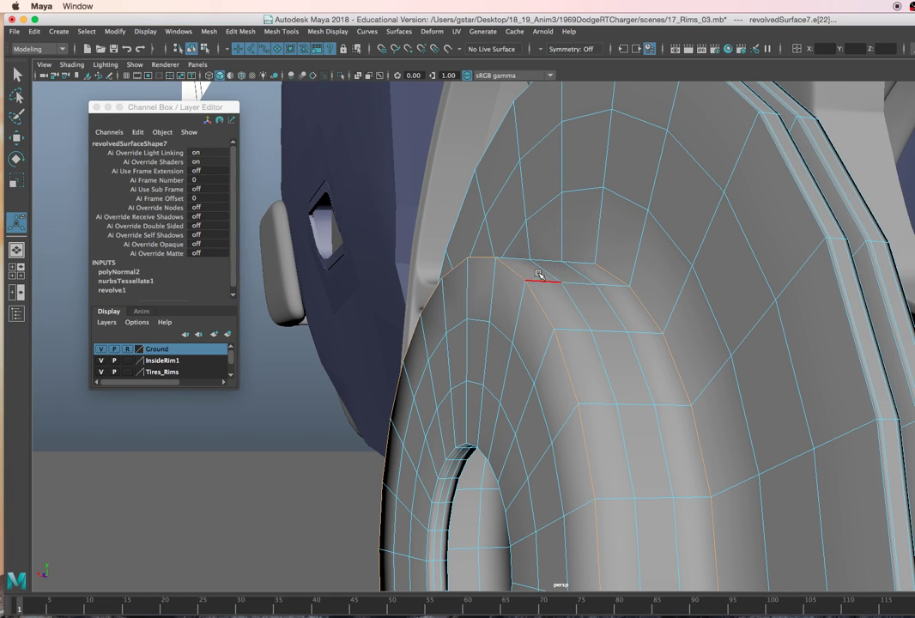
# Bevel the edge loop where the raised hub meets the disc with fraction 0.5 and 3 segments, and check it in smooth preview
pyautogui.doubleClick(614, 280)
pyautogui.hotkey('ctrl', 'b')
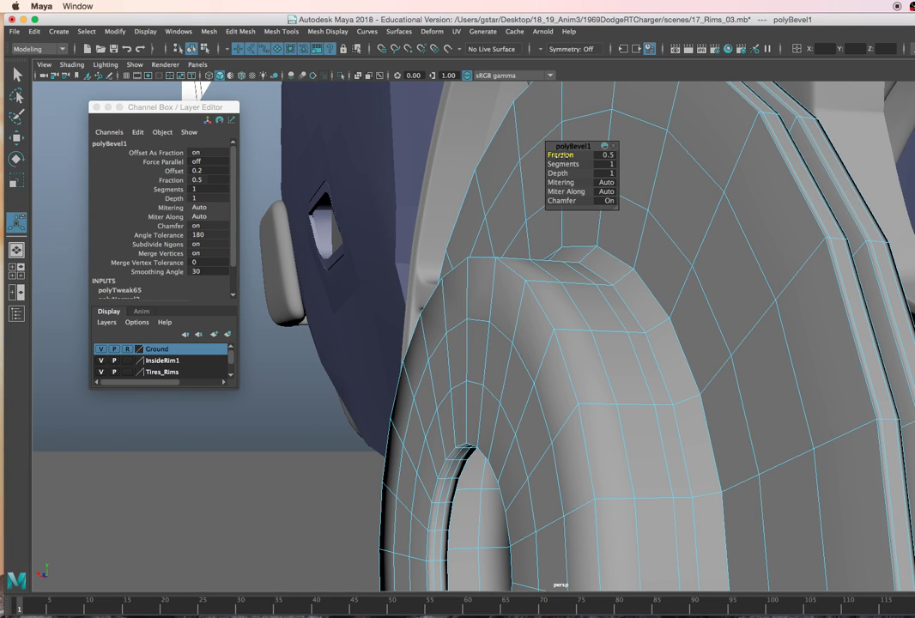
pyautogui.moveTo(561, 164); pyautogui.dragTo(570, 164)
pyautogui.keyDown('alt'); pyautogui.moveTo(608, 255); pyautogui.dragTo(595, 247); pyautogui.keyUp('alt')
pyautogui.press('3')
pyautogui.moveTo(581, 272); pyautogui.dragTo(633, 253, button='right')
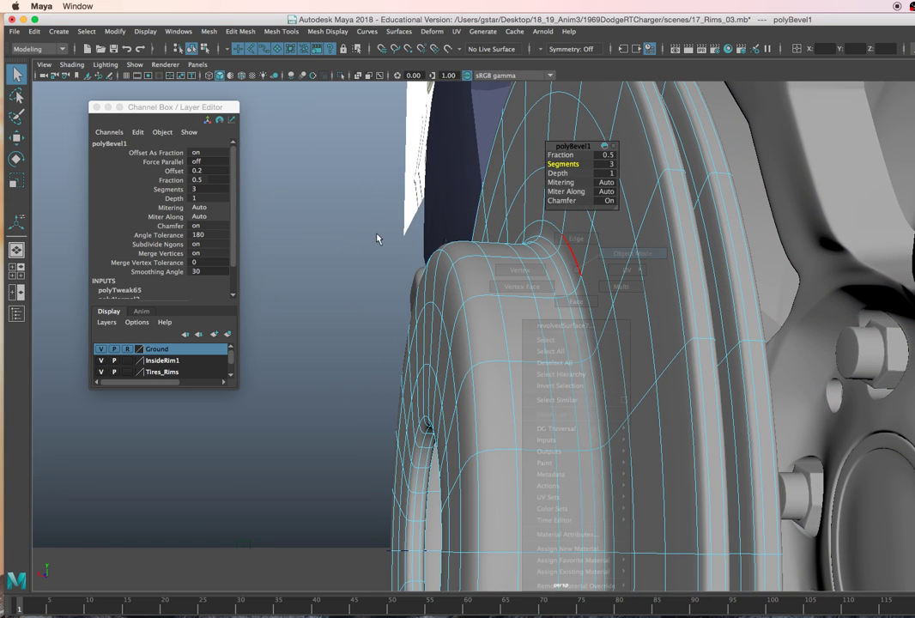
pyautogui.click(380, 234)
pyautogui.keyDown('alt'); pyautogui.moveTo(446, 256); pyautogui.dragTo(458, 292); pyautogui.keyUp('alt')
pyautogui.click(481, 313)
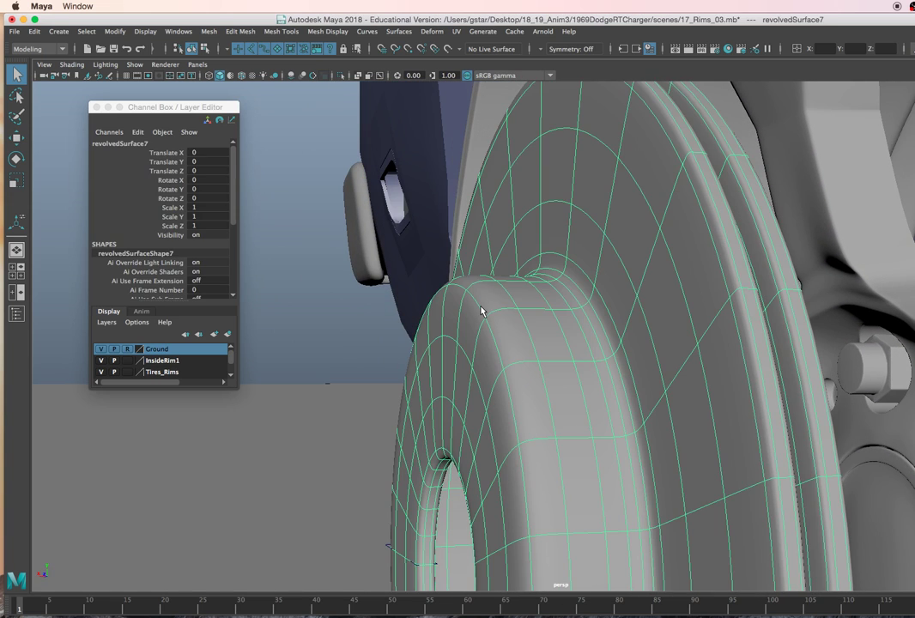
# Bevel the outer edge loop of the raised hub's face with a fraction of 0.2, and return to object mode
pyautogui.moveTo(425, 291); pyautogui.dragTo(426, 260, button='right')
pyautogui.click(463, 288)
pyautogui.hotkey('ctrl', 'b')
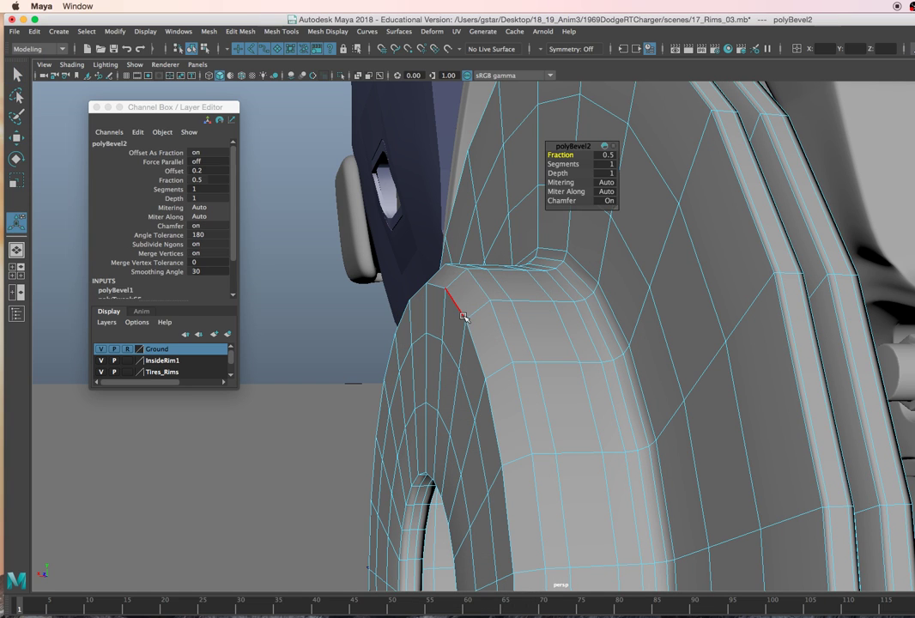
pyautogui.moveTo(559, 155)
pyautogui.mouseDown()
pyautogui.moveTo(549, 154)
pyautogui.moveTo(559, 155)
pyautogui.mouseUp()
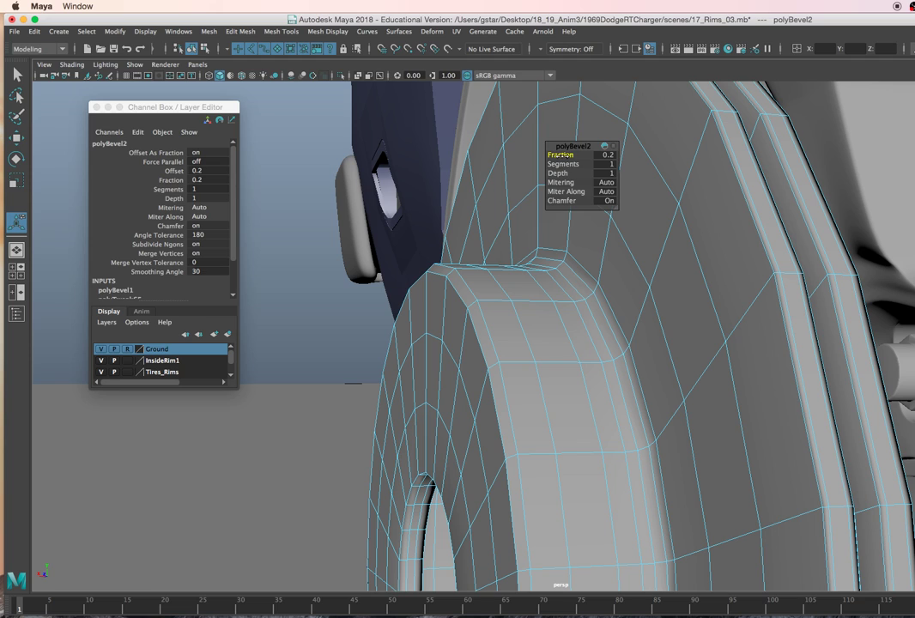
pyautogui.moveTo(559, 154)
pyautogui.mouseDown()
pyautogui.moveTo(549, 154)
pyautogui.moveTo(570, 155)
pyautogui.mouseUp()
pyautogui.moveTo(495, 303); pyautogui.dragTo(548, 271, button='right')
# Compare the beveled rotor with the brake reference image in the side view, and return to the rotor in perspective
pyautogui.press('space')
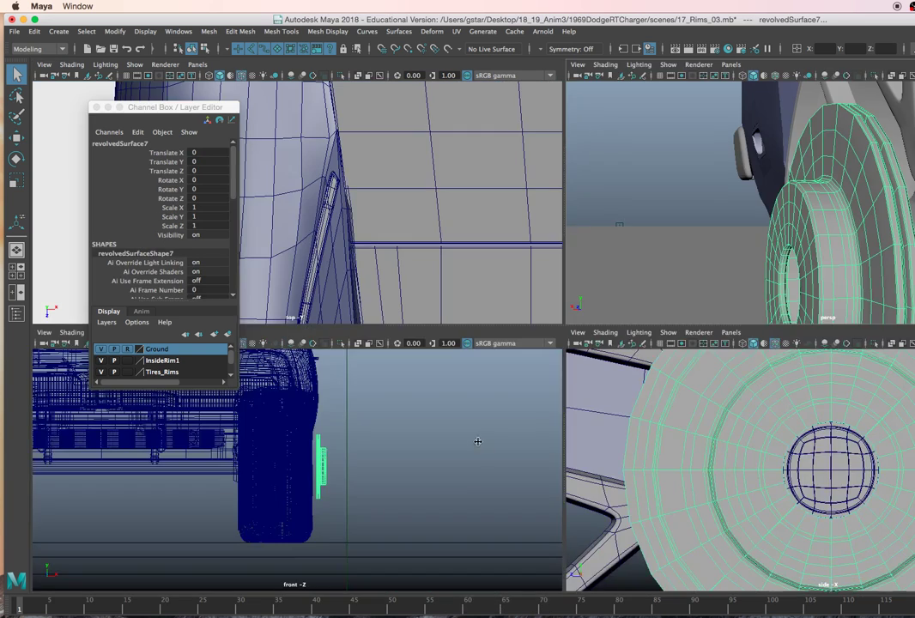
pyautogui.press('space')
pyautogui.keyDown('alt'); pyautogui.moveTo(807, 506); pyautogui.dragTo(584, 283, button='right'); pyautogui.keyUp('alt')
pyautogui.keyDown('alt'); pyautogui.moveTo(584, 283); pyautogui.dragTo(820, 389, button='middle'); pyautogui.keyUp('alt')
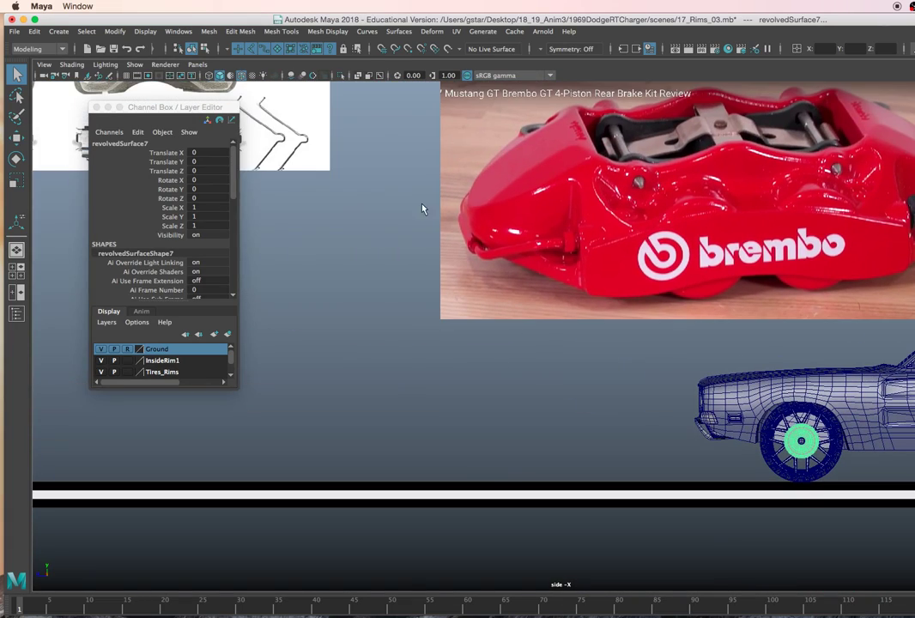
pyautogui.click(322, 148)
pyautogui.press('f')
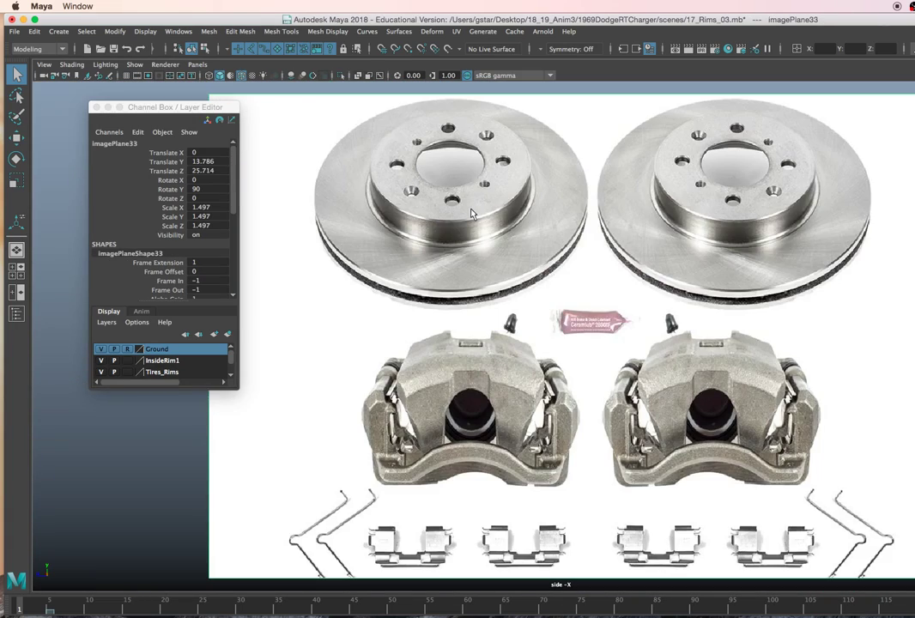
pyautogui.scroll(3, 471, 210)
pyautogui.scroll(1, 470, 213)
pyautogui.press('space')
pyautogui.click(839, 261)
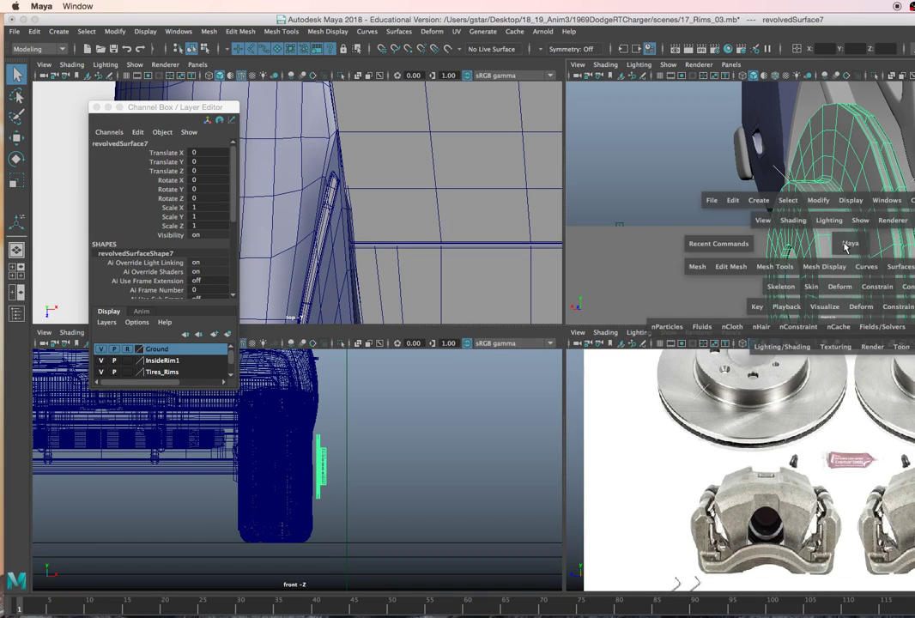
pyautogui.press('space')
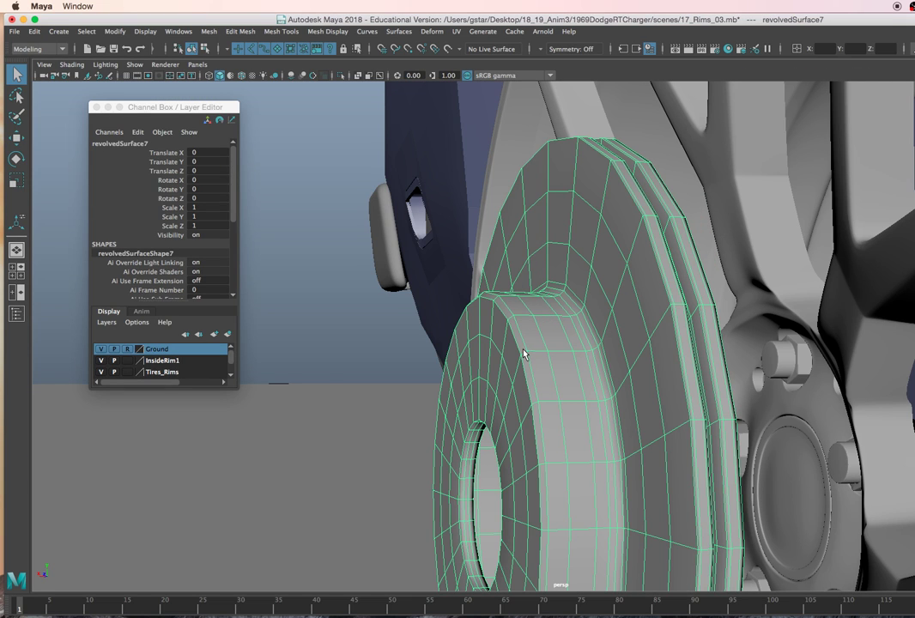
# Reopen the settings of the bevel on the hub face's outer edge and set its segments to 3
pyautogui.scroll(1, 524, 350)
pyautogui.press('t')
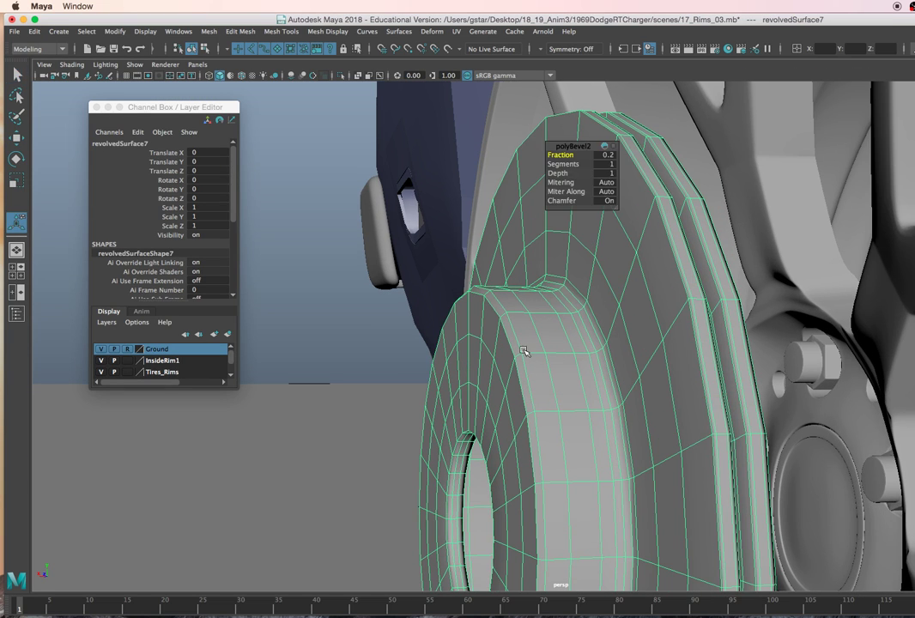
pyautogui.click(606, 164)
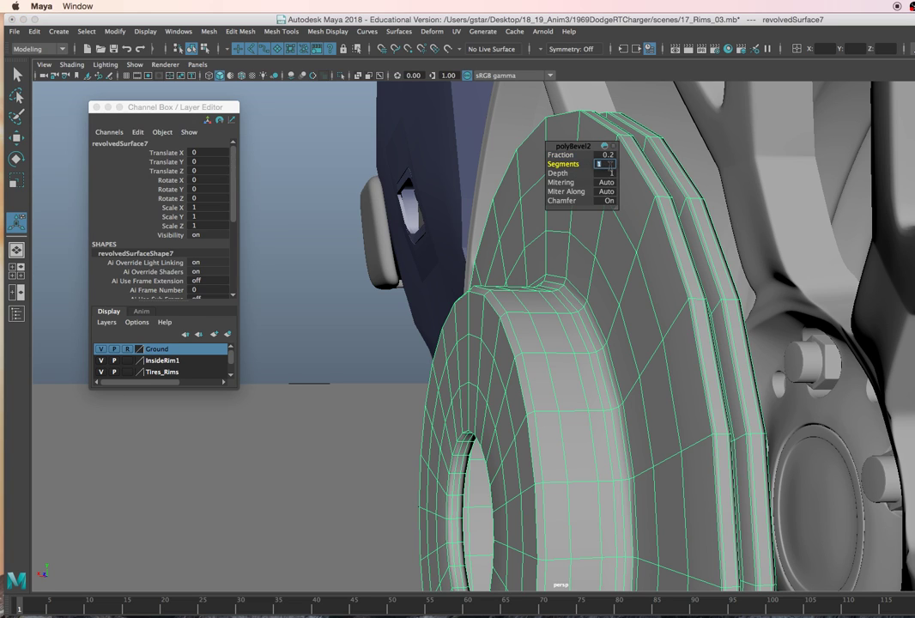
pyautogui.write('3')
pyautogui.press('Return')
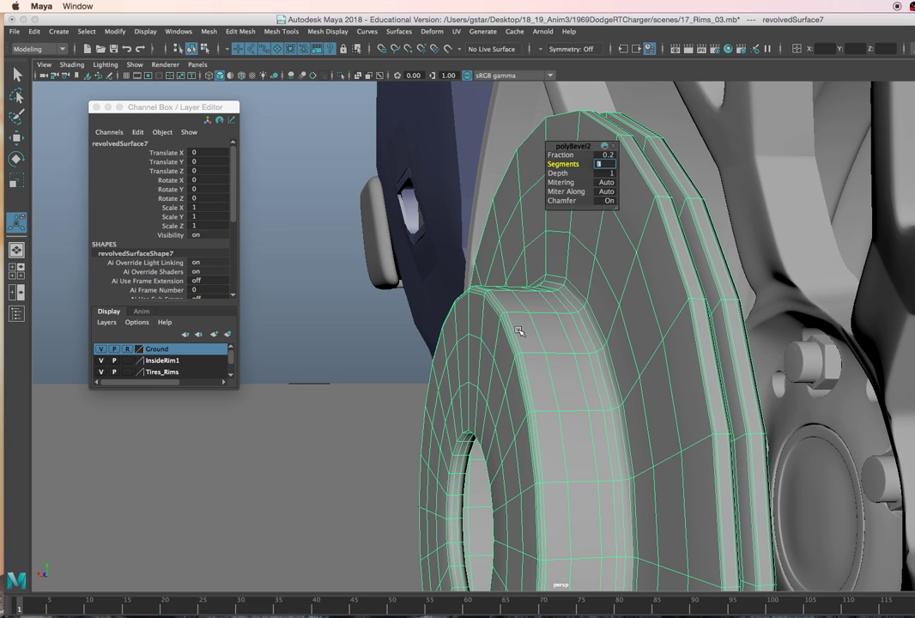
pyautogui.moveTo(506, 290); pyautogui.dragTo(565, 274, button='right')
# Select an edge loop on the inner wall of the rotor's center hole and activate the Move tool
pyautogui.keyDown('alt'); pyautogui.moveTo(480, 377); pyautogui.dragTo(515, 343, button='middle'); pyautogui.keyUp('alt')
pyautogui.keyDown('alt'); pyautogui.moveTo(446, 367); pyautogui.dragTo(484, 368, button='right'); pyautogui.keyUp('alt')
pyautogui.keyDown('alt'); pyautogui.moveTo(484, 367); pyautogui.dragTo(507, 292, button='middle'); pyautogui.keyUp('alt')
pyautogui.keyDown('alt'); pyautogui.moveTo(506, 292); pyautogui.dragTo(524, 278, button='right'); pyautogui.keyUp('alt')
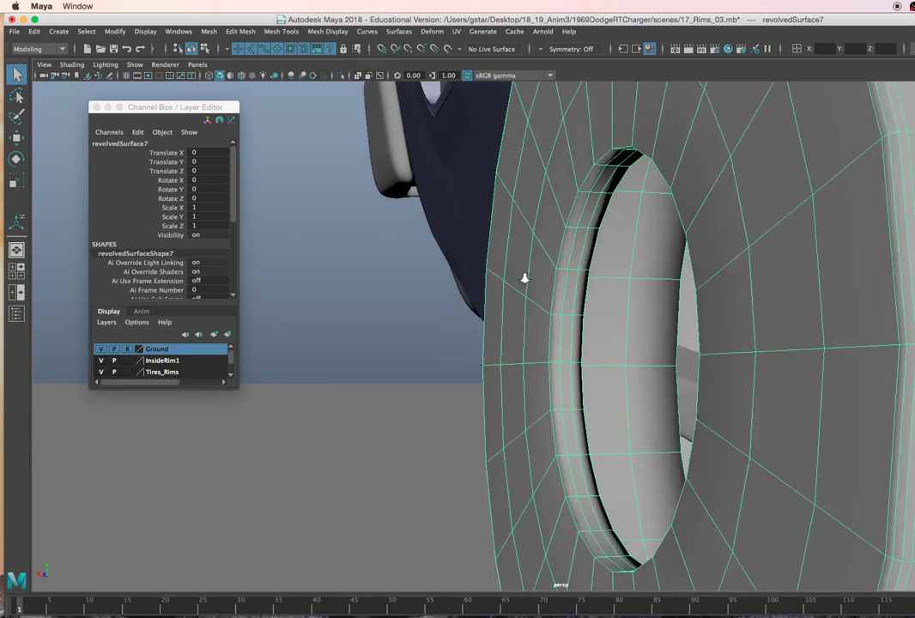
pyautogui.scroll(5, 536, 283)
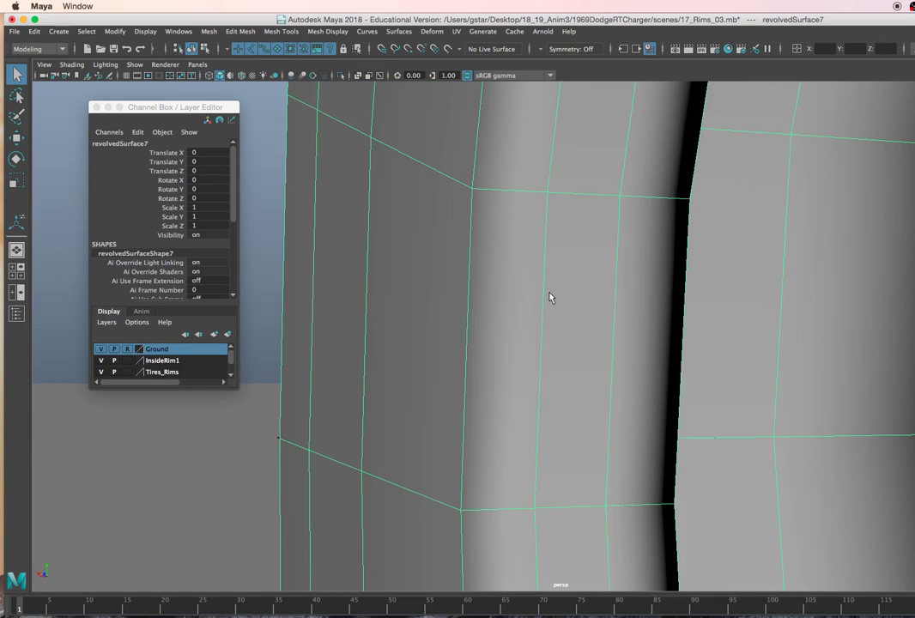
pyautogui.scroll(-2, 571, 296)
pyautogui.moveTo(582, 296); pyautogui.dragTo(584, 264, button='right')
pyautogui.click(585, 262)
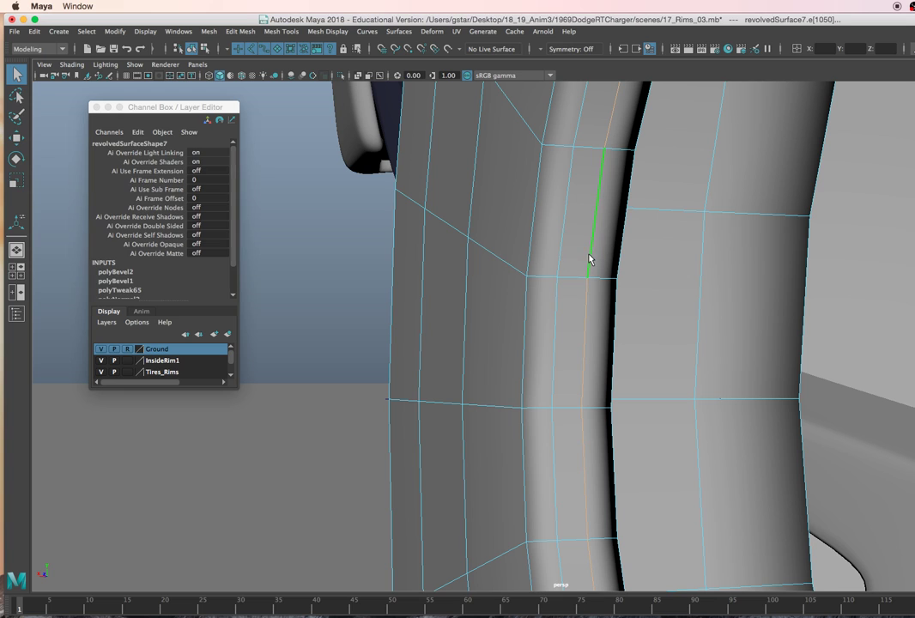
pyautogui.click(586, 327)
pyautogui.press('w')
# Slide the edge loop nearest the center hole on the hub's face inward toward the hole's rim with Slide Edge
pyautogui.keyDown('alt'); pyautogui.moveTo(588, 330); pyautogui.dragTo(608, 381); pyautogui.keyUp('alt')
pyautogui.keyDown('alt'); pyautogui.moveTo(558, 267); pyautogui.dragTo(575, 325); pyautogui.keyUp('alt')
pyautogui.doubleClick(589, 251)
pyautogui.keyDown('shift'); pyautogui.moveTo(569, 241); pyautogui.dragTo(549, 330, button='right'); pyautogui.keyUp('shift')
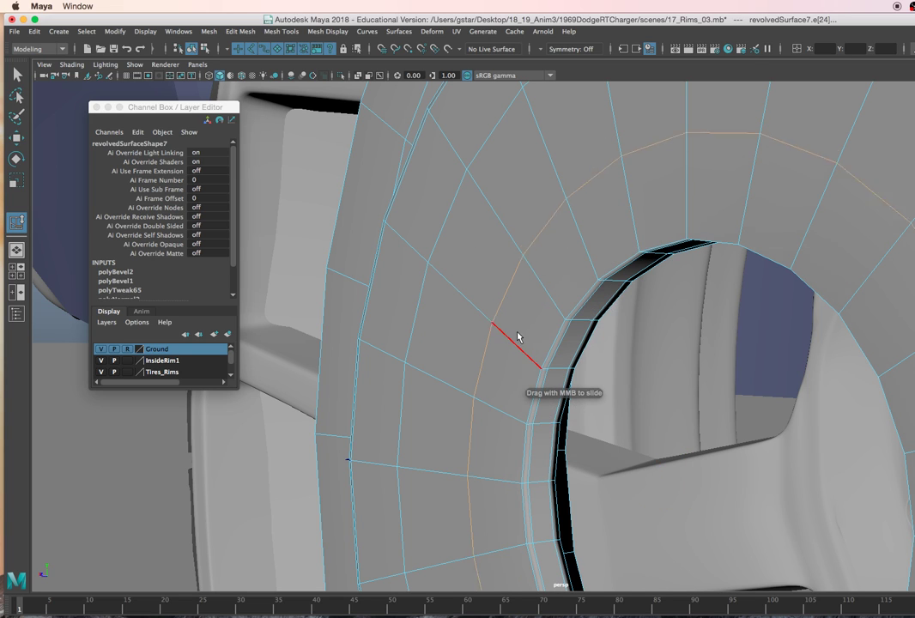
pyautogui.moveTo(537, 337); pyautogui.dragTo(556, 332, button='middle')
pyautogui.keyDown('alt'); pyautogui.moveTo(556, 333); pyautogui.dragTo(611, 320); pyautogui.keyUp('alt')
pyautogui.moveTo(614, 292); pyautogui.dragTo(551, 311, button='right')
# Slide the edge loop on the hub's face closer to the center hole, return to object mode and deselect the rotor
pyautogui.moveTo(551, 312)
pyautogui.keyDown('alt'); pyautogui.mouseDown()
pyautogui.moveTo(570, 316)
pyautogui.moveTo(562, 314)
pyautogui.mouseUp(); pyautogui.keyUp('alt')
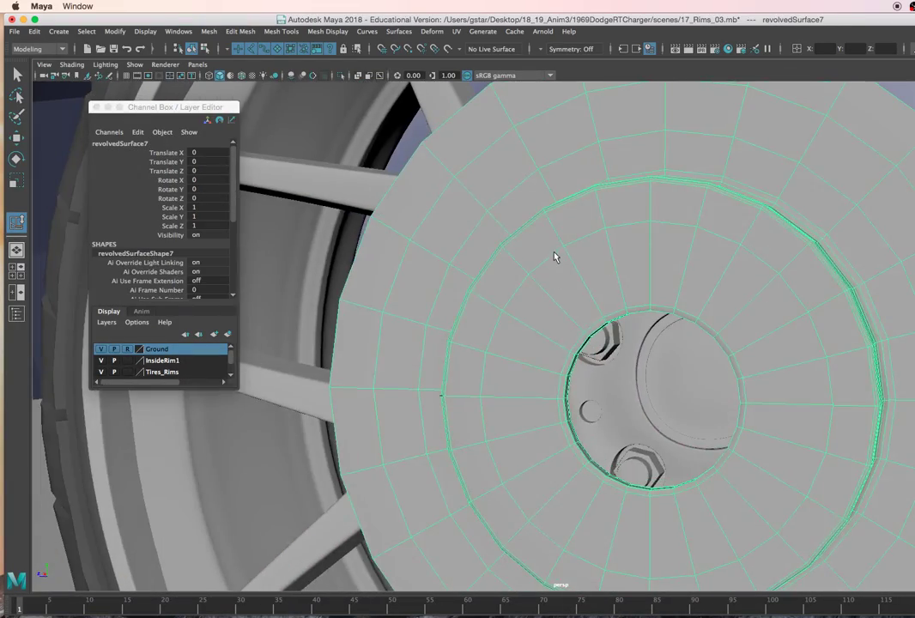
pyautogui.moveTo(554, 256); pyautogui.dragTo(556, 221, button='right')
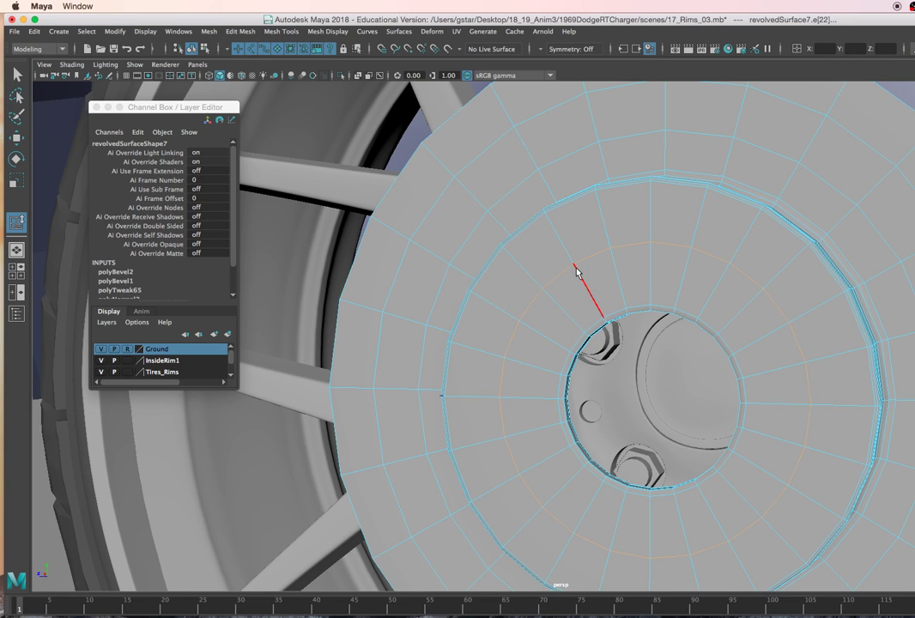
pyautogui.keyDown('alt'); pyautogui.moveTo(576, 272); pyautogui.dragTo(586, 304); pyautogui.keyUp('alt')
pyautogui.moveTo(623, 265); pyautogui.dragTo(645, 259, button='right')
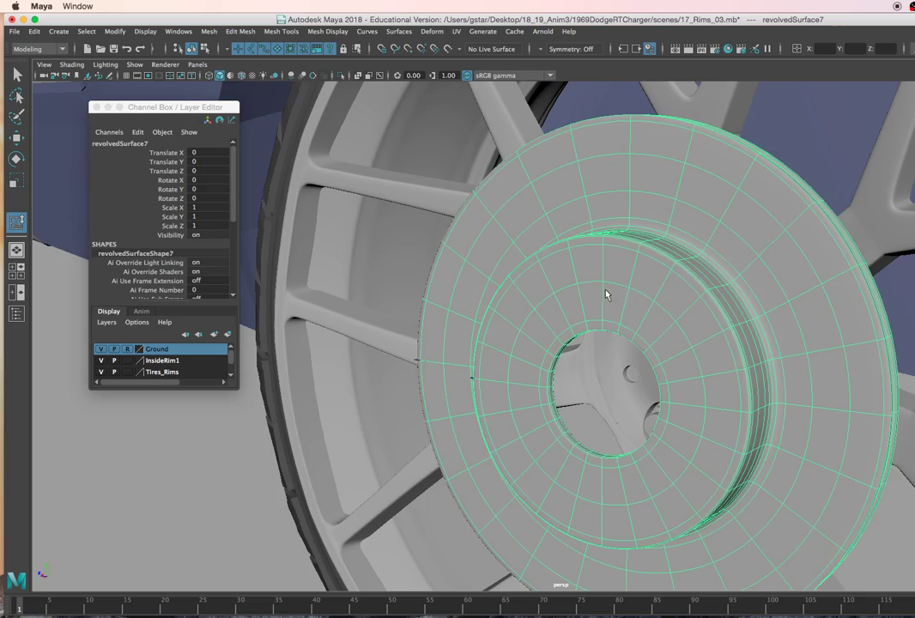
pyautogui.scroll(-5, 606, 294)
pyautogui.click(359, 355)
pyautogui.keyDown('alt'); pyautogui.moveTo(359, 355); pyautogui.dragTo(602, 397); pyautogui.keyUp('alt')
pyautogui.scroll(3, 547, 363)
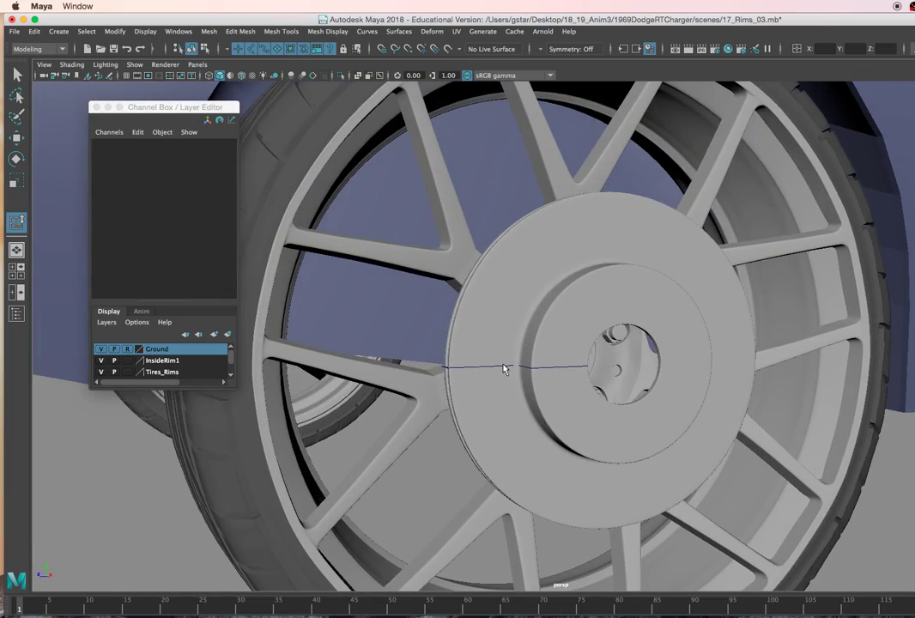
# Select the rotor and delete its construction history
pyautogui.click(527, 377)
pyautogui.keyDown('alt'); pyautogui.moveTo(517, 383); pyautogui.dragTo(439, 382); pyautogui.keyUp('alt')
pyautogui.click(445, 376)
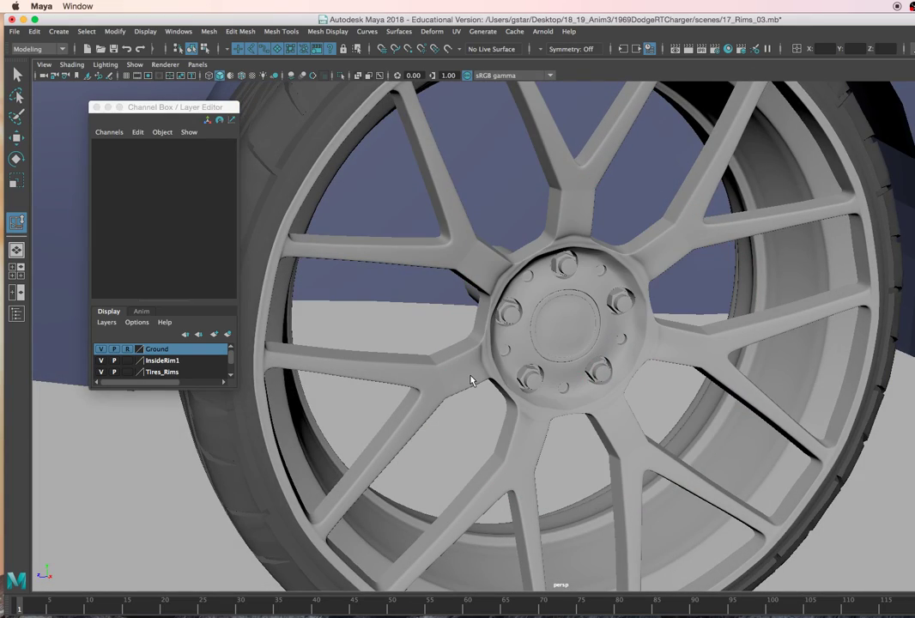
pyautogui.click(543, 337)
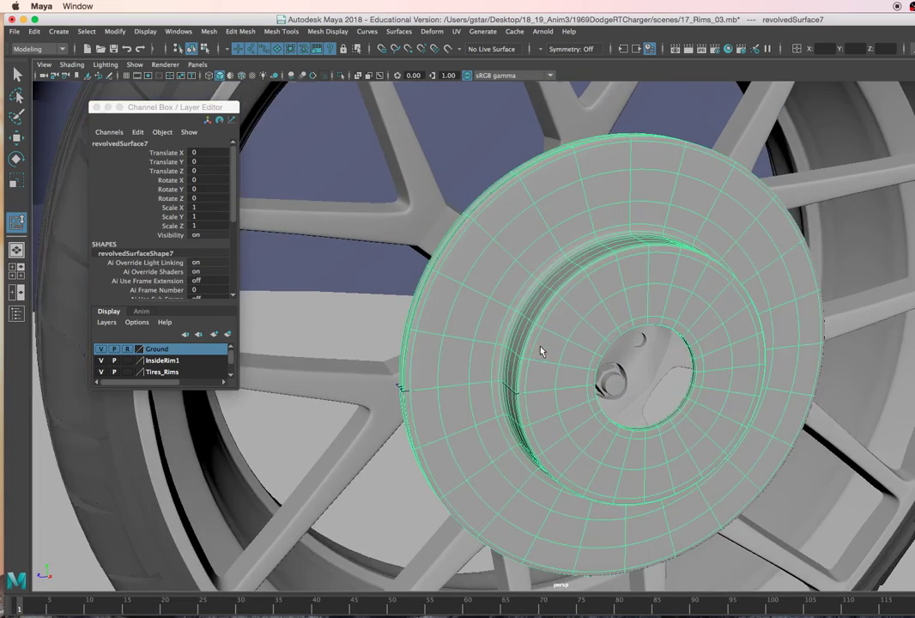
pyautogui.keyDown('alt'); pyautogui.moveTo(541, 351); pyautogui.dragTo(548, 292); pyautogui.keyUp('alt')
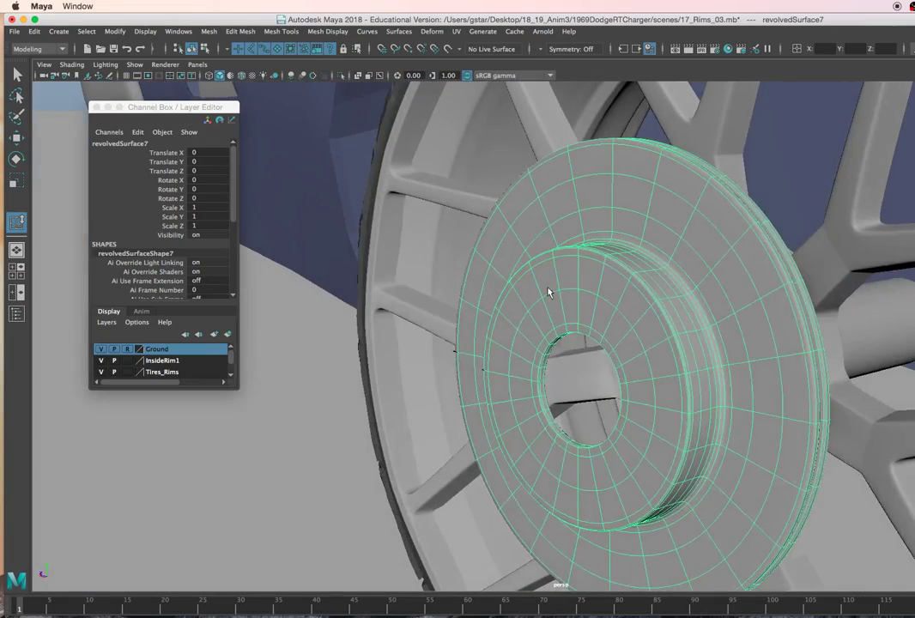
pyautogui.click(37, 35)
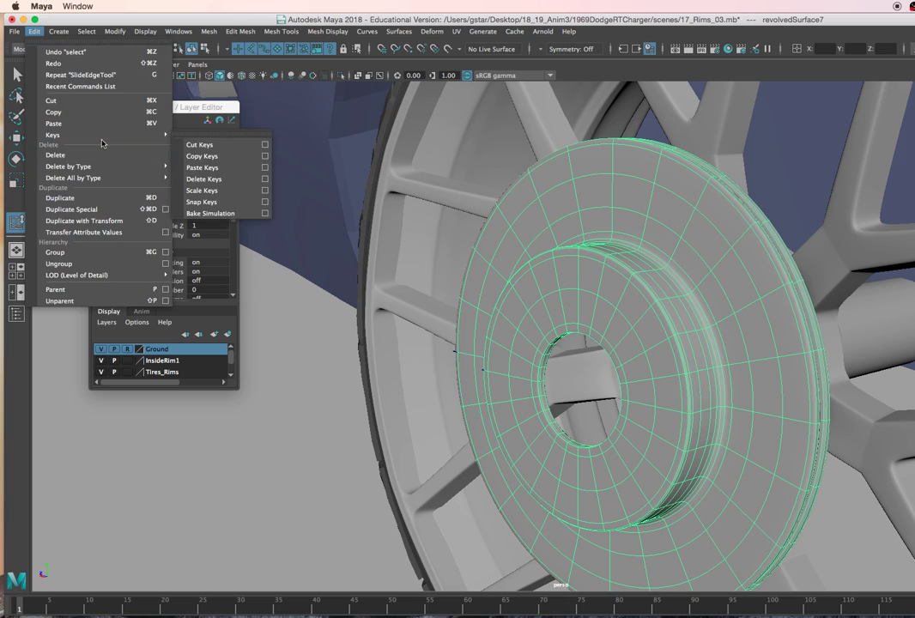
pyautogui.click(326, 176)
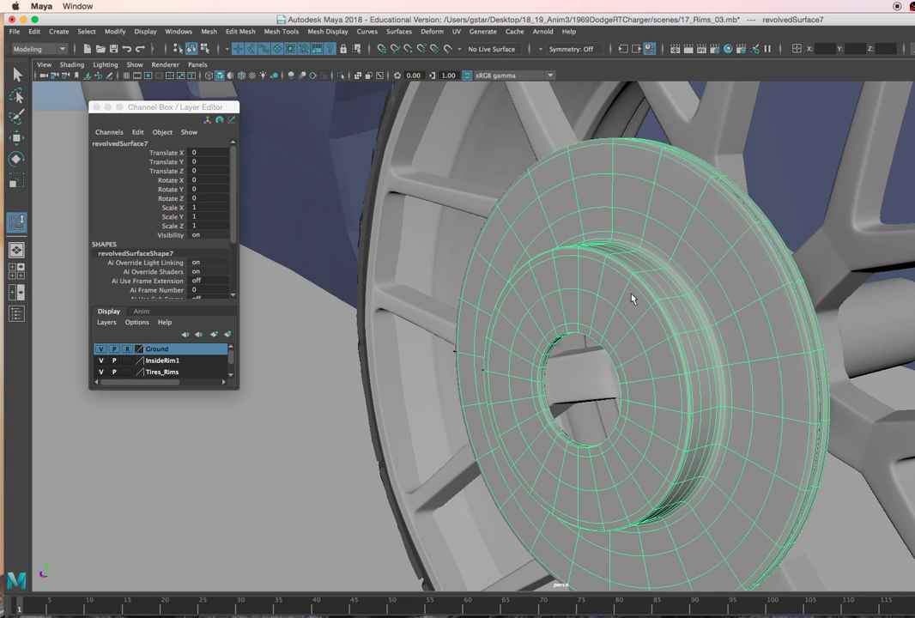
# Delete the leftover profile curve running across the rotor's face
pyautogui.keyDown('alt'); pyautogui.moveTo(616, 291); pyautogui.dragTo(597, 307); pyautogui.keyUp('alt')
pyautogui.click(464, 354)
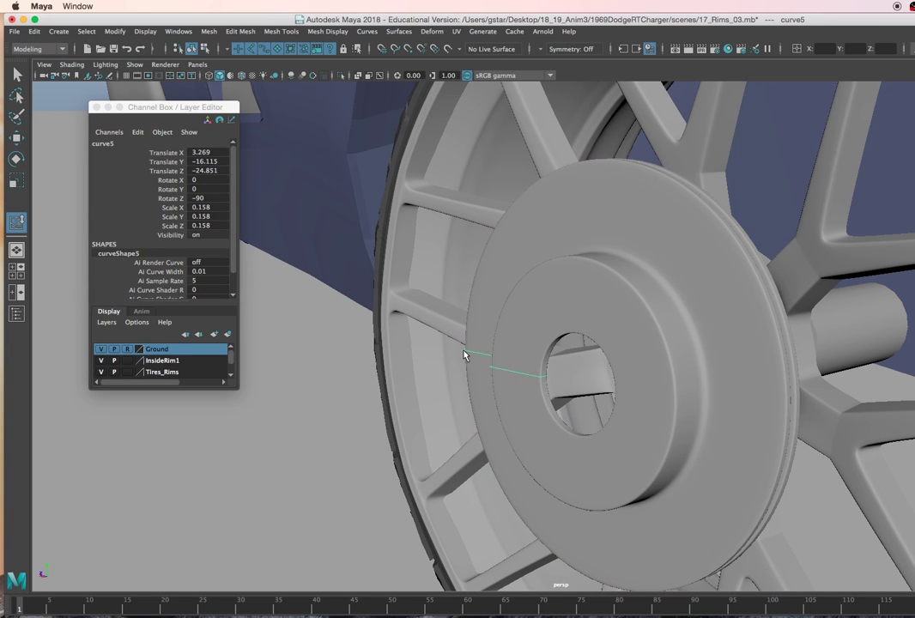
pyautogui.press('Delete')
# Select the rotor with the Move tool active and center its pivot
pyautogui.click(506, 343)
pyautogui.press('w')
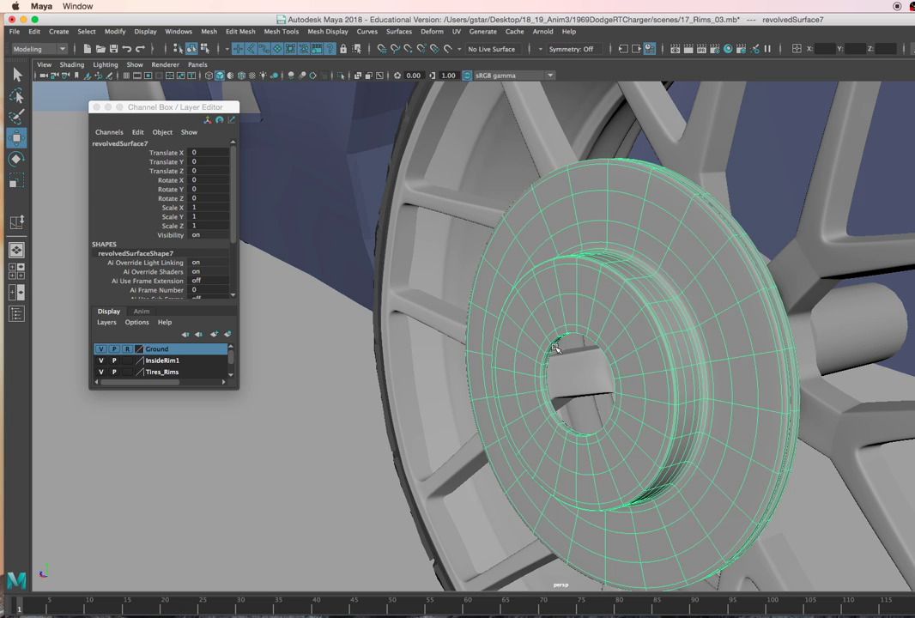
pyautogui.press('f')
pyautogui.keyDown('alt'); pyautogui.moveTo(598, 346); pyautogui.dragTo(567, 330); pyautogui.keyUp('alt')
pyautogui.click(114, 31)
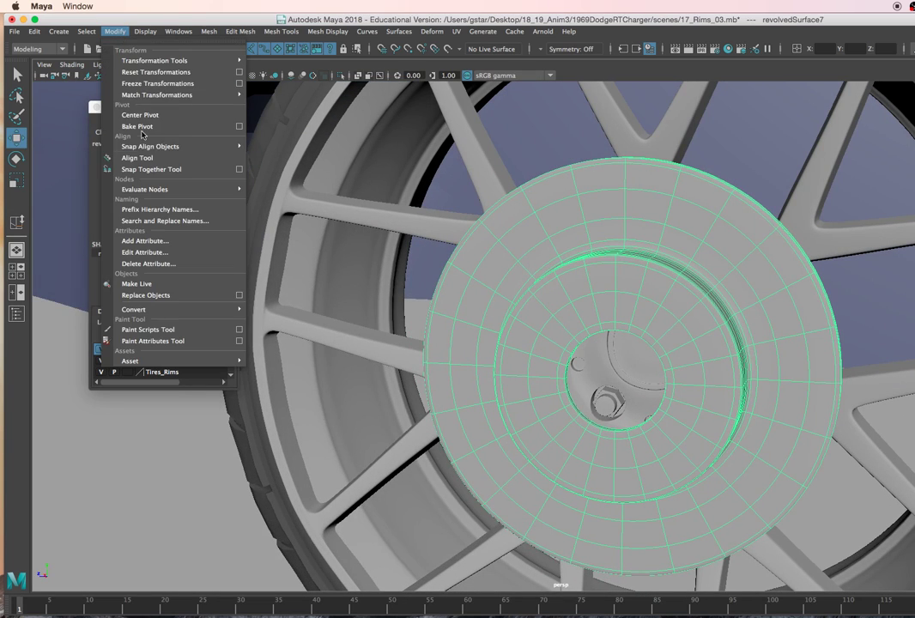
pyautogui.click(146, 116)
# Check the rotor against the wheel in the side view and in the shaded front view
pyautogui.press('space')
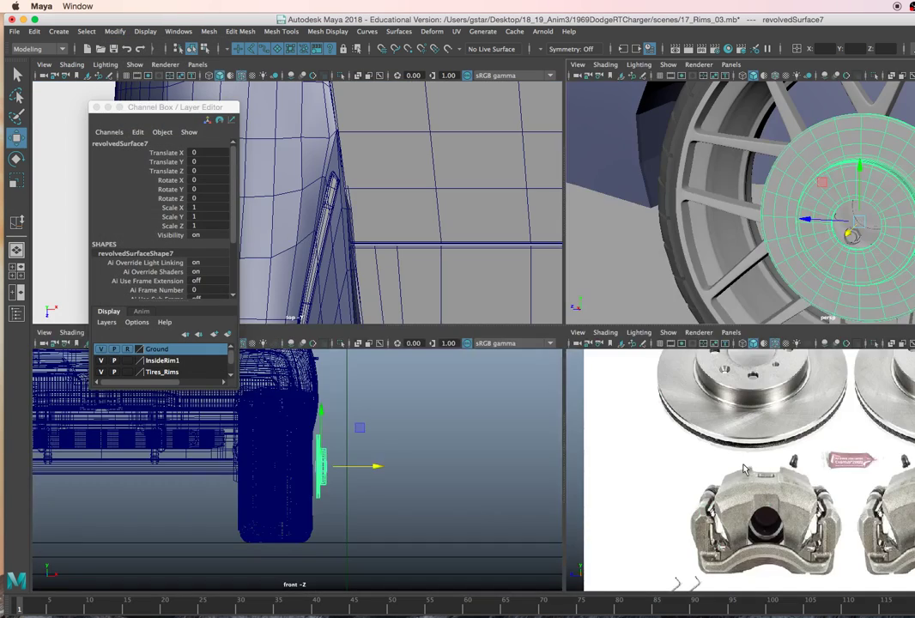
pyautogui.press('space')
pyautogui.press('f')
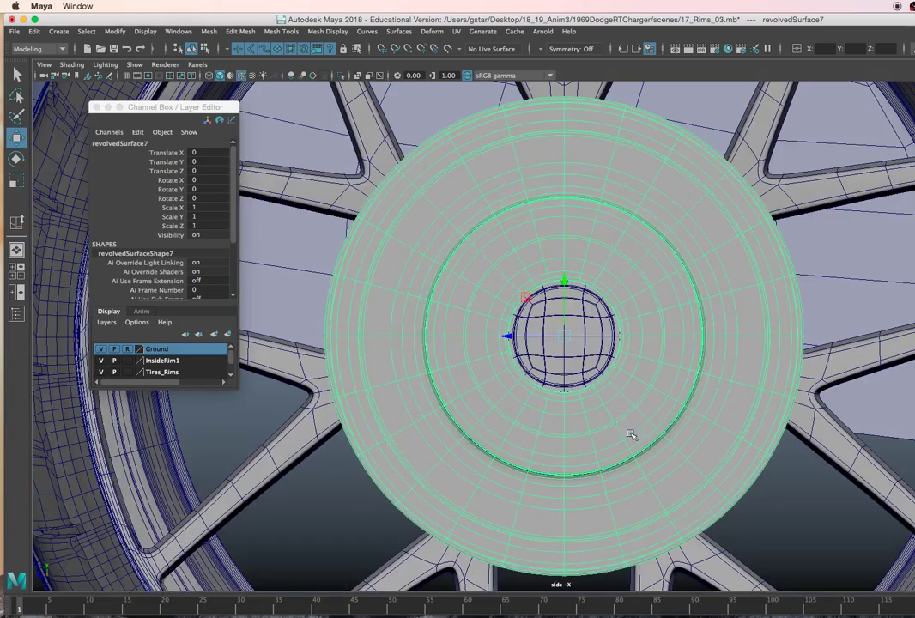
pyautogui.press('space')
pyautogui.press('space')
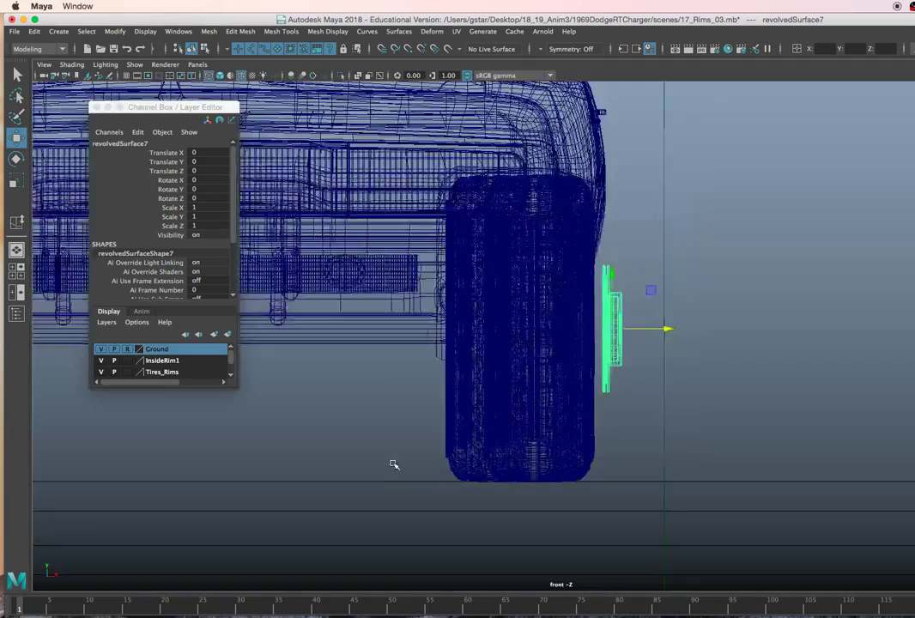
pyautogui.press('5')
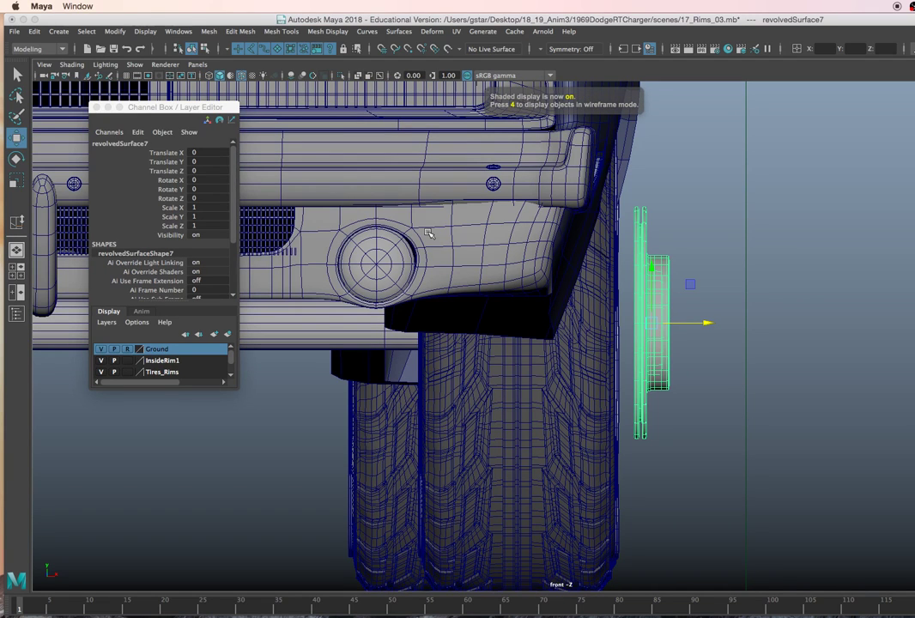
# Select the whole LF_Tire wheel group through its tire and center the group's pivot
pyautogui.click(471, 387)
pyautogui.press('space')
pyautogui.press('space')
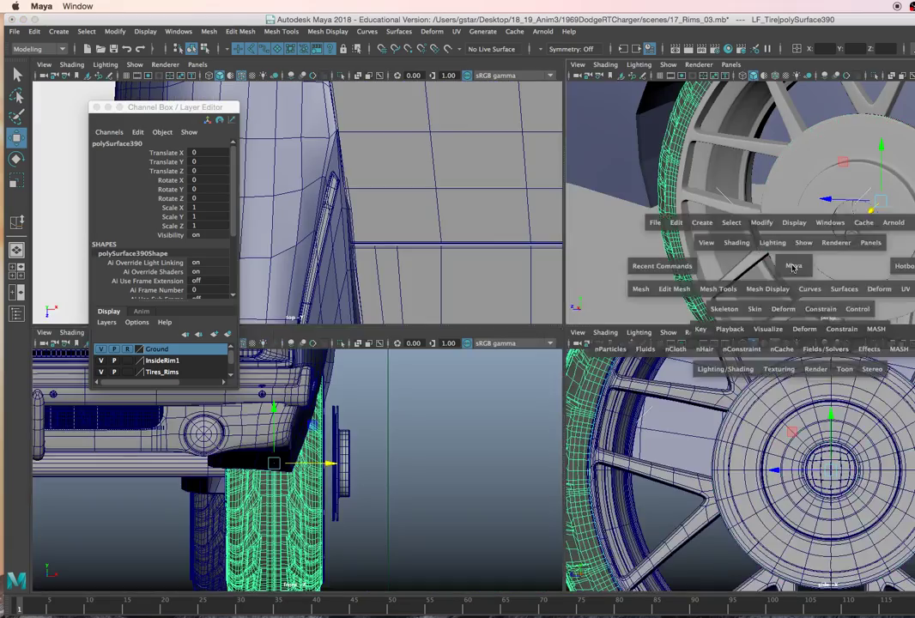
pyautogui.keyDown('alt'); pyautogui.moveTo(792, 266); pyautogui.dragTo(674, 242, button='right'); pyautogui.keyUp('alt')
pyautogui.keyDown('alt'); pyautogui.moveTo(673, 242); pyautogui.dragTo(690, 298); pyautogui.keyUp('alt')
pyautogui.press('space')
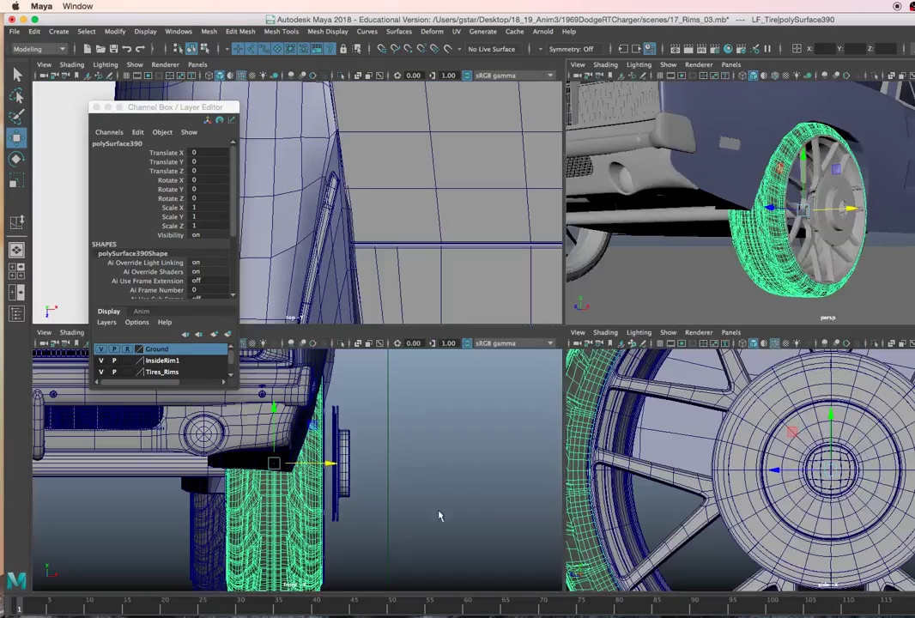
pyautogui.press('space')
pyautogui.keyDown('alt'); pyautogui.moveTo(400, 427); pyautogui.dragTo(481, 329, button='middle'); pyautogui.keyUp('alt')
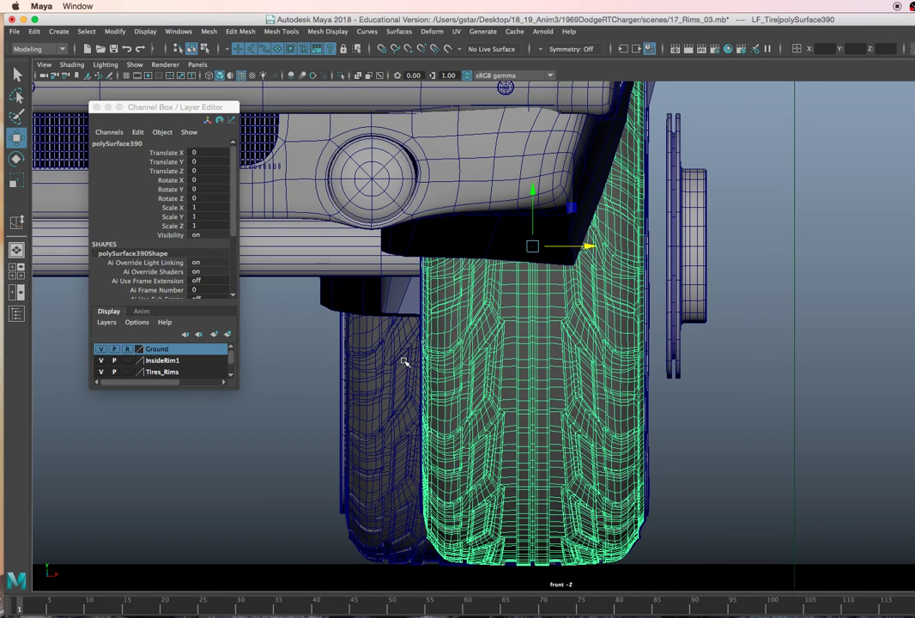
pyautogui.press('Up')
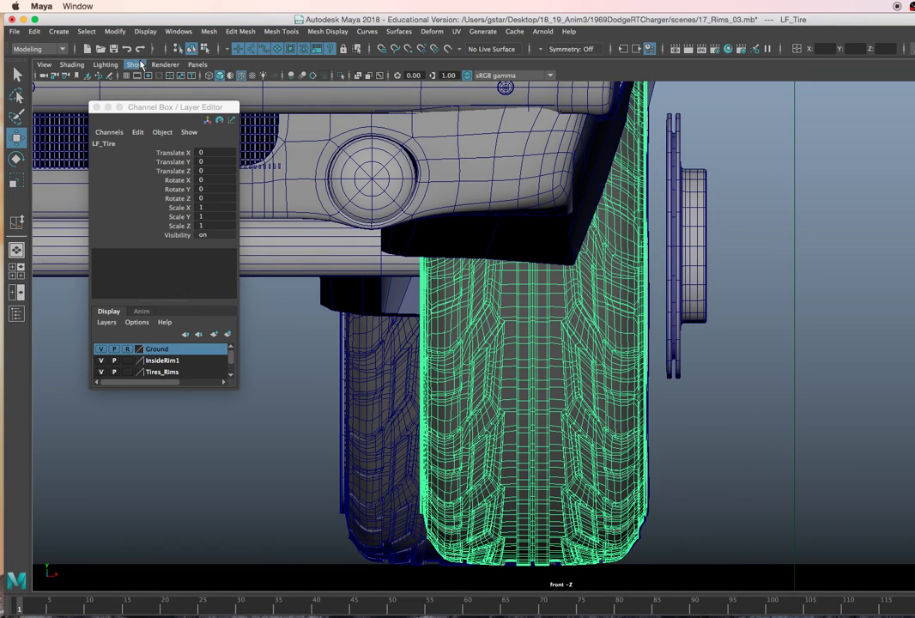
pyautogui.click(115, 31)
pyautogui.click(129, 116)
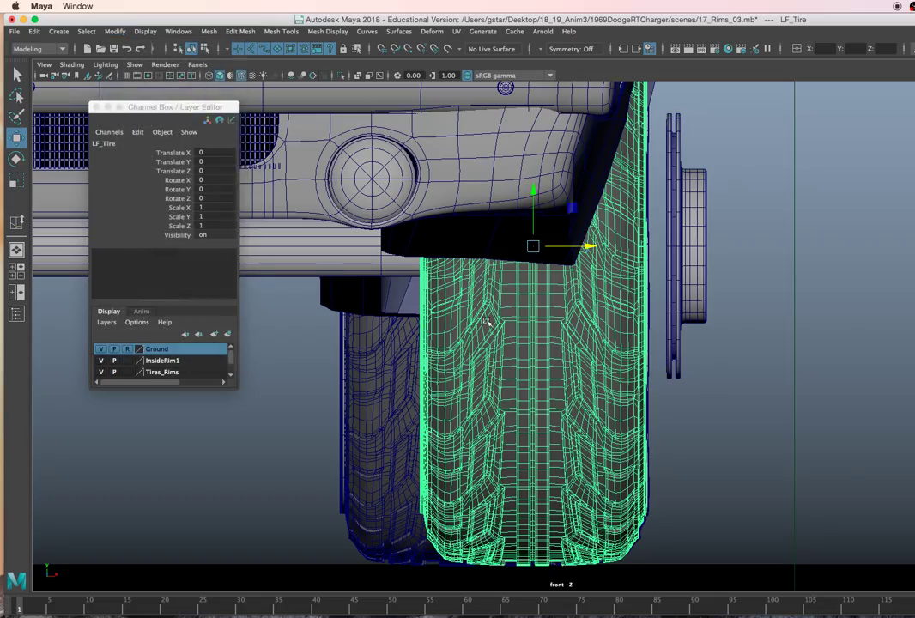
# Move the LF_Tire group inward under the fender to a Translate X of about -0.117 and check it in perspective
pyautogui.scroll(2, 486, 320)
pyautogui.press('4')
pyautogui.scroll(2, 506, 322)
pyautogui.moveTo(592, 213)
pyautogui.mouseDown()
pyautogui.moveTo(275, 210)
pyautogui.moveTo(354, 214)
pyautogui.moveTo(369, 228)
pyautogui.moveTo(316, 210)
pyautogui.moveTo(193, 212)
pyautogui.moveTo(318, 238)
pyautogui.moveTo(523, 257)
pyautogui.mouseUp()
pyautogui.press('5')
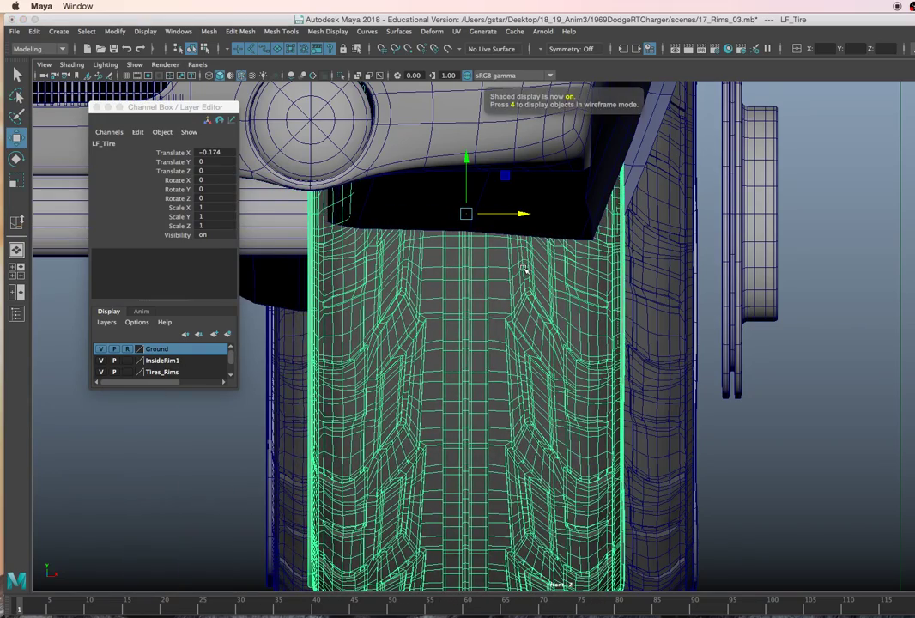
pyautogui.press('4')
pyautogui.moveTo(521, 216); pyautogui.dragTo(543, 212)
pyautogui.press('space')
pyautogui.press('space')
pyautogui.keyDown('alt'); pyautogui.moveTo(753, 280); pyautogui.dragTo(686, 304); pyautogui.keyUp('alt')
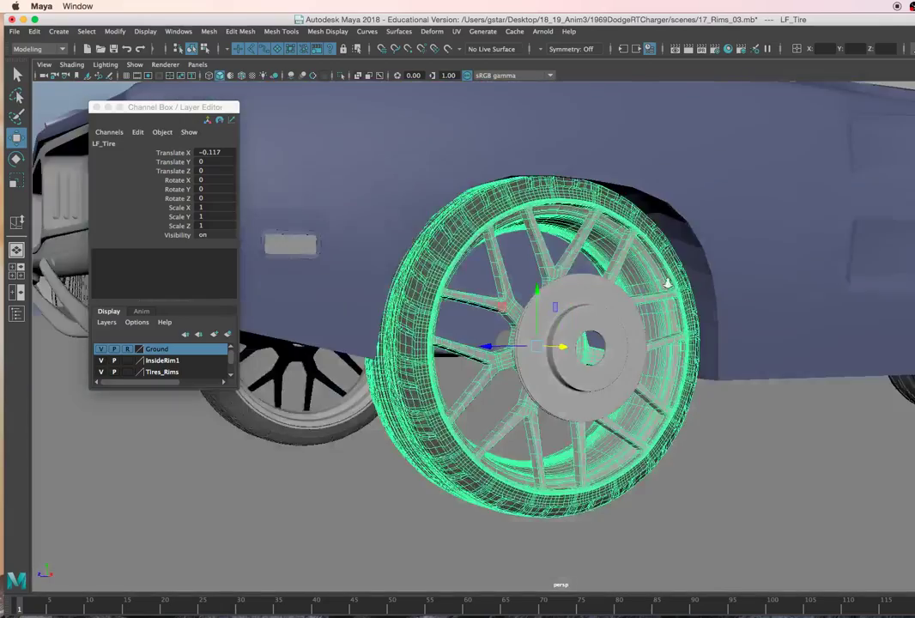
# Delete the opposite front wheel group, LF_Tire1
pyautogui.keyDown('alt'); pyautogui.moveTo(687, 305); pyautogui.dragTo(562, 330, button='right'); pyautogui.keyUp('alt')
pyautogui.keyDown('alt'); pyautogui.moveTo(562, 330); pyautogui.dragTo(379, 370); pyautogui.keyUp('alt')
pyautogui.click(379, 371)
pyautogui.press('Up')
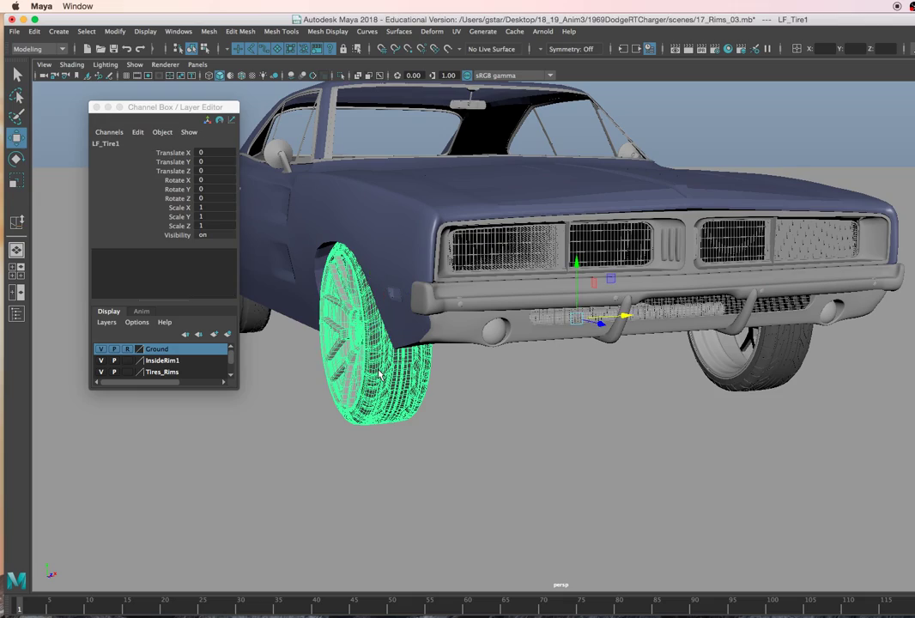
pyautogui.press('Delete')
# Select the LF_Tire group and snap its pivot to the car's centerline in the shaded front view
pyautogui.click(751, 387)
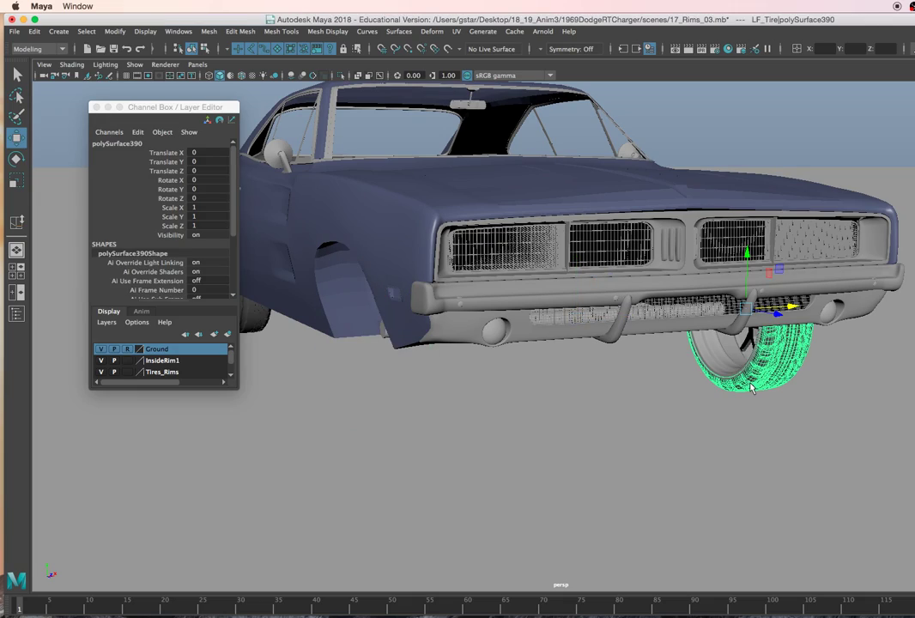
pyautogui.press('Up')
pyautogui.press('space')
pyautogui.press('space')
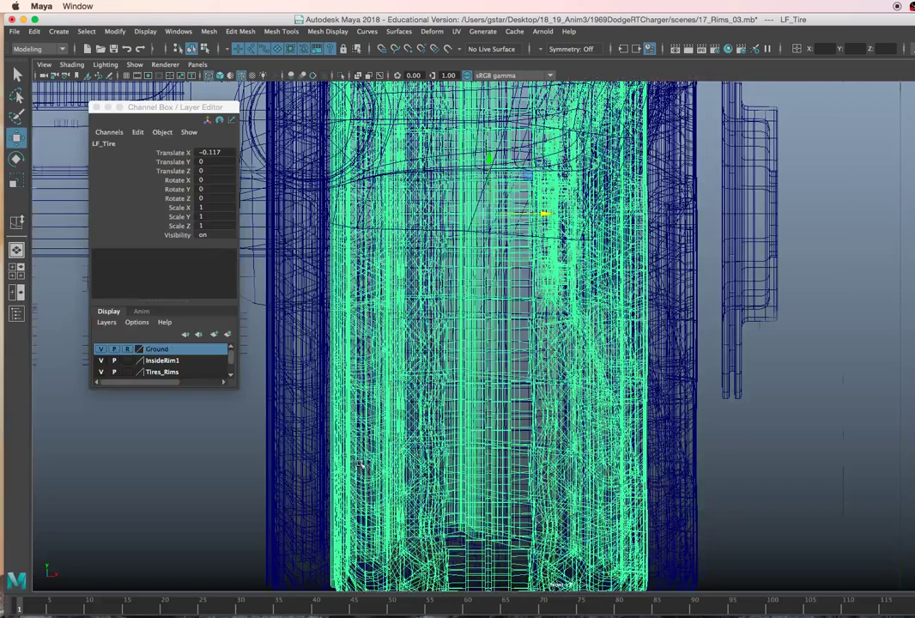
pyautogui.scroll(-6, 451, 441)
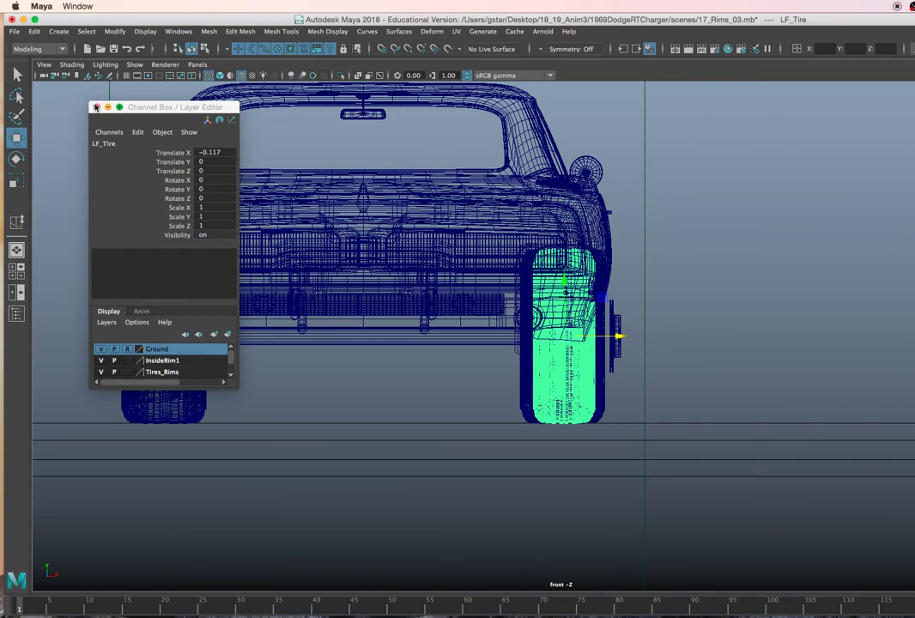
pyautogui.click(95, 107)
pyautogui.press('5')
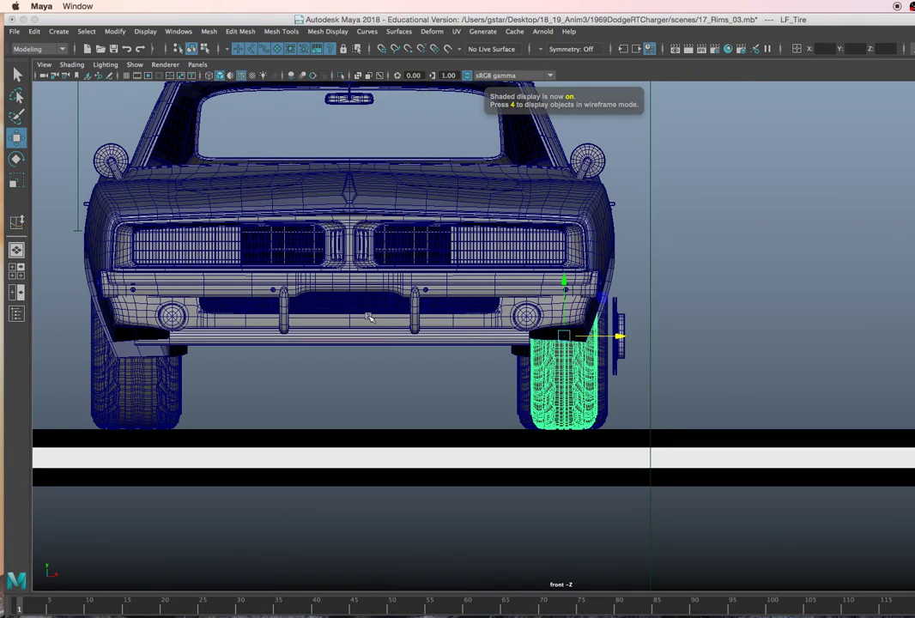
pyautogui.scroll(2, 368, 318)
pyautogui.scroll(2, 418, 331)
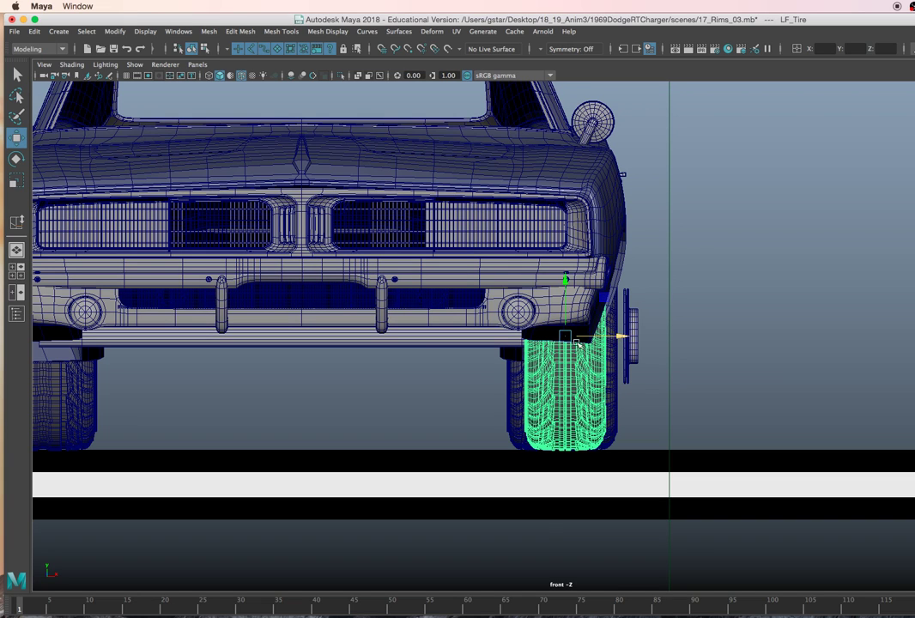
pyautogui.keyDown('alt'); pyautogui.moveTo(428, 354); pyautogui.dragTo(506, 350, button='middle'); pyautogui.keyUp('alt')
pyautogui.press('d')
pyautogui.press('v')
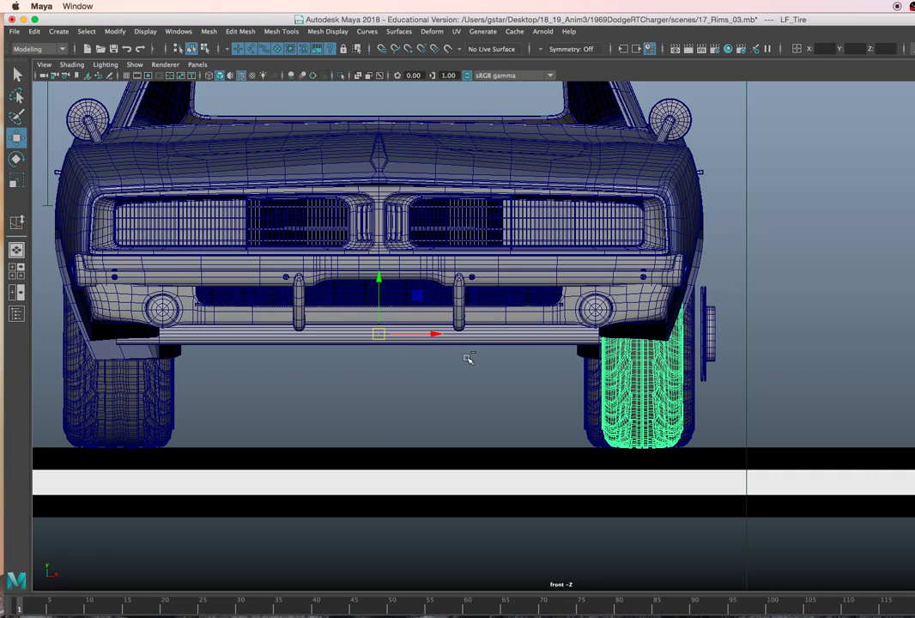
# Duplicate the LF_Tire group and mirror the copy to the opposite side by setting Scale X to -1
pyautogui.press('super+d')
pyautogui.hotkey('ctrl', 'shift', 'c')
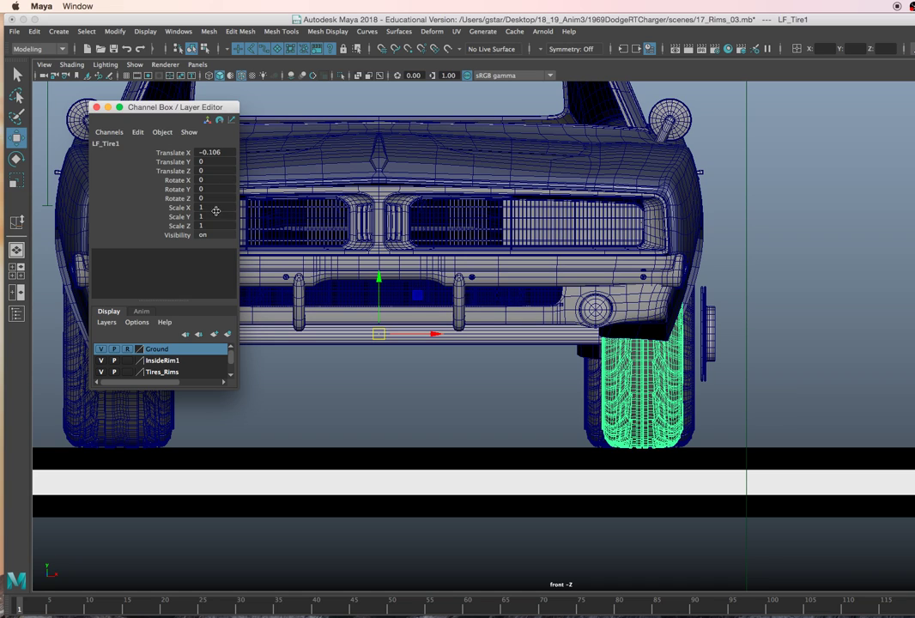
pyautogui.press('Return')
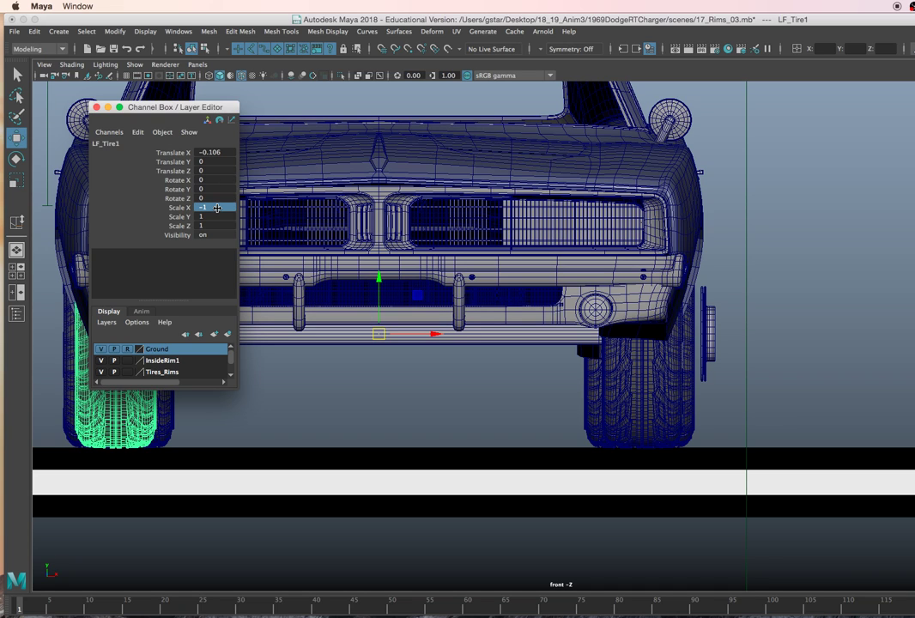
pyautogui.click(97, 107)
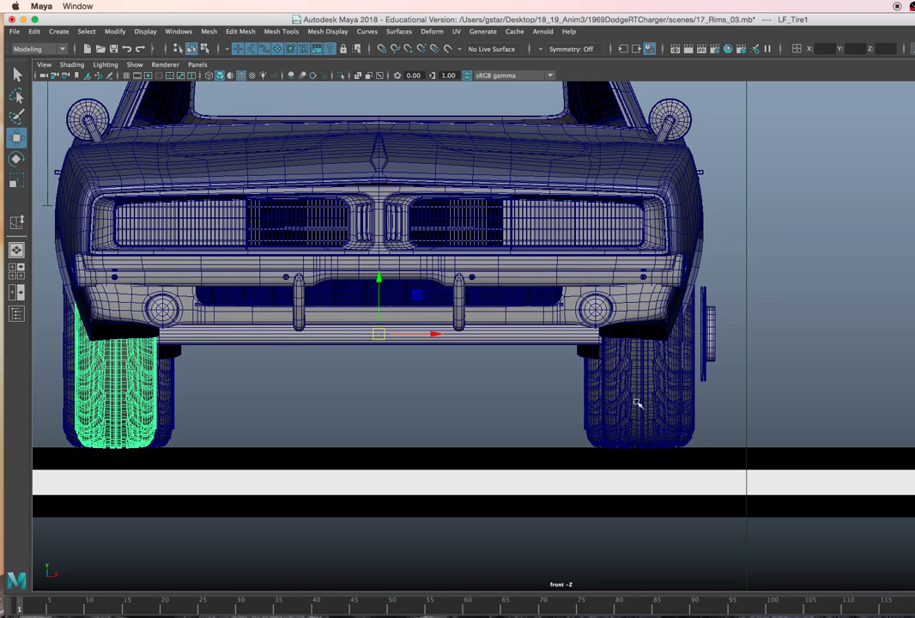
# Select the brake rotor and move it inward along X until it sits on the axle behind the front wheel's spokes
pyautogui.click(702, 345)
pyautogui.press('space')
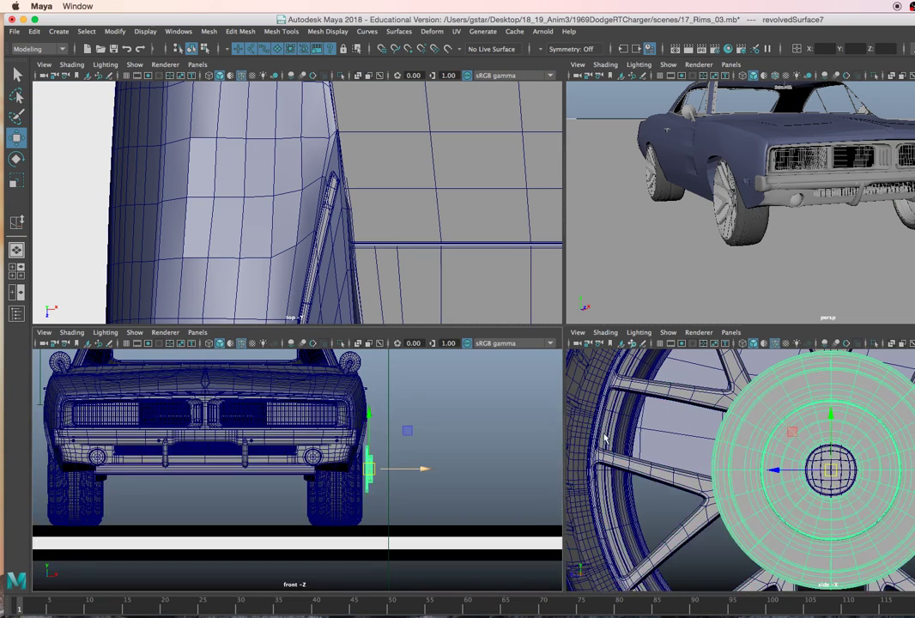
pyautogui.keyDown('alt'); pyautogui.moveTo(642, 267); pyautogui.dragTo(807, 282, button='right'); pyautogui.keyUp('alt')
pyautogui.keyDown('alt'); pyautogui.moveTo(870, 255); pyautogui.dragTo(609, 280, button='middle'); pyautogui.keyUp('alt')
pyautogui.keyDown('alt'); pyautogui.moveTo(890, 220); pyautogui.dragTo(819, 215); pyautogui.keyUp('alt')
pyautogui.keyDown('alt'); pyautogui.moveTo(819, 214); pyautogui.dragTo(891, 227, button='right'); pyautogui.keyUp('alt')
pyautogui.keyDown('alt'); pyautogui.moveTo(859, 206); pyautogui.dragTo(894, 208); pyautogui.keyUp('alt')
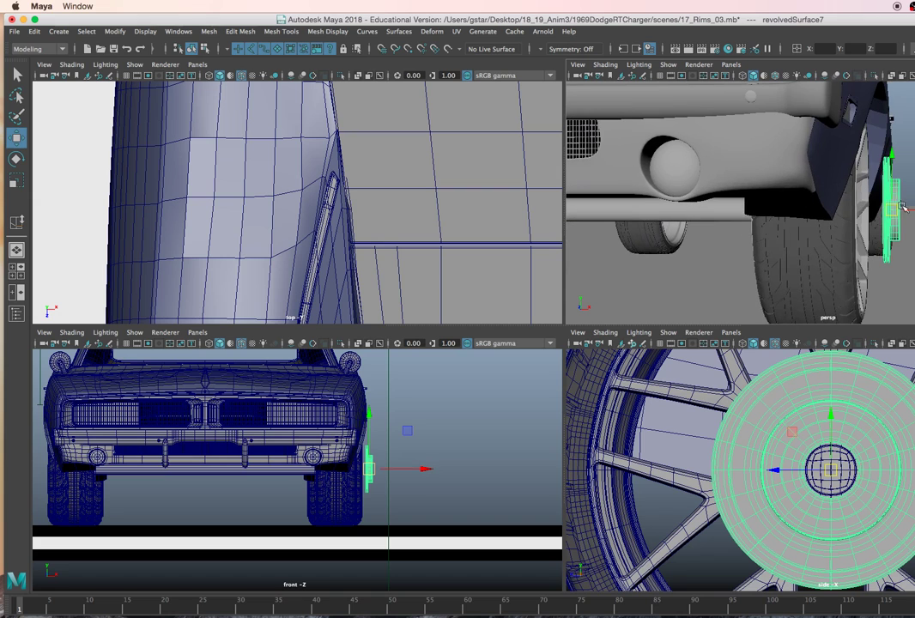
pyautogui.click(871, 212)
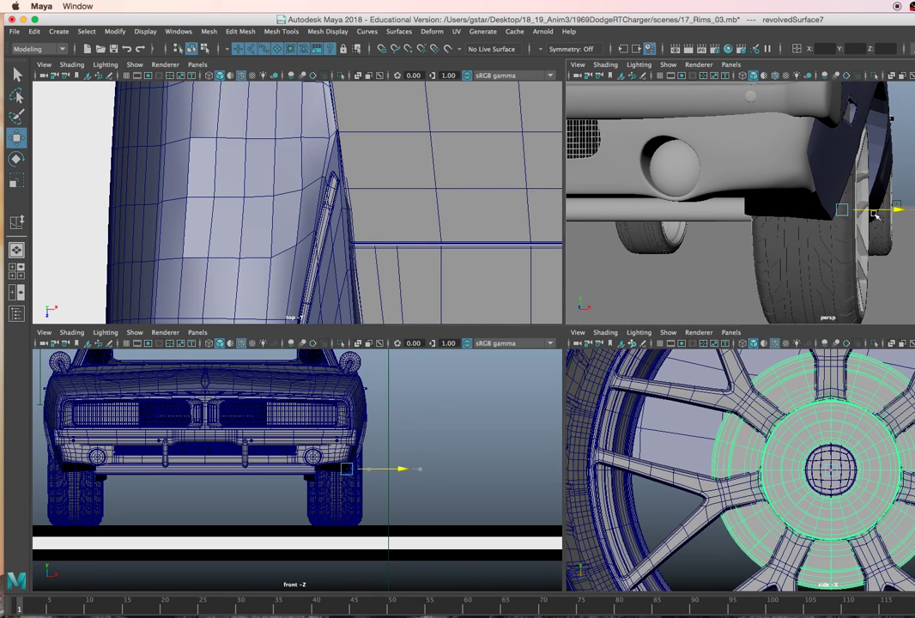
pyautogui.press('space')
pyautogui.keyDown('alt'); pyautogui.moveTo(705, 286); pyautogui.dragTo(505, 305); pyautogui.keyUp('alt')
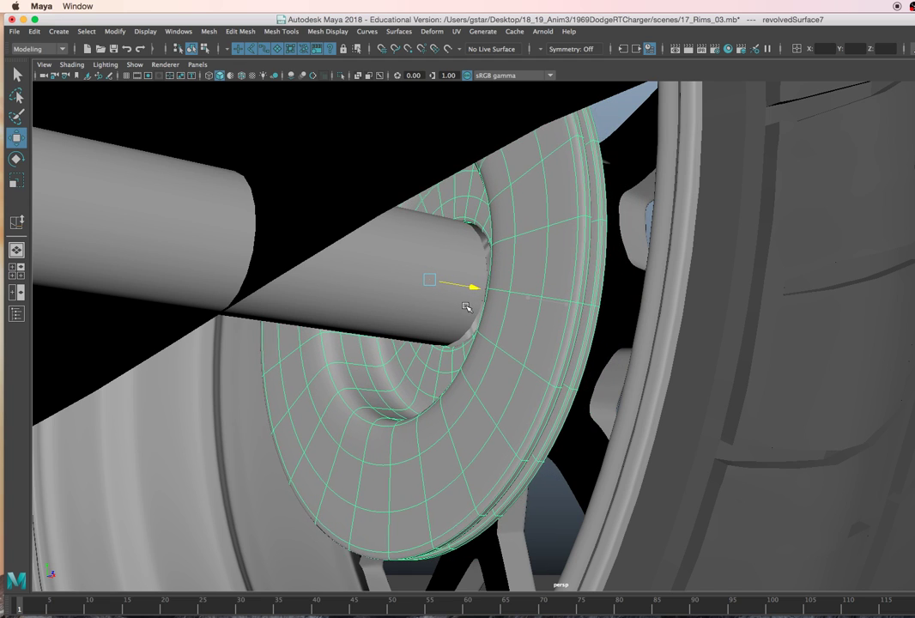
pyautogui.keyDown('alt'); pyautogui.moveTo(496, 303); pyautogui.dragTo(520, 300); pyautogui.keyUp('alt')
# Isolate the axle, brake rotor and wheel rim in the perspective view and reselect the rotor
pyautogui.click(424, 304)
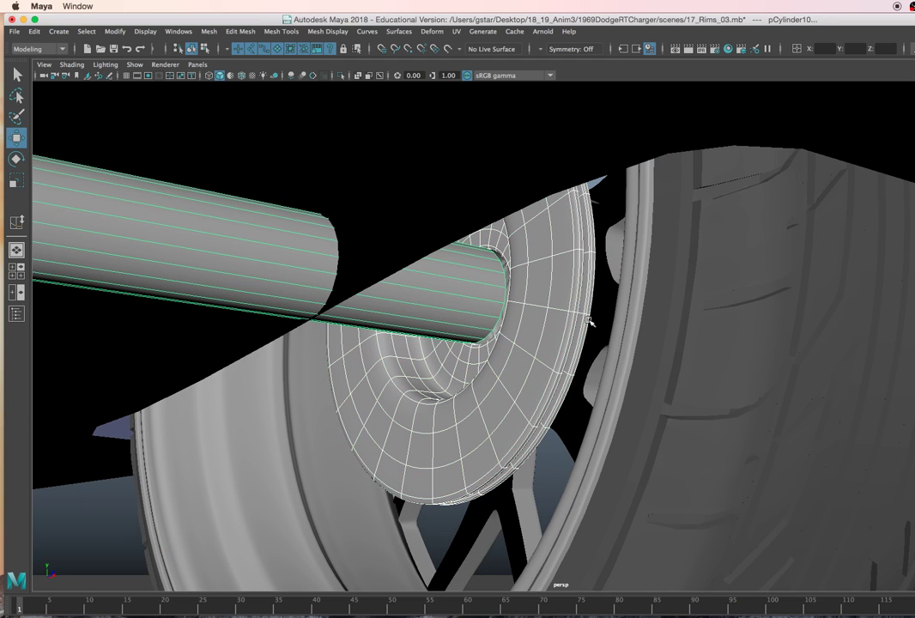
pyautogui.click(622, 316)
pyautogui.click(610, 296)
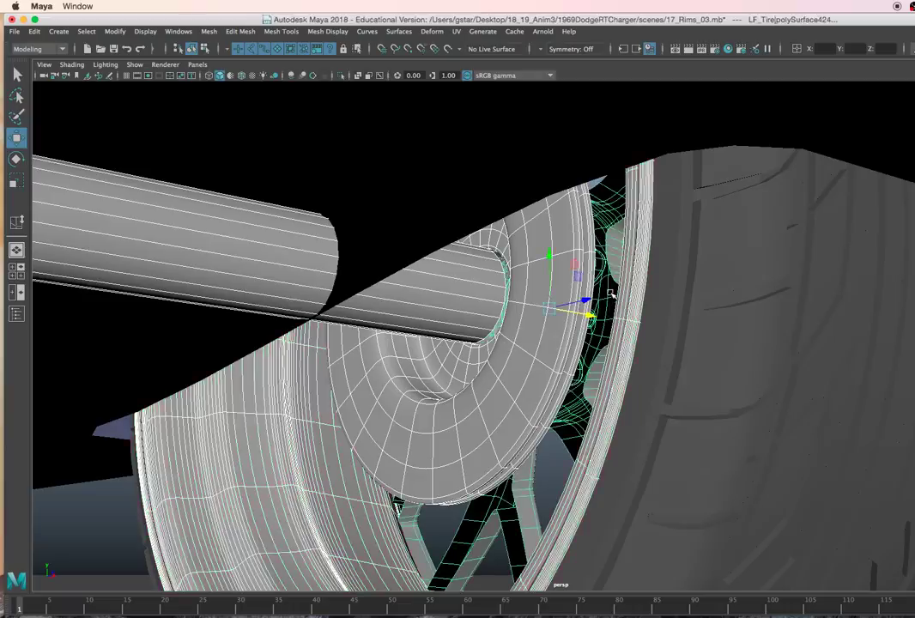
pyautogui.keyDown('alt'); pyautogui.moveTo(610, 296); pyautogui.dragTo(617, 351); pyautogui.keyUp('alt')
pyautogui.click(650, 333)
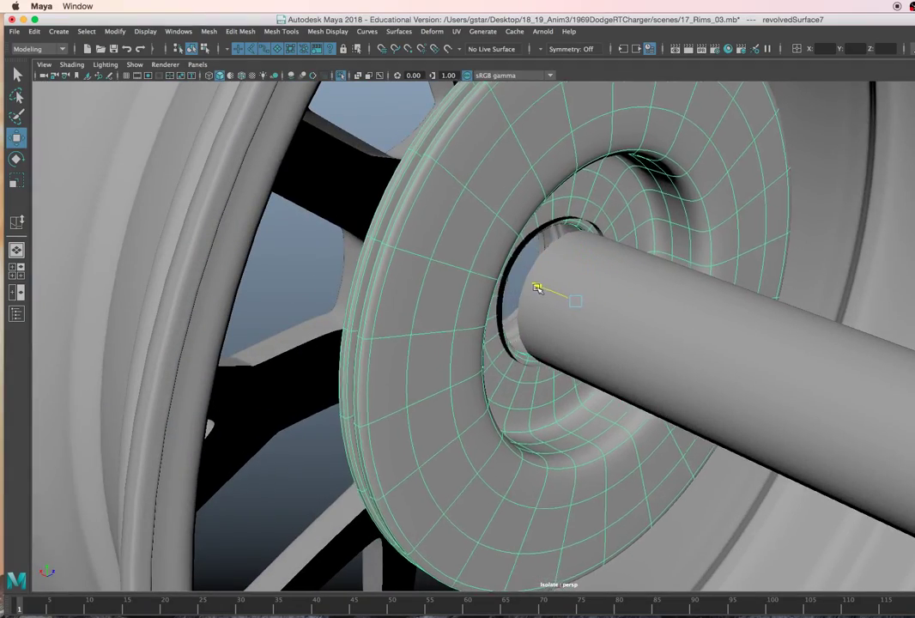
pyautogui.keyDown('alt'); pyautogui.moveTo(601, 306); pyautogui.dragTo(623, 259); pyautogui.keyUp('alt')
# Extrude the open edge loop at the back of the rim's hub and scale it inward toward the axle
pyautogui.click(533, 234)
pyautogui.keyDown('alt'); pyautogui.moveTo(535, 238); pyautogui.dragTo(500, 246); pyautogui.keyUp('alt')
pyautogui.rightClick(506, 233)
pyautogui.click(505, 203)
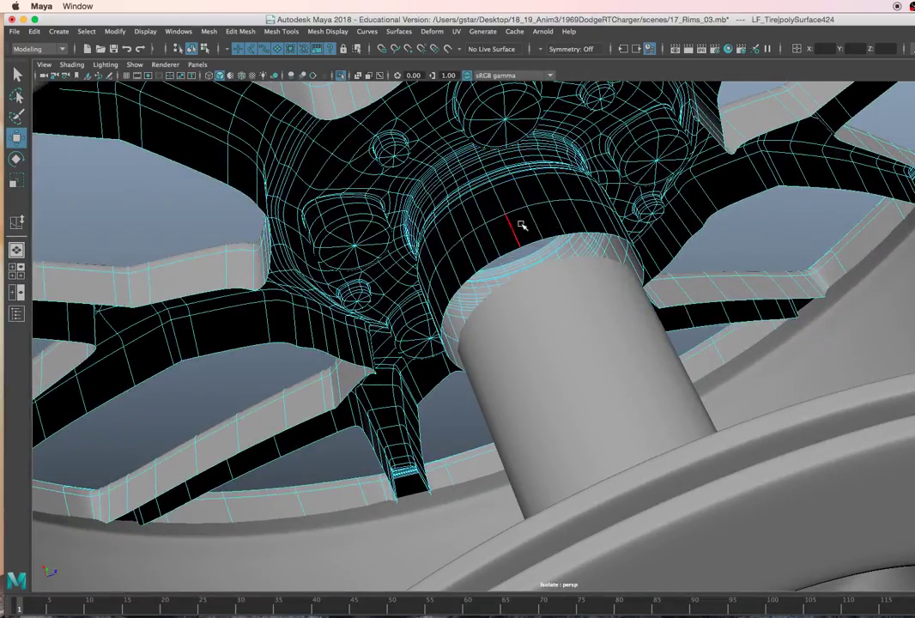
pyautogui.click(526, 240)
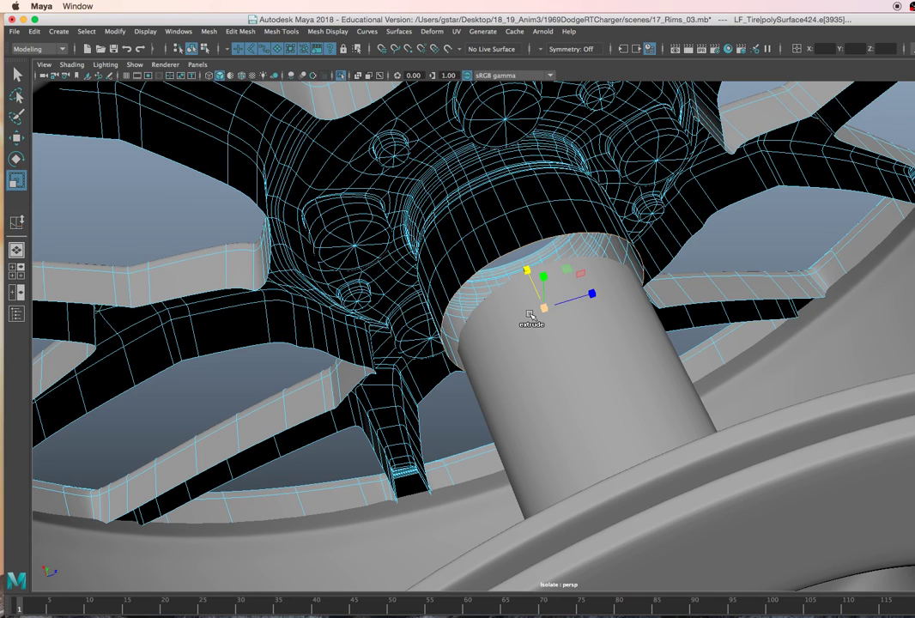
pyautogui.moveTo(554, 309)
pyautogui.mouseDown()
pyautogui.moveTo(581, 309)
pyautogui.moveTo(558, 314)
pyautogui.mouseUp()
pyautogui.moveTo(529, 276); pyautogui.dragTo(442, 397)
# Bevel the hub's extruded rim edge loop with a Fraction of 0.2 and return to object mode
pyautogui.scroll(3, 506, 242)
pyautogui.keyDown('alt'); pyautogui.moveTo(467, 295); pyautogui.dragTo(397, 208); pyautogui.keyUp('alt')
pyautogui.moveTo(406, 185); pyautogui.dragTo(473, 185, button='right')
pyautogui.doubleClick(427, 196)
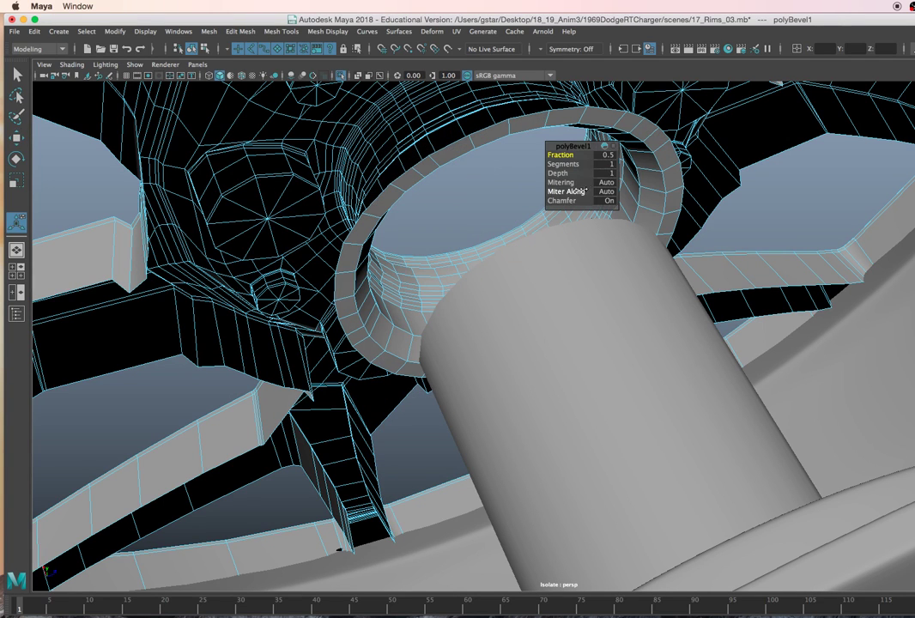
pyautogui.moveTo(566, 155); pyautogui.dragTo(563, 155)
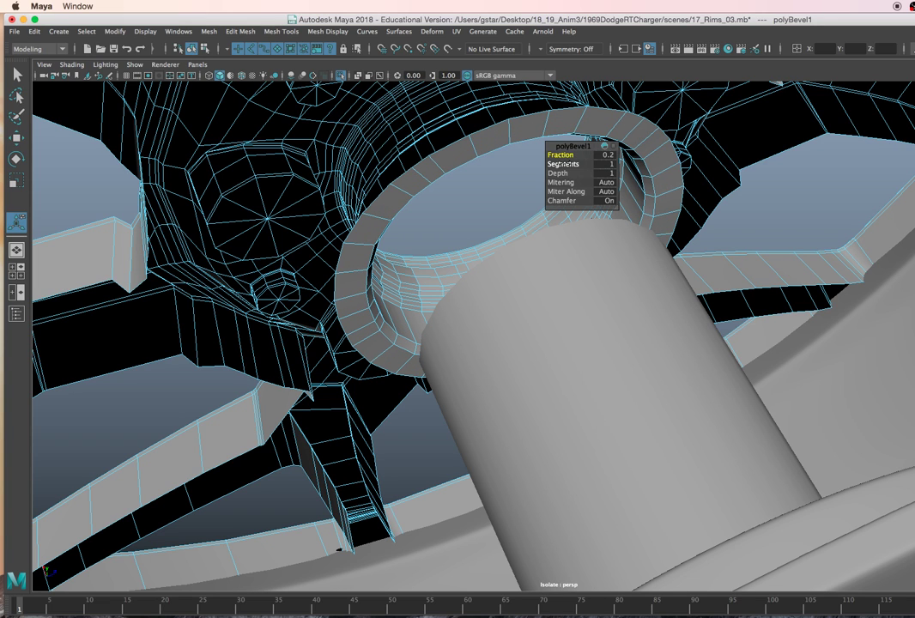
pyautogui.moveTo(429, 157); pyautogui.dragTo(461, 155, button='right')
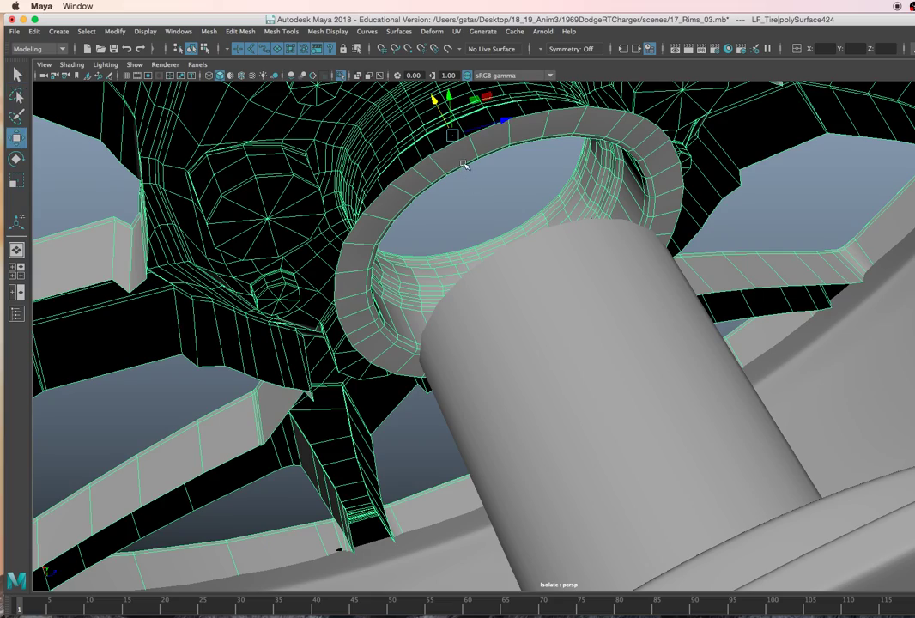
# Smooth-preview the wheel rim and slide the rotor along X toward the back of the hub
pyautogui.press('3')
pyautogui.keyDown('alt'); pyautogui.moveTo(463, 196); pyautogui.dragTo(637, 435); pyautogui.keyUp('alt')
pyautogui.click(636, 439)
pyautogui.moveTo(637, 476); pyautogui.dragTo(391, 261)
pyautogui.keyDown('alt'); pyautogui.moveTo(390, 262); pyautogui.dragTo(469, 273, button='right'); pyautogui.keyUp('alt')
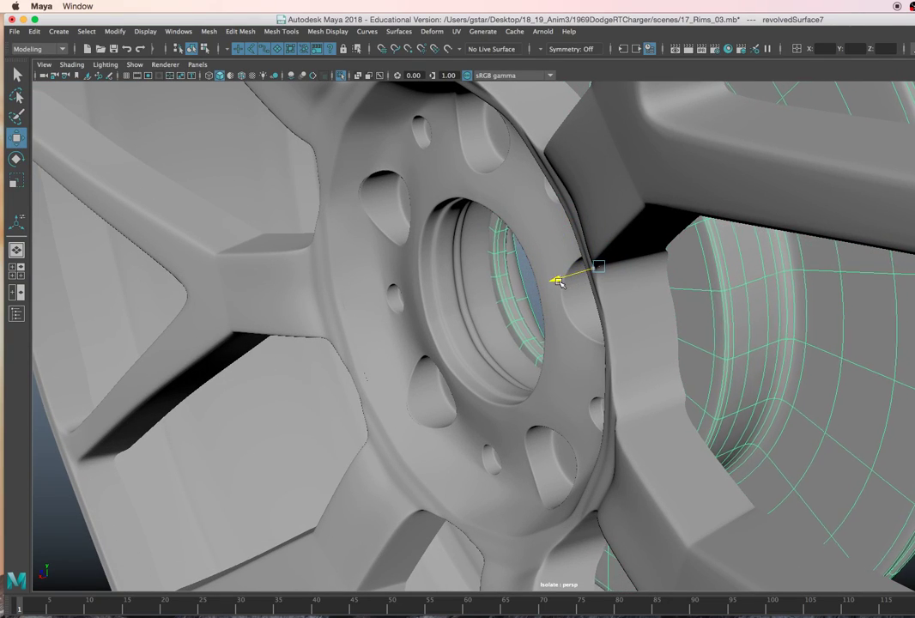
pyautogui.keyDown('alt'); pyautogui.moveTo(567, 280); pyautogui.dragTo(632, 262); pyautogui.keyUp('alt')
pyautogui.scroll(-6, 635, 267)
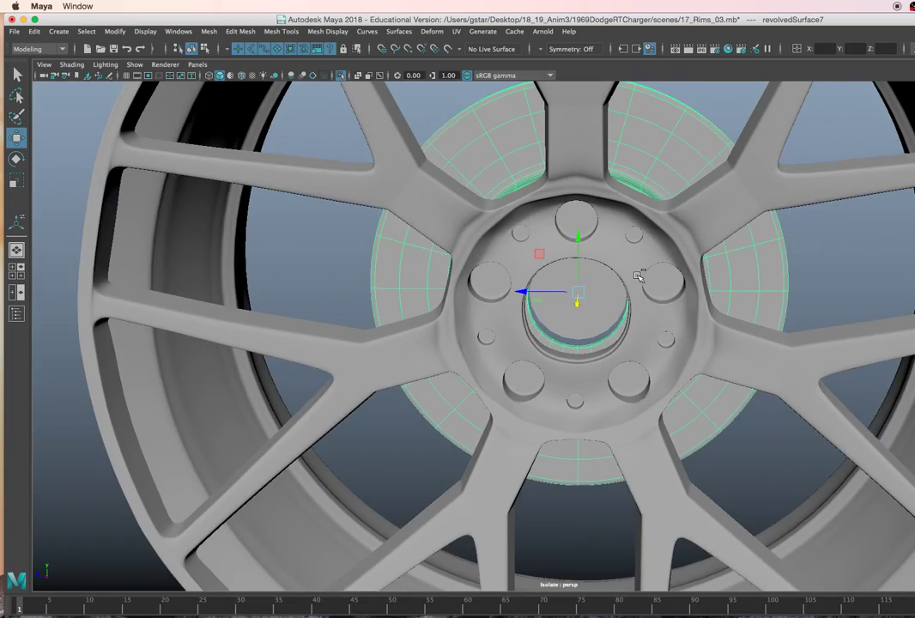
# Turn off isolation and examine the rotor's fit behind the front wheel's spokes from several angles
pyautogui.hotkey('ctrl', '1')
pyautogui.scroll(-3, 638, 281)
pyautogui.moveTo(650, 276)
pyautogui.keyDown('alt'); pyautogui.mouseDown()
pyautogui.moveTo(718, 284)
pyautogui.moveTo(659, 286)
pyautogui.moveTo(636, 309)
pyautogui.moveTo(702, 283)
pyautogui.moveTo(654, 281)
pyautogui.mouseUp(); pyautogui.keyUp('alt')
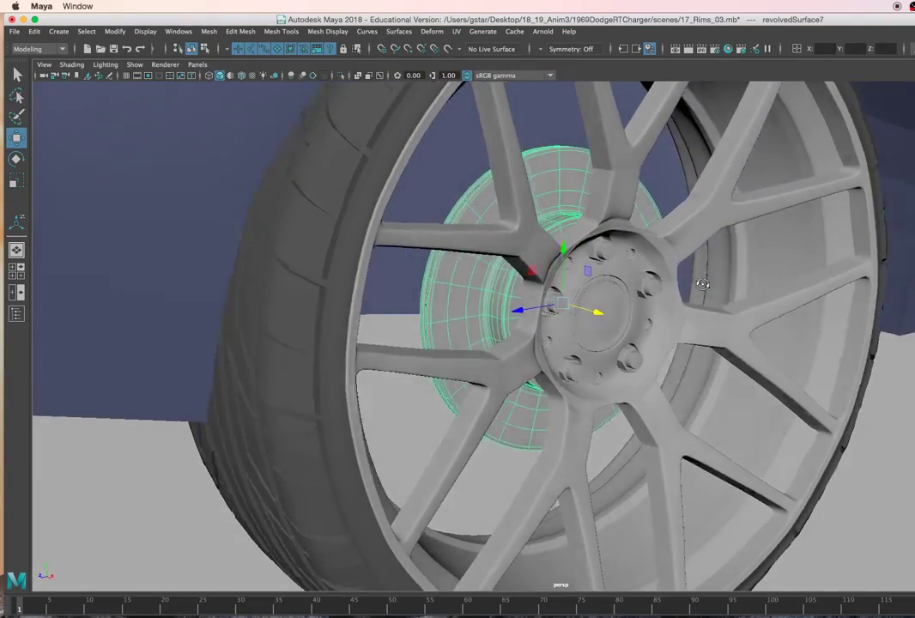
pyautogui.scroll(-6, 738, 380)
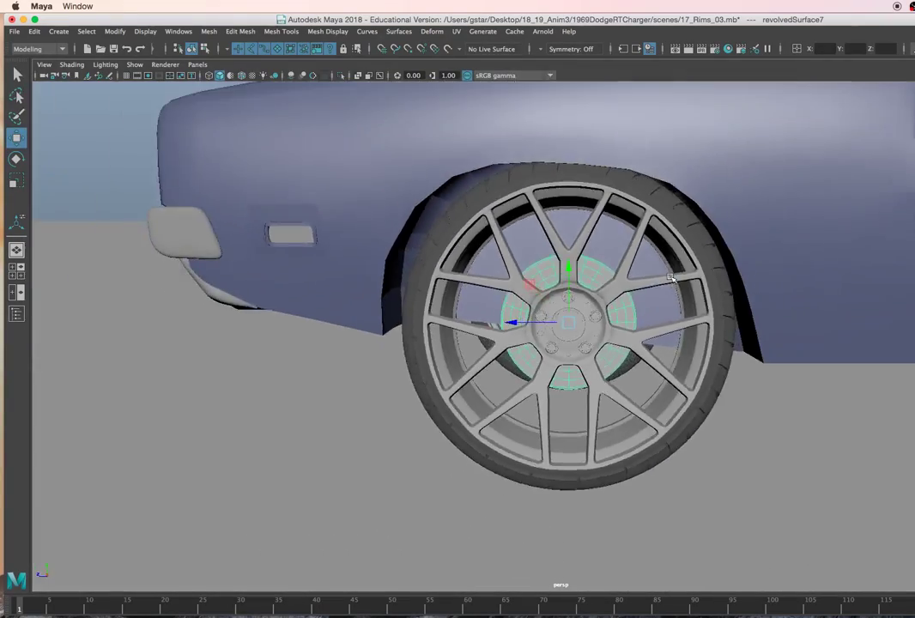
pyautogui.click(738, 380)
pyautogui.keyDown('alt'); pyautogui.moveTo(739, 382); pyautogui.dragTo(672, 344); pyautogui.keyUp('alt')
pyautogui.scroll(5, 672, 344)
pyautogui.click(406, 272)
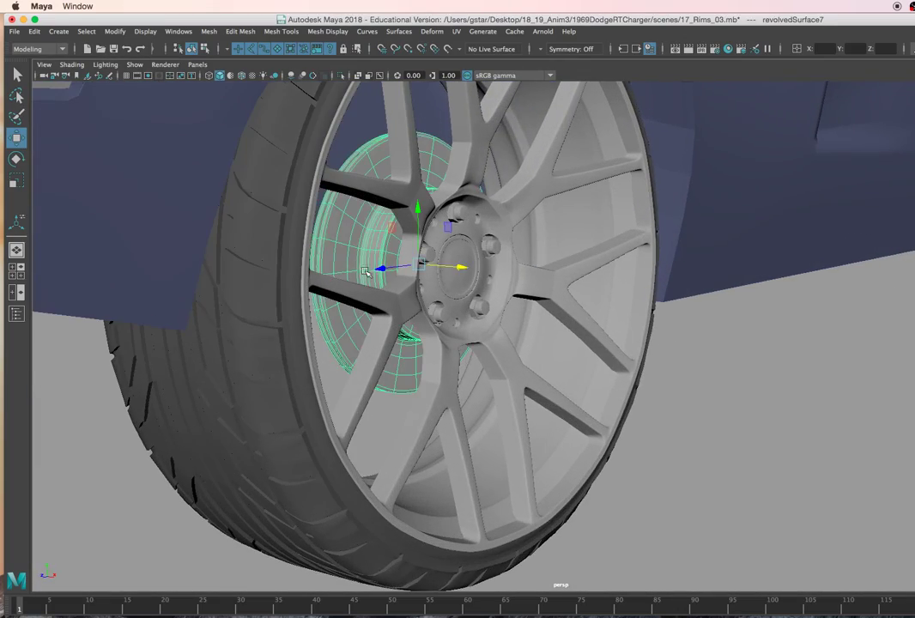
pyautogui.keyDown('alt'); pyautogui.moveTo(515, 299); pyautogui.dragTo(459, 295); pyautogui.keyUp('alt')
pyautogui.scroll(-5, 455, 290)
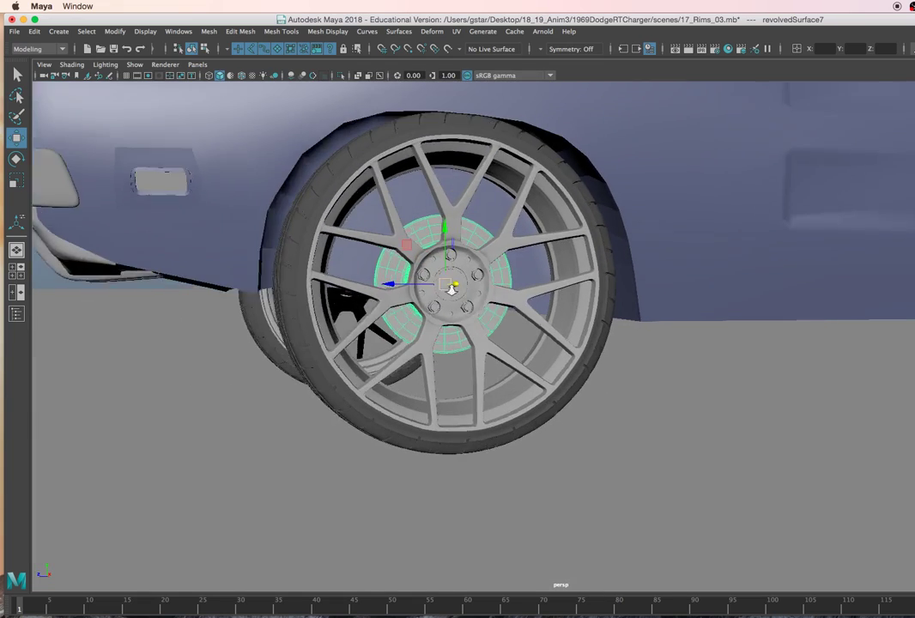
pyautogui.click(106, 169)
pyautogui.keyDown('alt'); pyautogui.moveTo(355, 240); pyautogui.dragTo(333, 268, button='middle'); pyautogui.keyUp('alt')
pyautogui.keyDown('alt'); pyautogui.moveTo(452, 263); pyautogui.dragTo(433, 261); pyautogui.keyUp('alt')
pyautogui.keyDown('alt'); pyautogui.moveTo(433, 261); pyautogui.dragTo(402, 319, button='middle'); pyautogui.keyUp('alt')
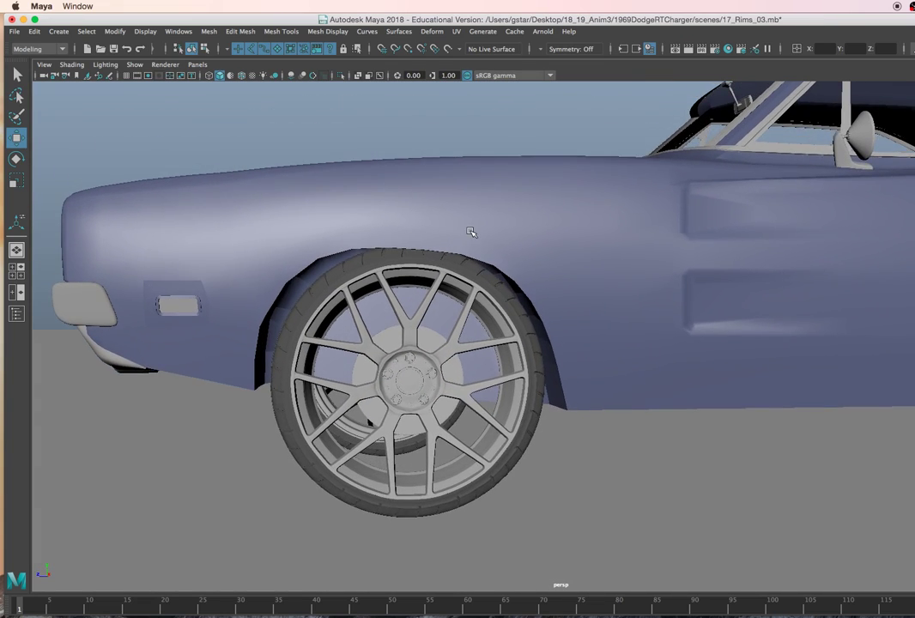
# Examine the red Brembo caliper reference image above the car alongside the front wheel
pyautogui.scroll(-2, 470, 252)
pyautogui.keyDown('alt'); pyautogui.moveTo(576, 245); pyautogui.dragTo(552, 331, button='middle'); pyautogui.keyUp('alt')
pyautogui.scroll(-3, 532, 245)
pyautogui.scroll(-5, 529, 251)
pyautogui.scroll(2, 547, 326)
pyautogui.scroll(3, 466, 243)
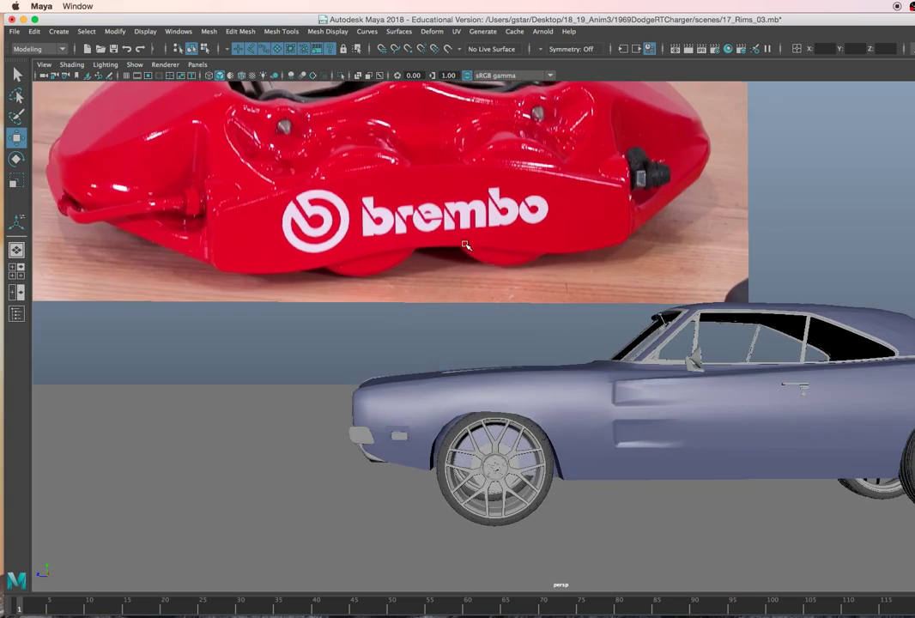
pyautogui.scroll(2, 315, 260)
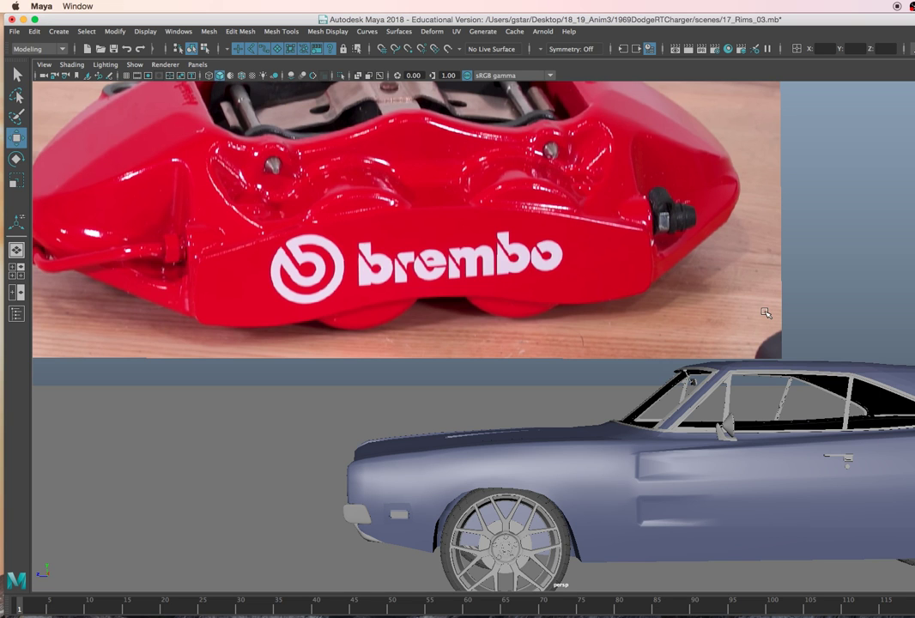
pyautogui.scroll(-5, 773, 333)
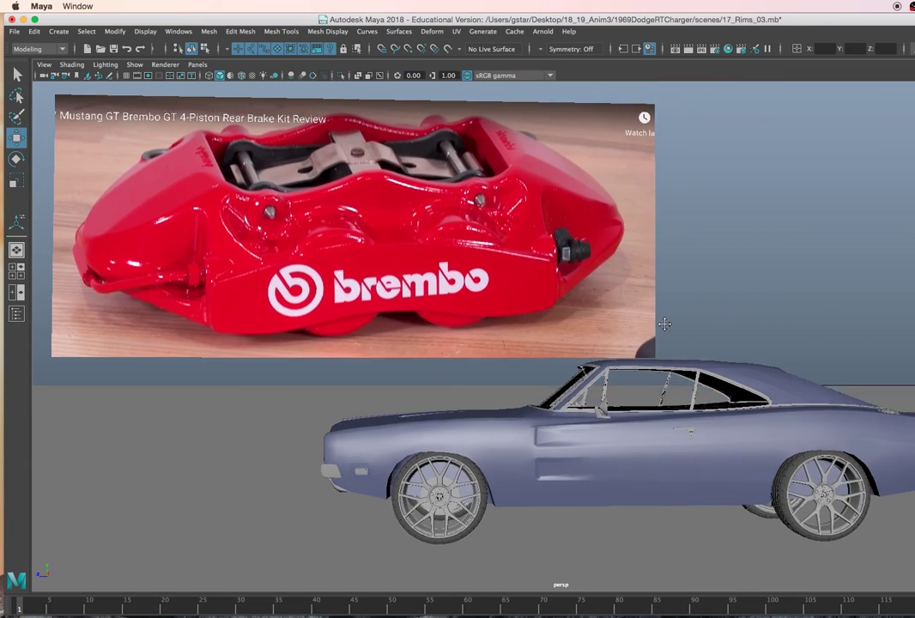
pyautogui.keyDown('alt'); pyautogui.moveTo(664, 323); pyautogui.dragTo(667, 326, button='middle'); pyautogui.keyUp('alt')
pyautogui.keyDown('alt'); pyautogui.moveTo(678, 308); pyautogui.dragTo(678, 309); pyautogui.keyUp('alt')
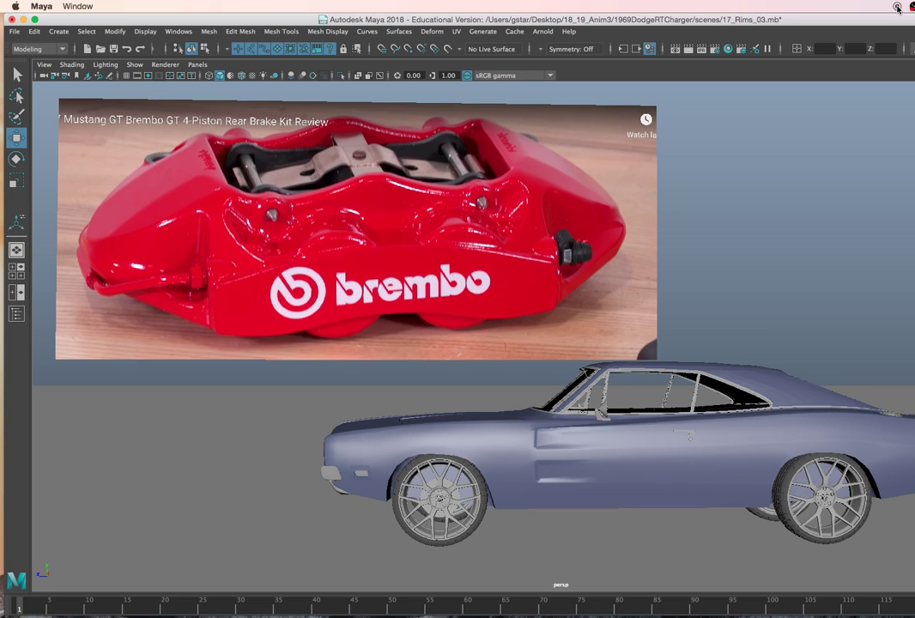
pyautogui.click(897, 8)
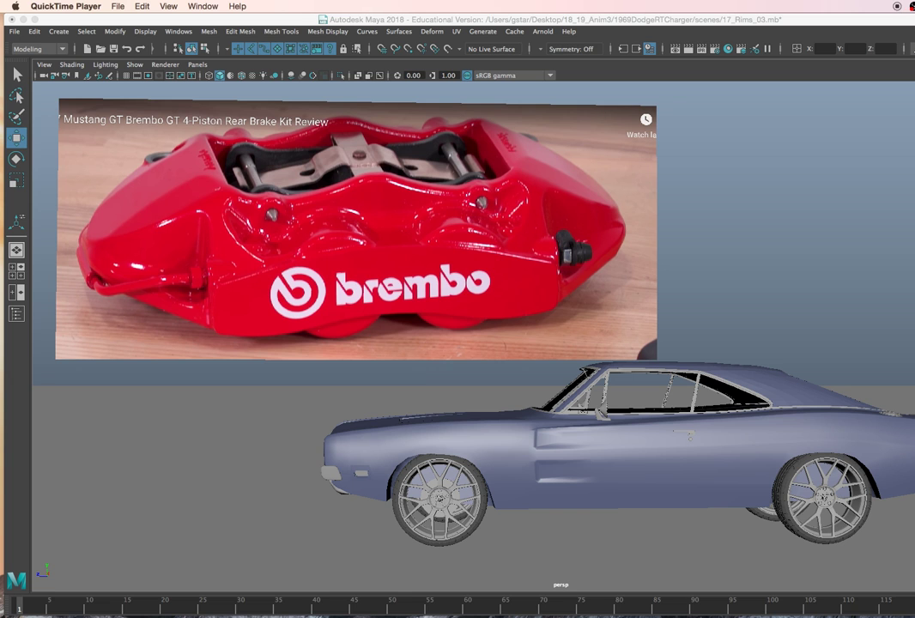